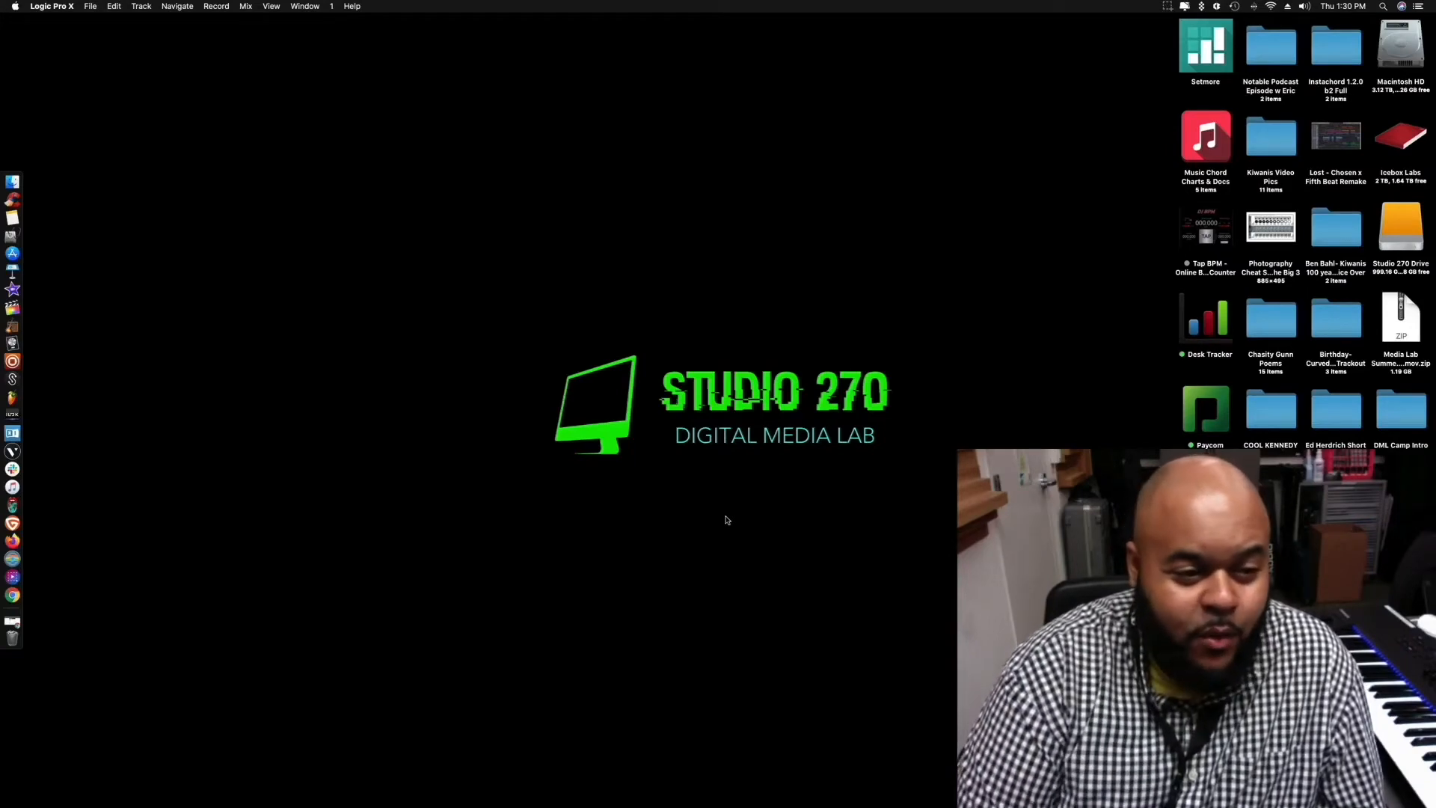
Switch to the Soundtrap page in Chrome and open the Beat 02 Test project from My Projects in the studio
left_click(12, 540)
left_click(12, 595)
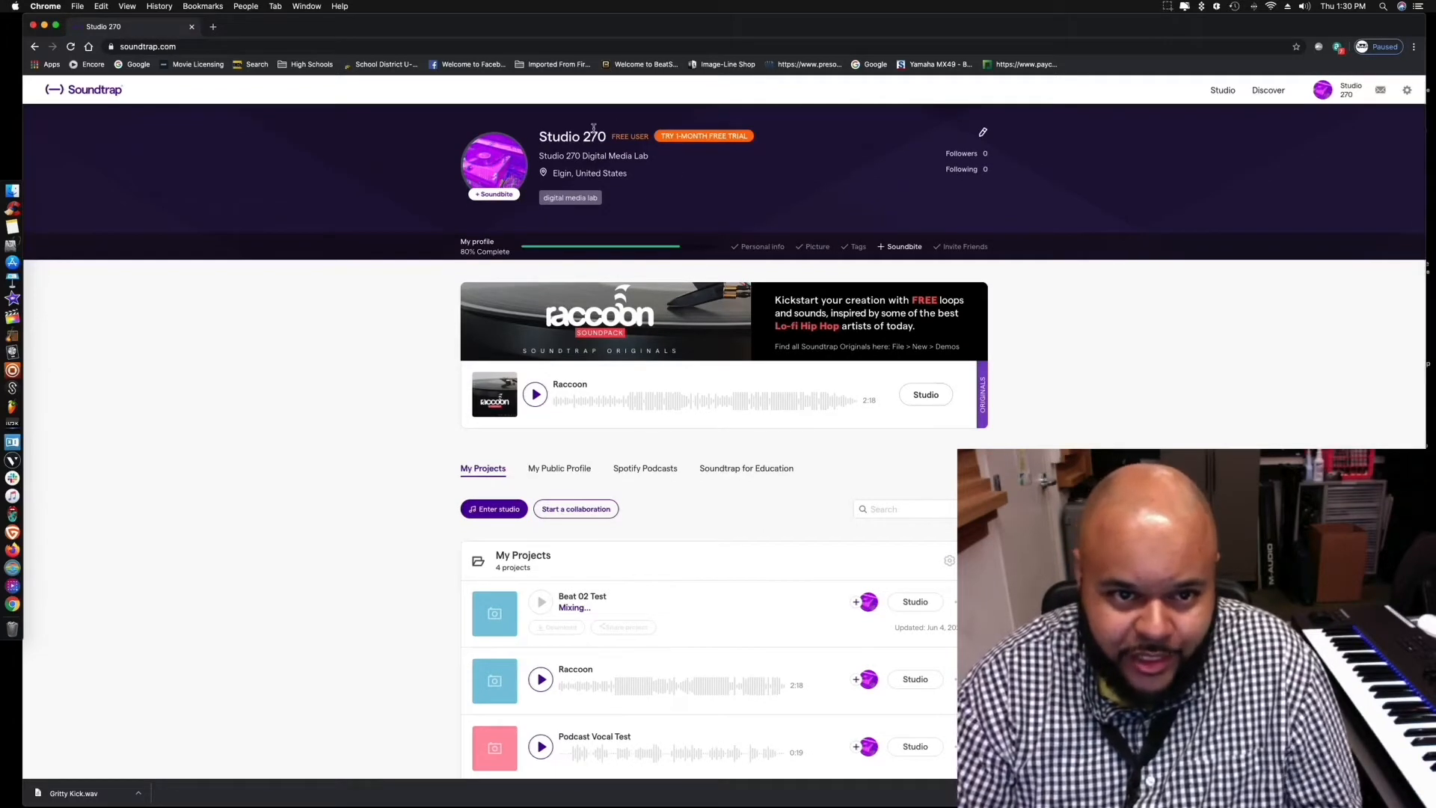
scroll(584, 191, "down", 5)
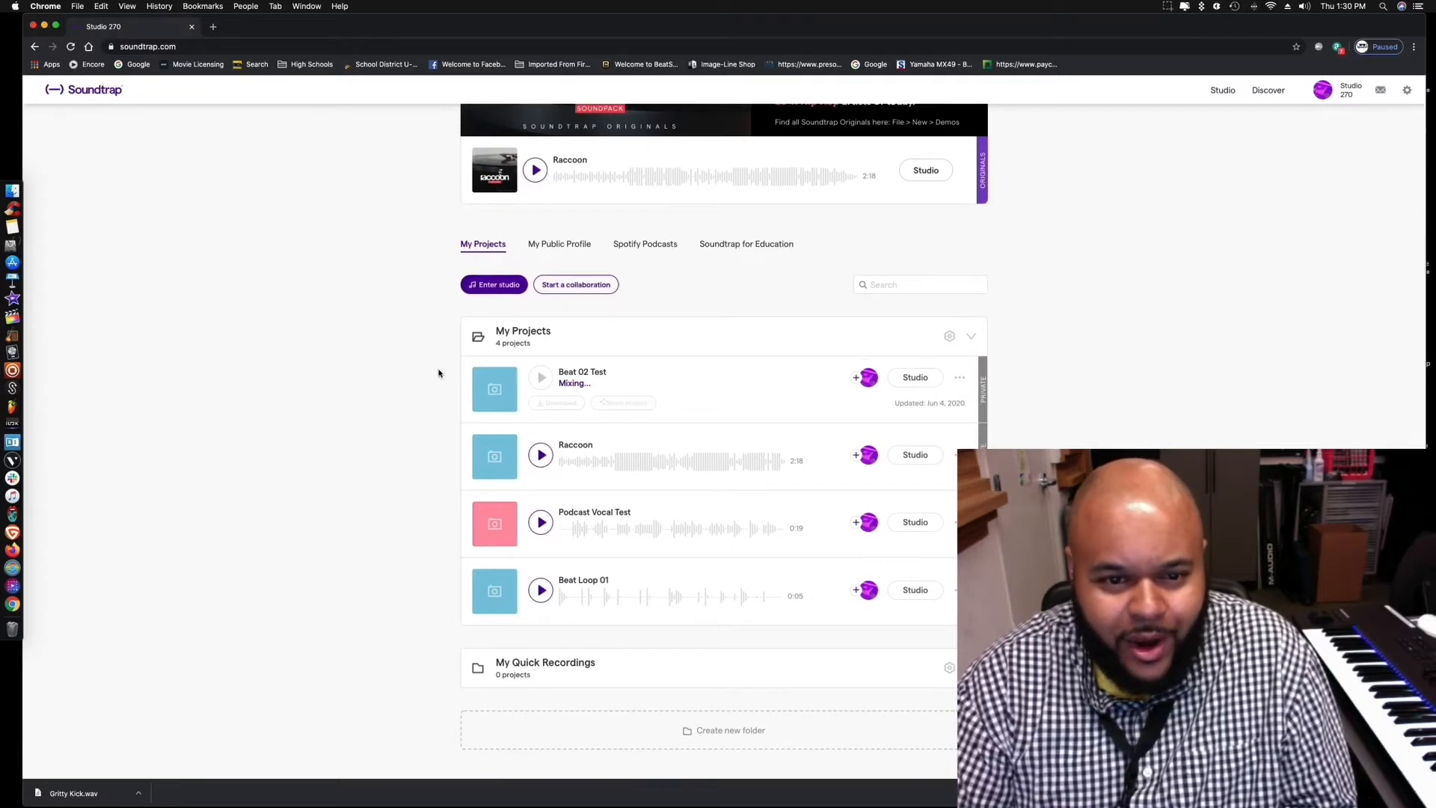
scroll(657, 381, "up", 3)
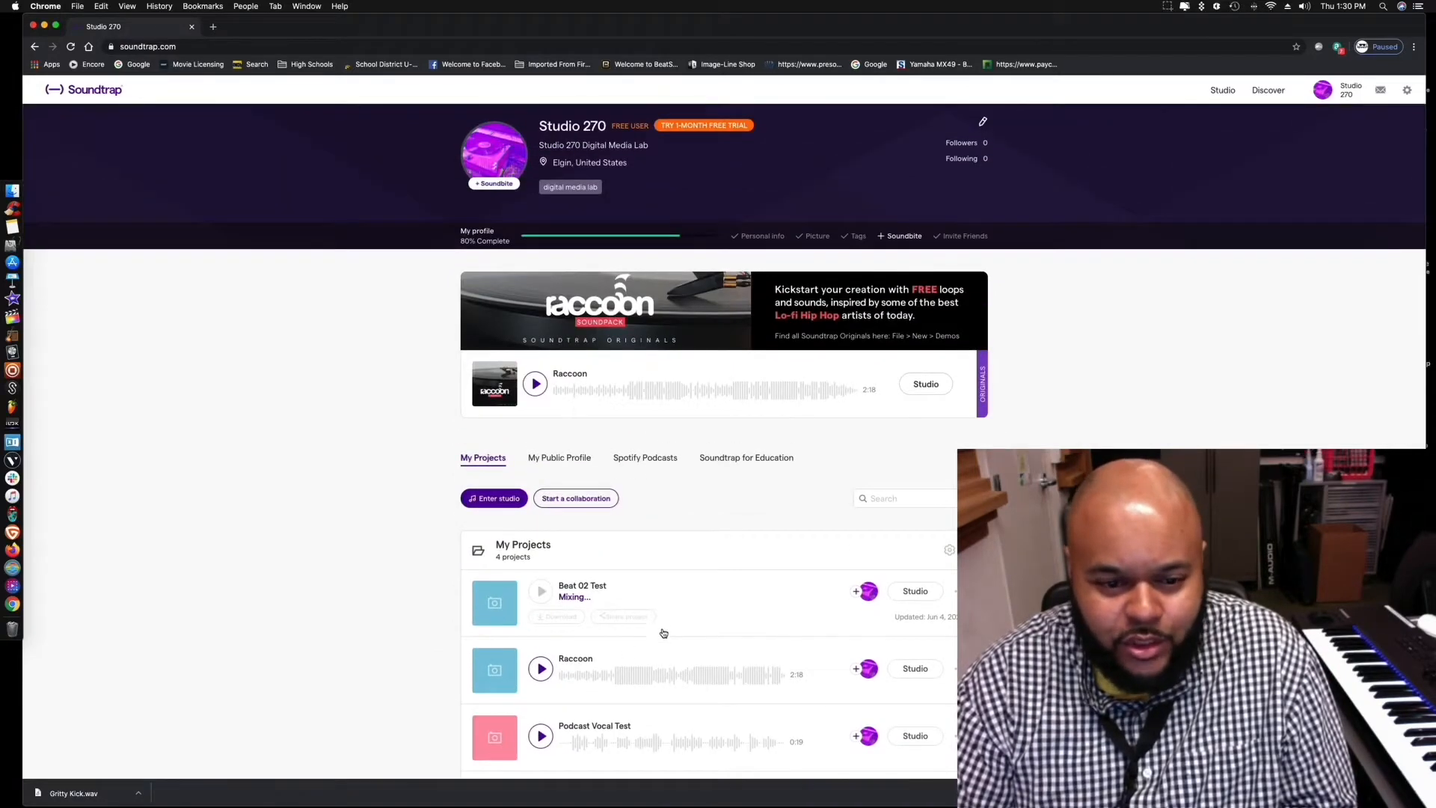
scroll(729, 602, "down", 2)
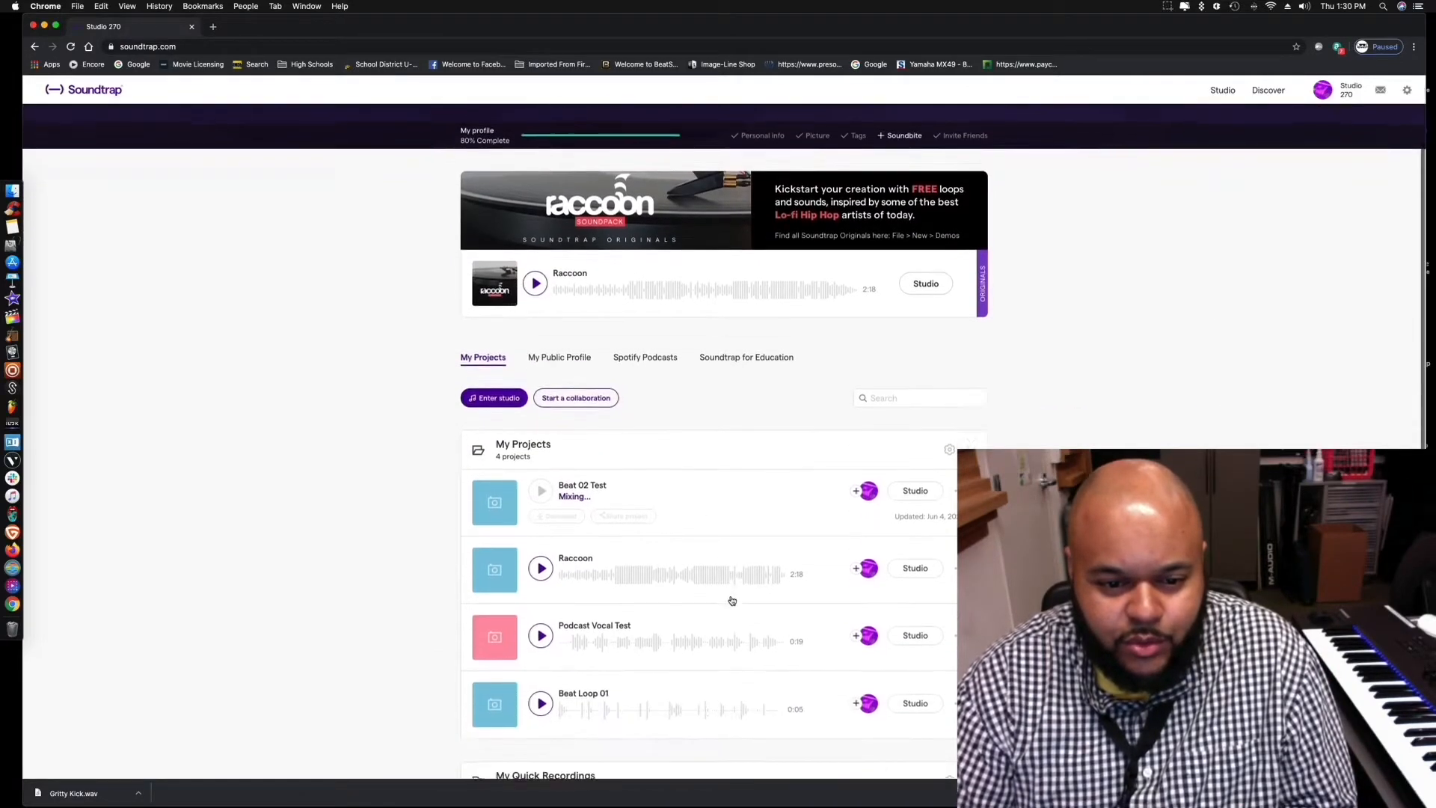
left_click(932, 482)
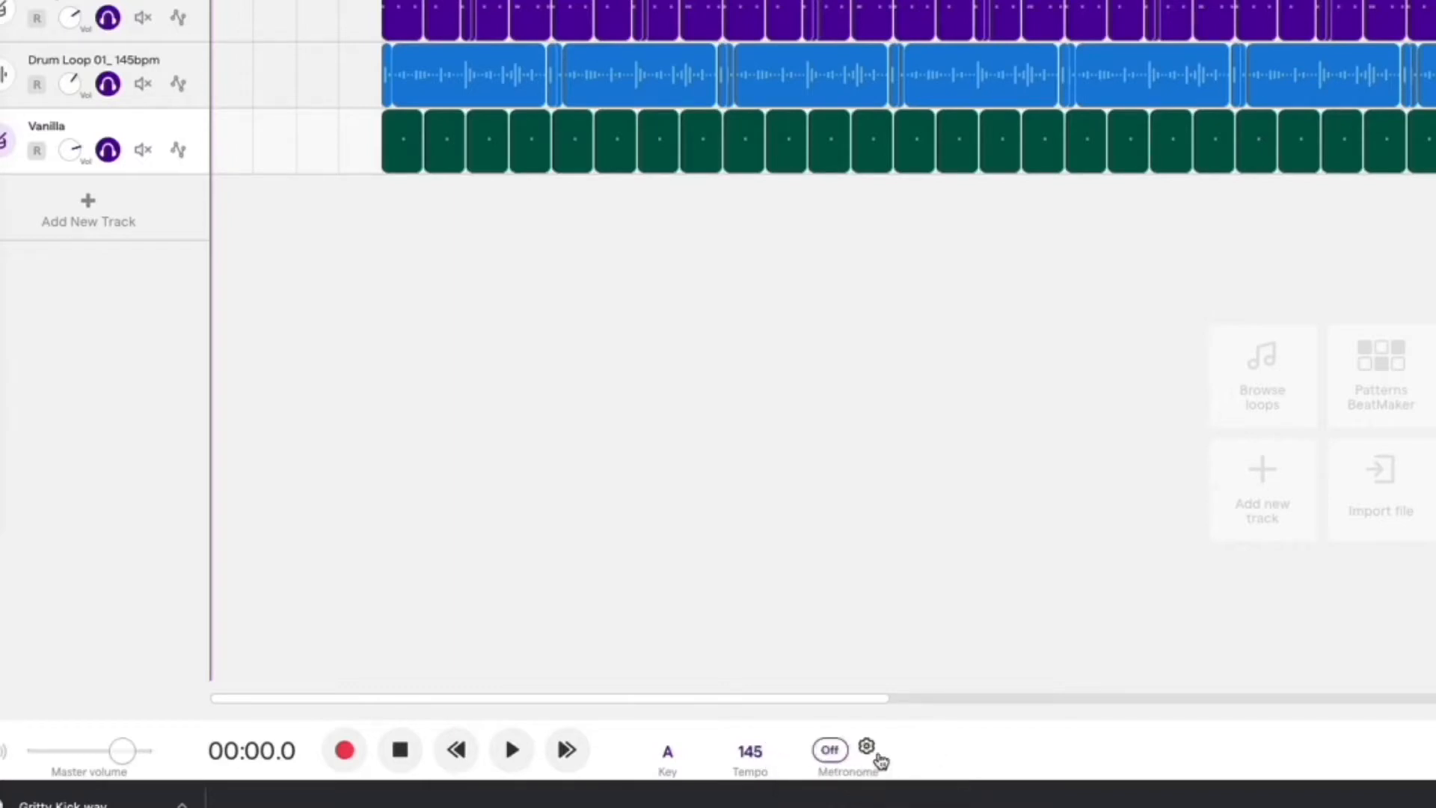
Try toggling the metronome and leave it switched on
left_click(831, 751)
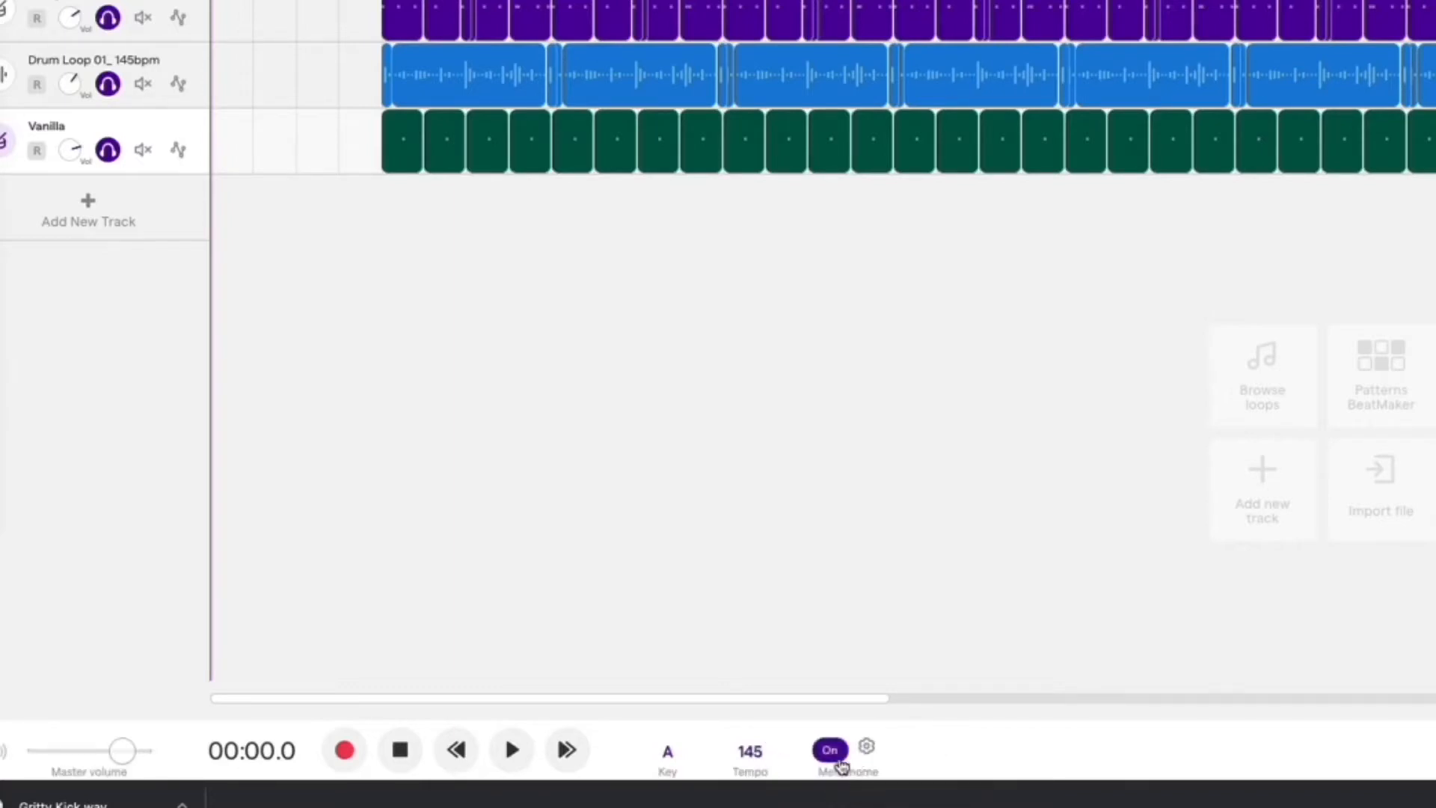
left_click(836, 757)
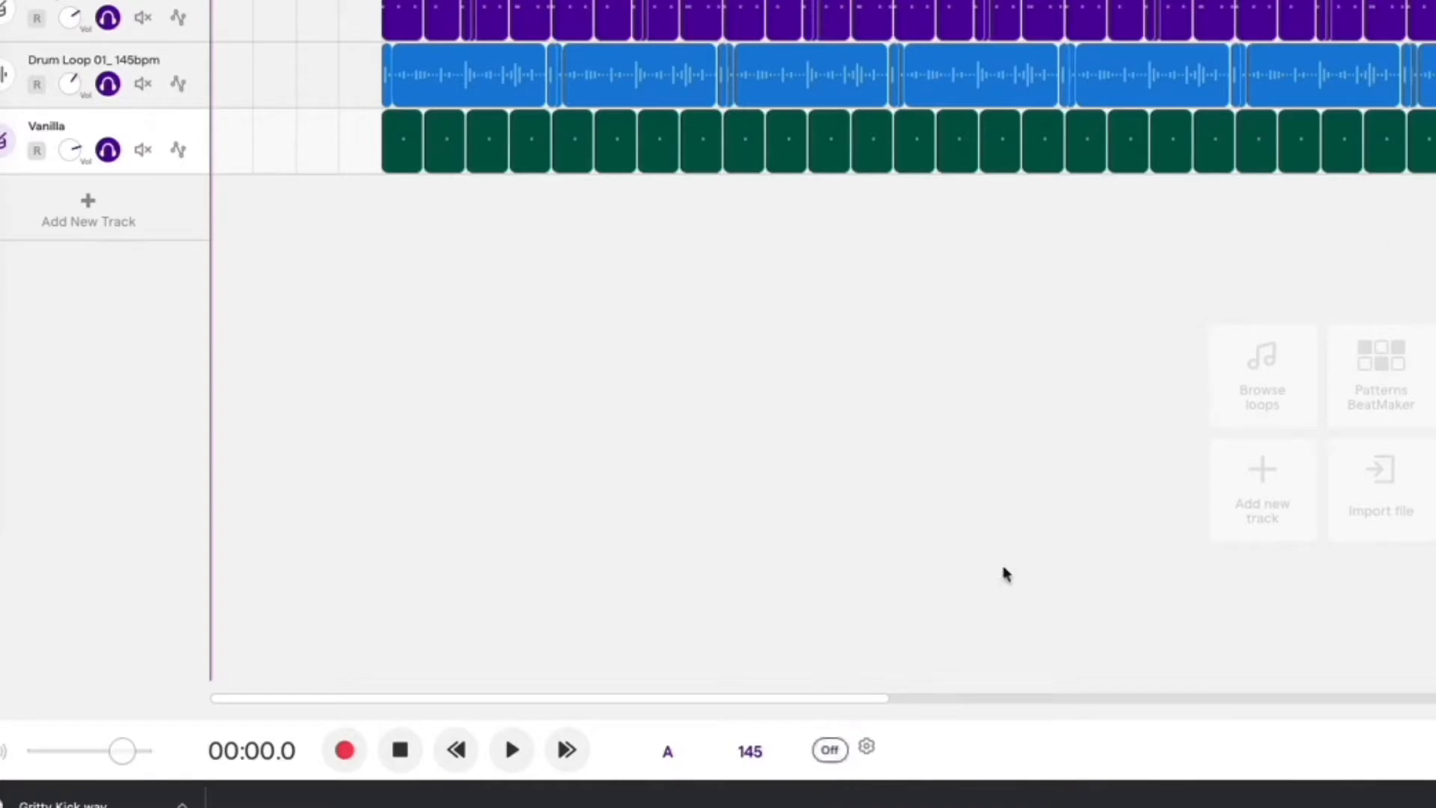
left_click(841, 754)
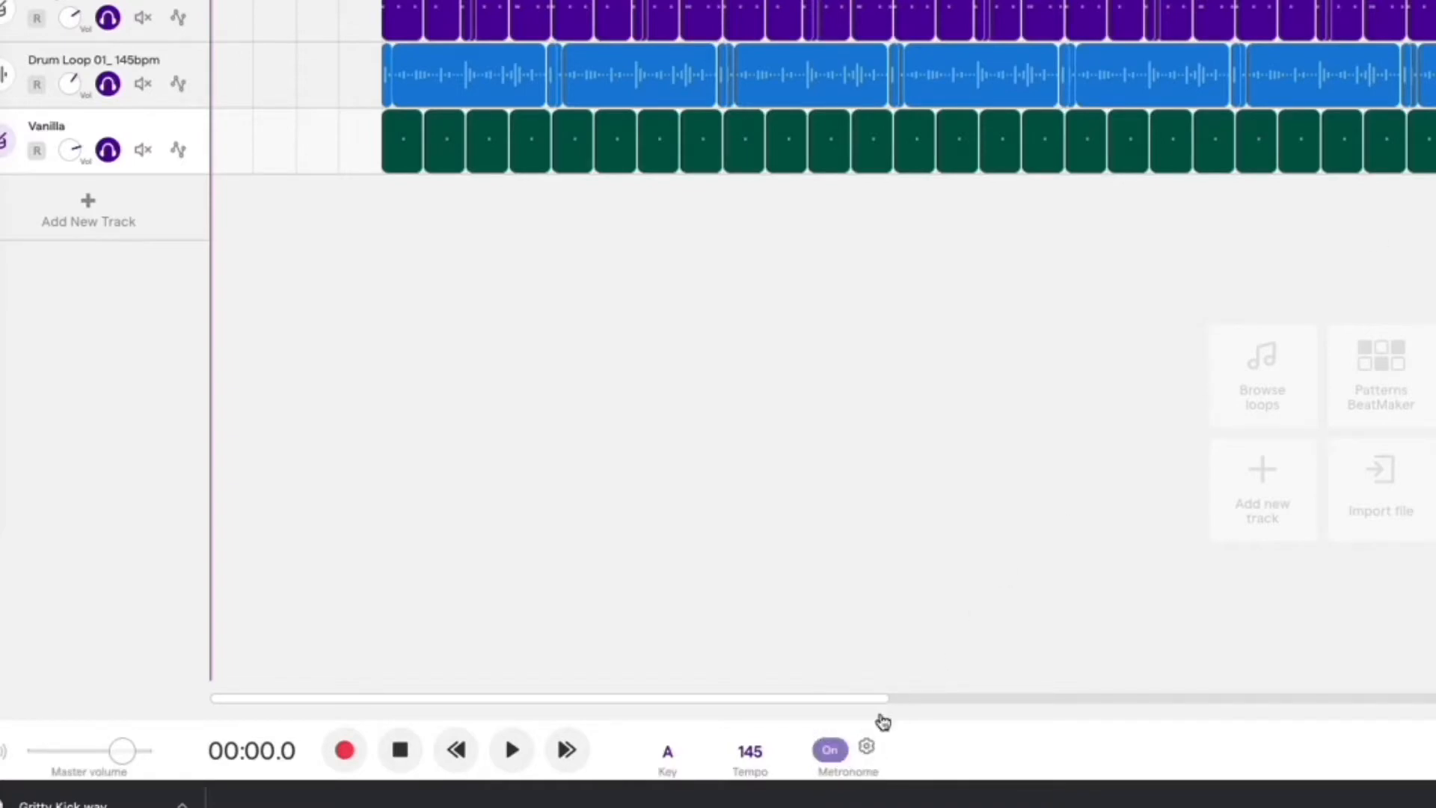
Play the song from the start, turn off solo on all nine tracks from Floppy Chords to Vanilla, and return the stopped playhead to the start
left_click(724, 219)
key("Return")
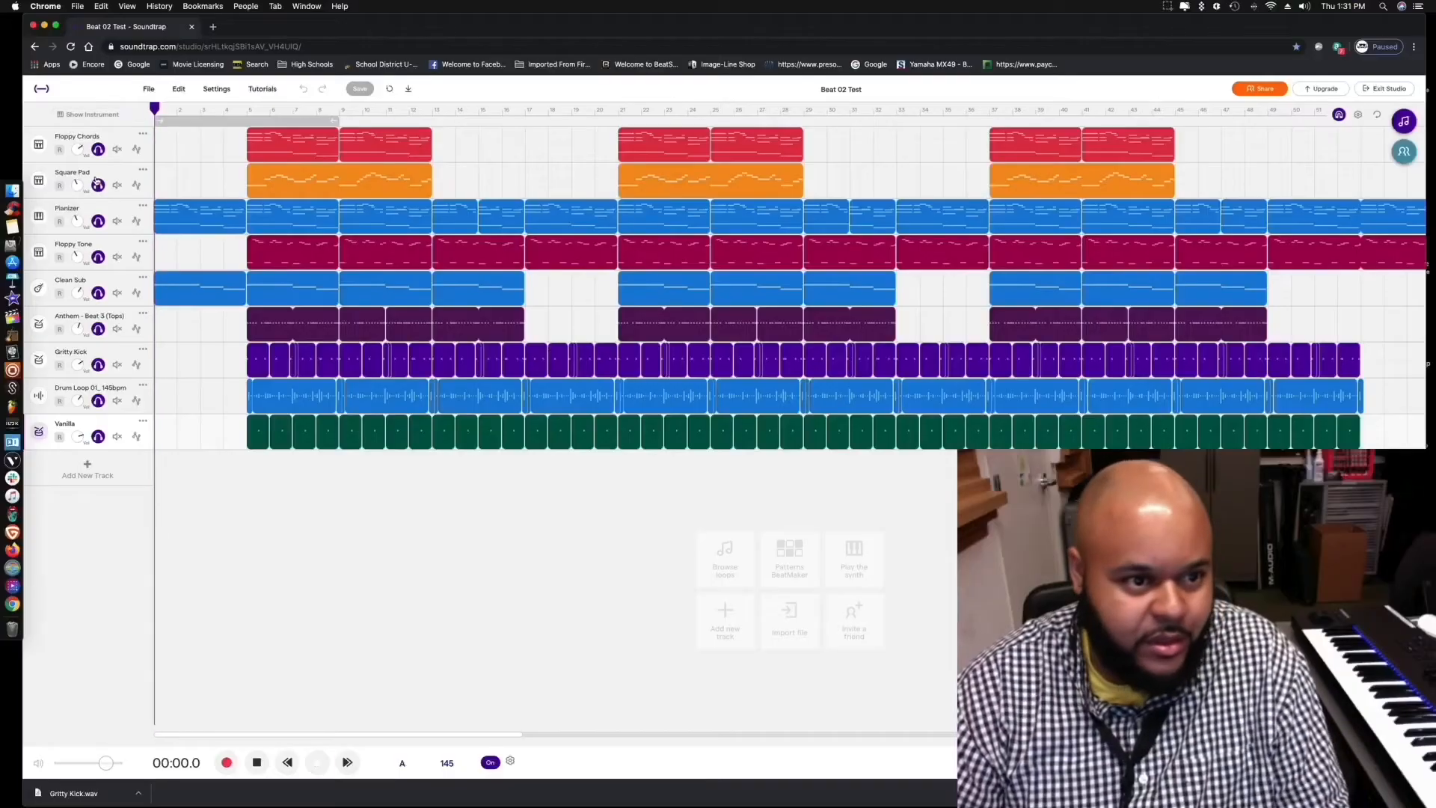
key("space")
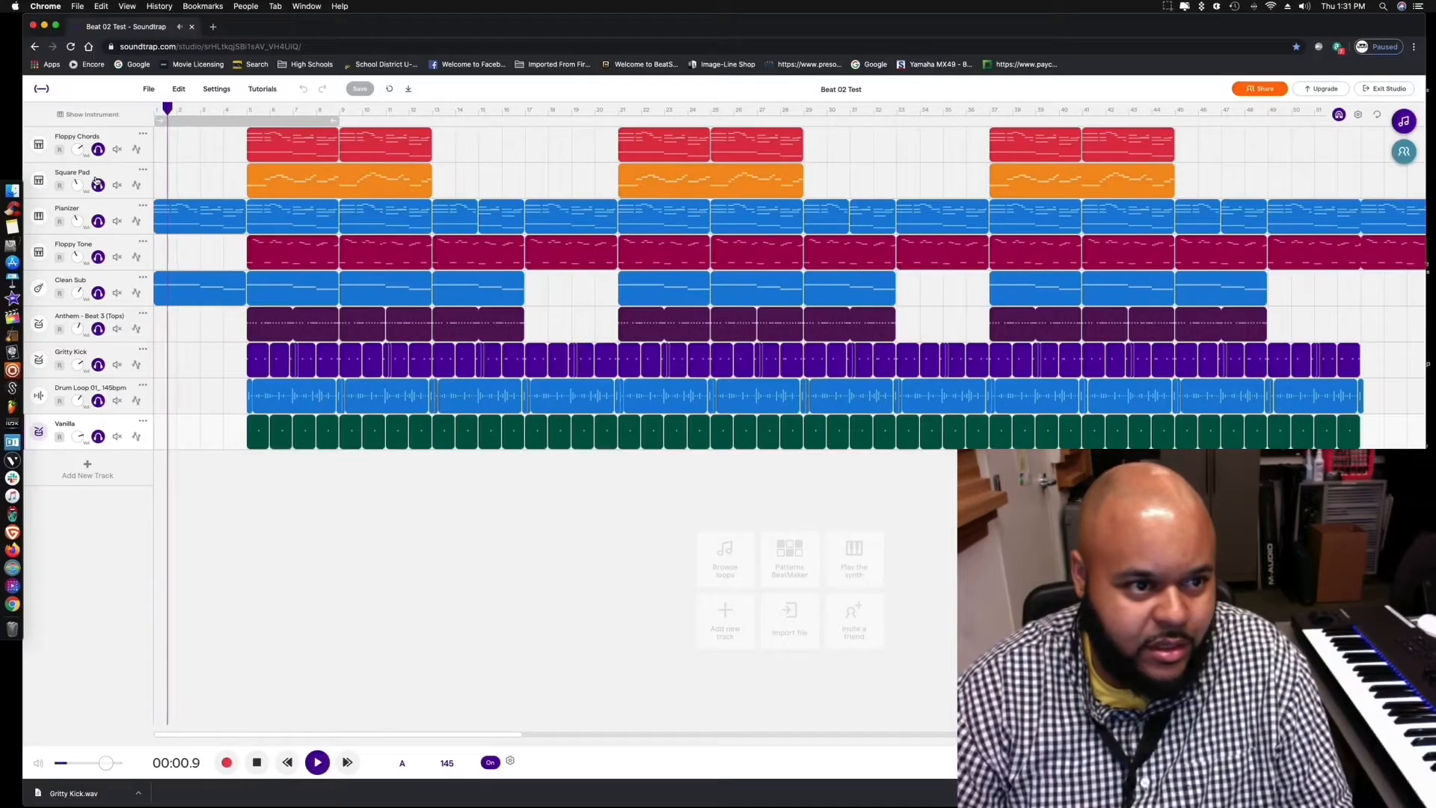
left_click(98, 149)
left_click(98, 184)
left_click(98, 221)
left_click(98, 256)
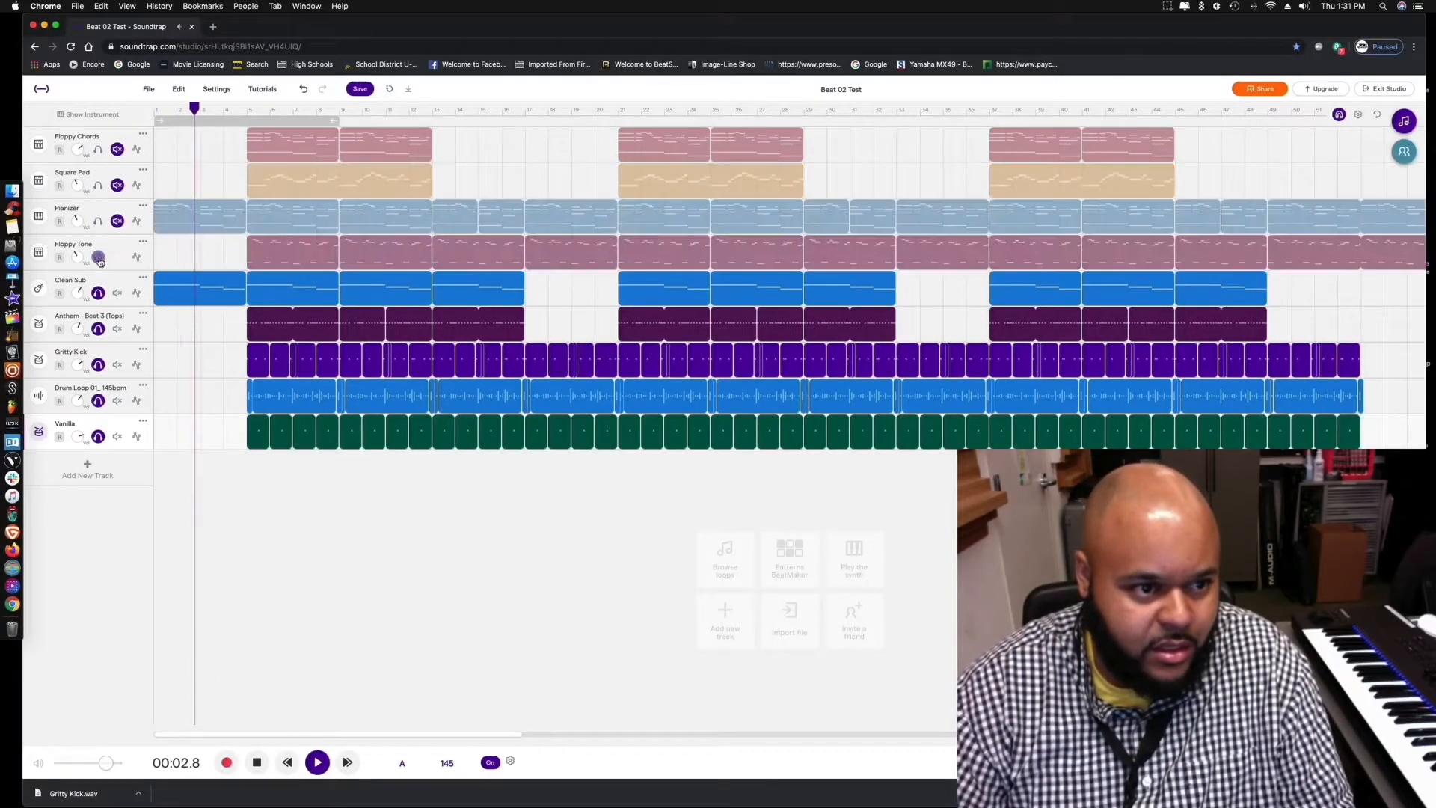
left_click(98, 292)
left_click(98, 329)
left_click(98, 364)
left_click(98, 400)
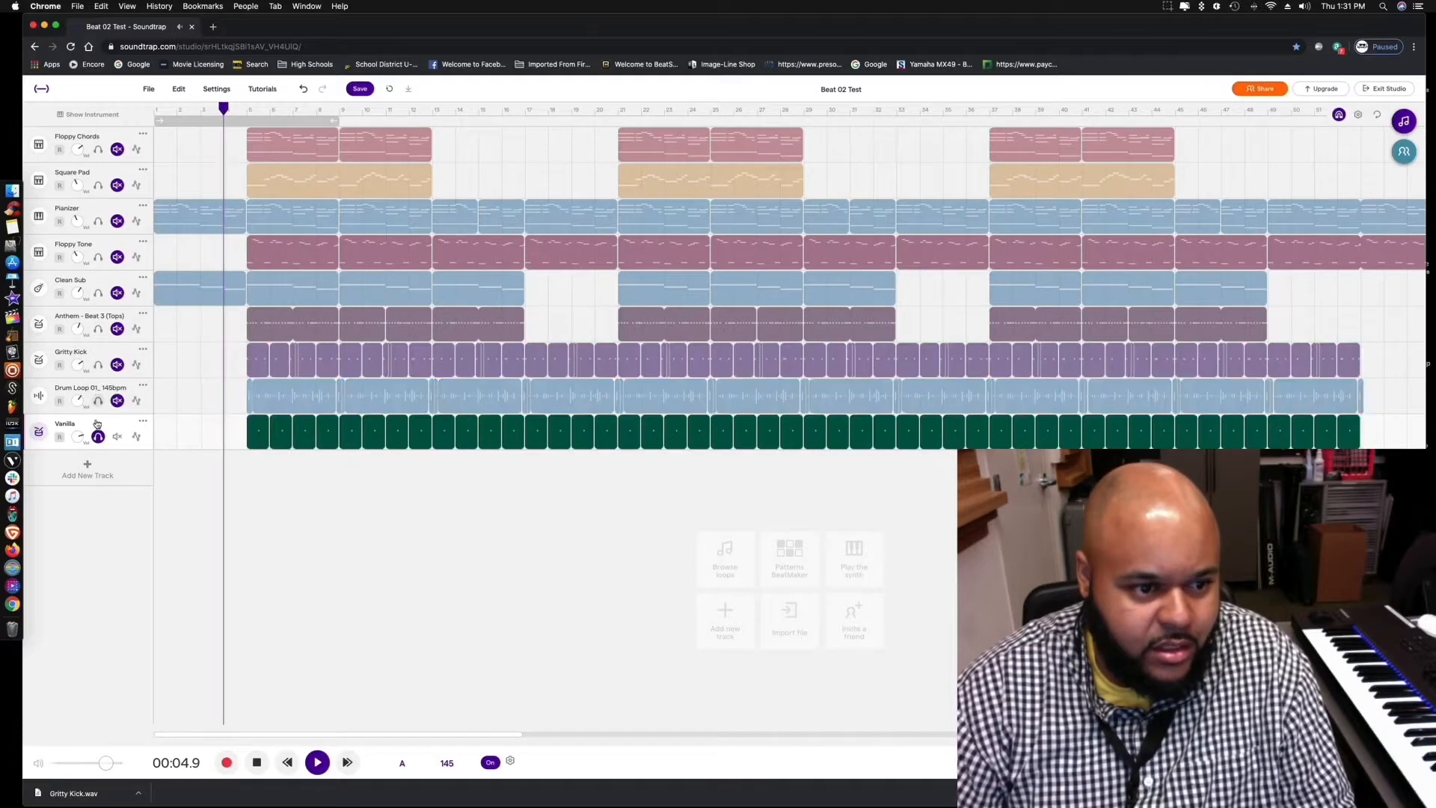
left_click(98, 436)
key("space")
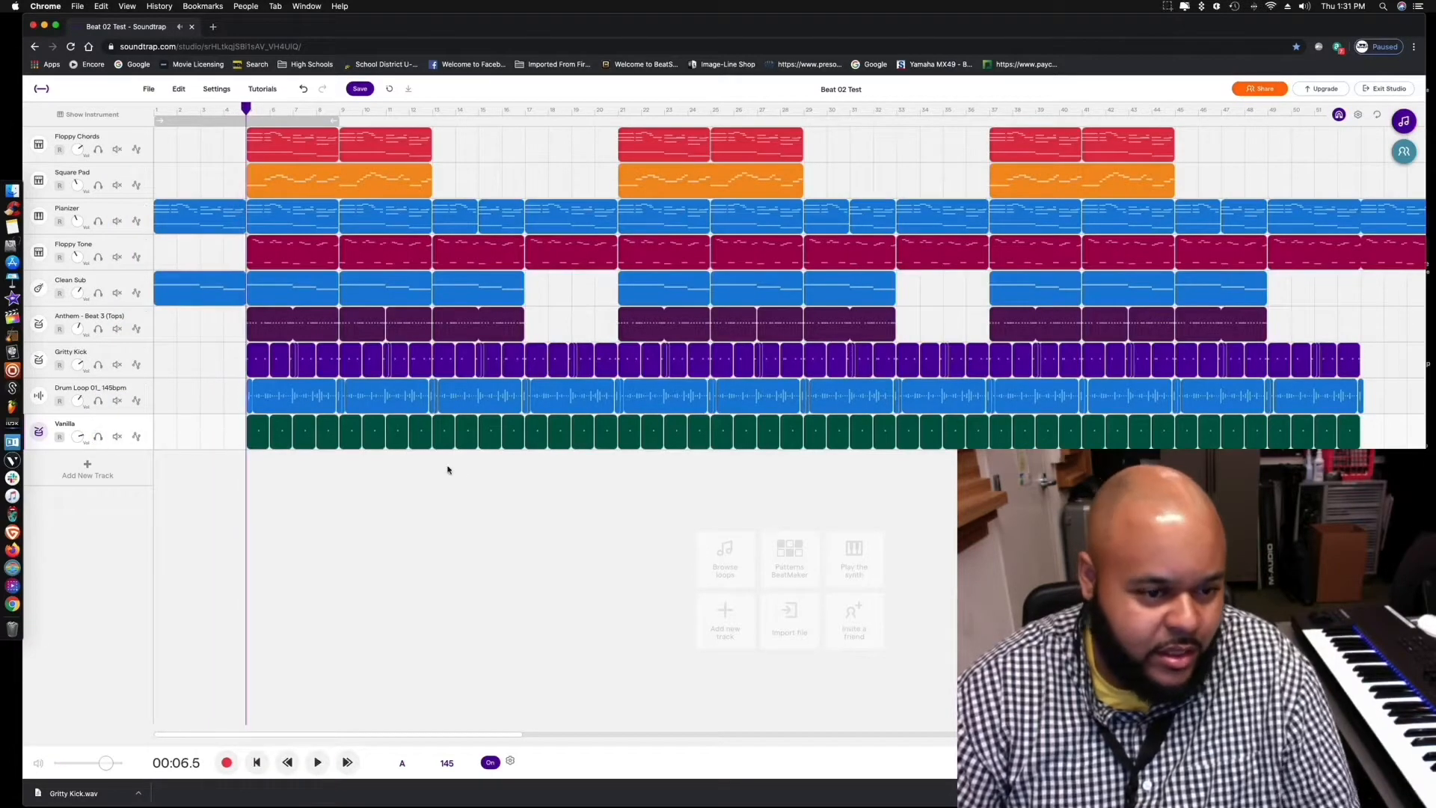
key("Return")
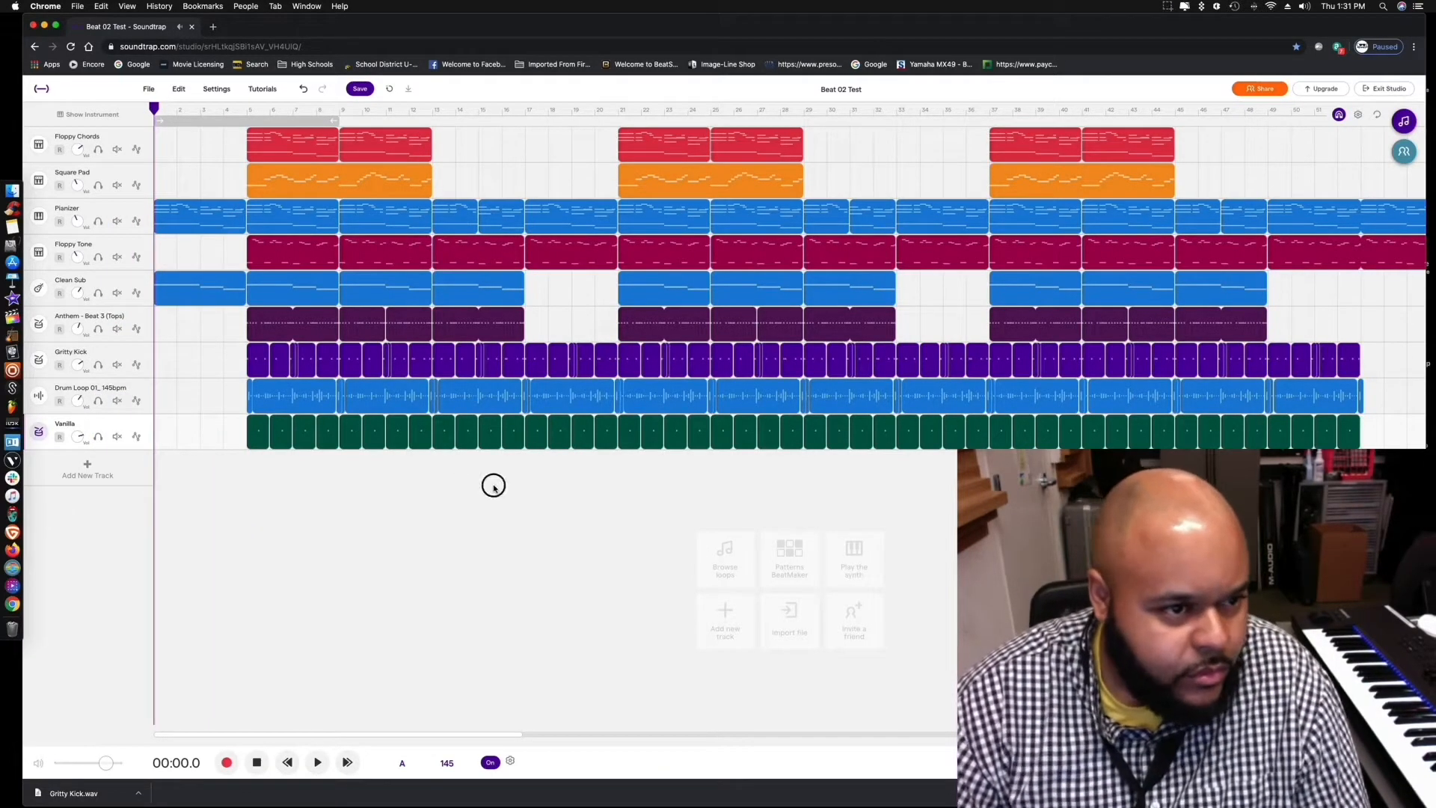
Select the Pianizer track and then the Gritty Kick track, and move the playhead to about bar 8
left_click(494, 487)
left_click(77, 213)
key("Return")
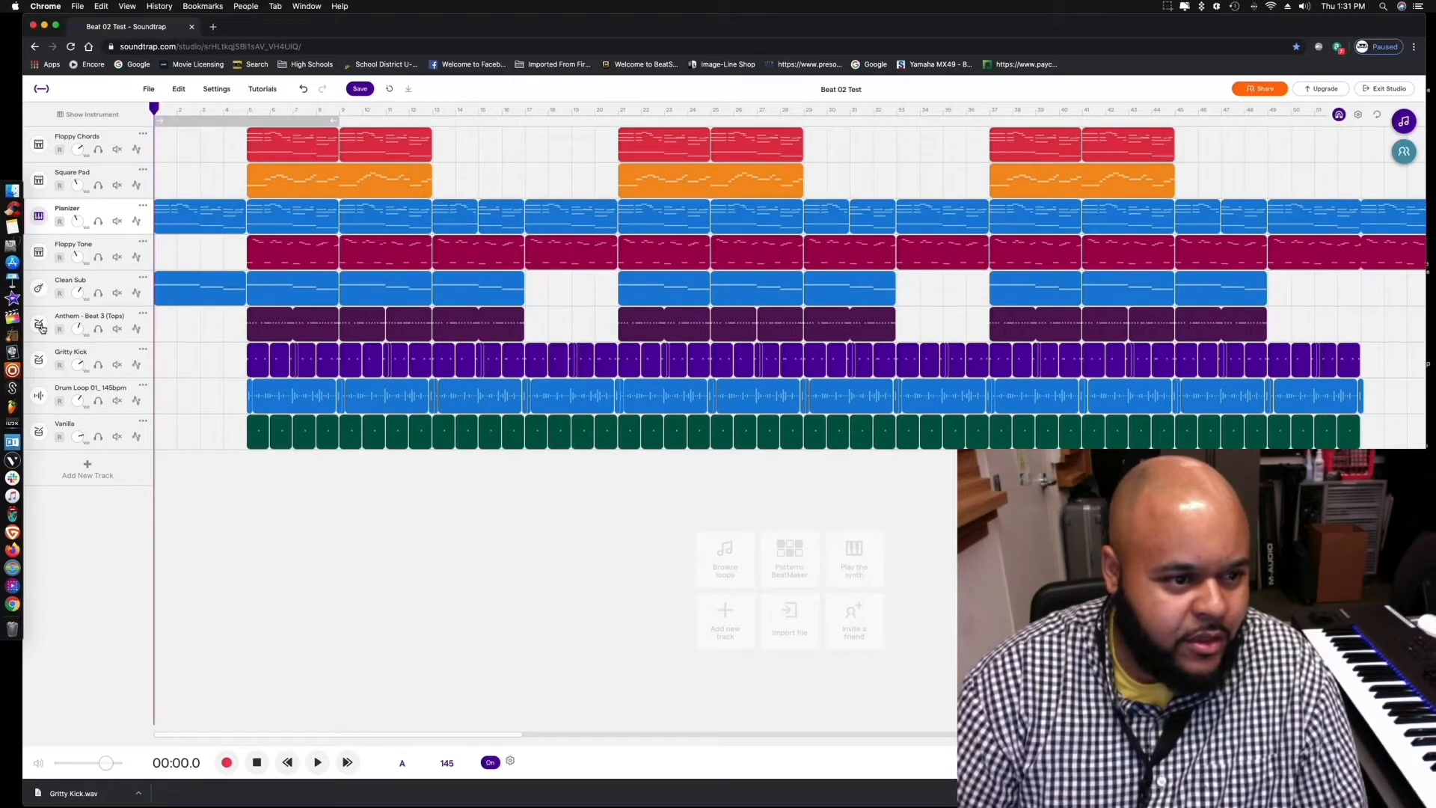
left_click(39, 360)
left_click(35, 490)
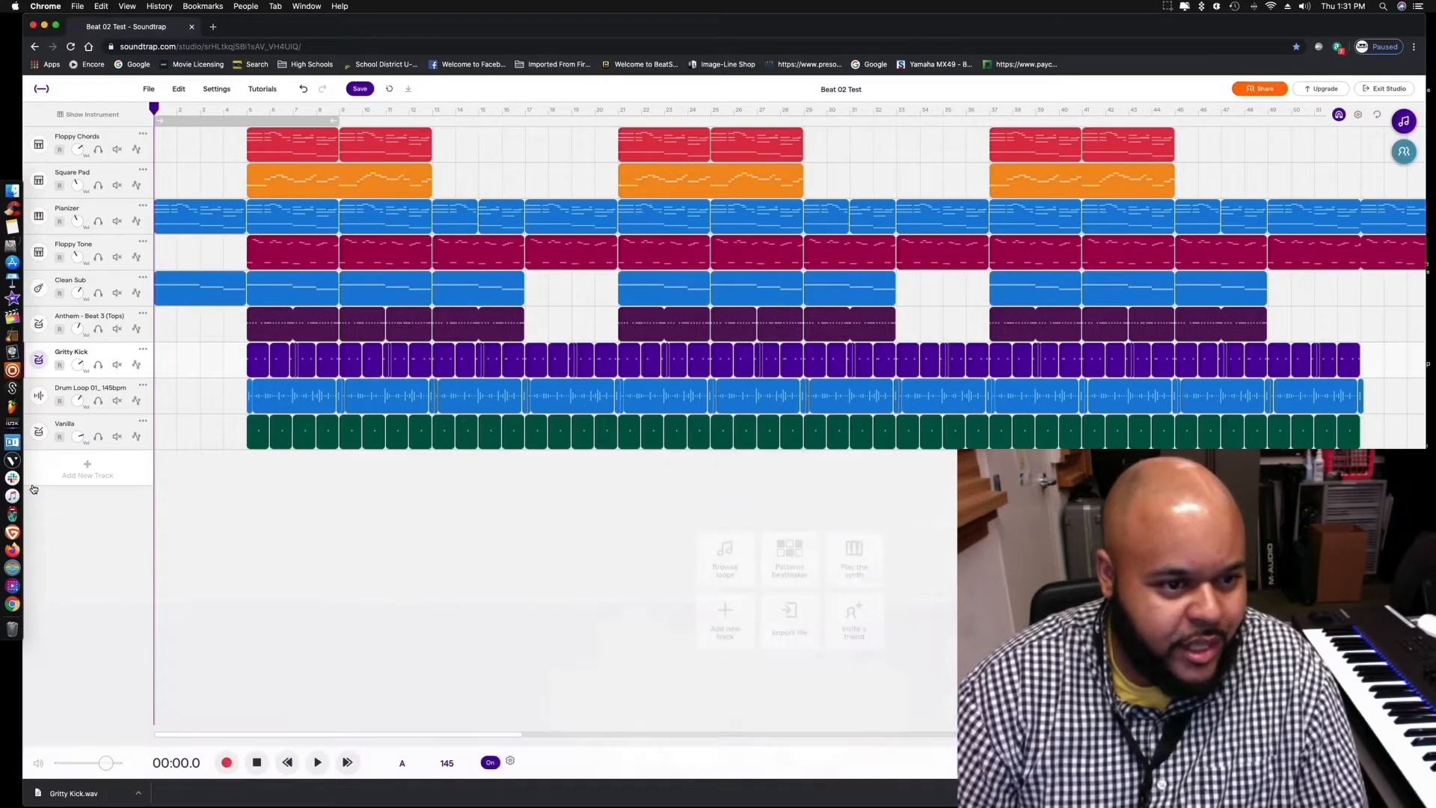
left_click(314, 473)
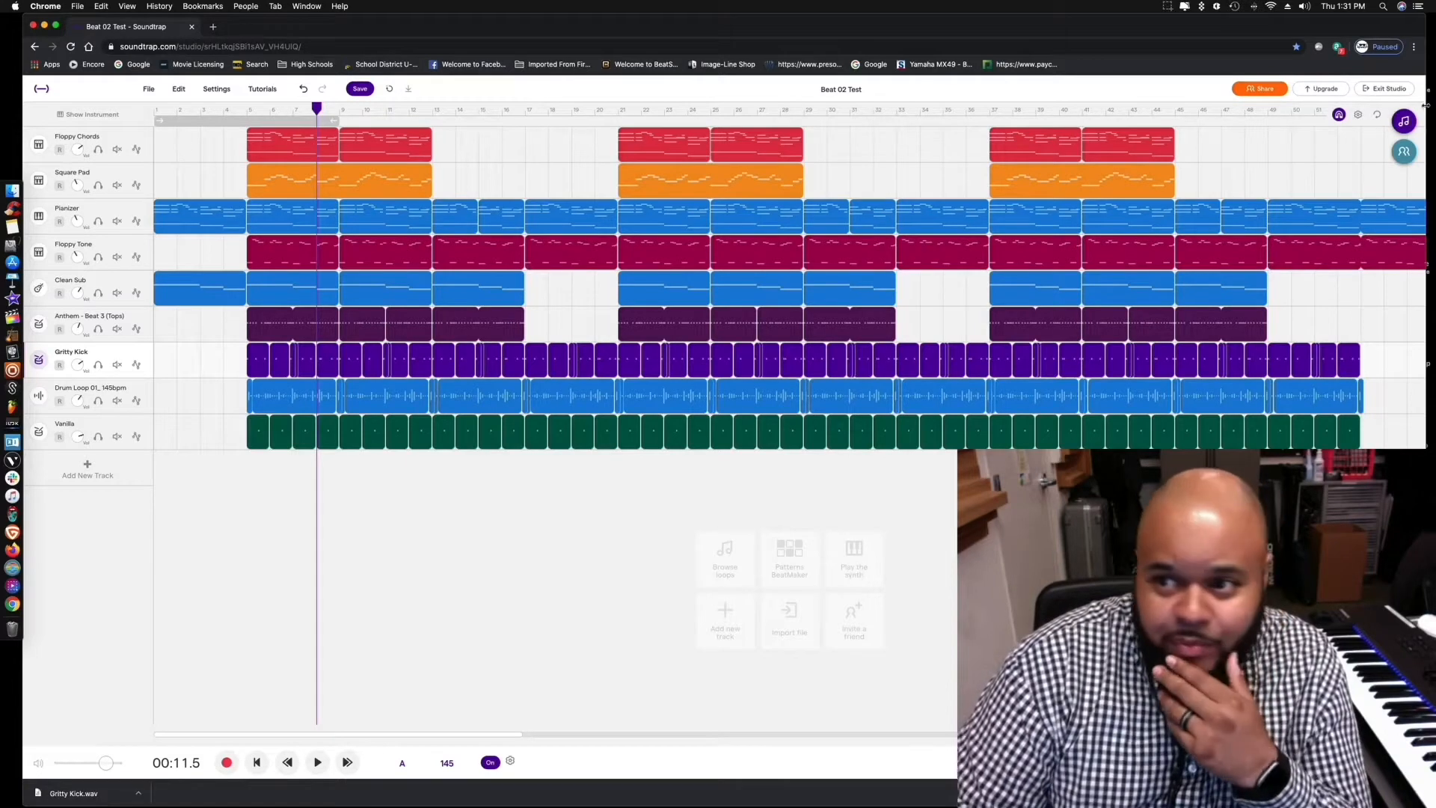
Solo the Floppy Chords track briefly, remove the solo, and mute the track
left_click(97, 140)
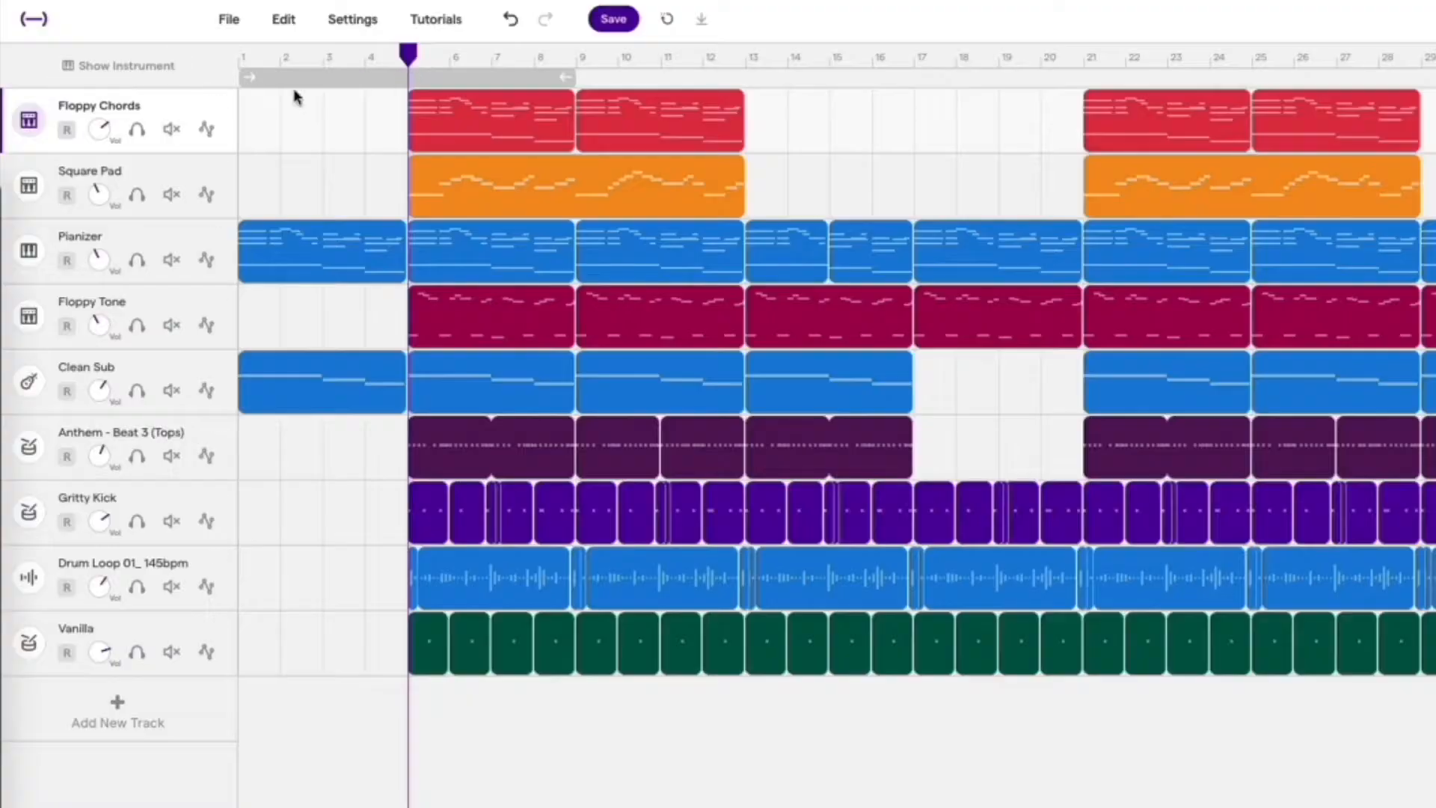
left_click(136, 133)
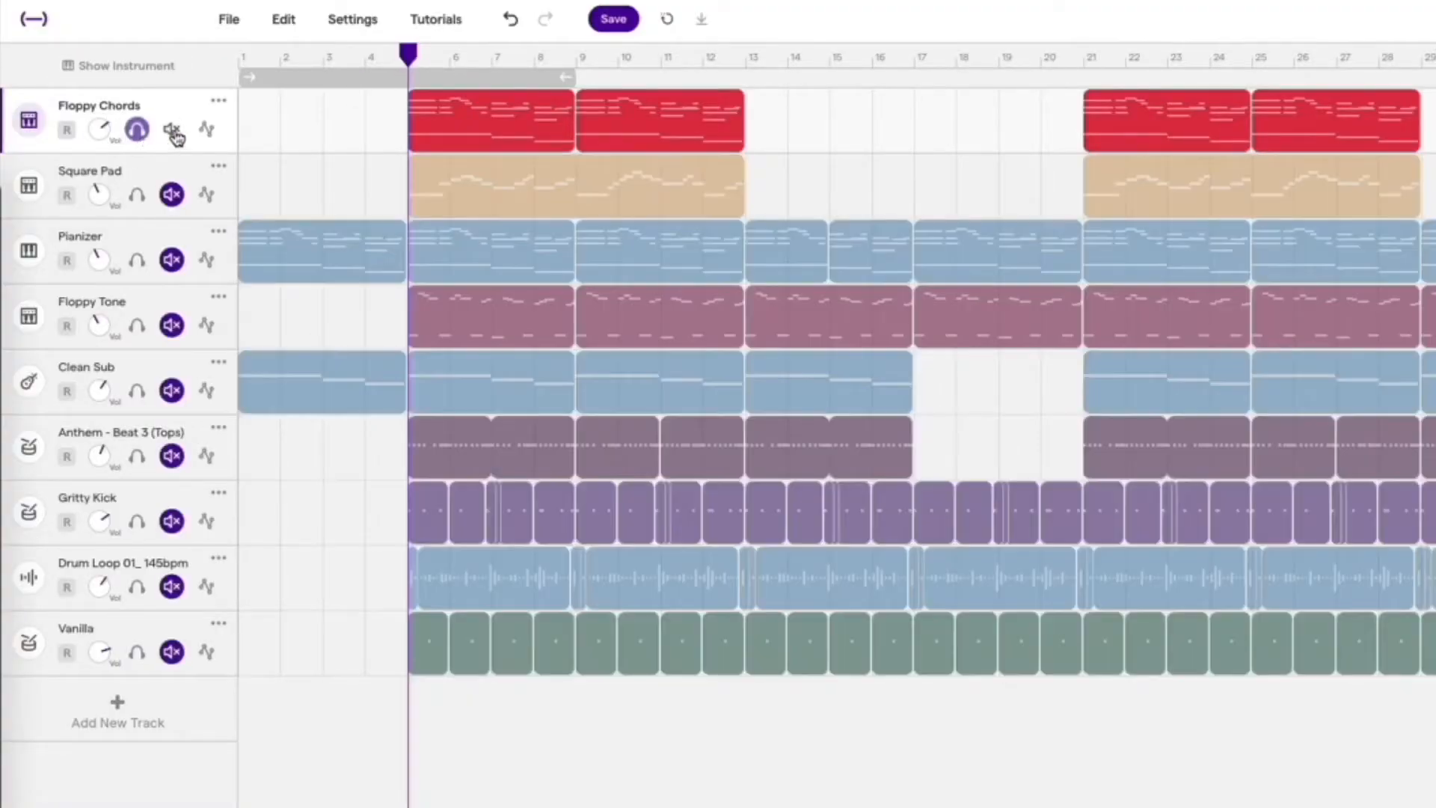
left_click(172, 130)
left_click(136, 130)
left_click(172, 130)
Show the automation lane of the Floppy Chords track and look at the automation parameters offered
left_click(207, 130)
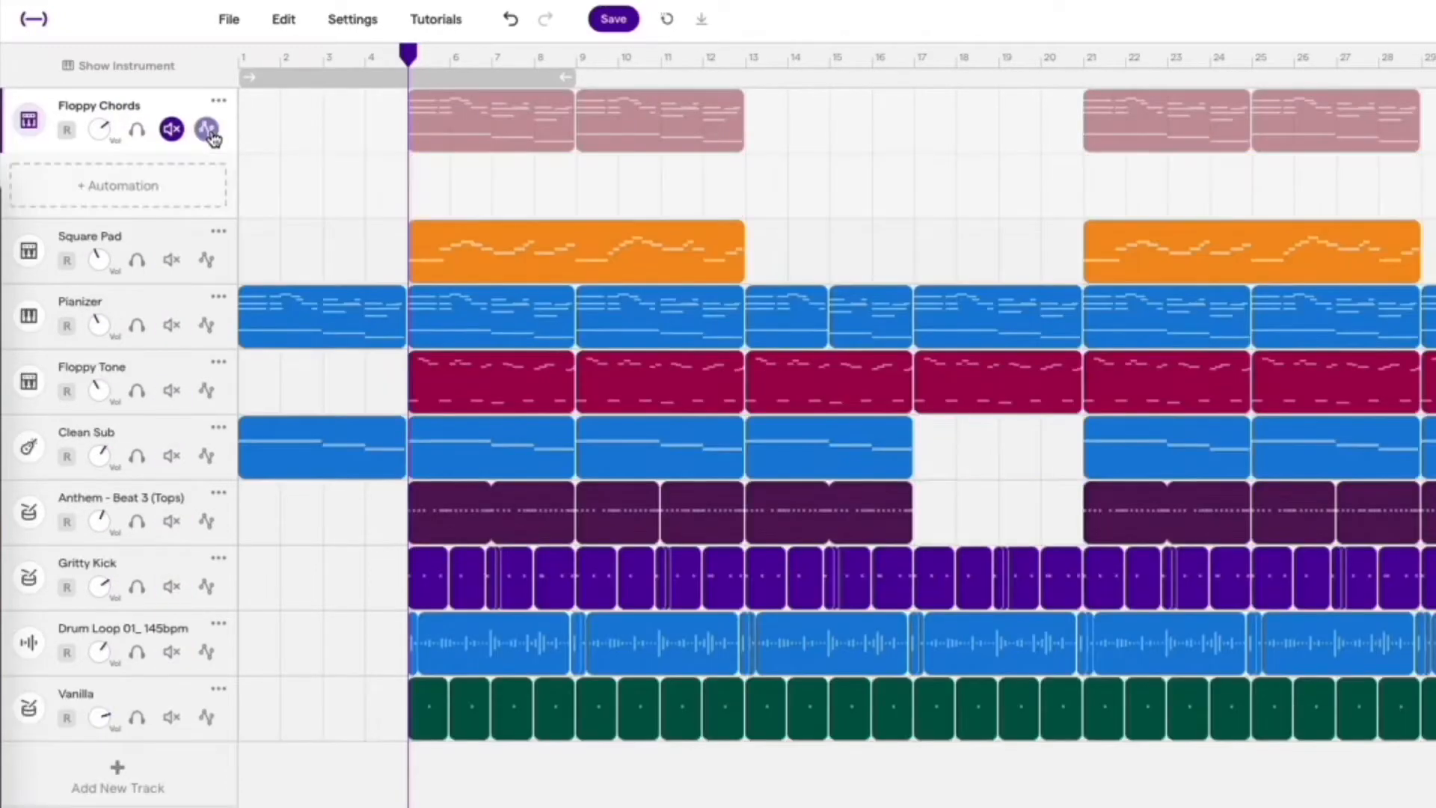
left_click(183, 181)
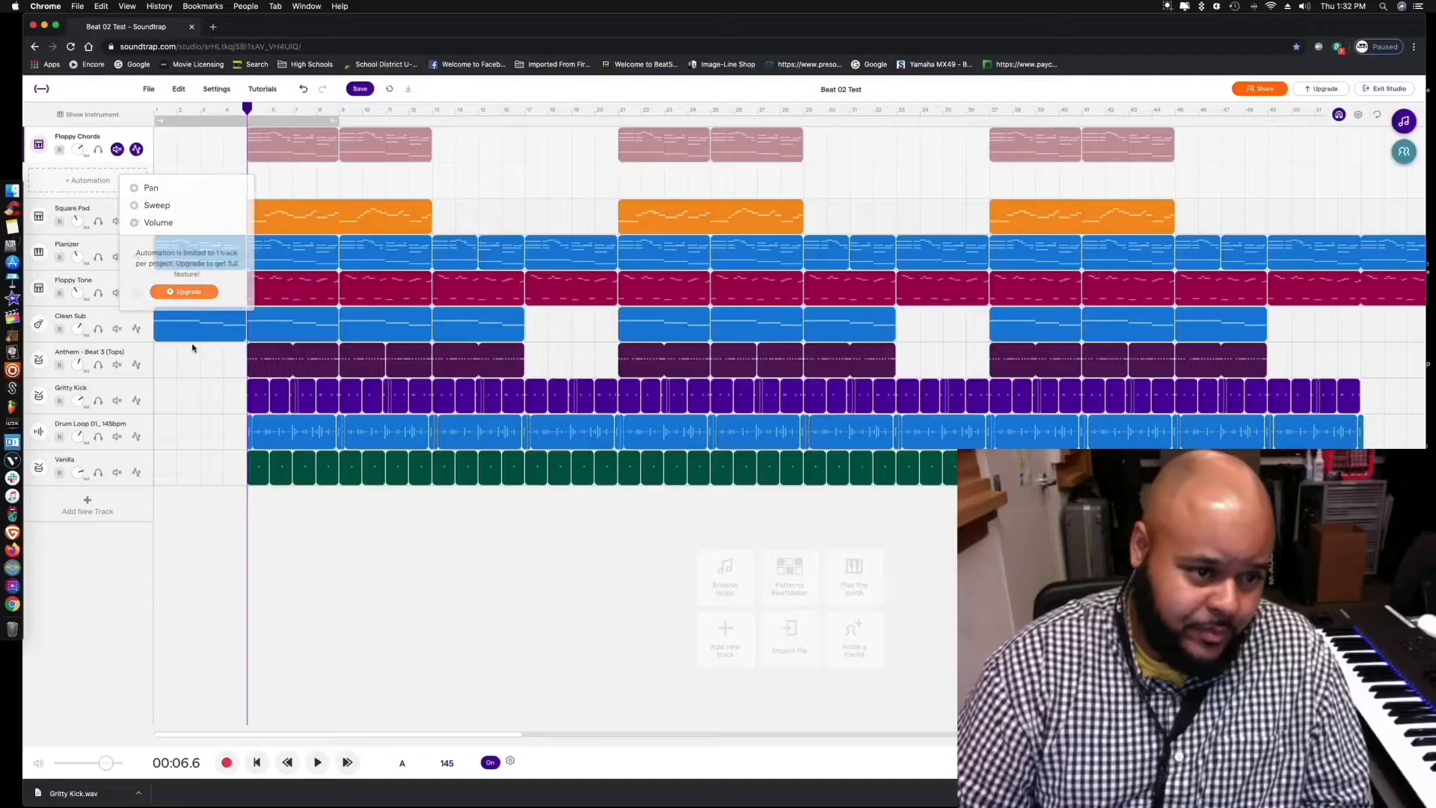
left_click(308, 485)
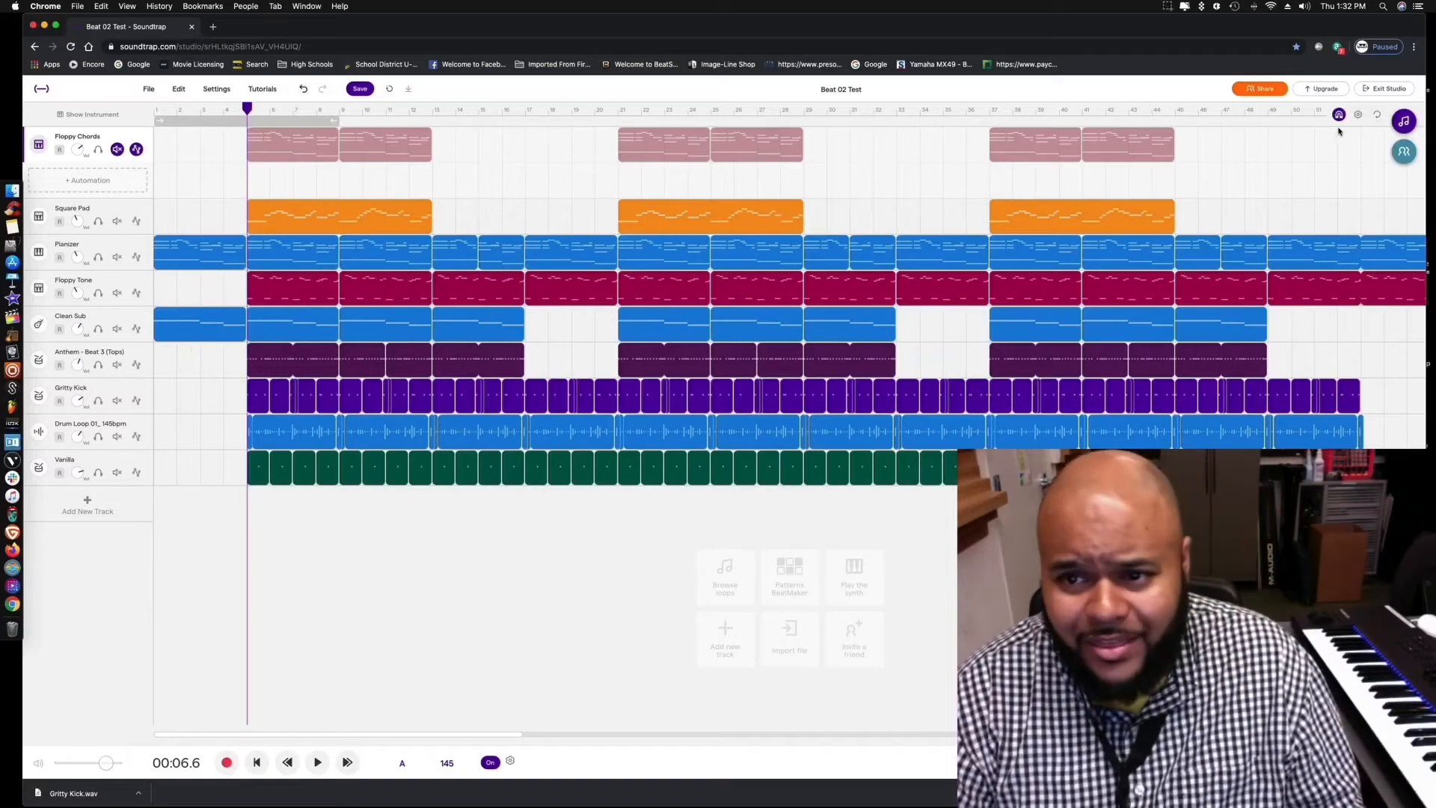
Open the Loops library and look through the available loops
left_click(1016, 209)
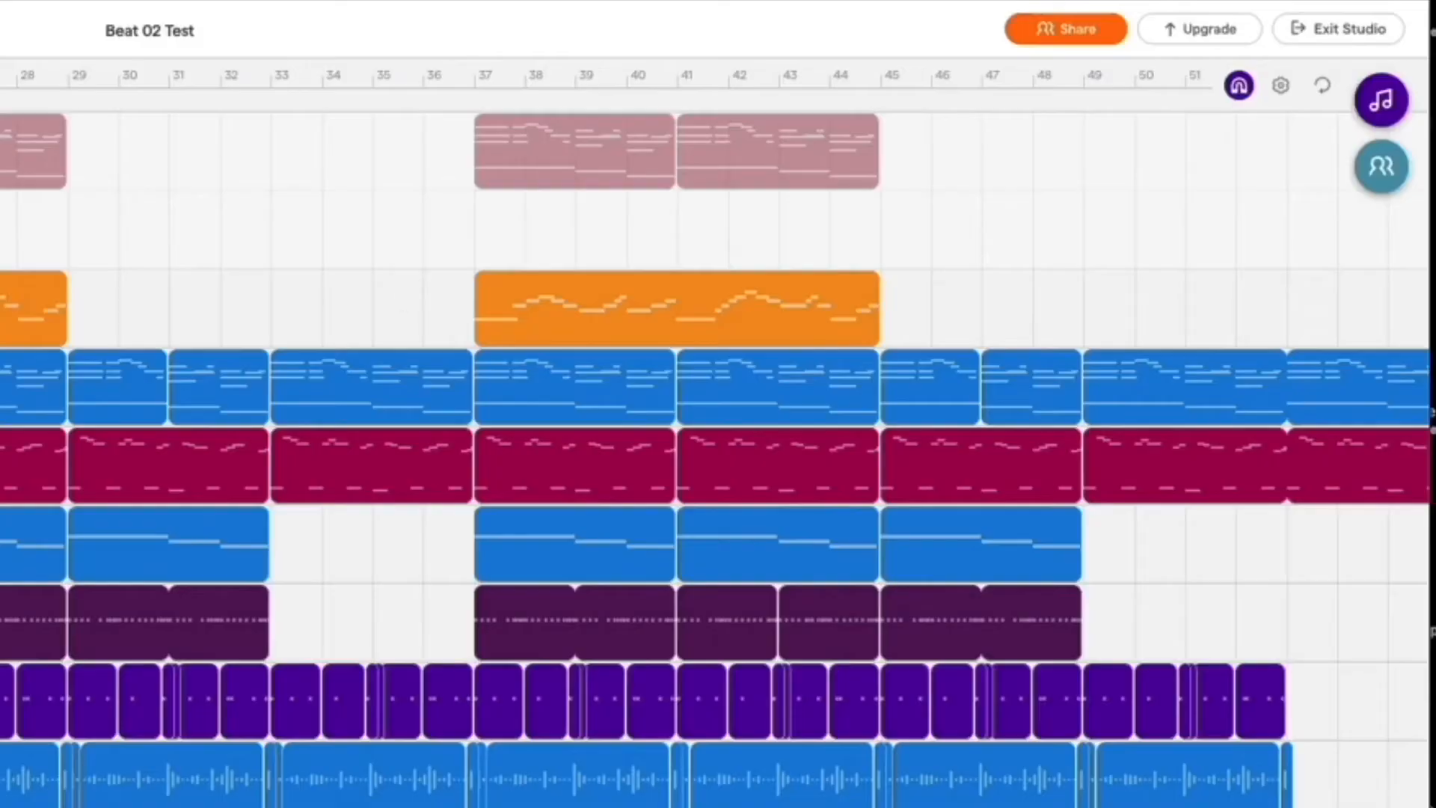
left_click(1404, 120)
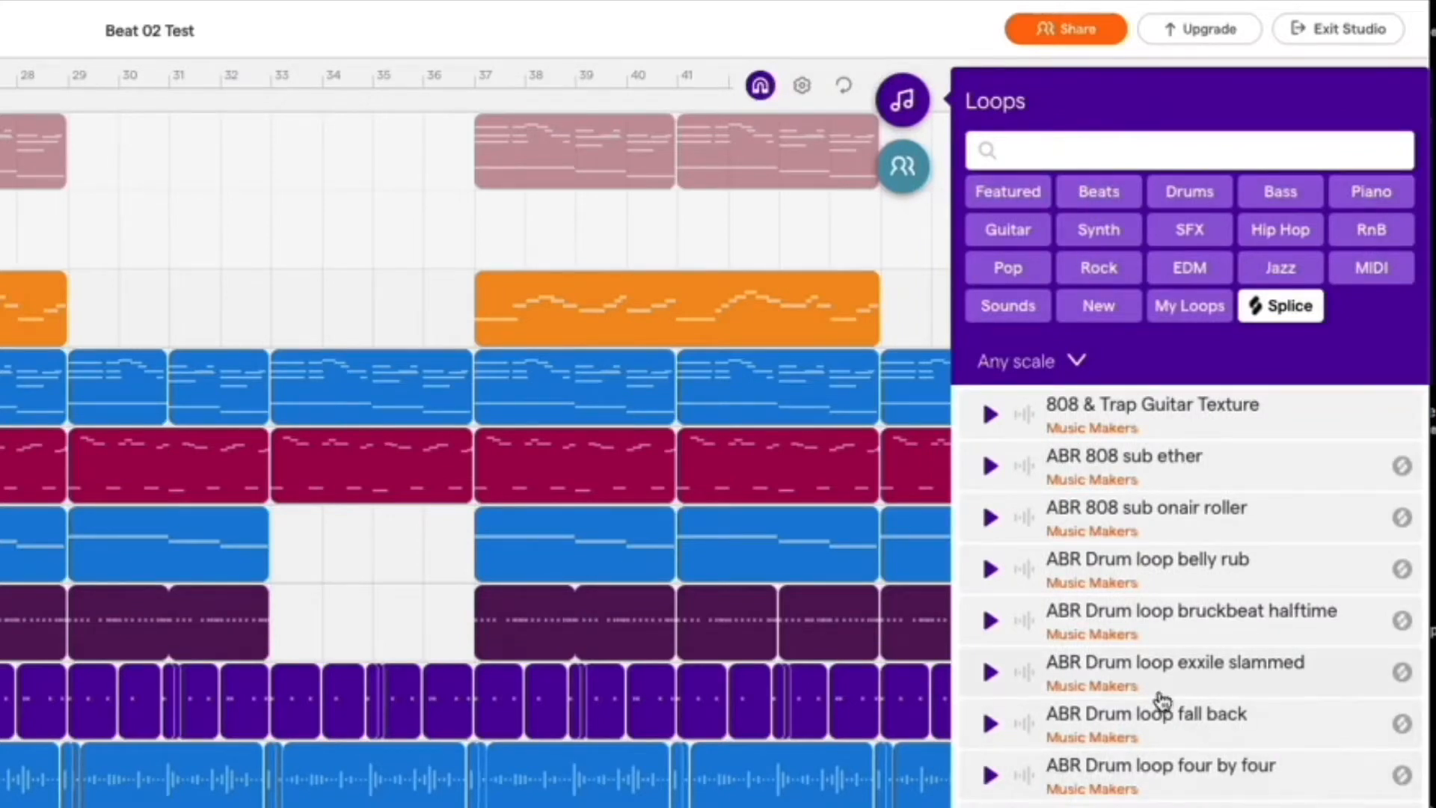
scroll(1096, 650, "down", 1)
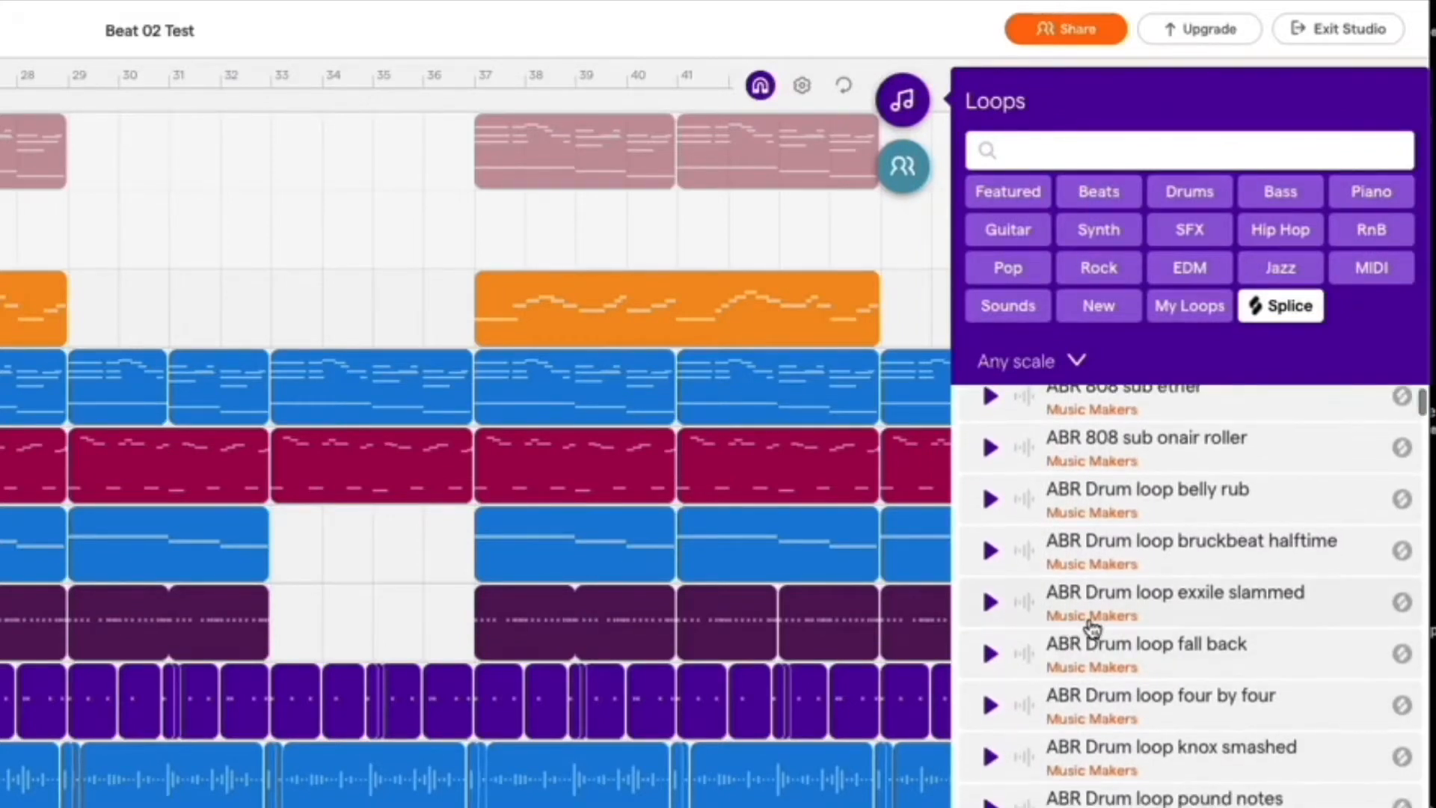
scroll(1080, 632, "down", 1)
scroll(1088, 630, "down", 6)
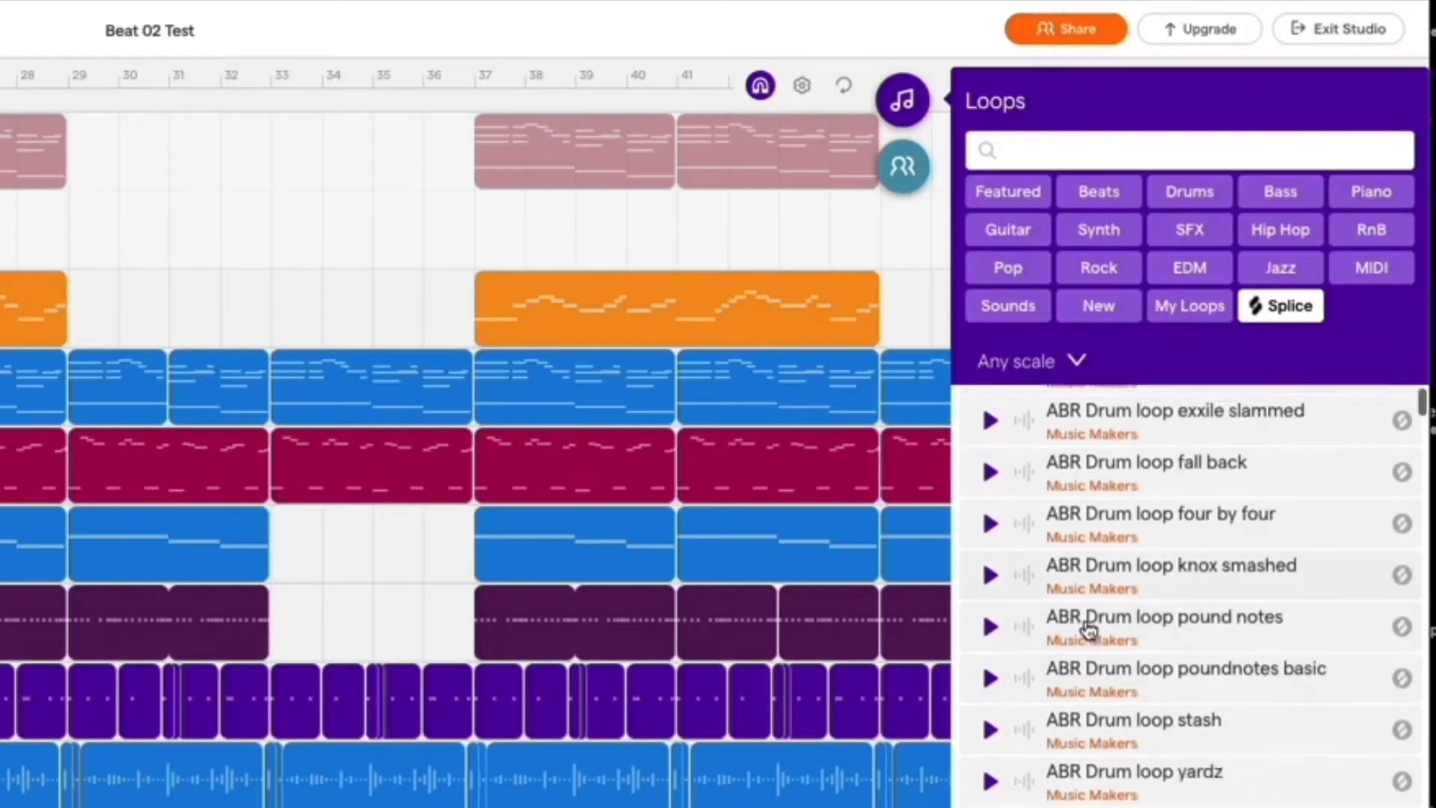
scroll(1085, 632, "up", 7)
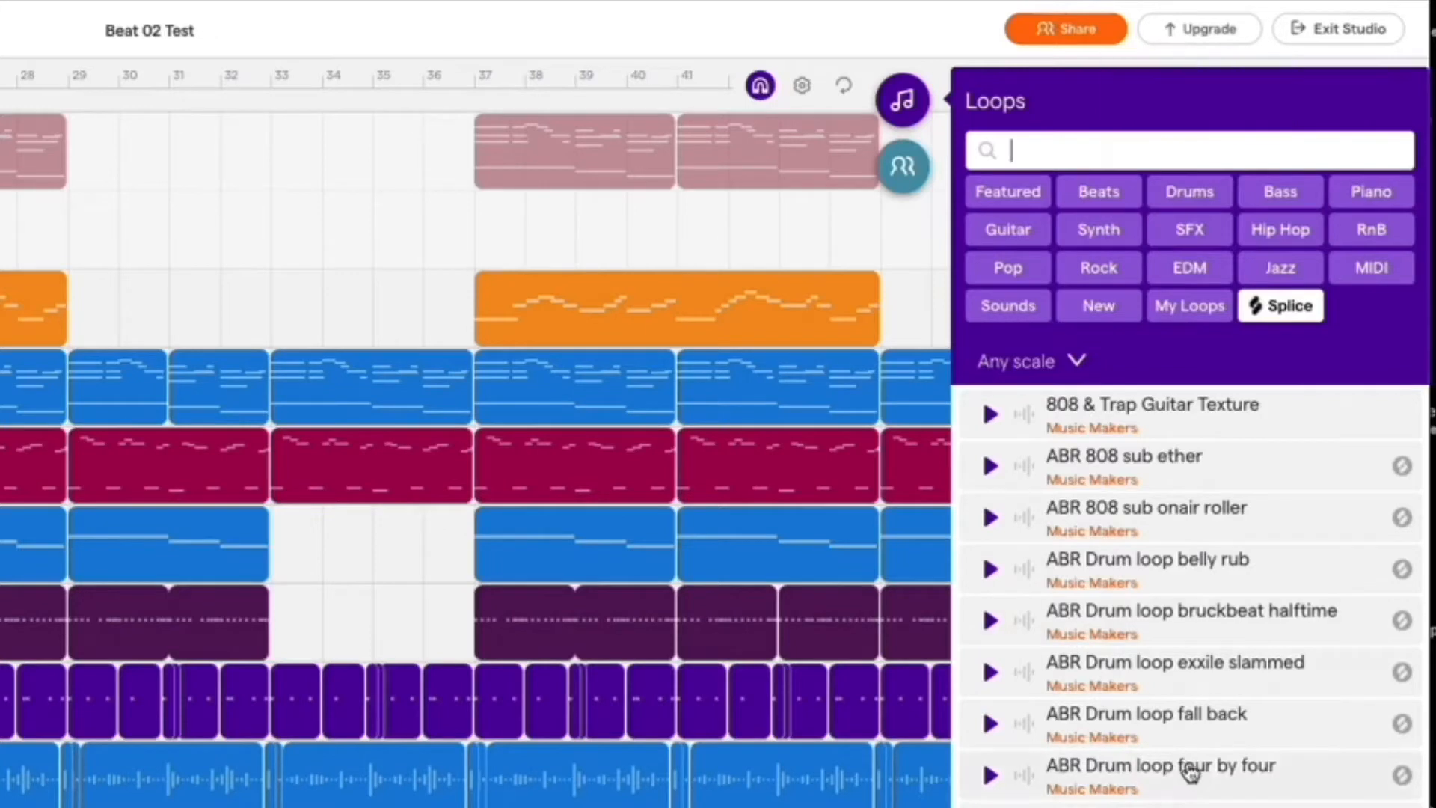
Preview the ABR drum loops belly rub, bruckbeat halftime and exxile slammed, plus the Anthem - Beat 3 (Hihat) loop
left_click(991, 571)
left_click(989, 625)
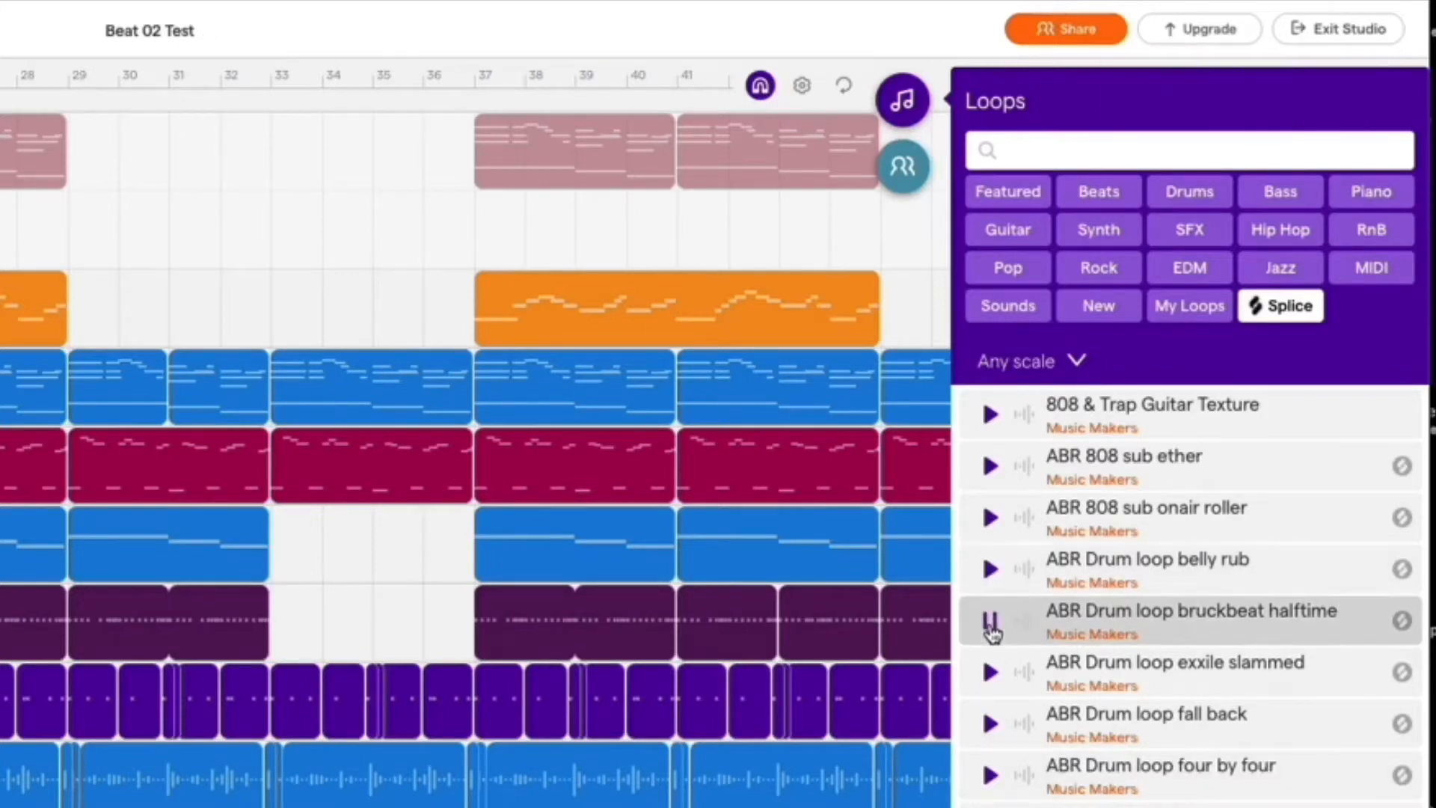
left_click(992, 673)
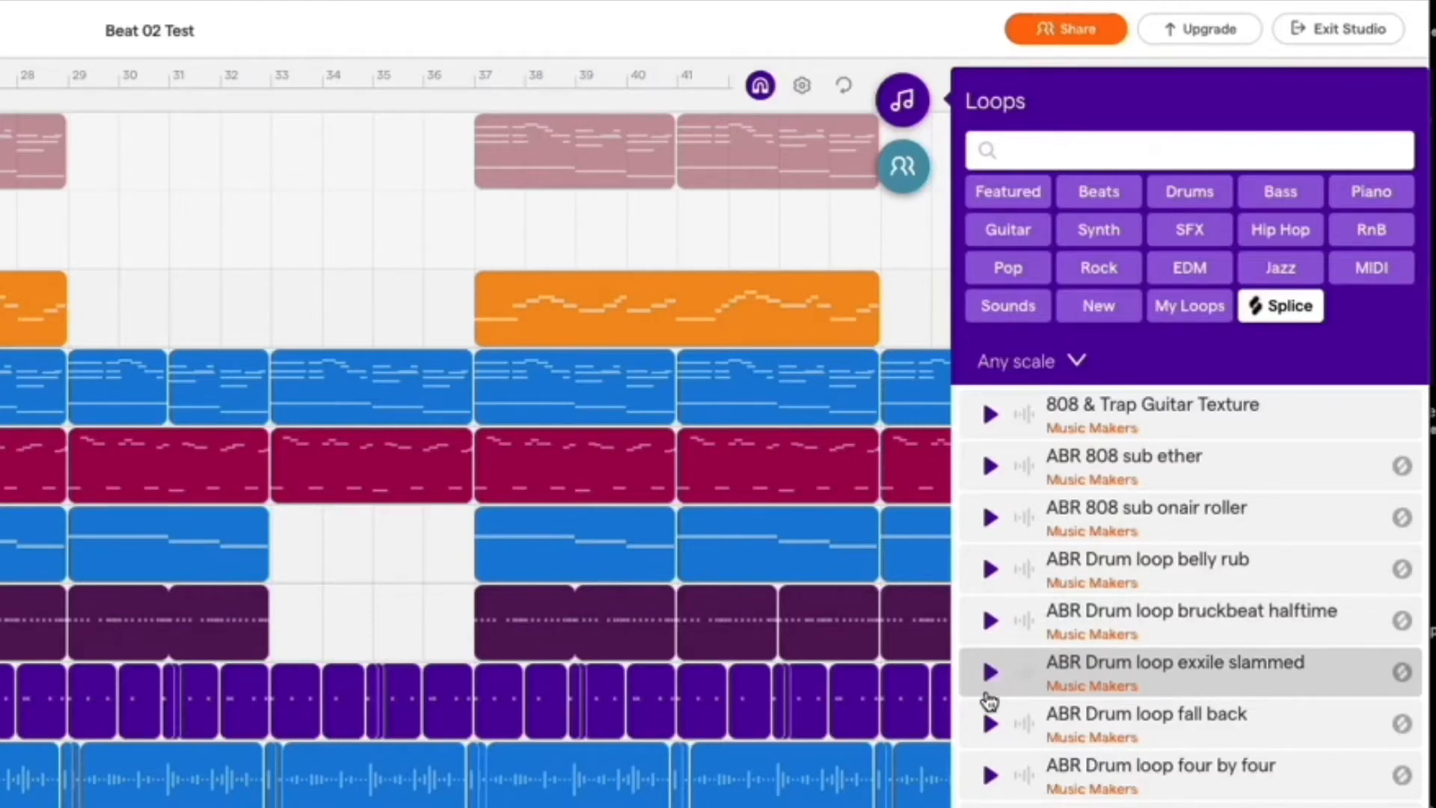
scroll(1081, 724, "down", 10)
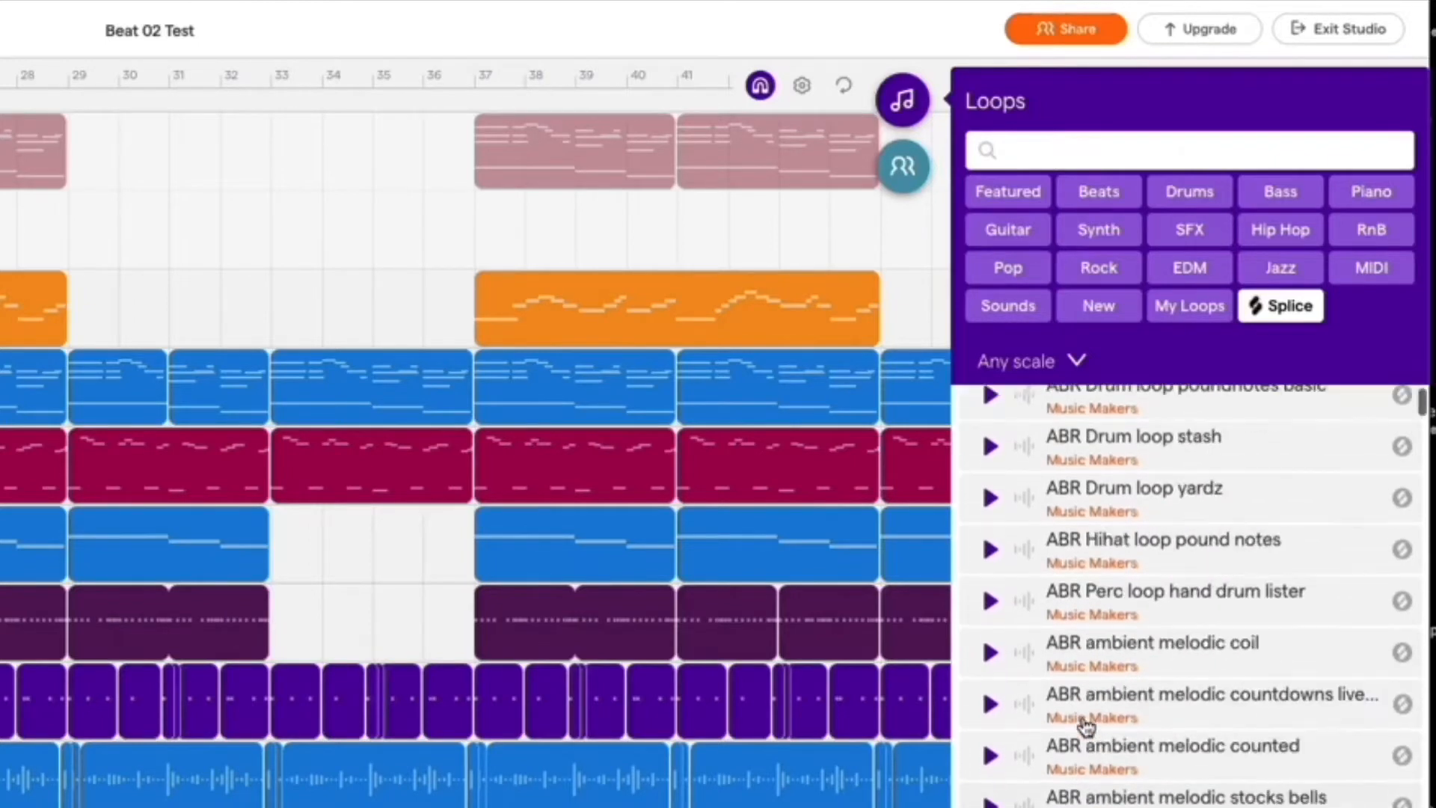
scroll(1087, 724, "down", 10)
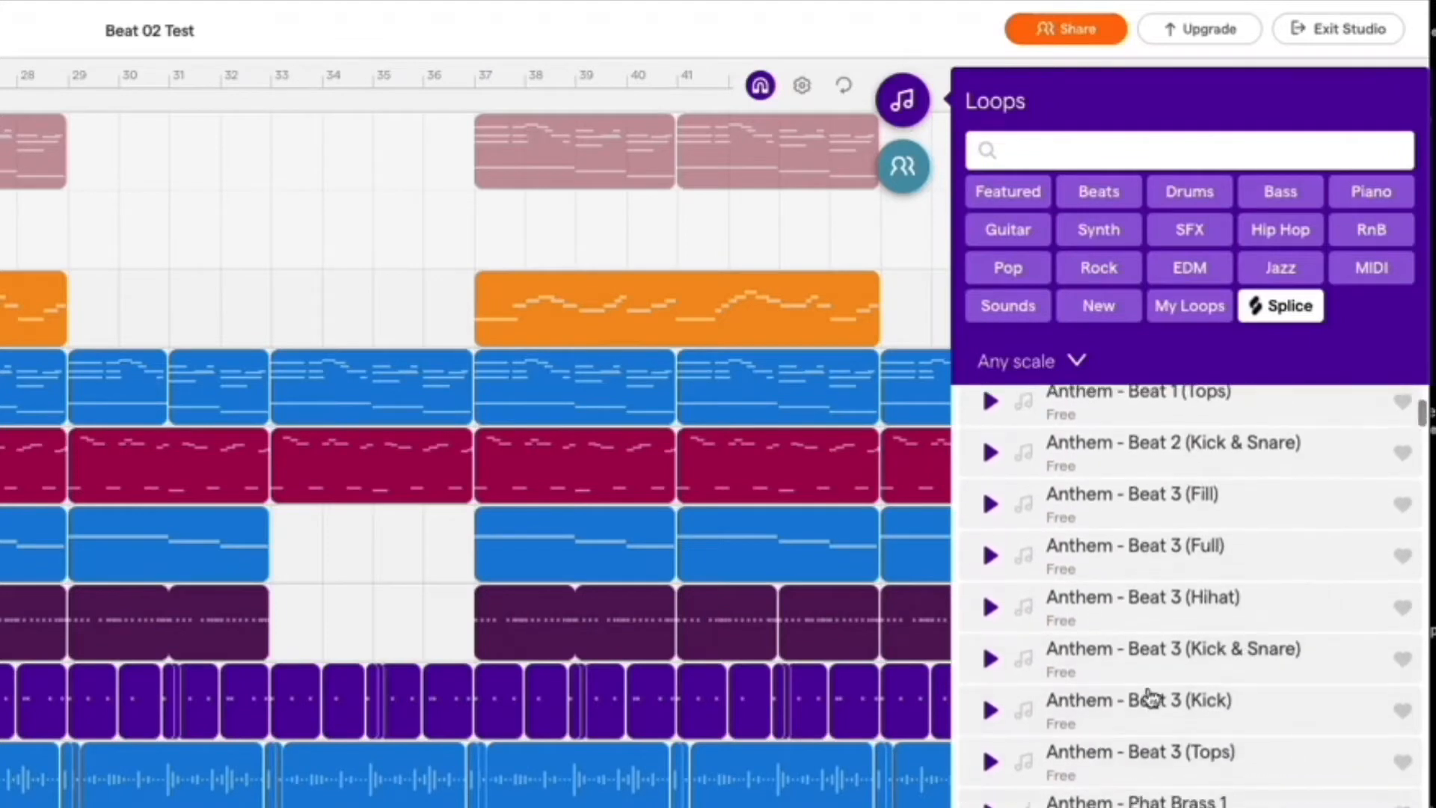
left_click(995, 609)
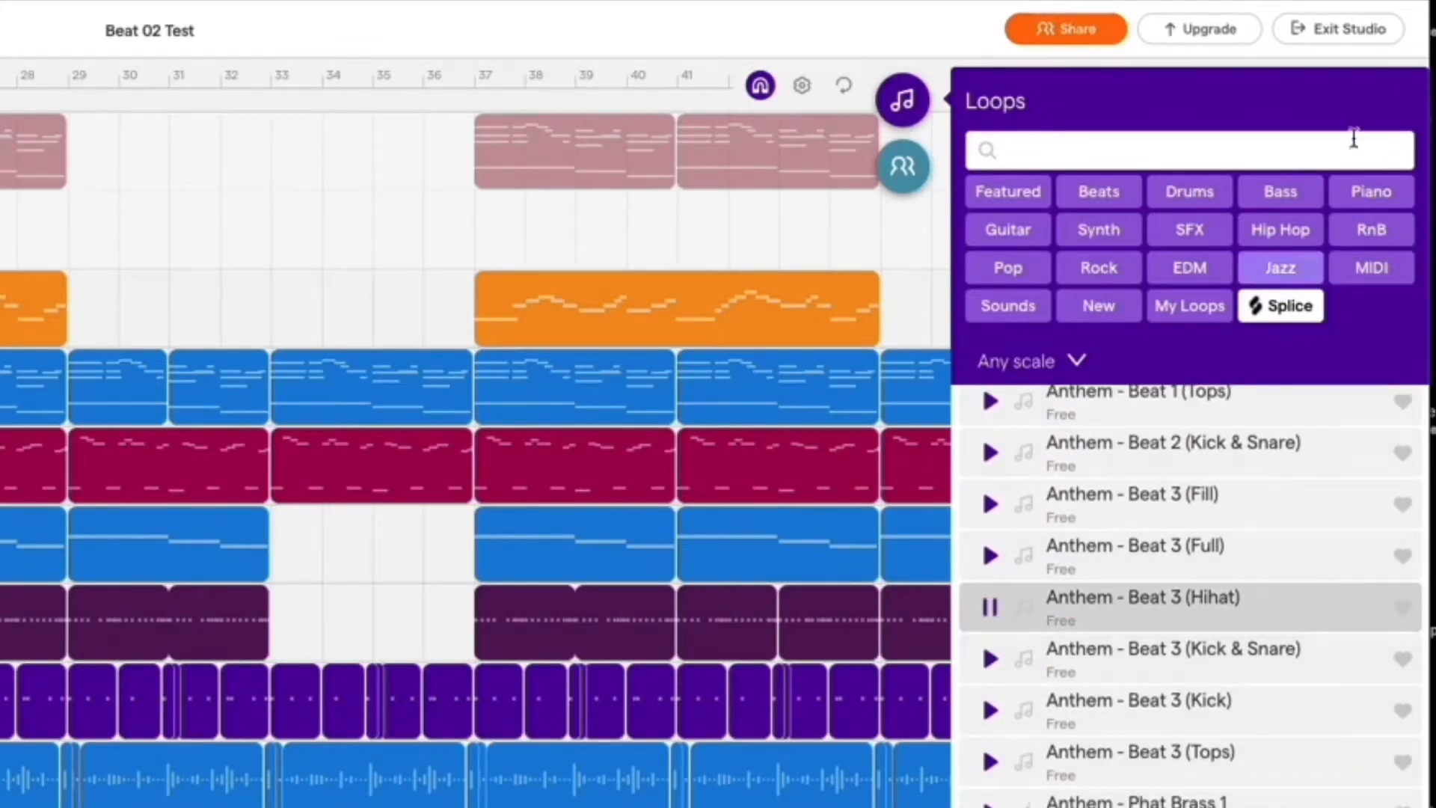
Filter the loops by Guitar and preview Electric Guitar - Bend E and Electric Guitar - Bend D
left_click(1008, 230)
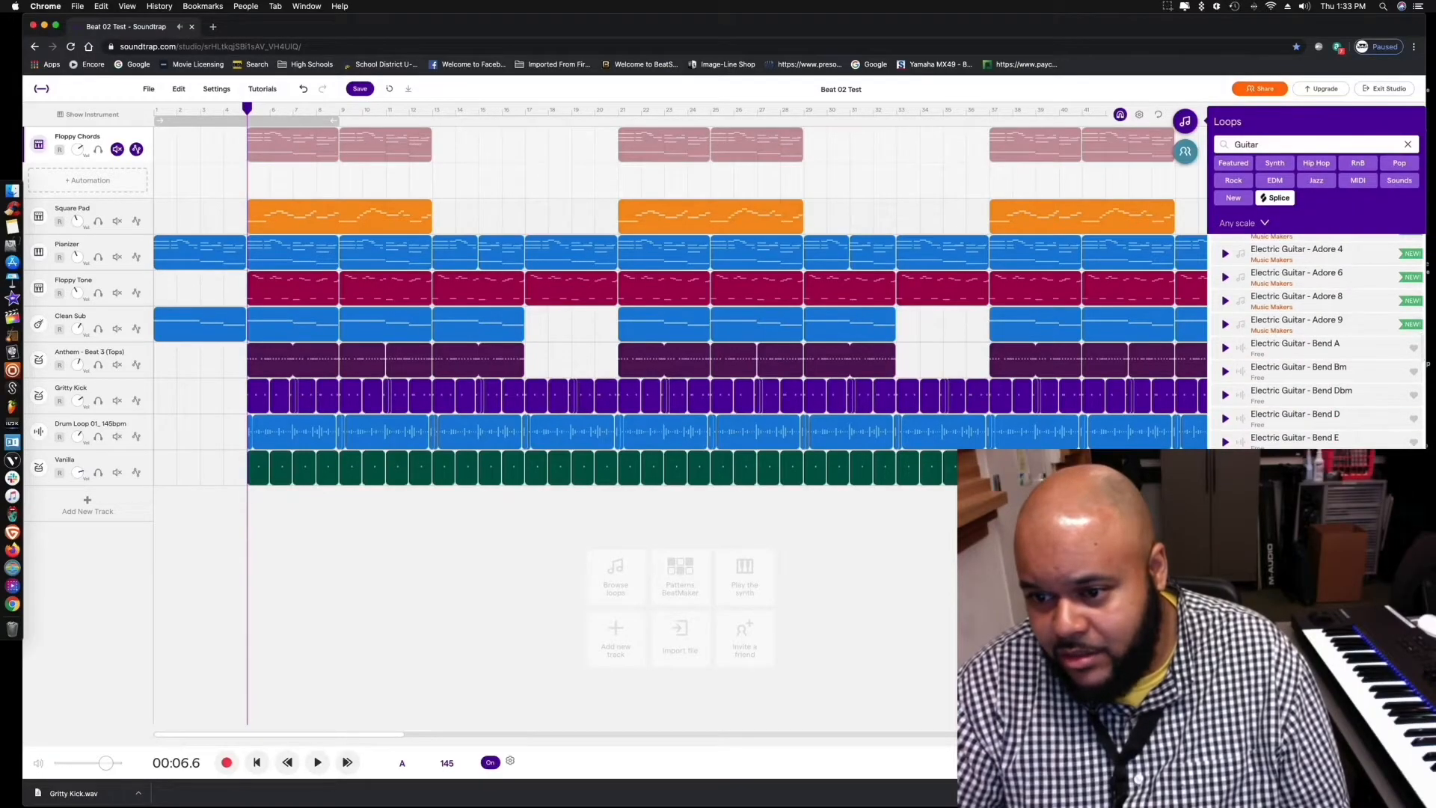
left_click(1225, 443)
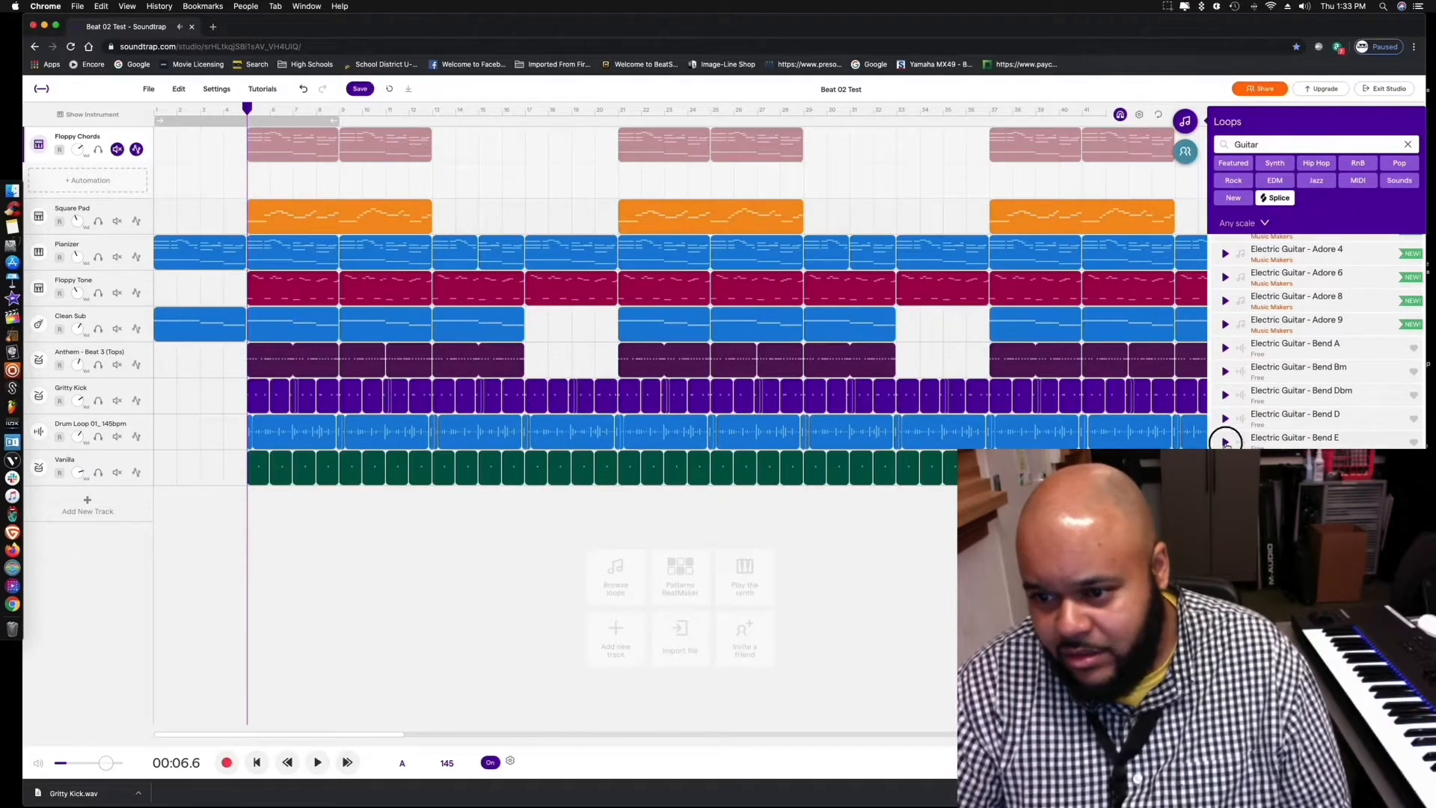
left_click(1225, 418)
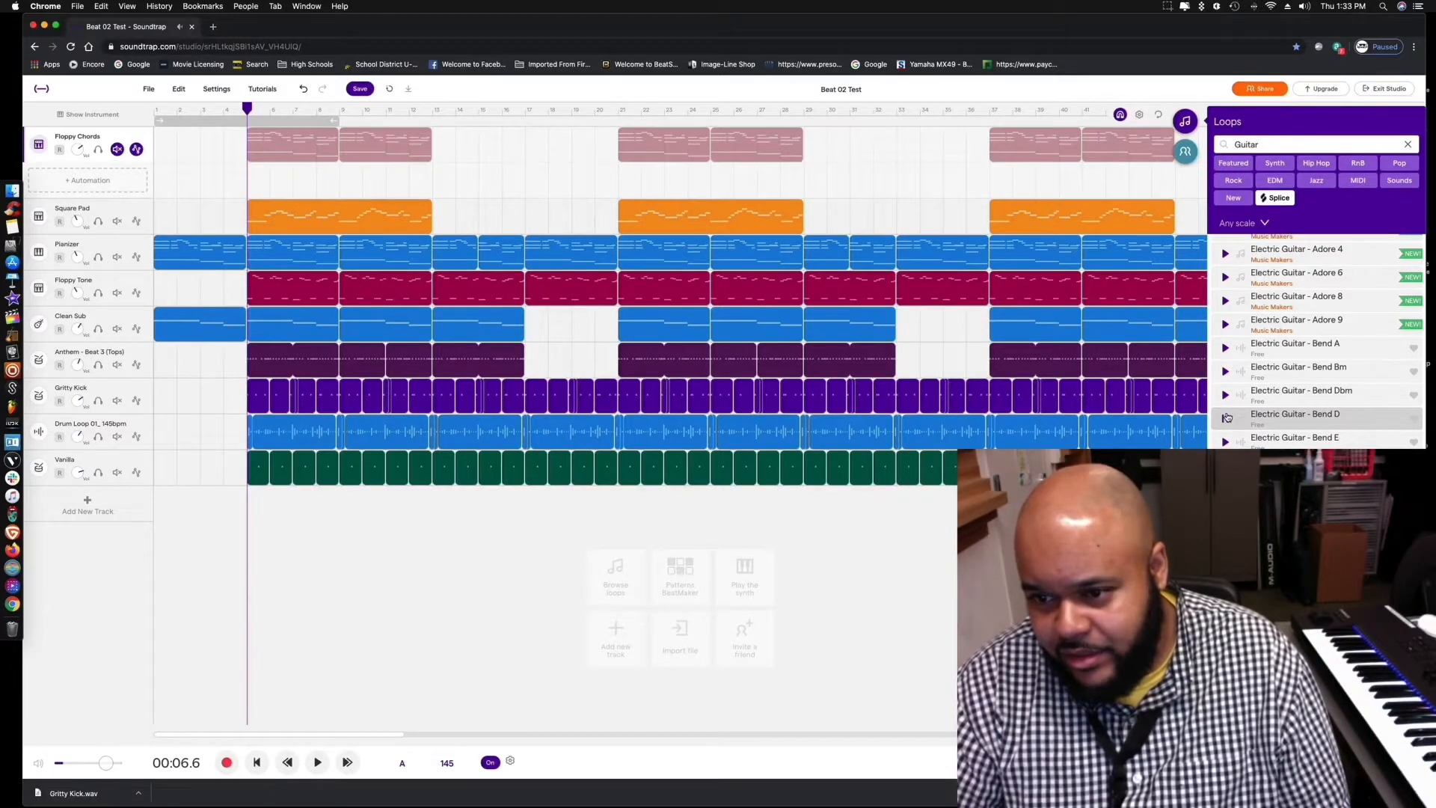
Preview the Electric Guitar - Adore 9 loop and clear the Guitar filter from the loop search
left_click(1224, 325)
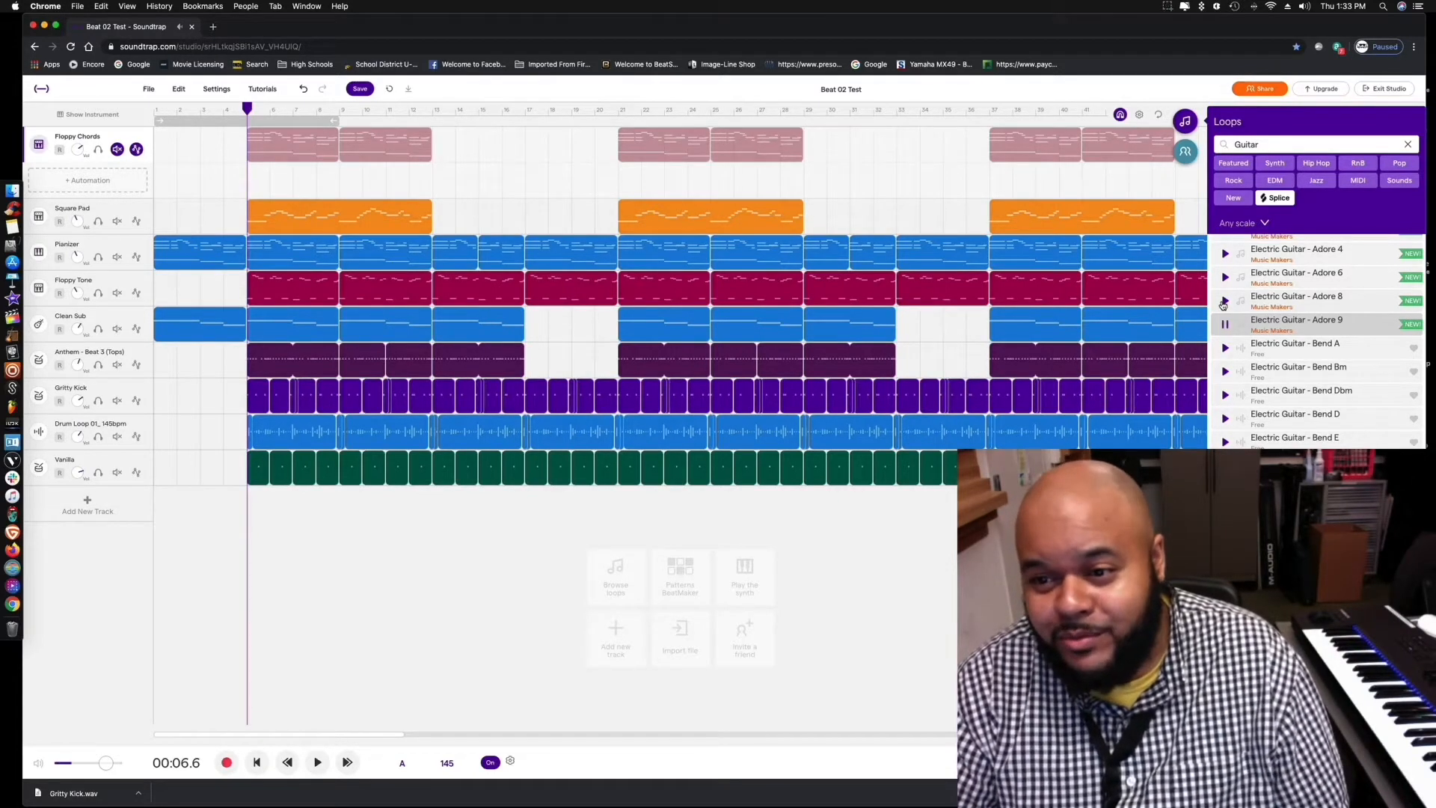
left_click(1225, 324)
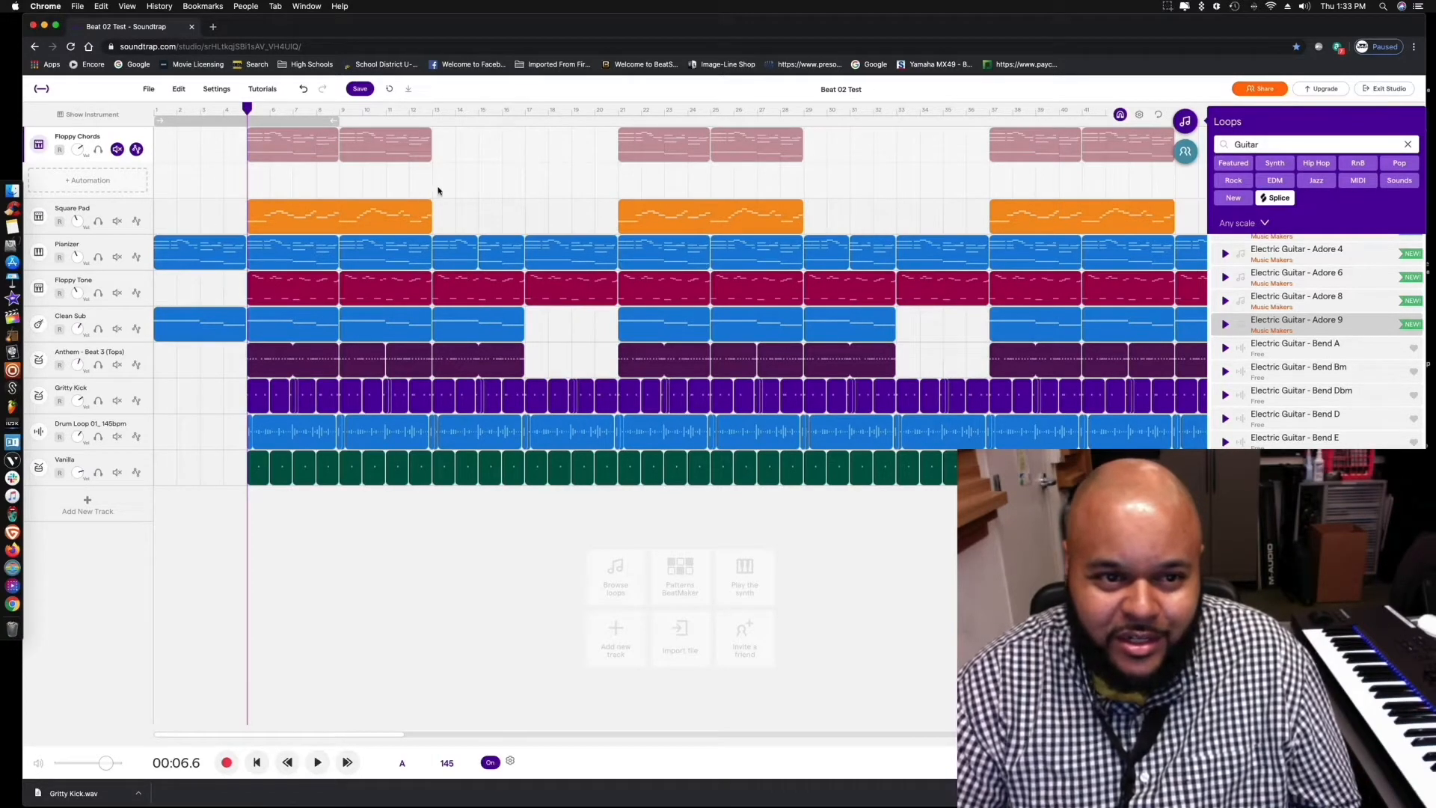
left_click(1409, 143)
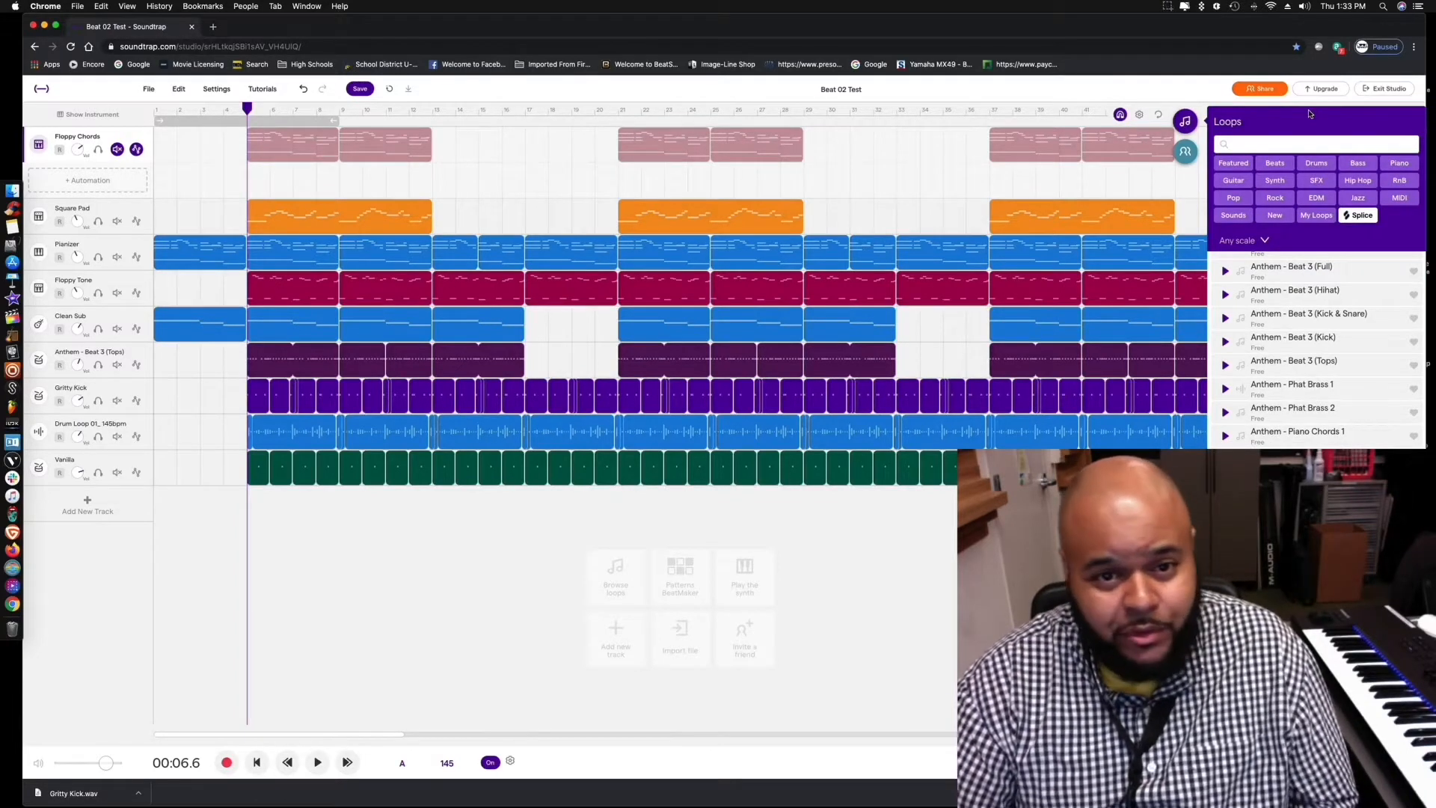
Close the Loops library and play the song from bar 21
left_click(609, 544)
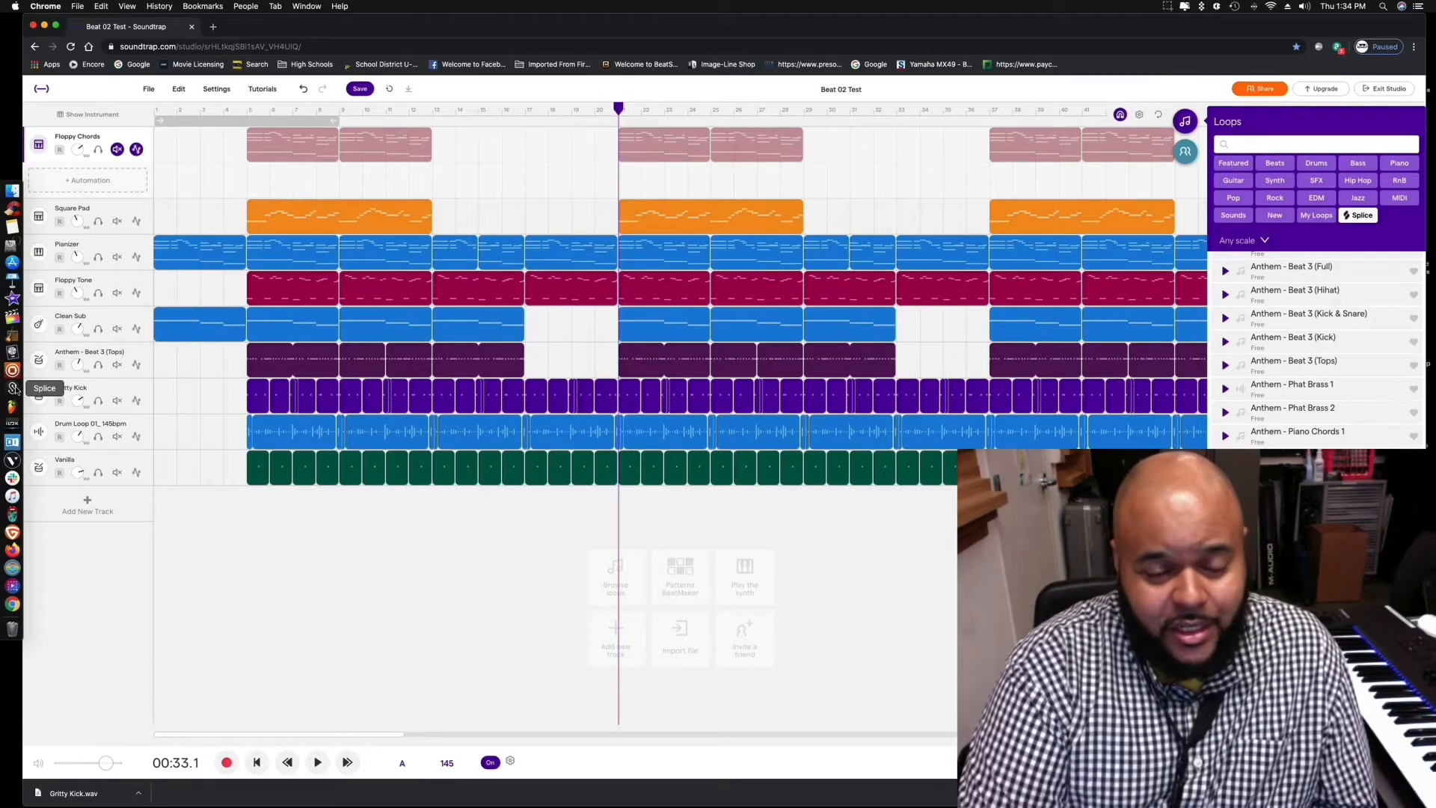
left_click(1188, 121)
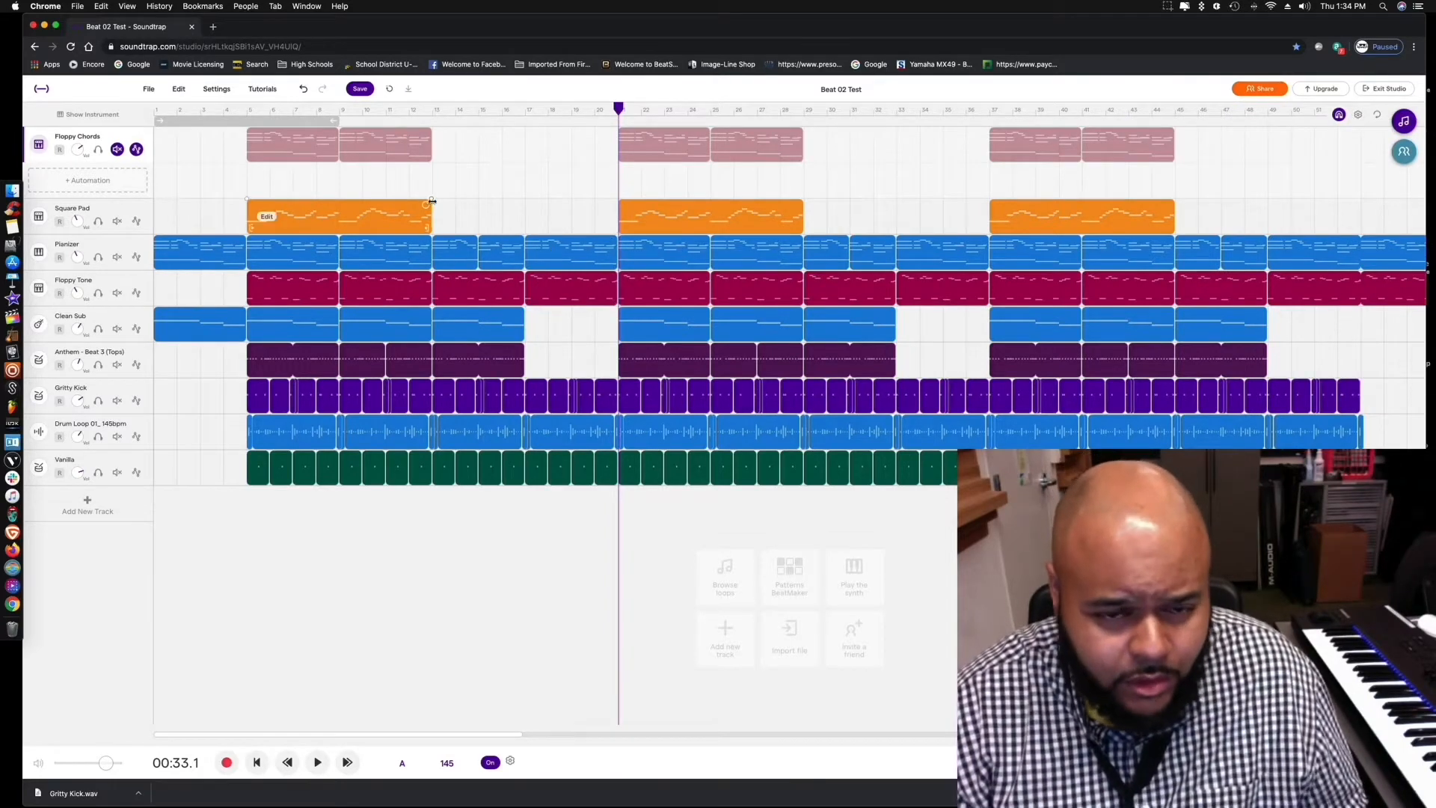
key("space")
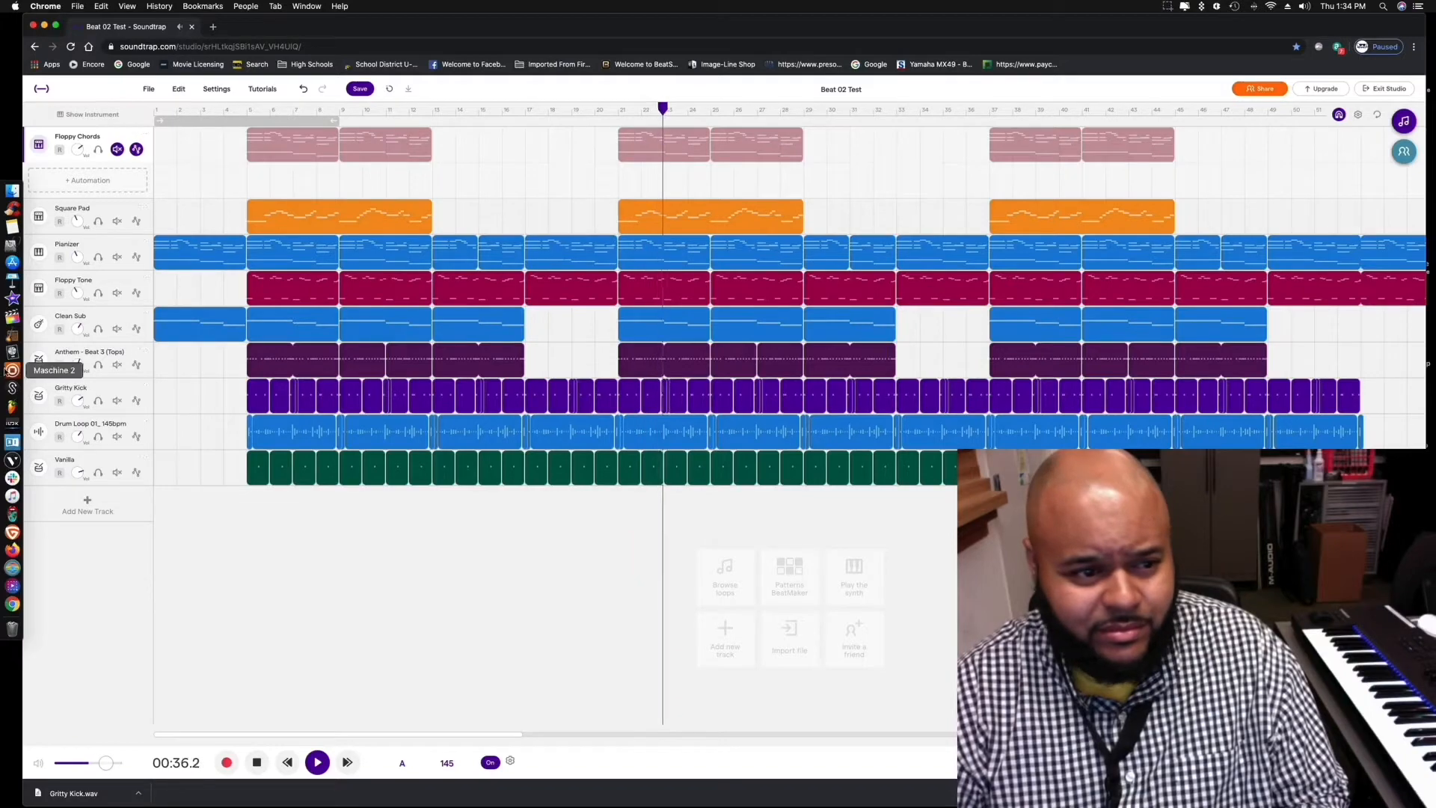
Solo the Gritty Kick track during playback and turn the metronome off
left_click(50, 364)
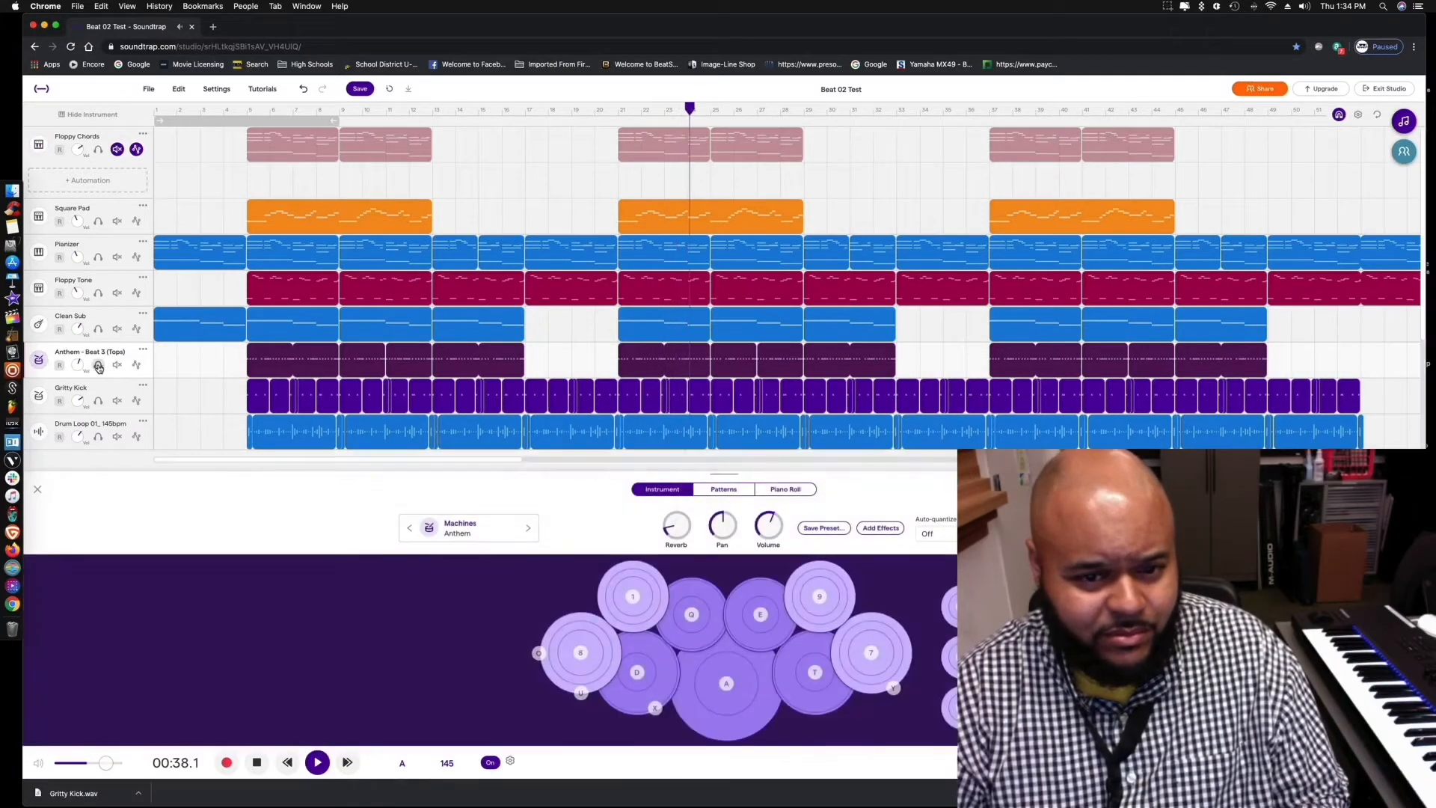
left_click(98, 365)
left_click(98, 365)
left_click(98, 400)
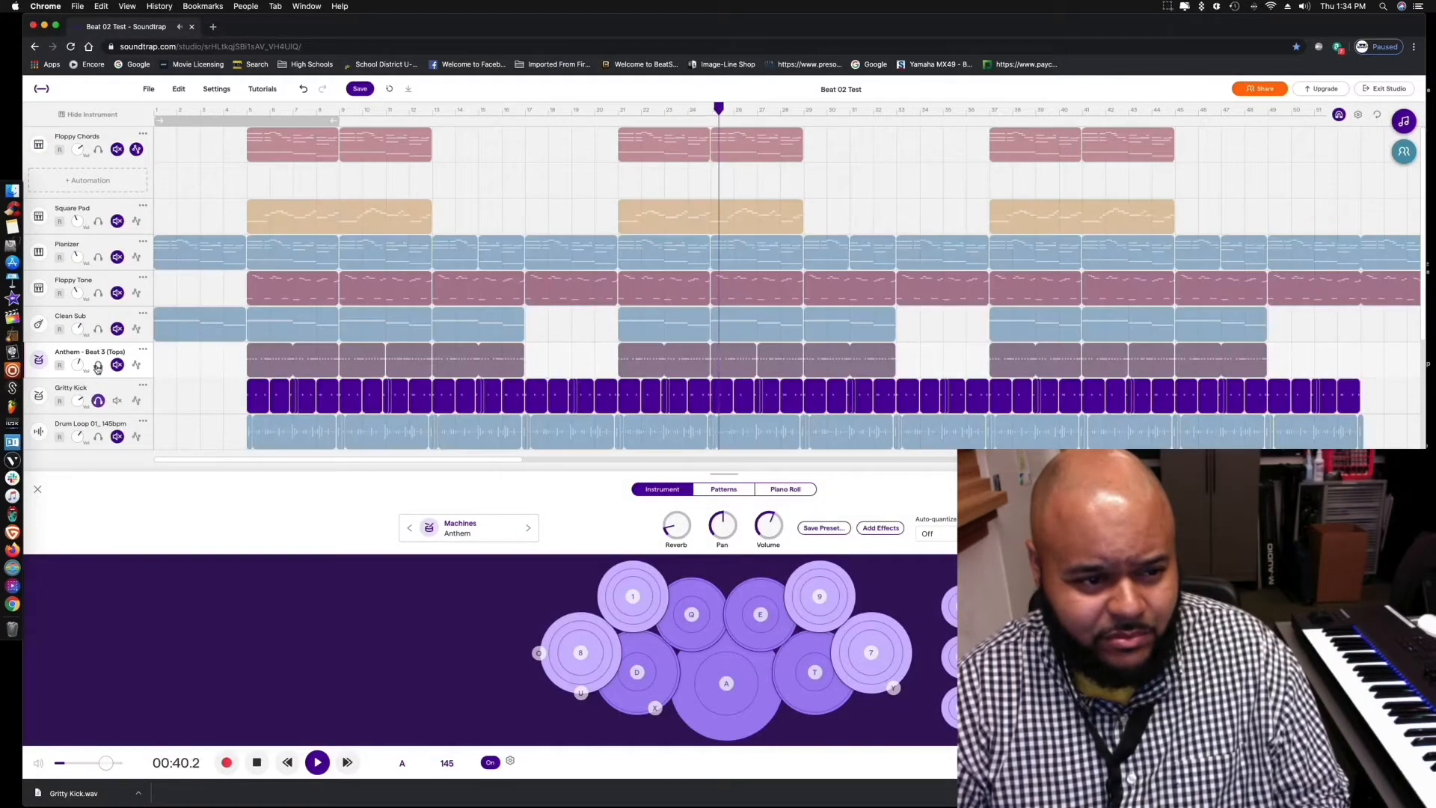
left_click(490, 763)
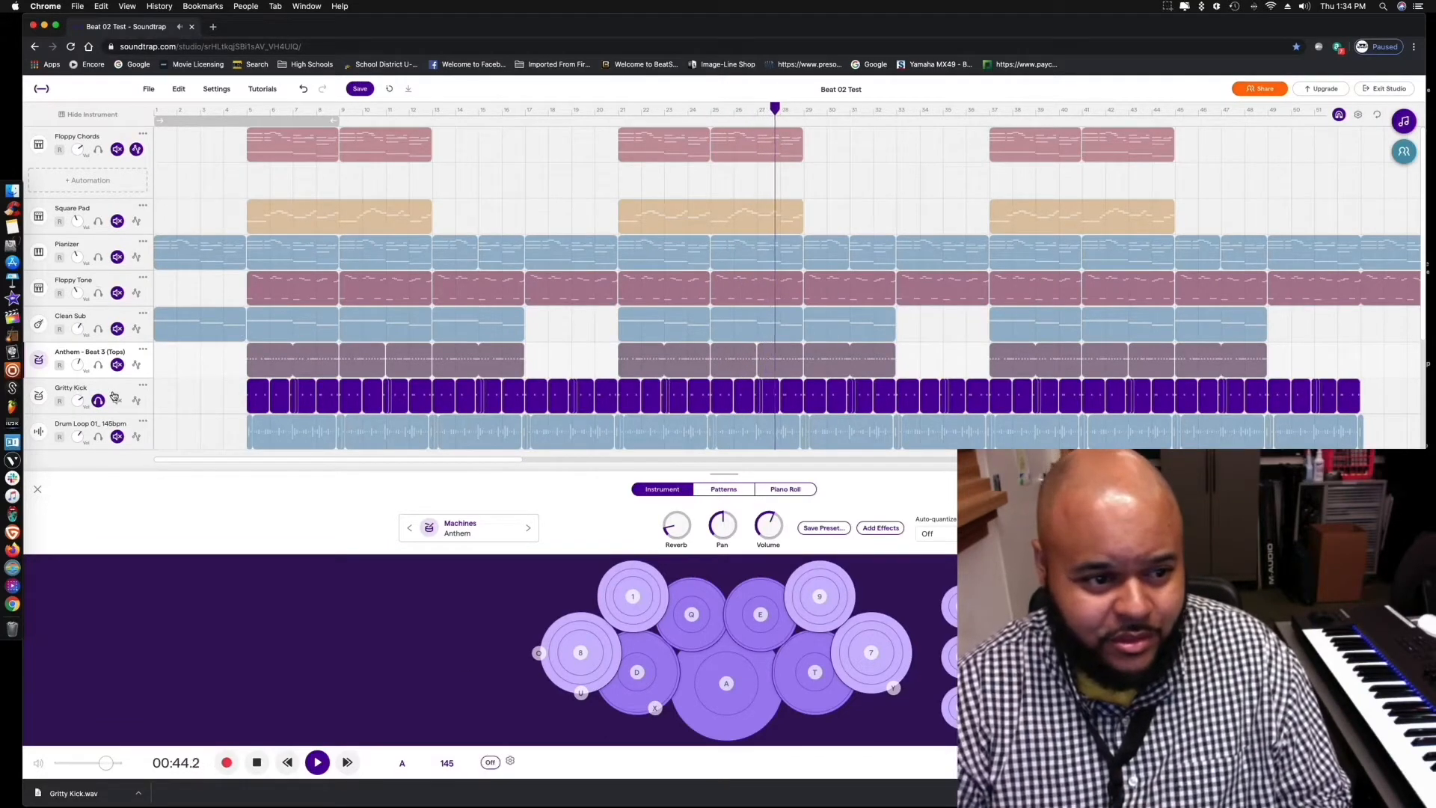
Add the Anthem - Beat 3 (Tops) track to the solo and briefly try soloing the drum loop track as well
left_click(98, 365)
left_click(98, 436)
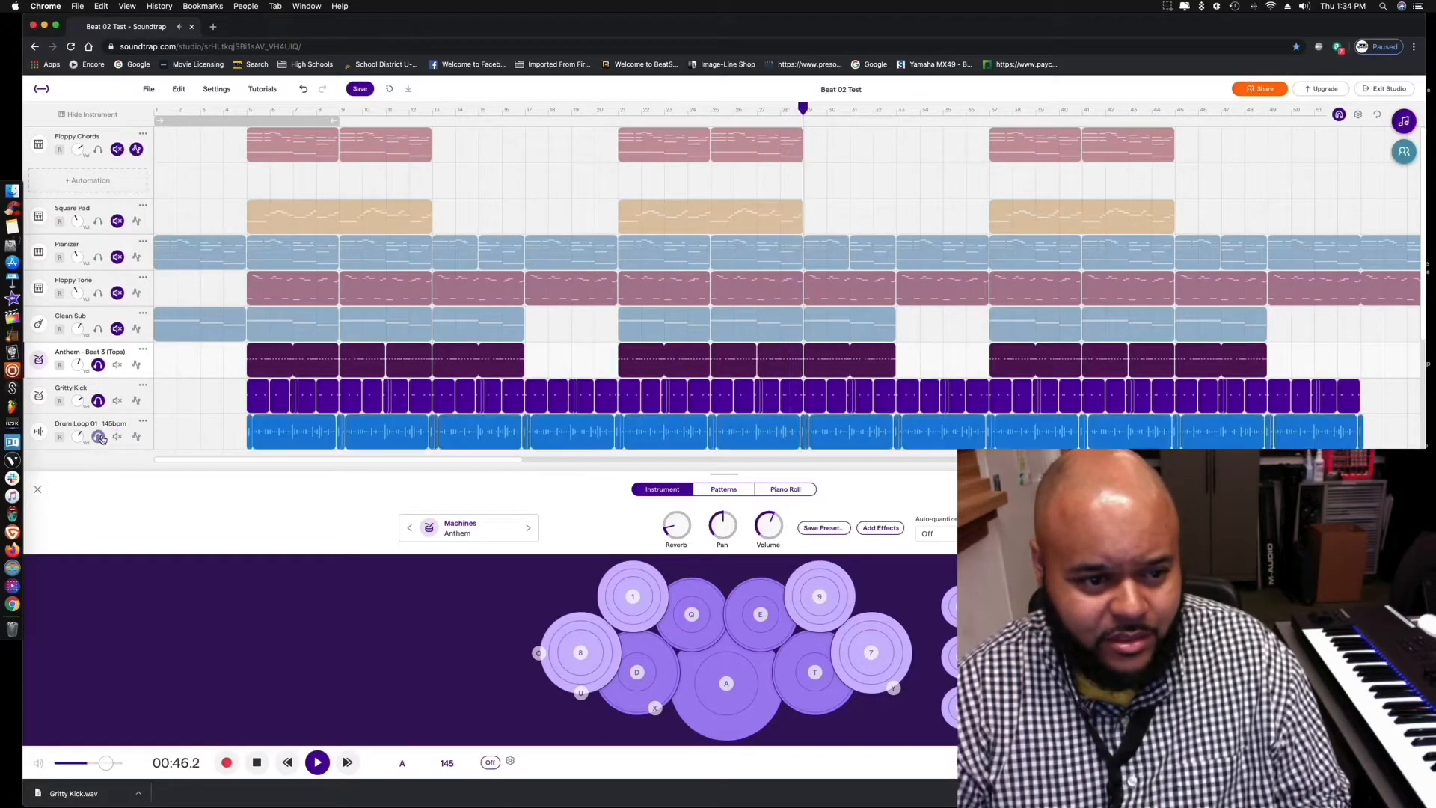
left_click(99, 438)
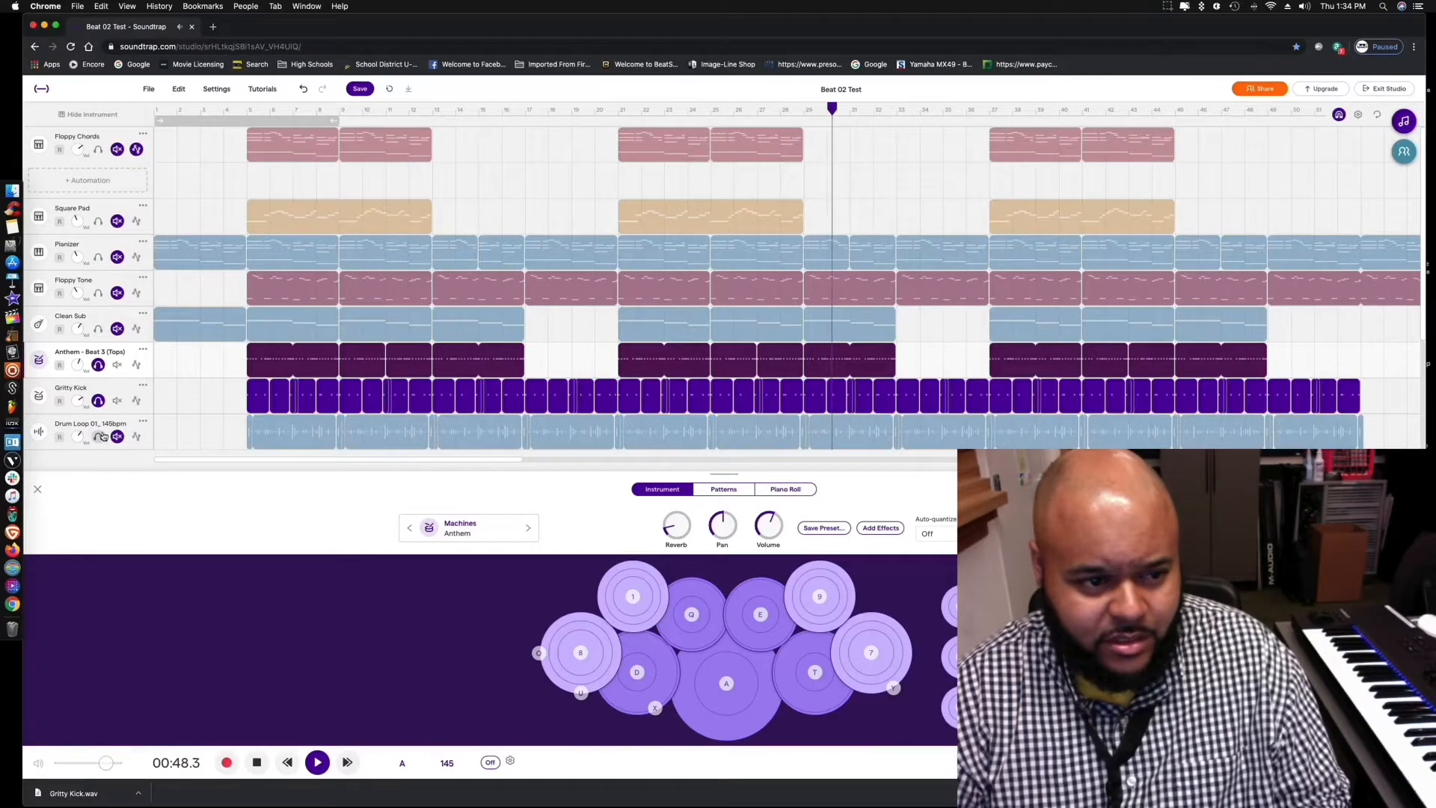
Also solo the Floppy Tone, Clean Sub, Pianizer, Square Pad and Floppy Chords tracks one after another
left_click(98, 292)
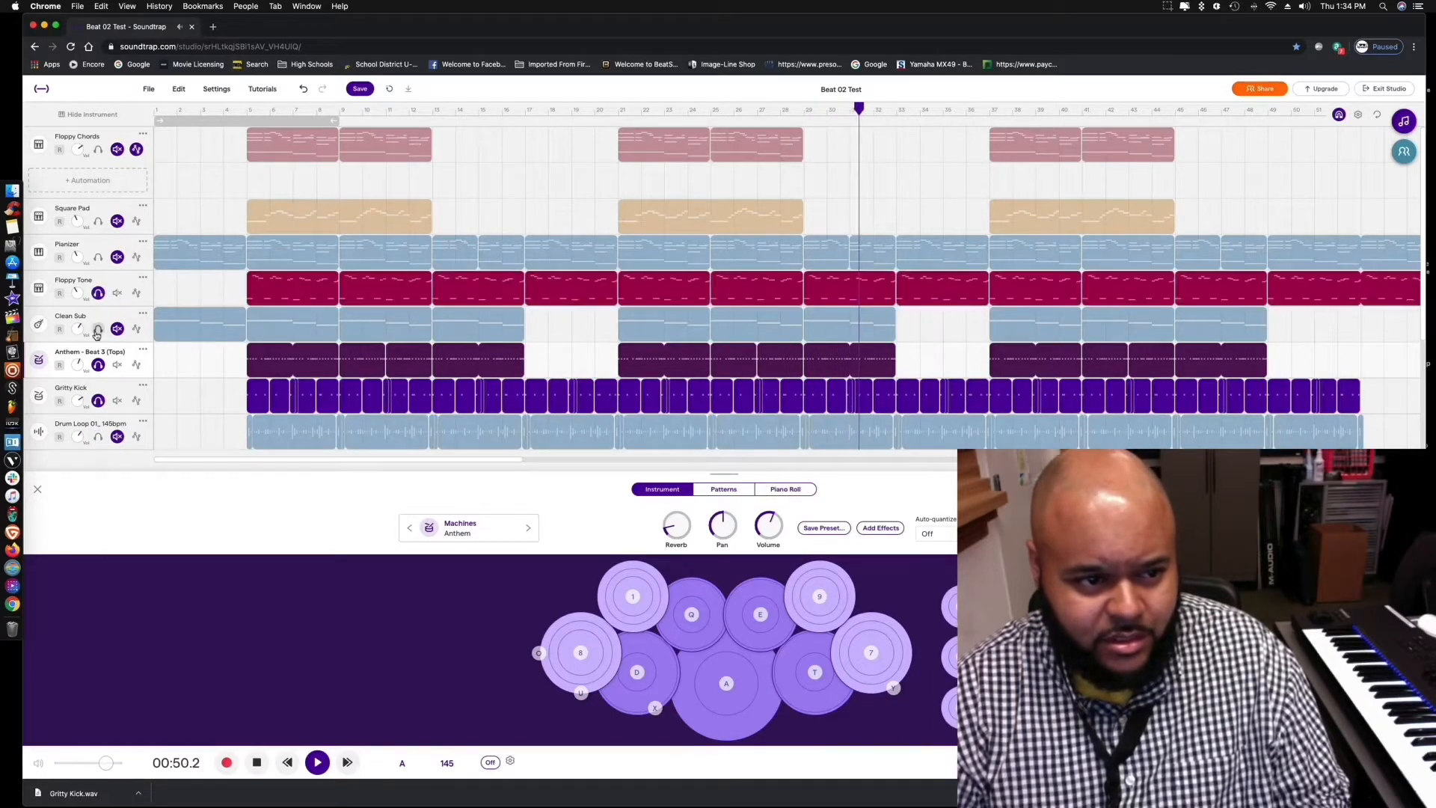
left_click(98, 330)
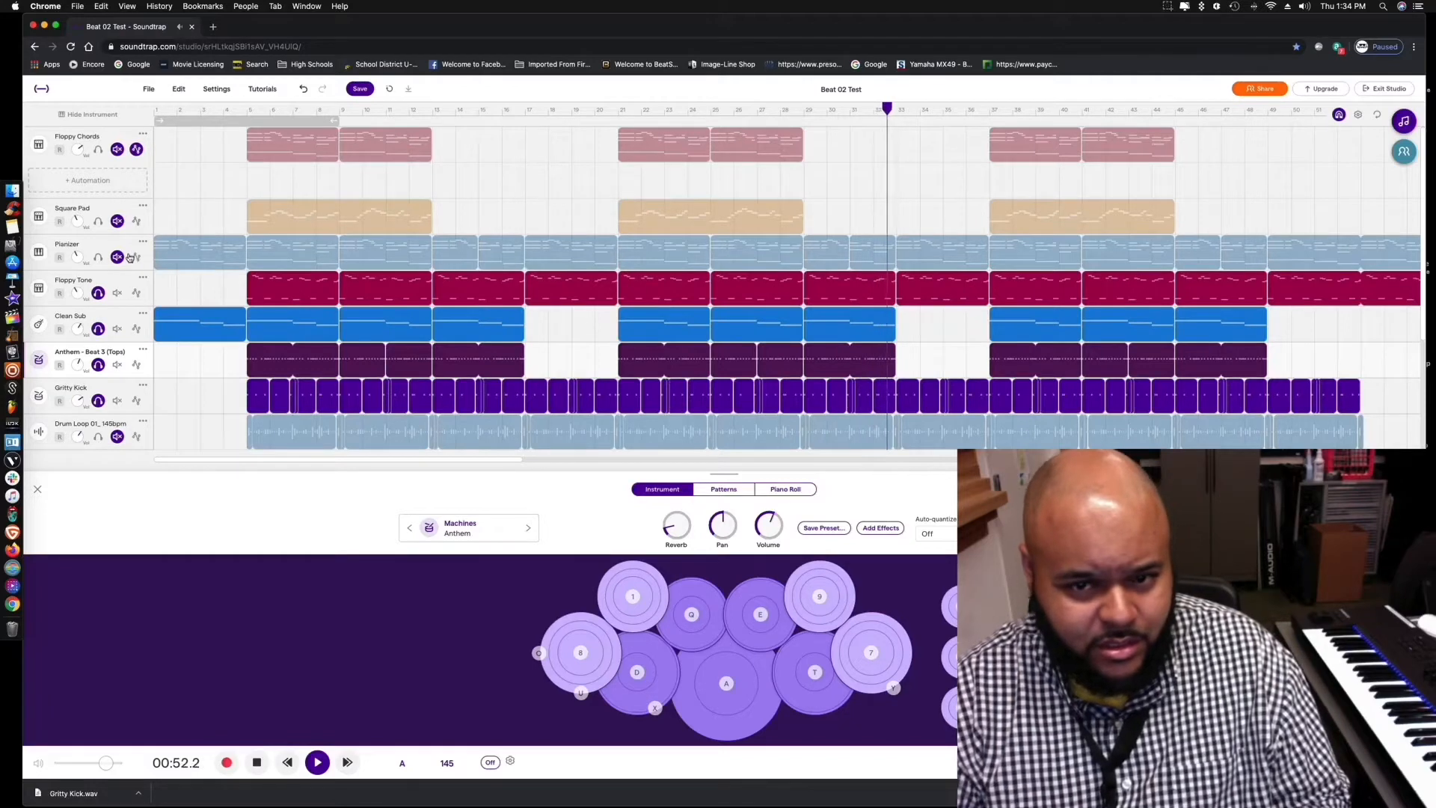
left_click(98, 256)
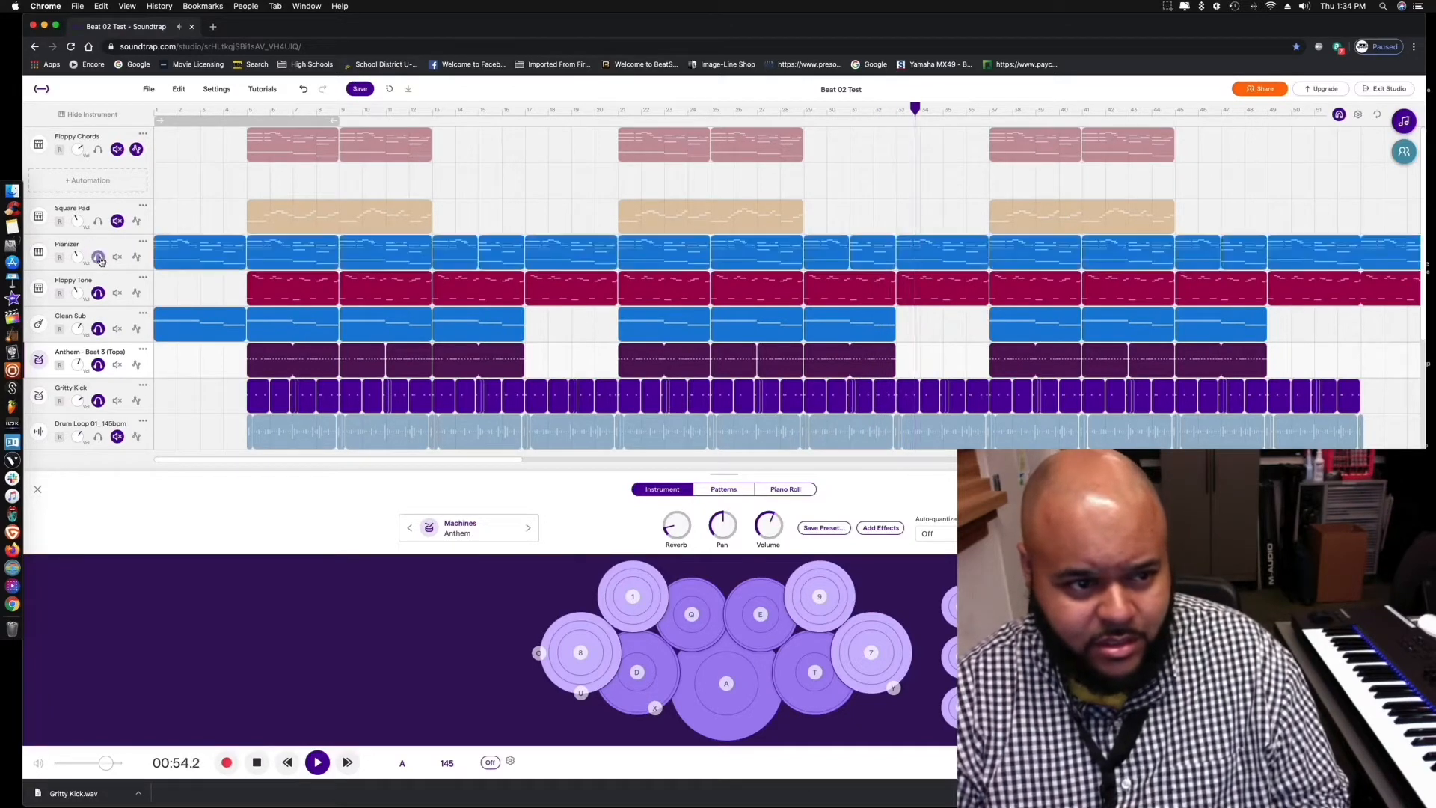
left_click(98, 221)
left_click(98, 149)
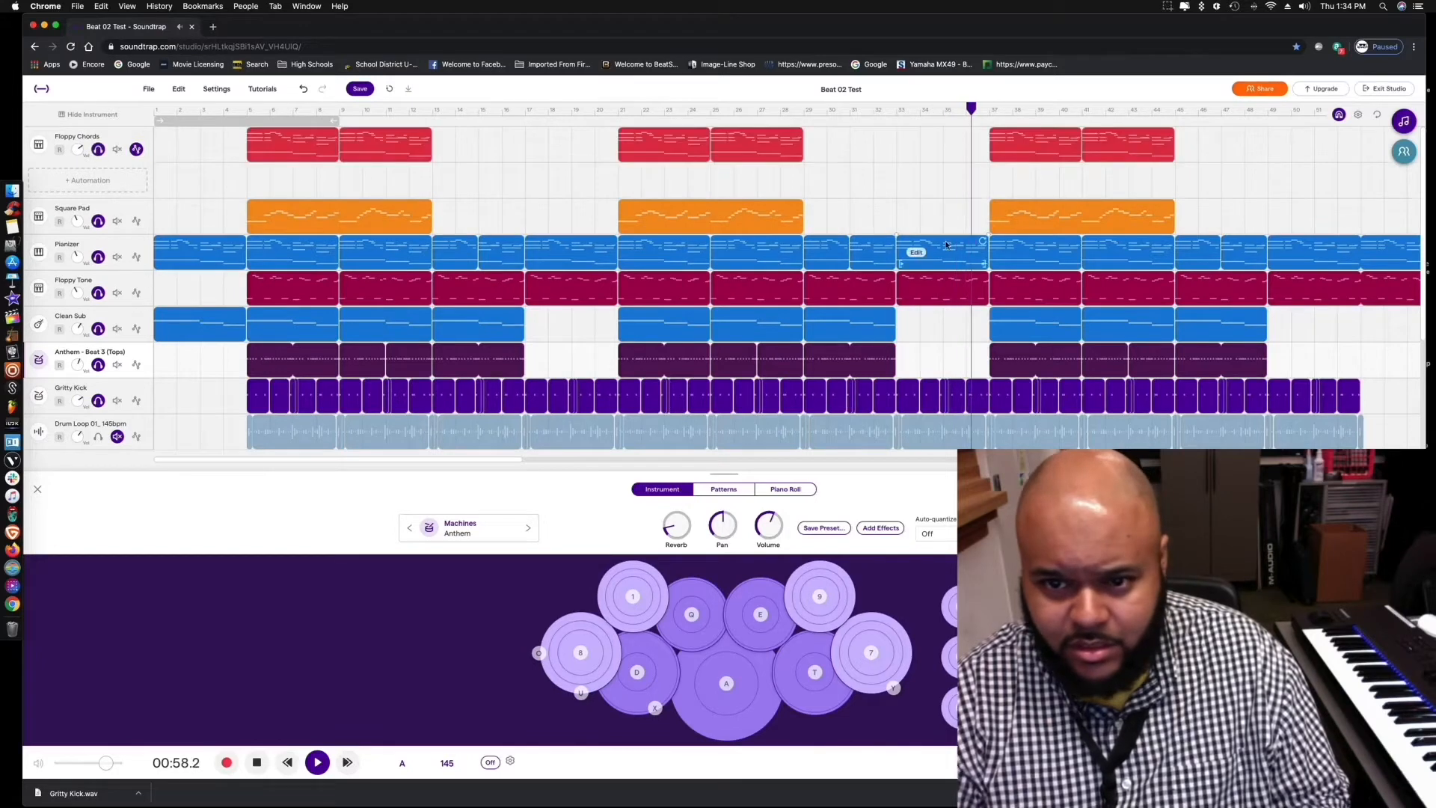
Solo the Vanilla track with the instrument view closed, and move it above the drum loop track
left_click(38, 490)
left_click(98, 472)
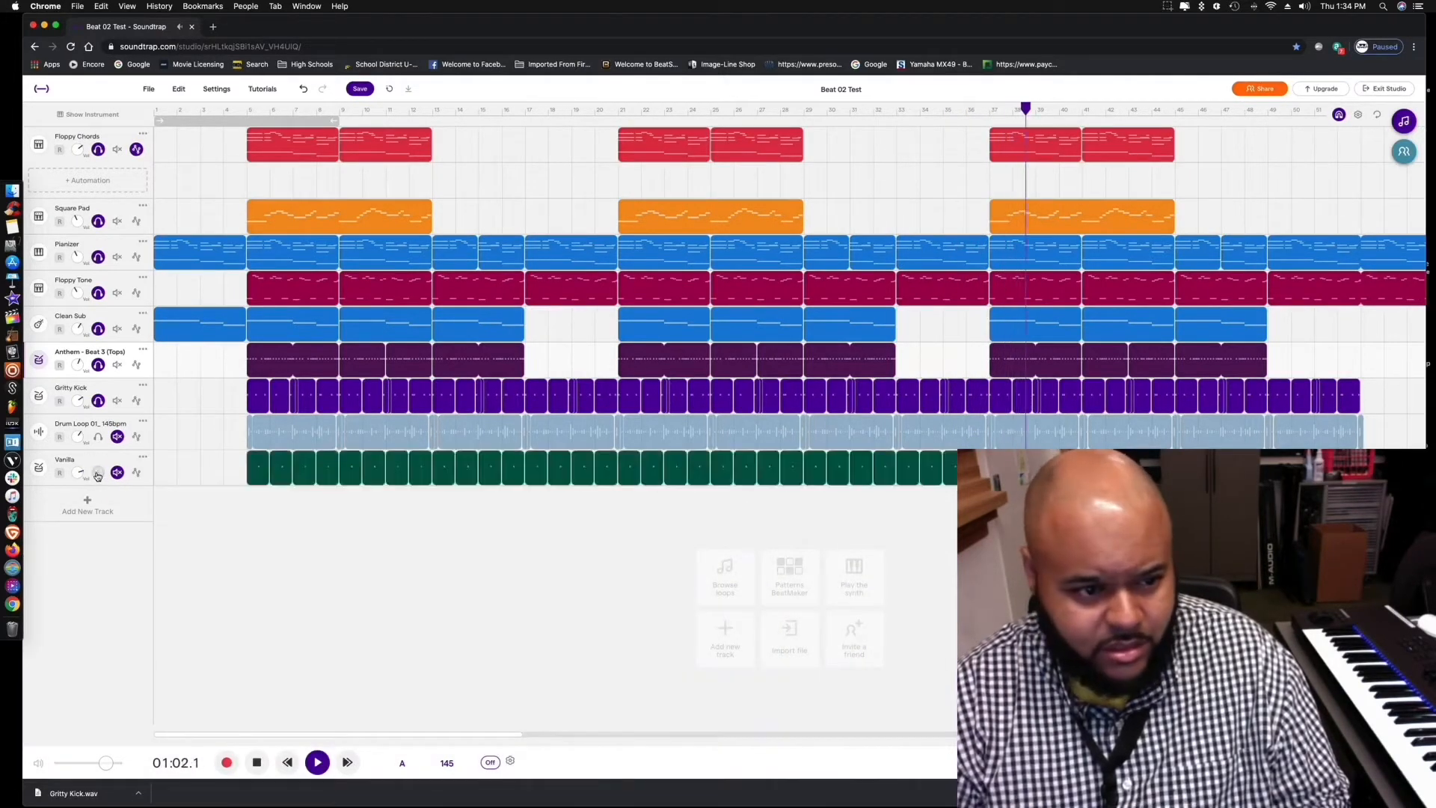
left_click_drag(108, 471, 111, 434)
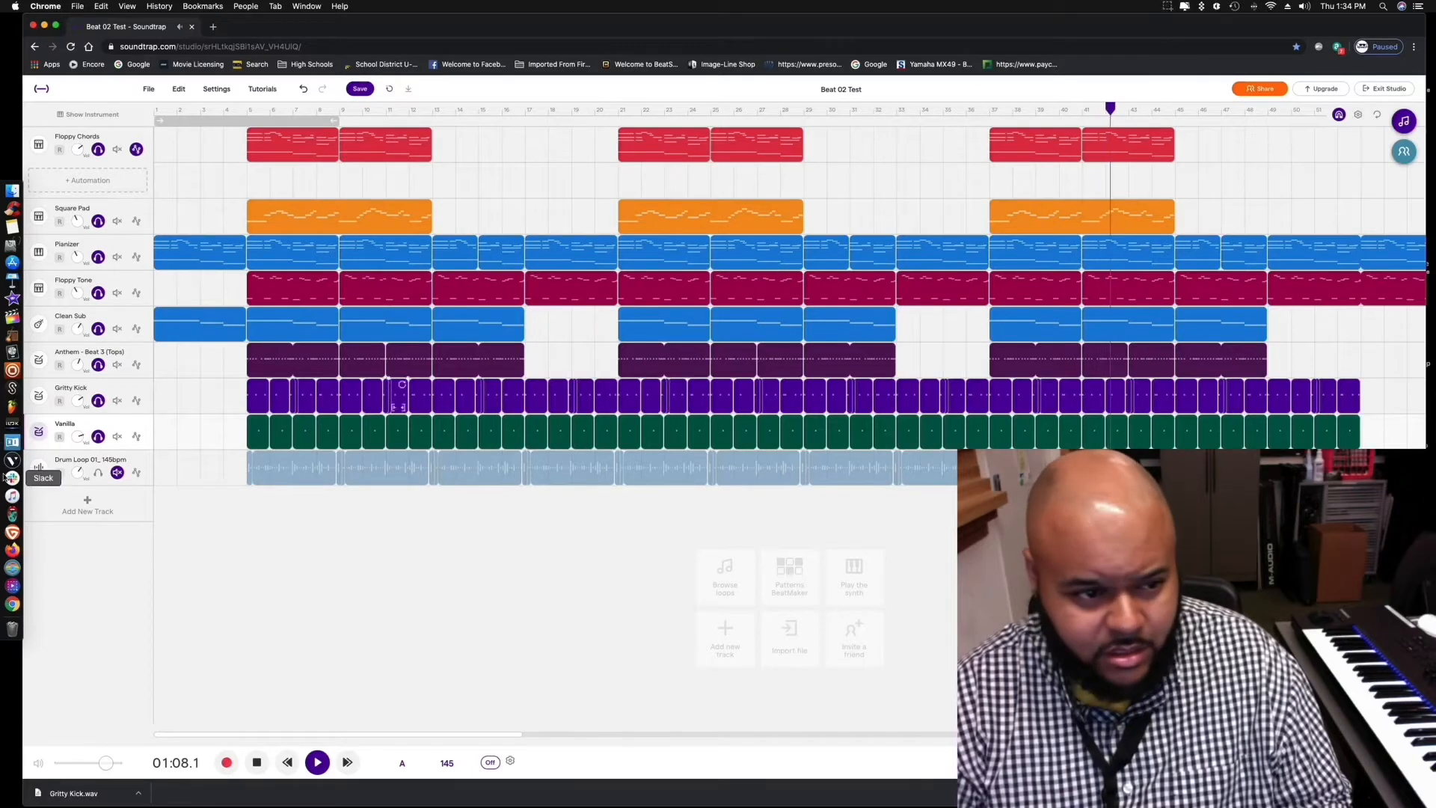
Lower the volume of the Anthem - Beat 3 (Tops) track, and stop playback with the playhead at bar 5
left_click_drag(78, 364, 74, 395)
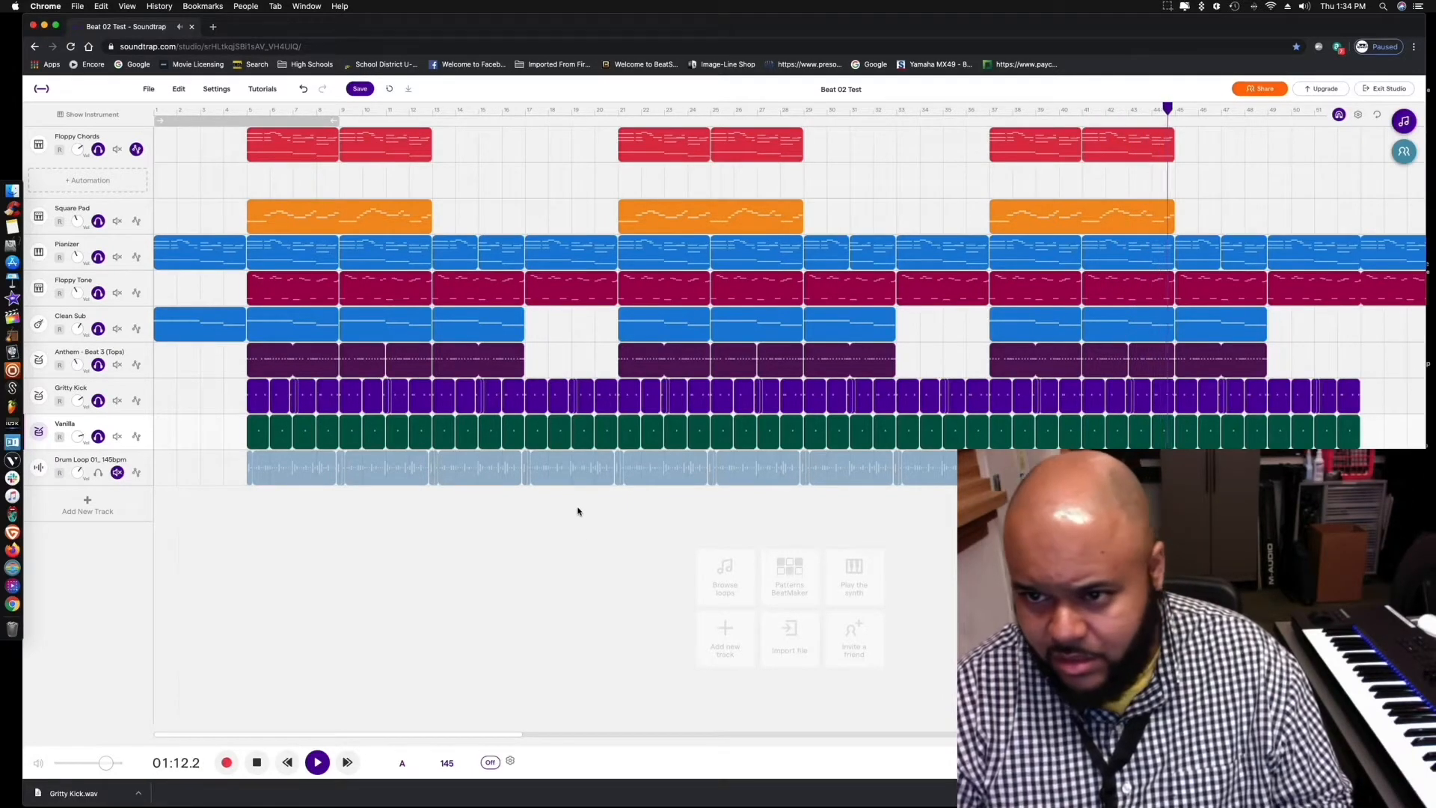
key("space")
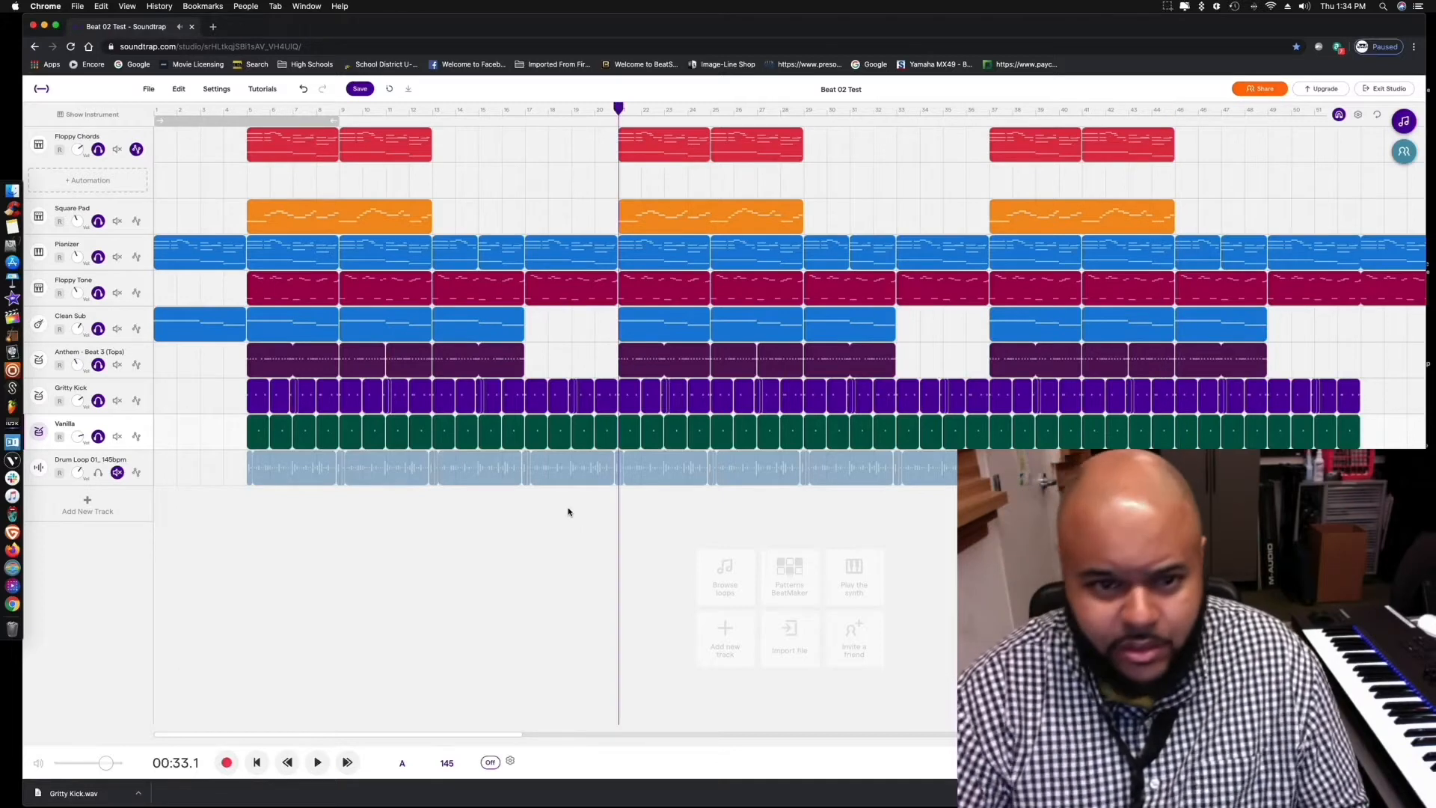
left_click(247, 110)
Select the Square Pad track and show its instrument briefly before closing it again
left_click(92, 213)
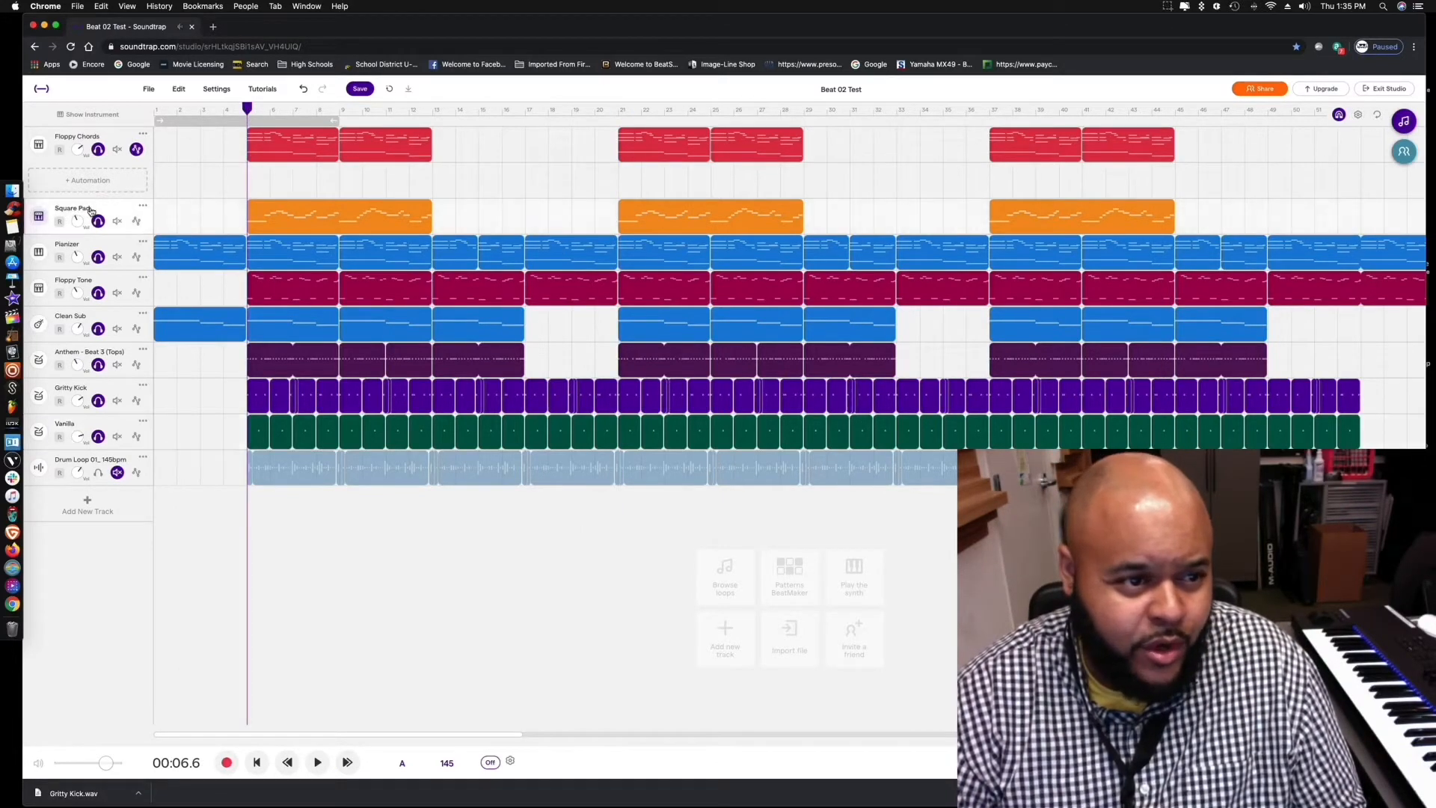
left_click(39, 216)
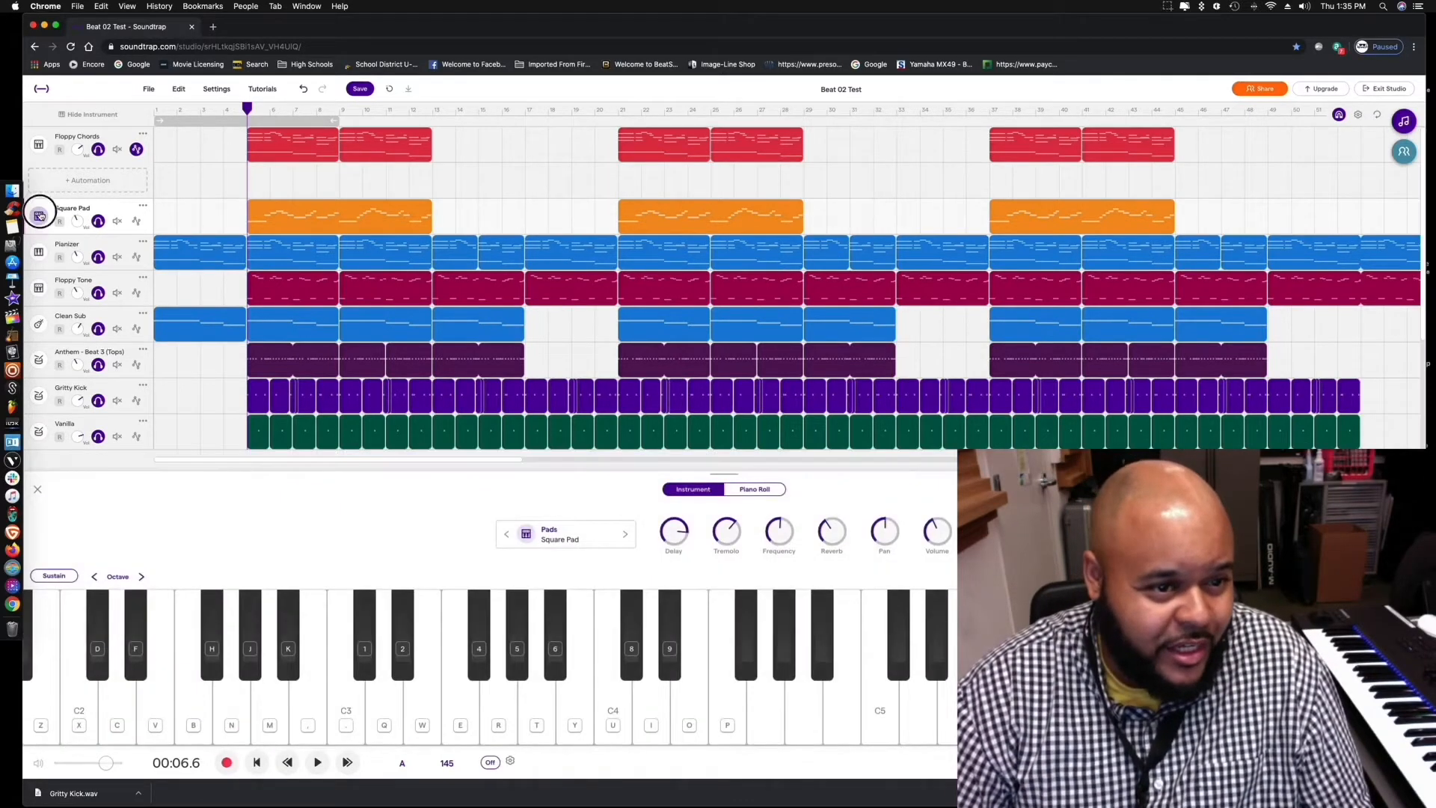
left_click(37, 214)
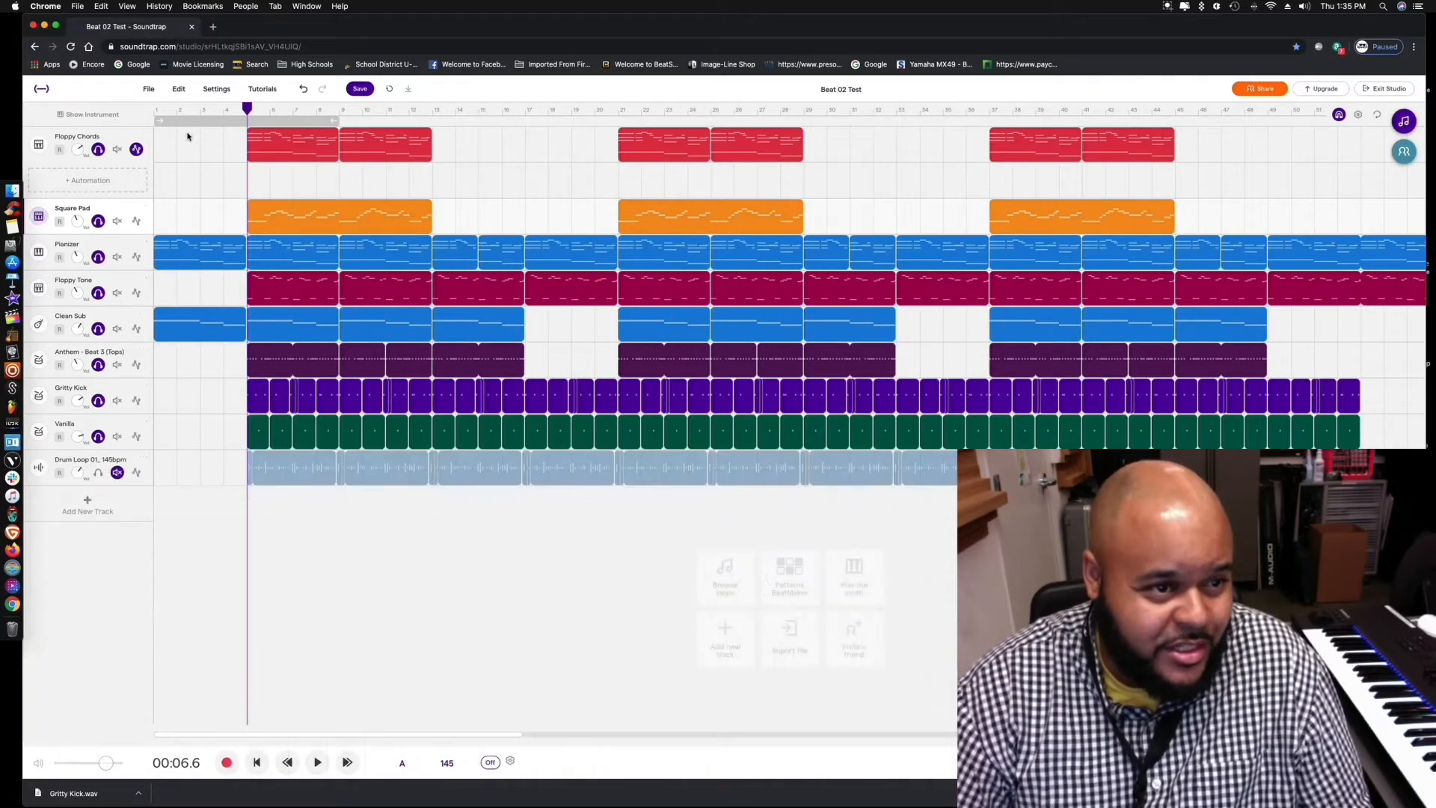
Mute the Square Pad, Pianizer, Floppy Tone, Clean Sub, Anthem, Gritty Kick and Vanilla tracks, leaving only Floppy Chords soloed
left_click(117, 149)
left_click(117, 220)
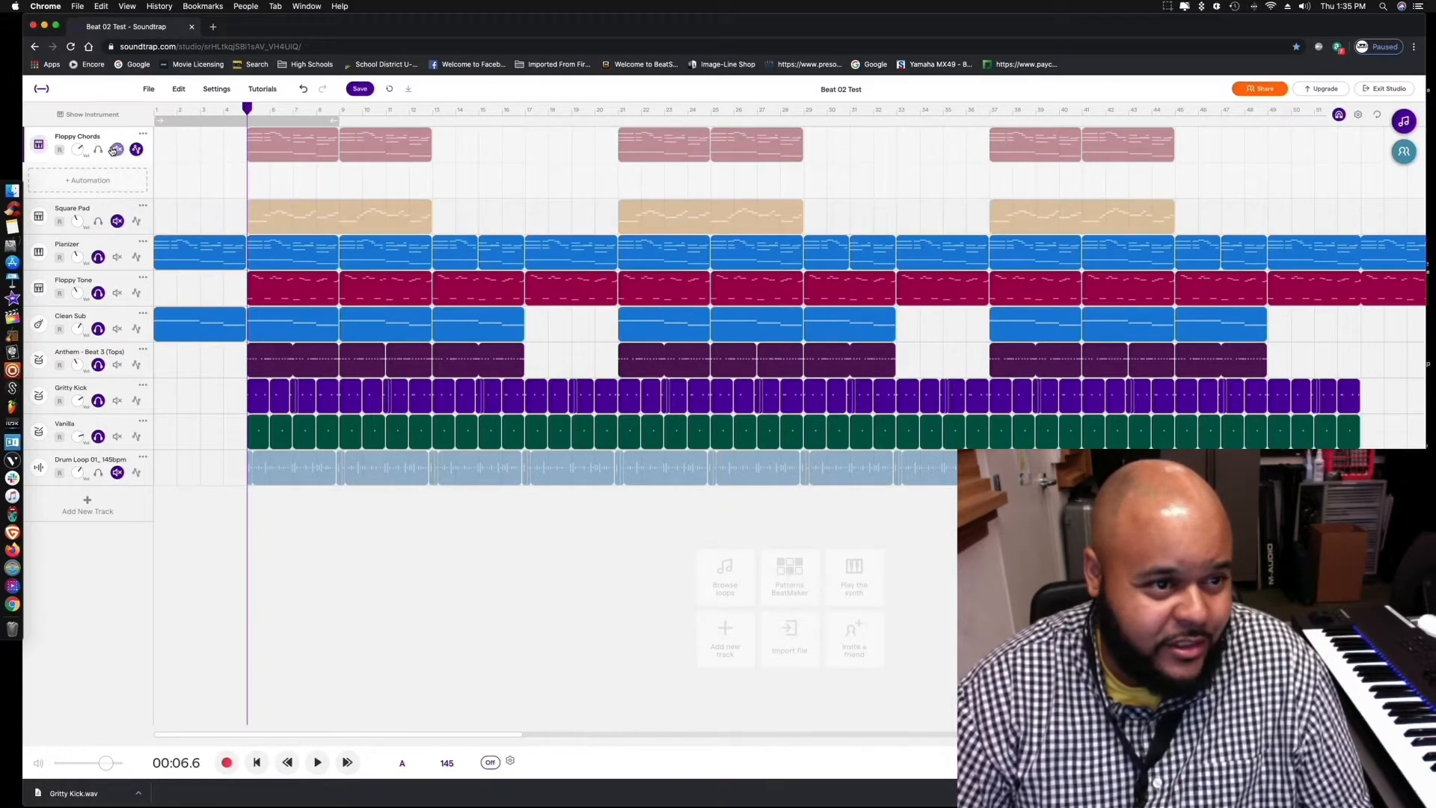
left_click(117, 148)
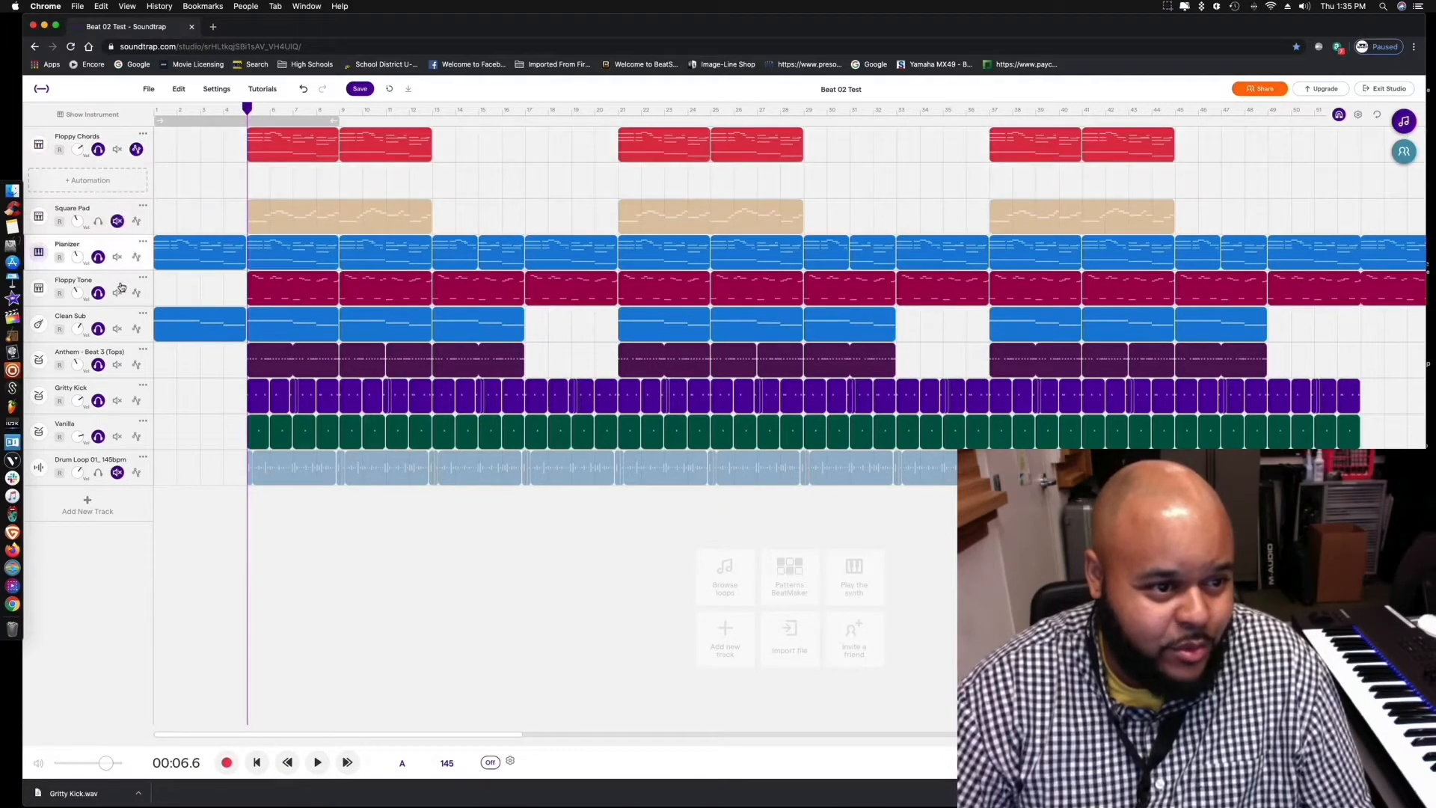
left_click(118, 256)
left_click(118, 292)
left_click(117, 328)
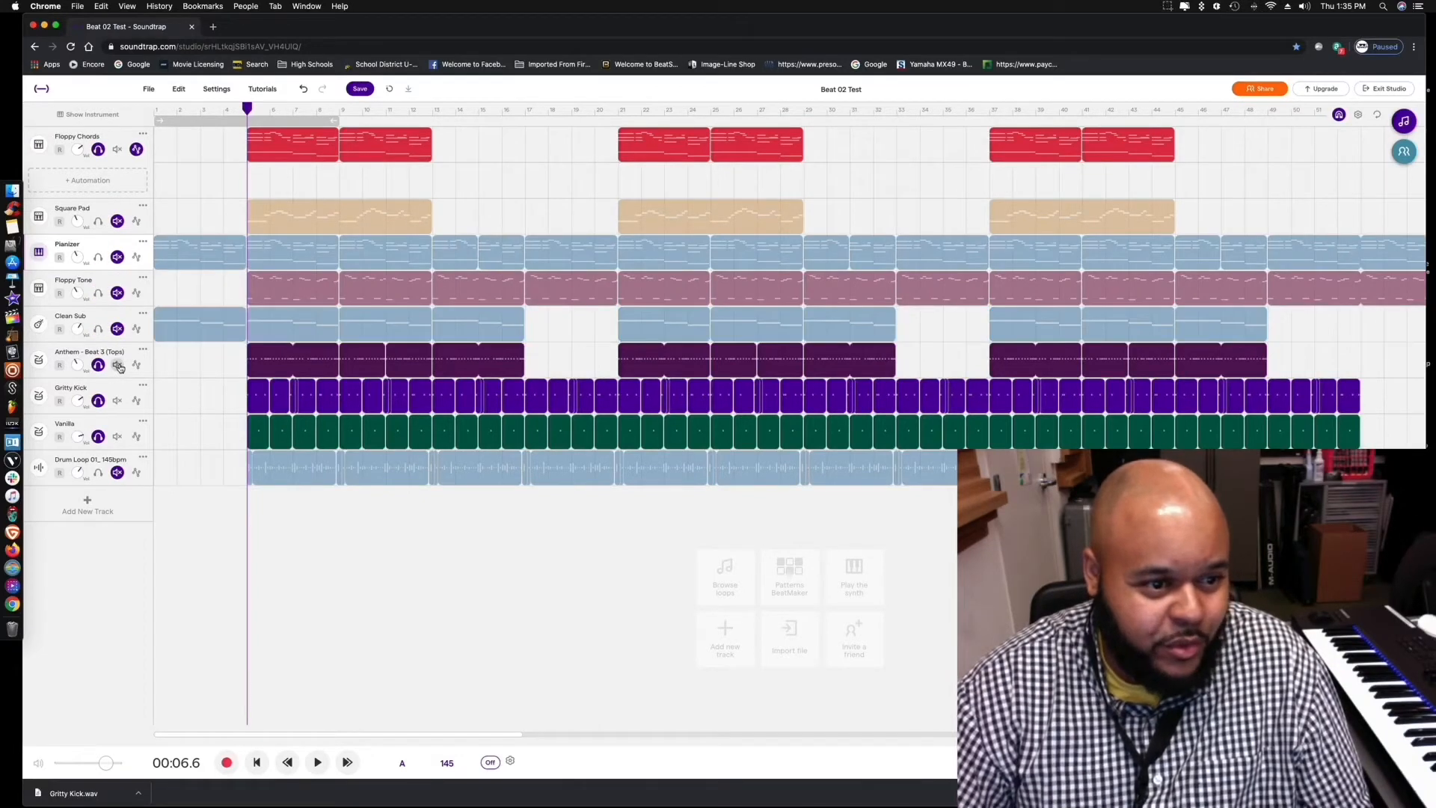
left_click(117, 364)
left_click(117, 400)
left_click(117, 436)
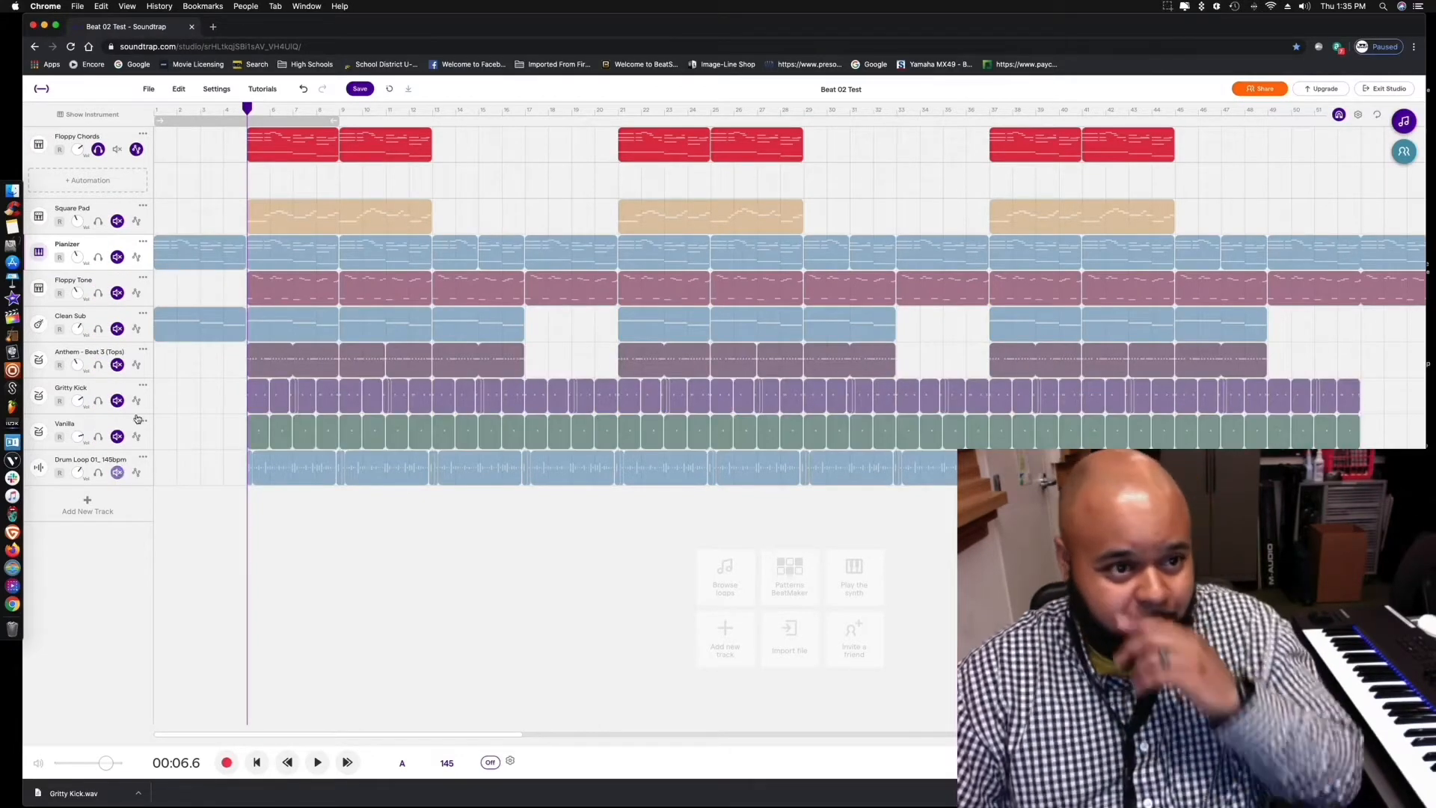
Hide the automation lane of the Floppy Chords track and examine its first region in the piano roll
left_click(99, 137)
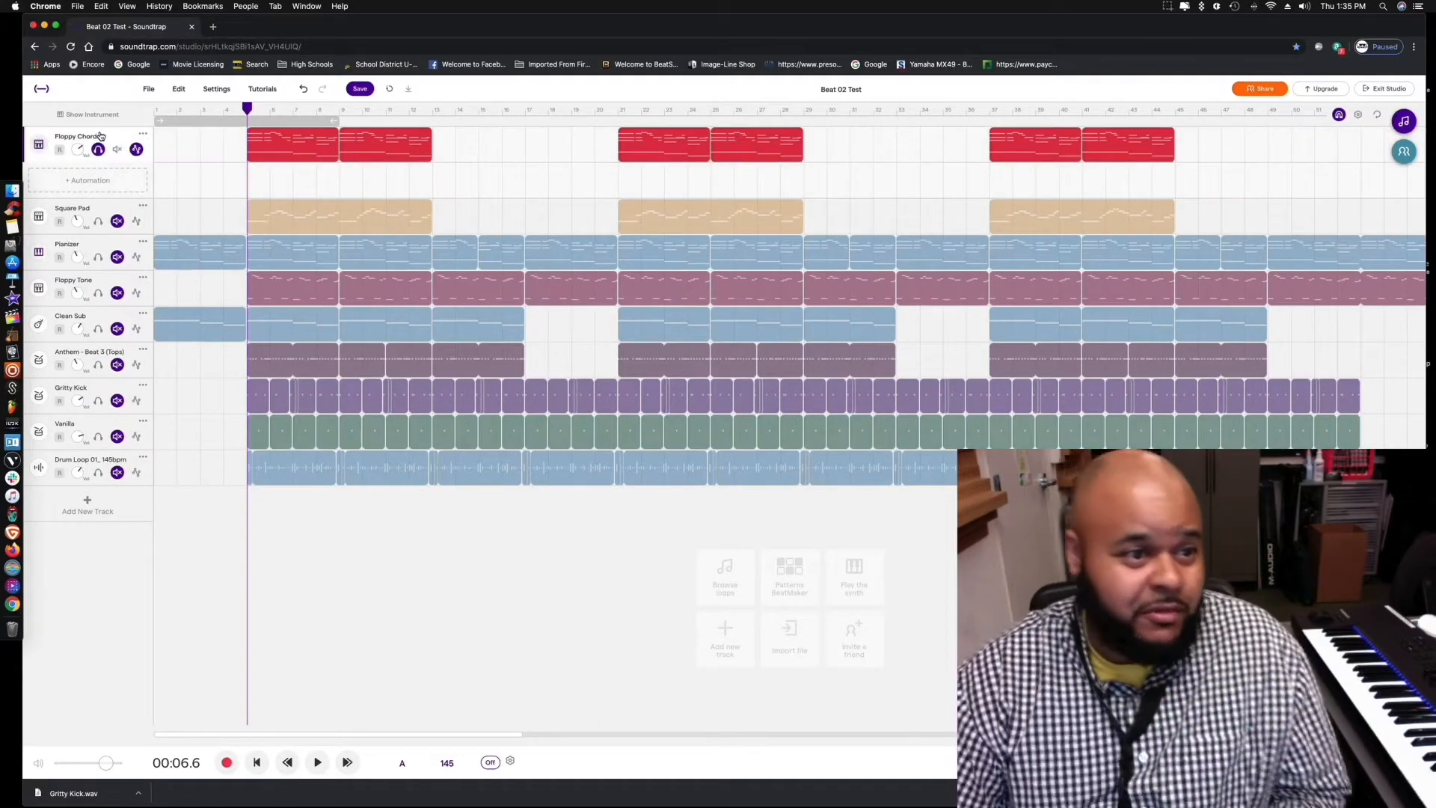
left_click(136, 149)
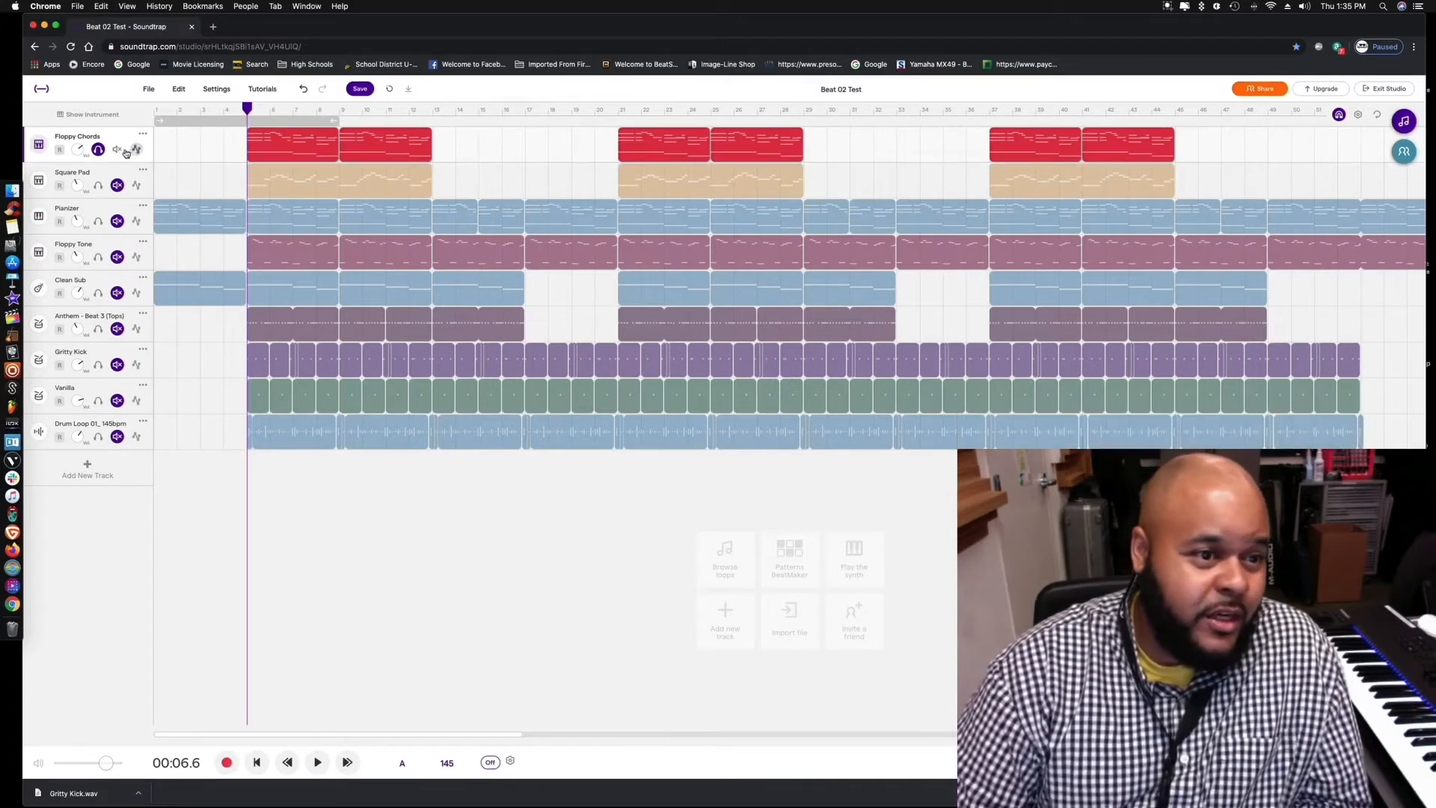
double_click(285, 138)
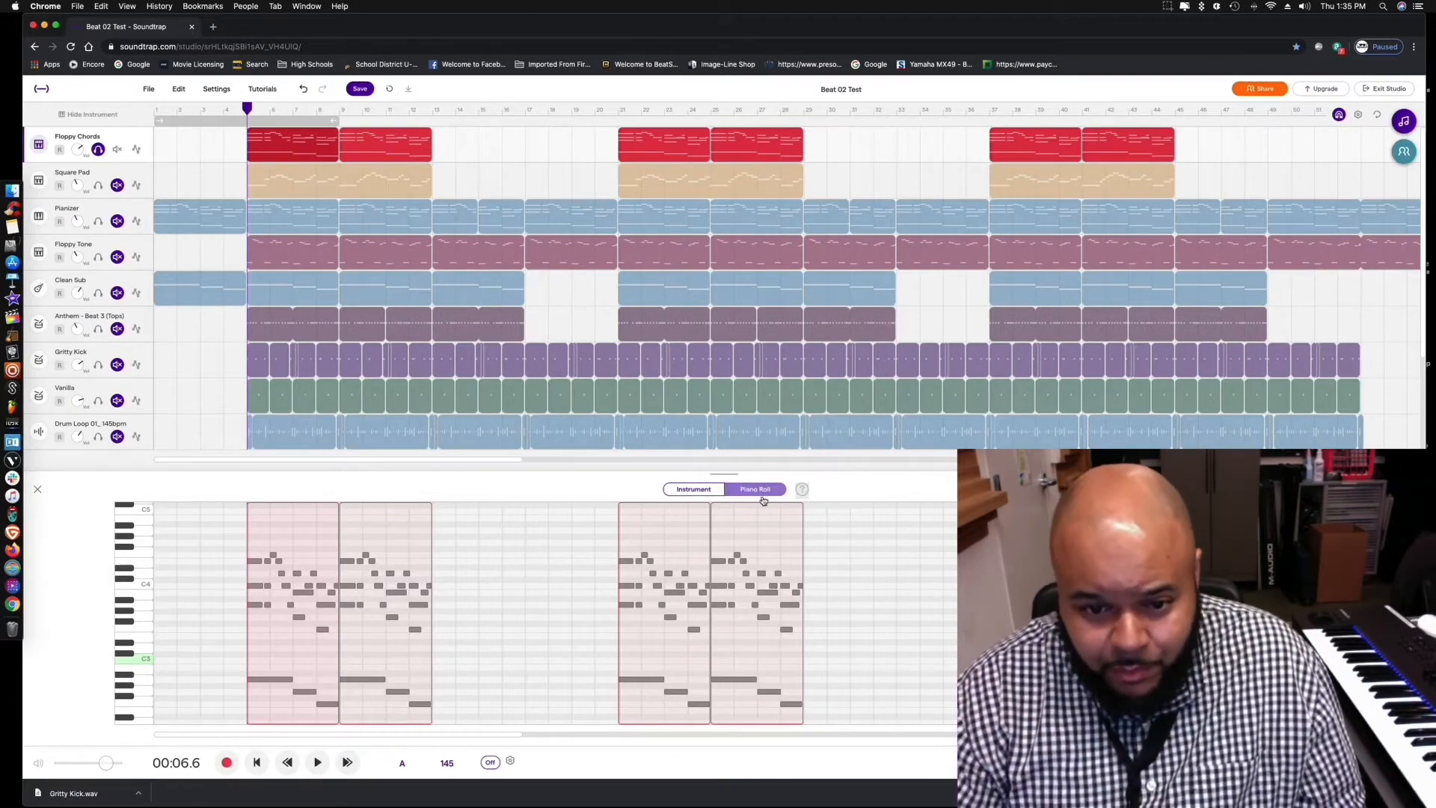
left_click_drag(139, 614, 140, 541)
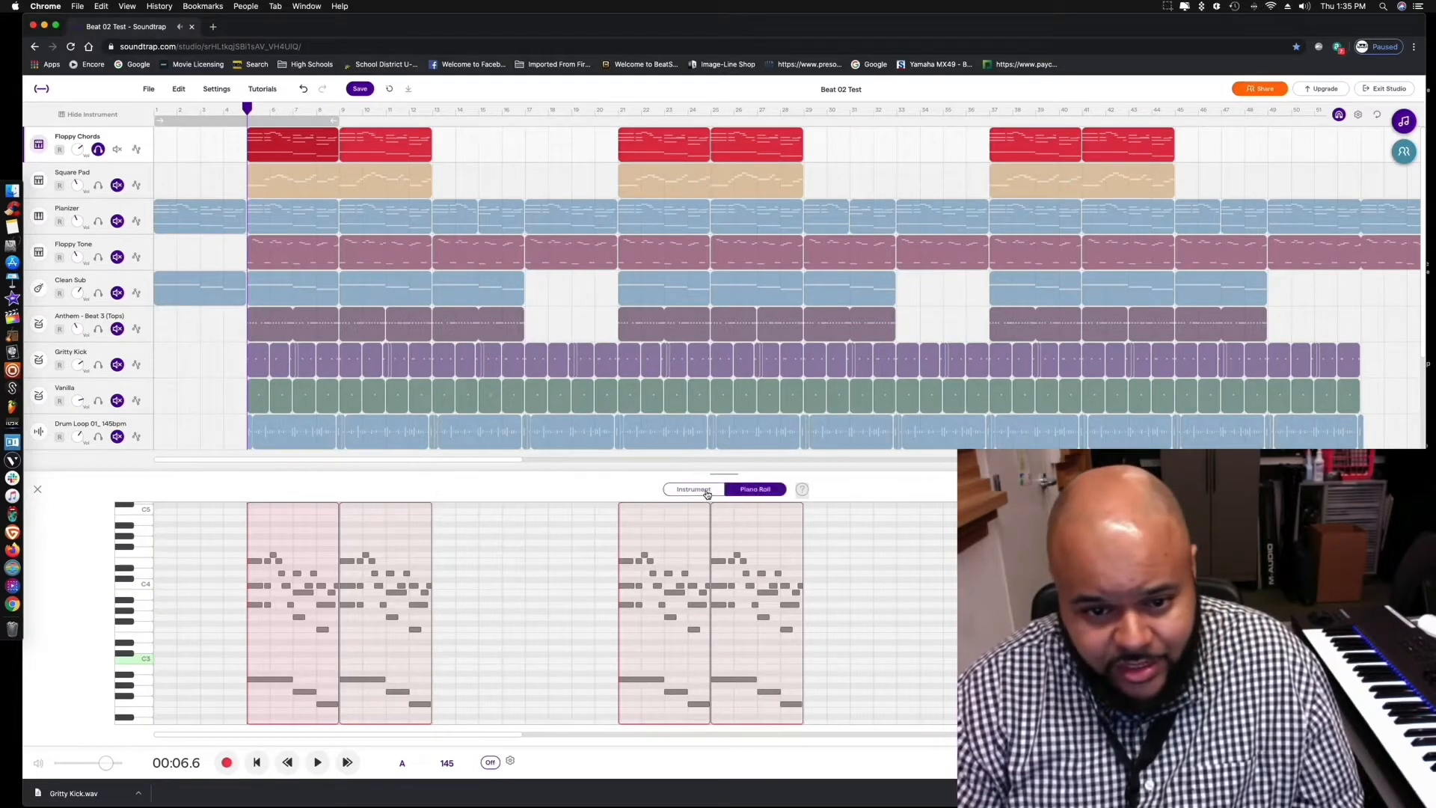
Show the Floppy Chords instrument keyboard and check which external keyboard is chosen in the MIDI settings
left_click(711, 490)
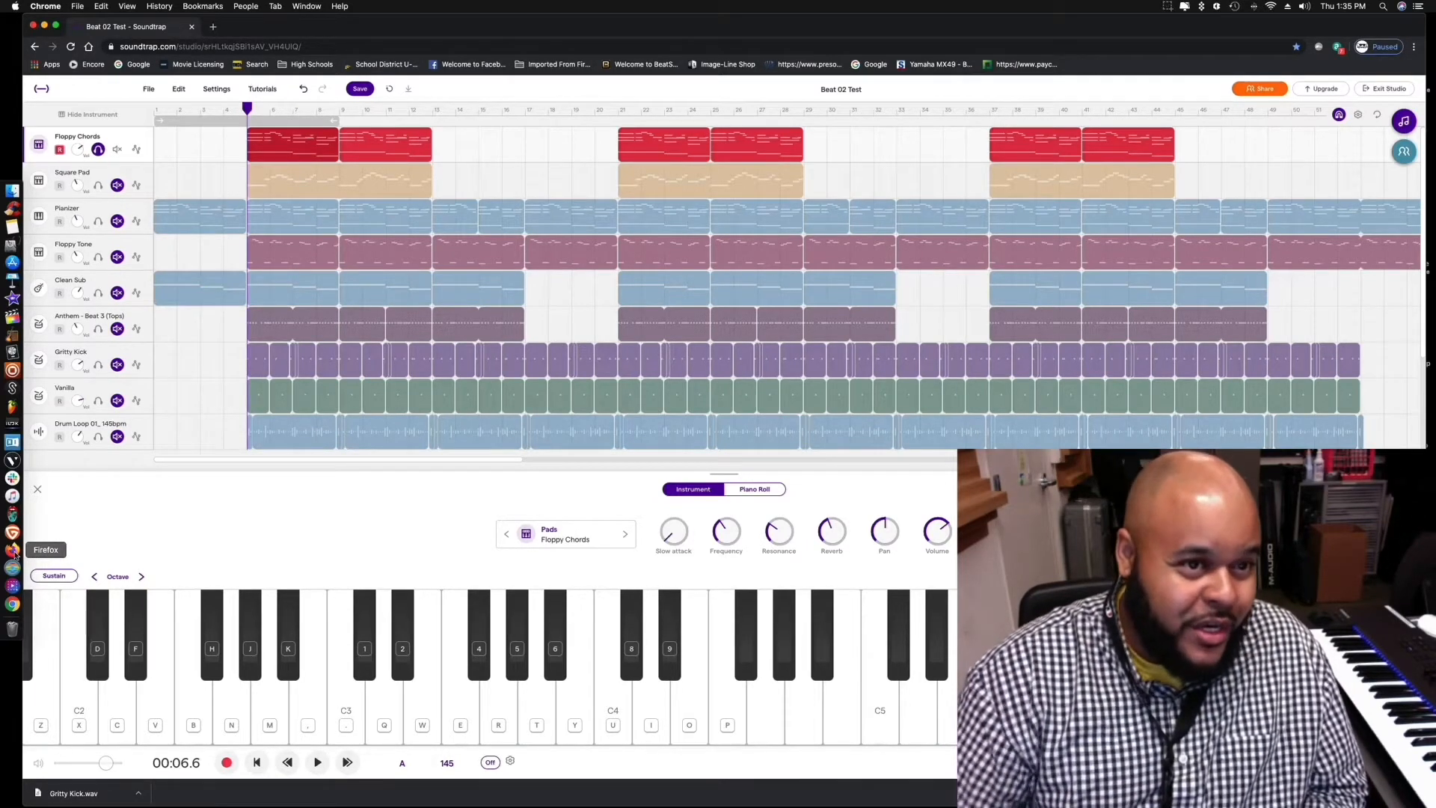
left_click(216, 88)
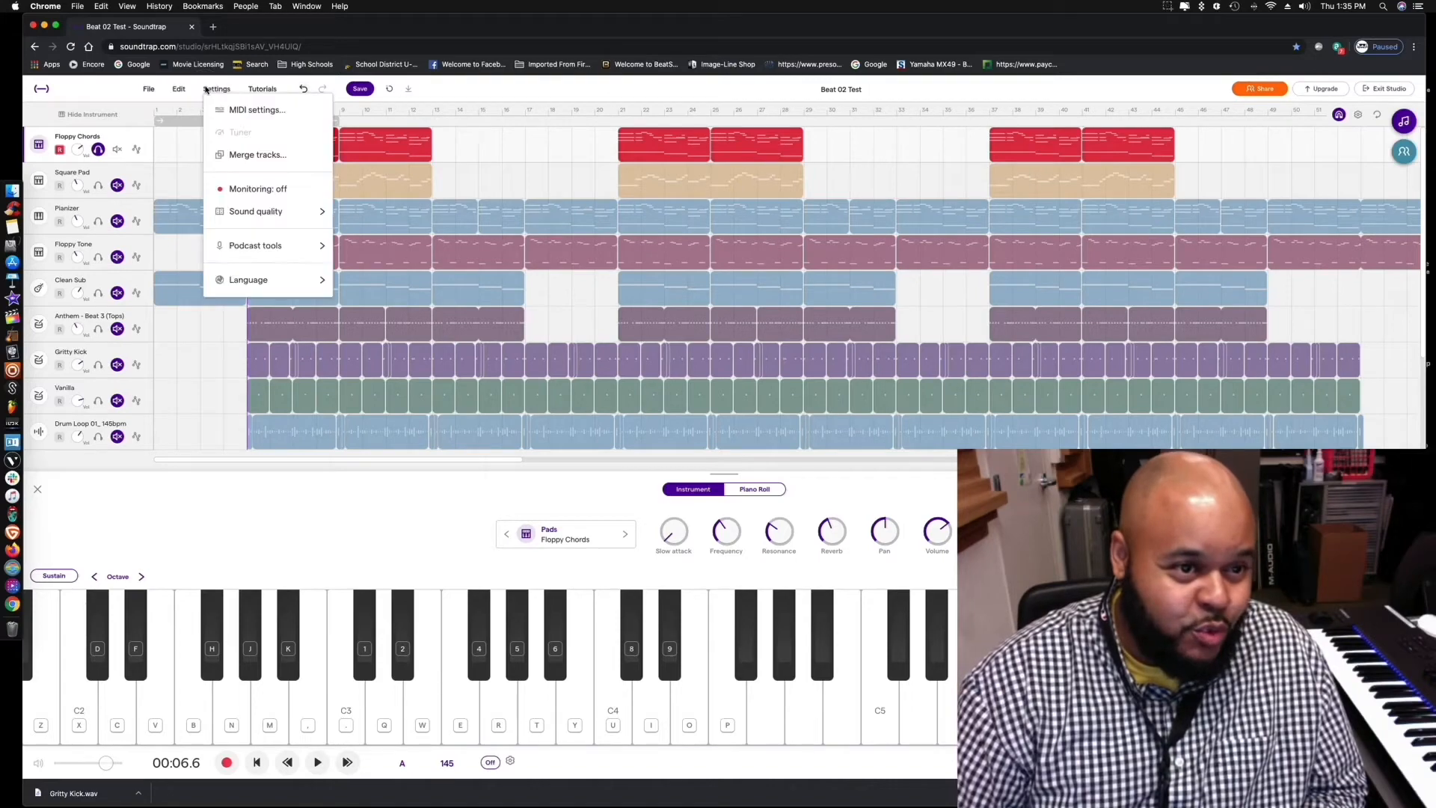
left_click(245, 111)
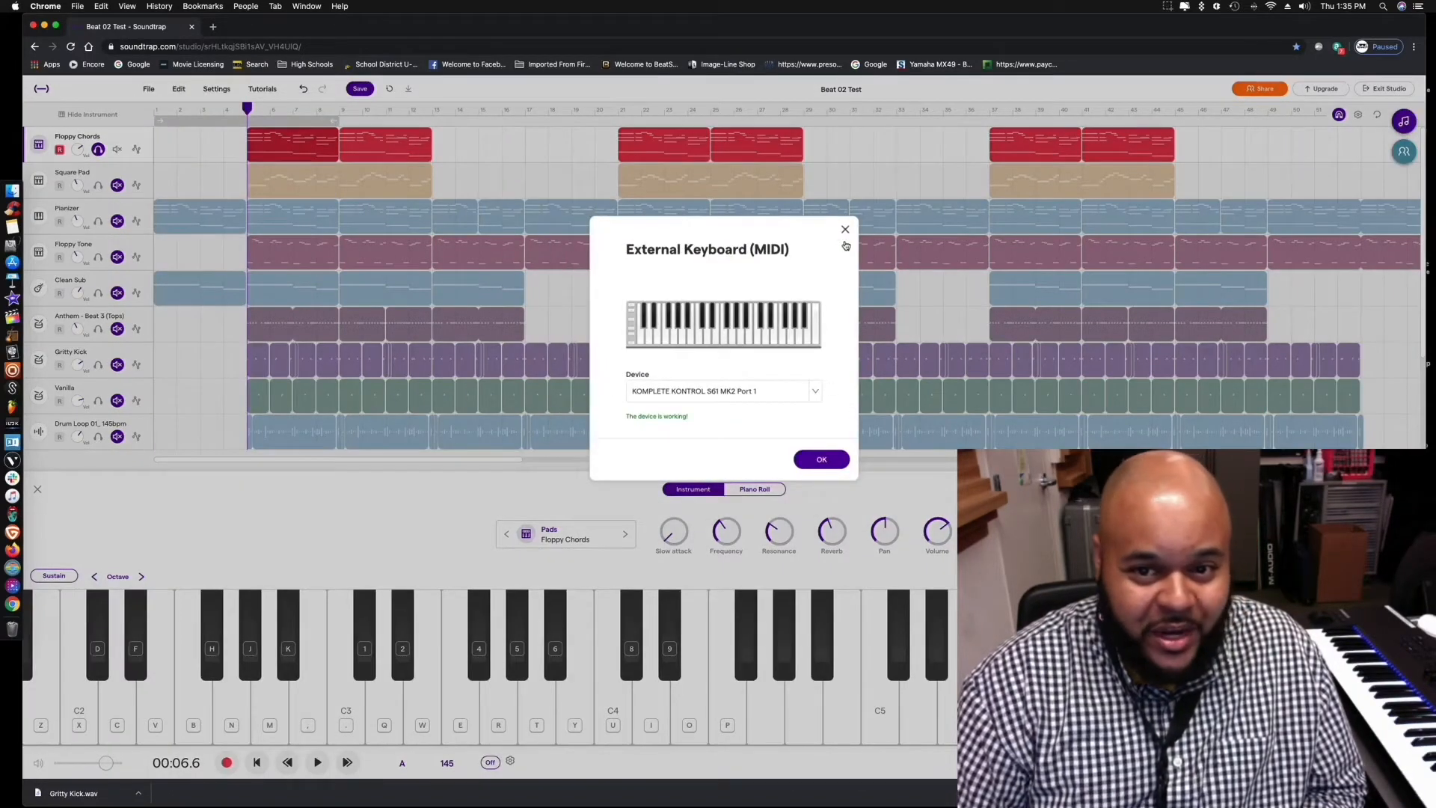
left_click(846, 229)
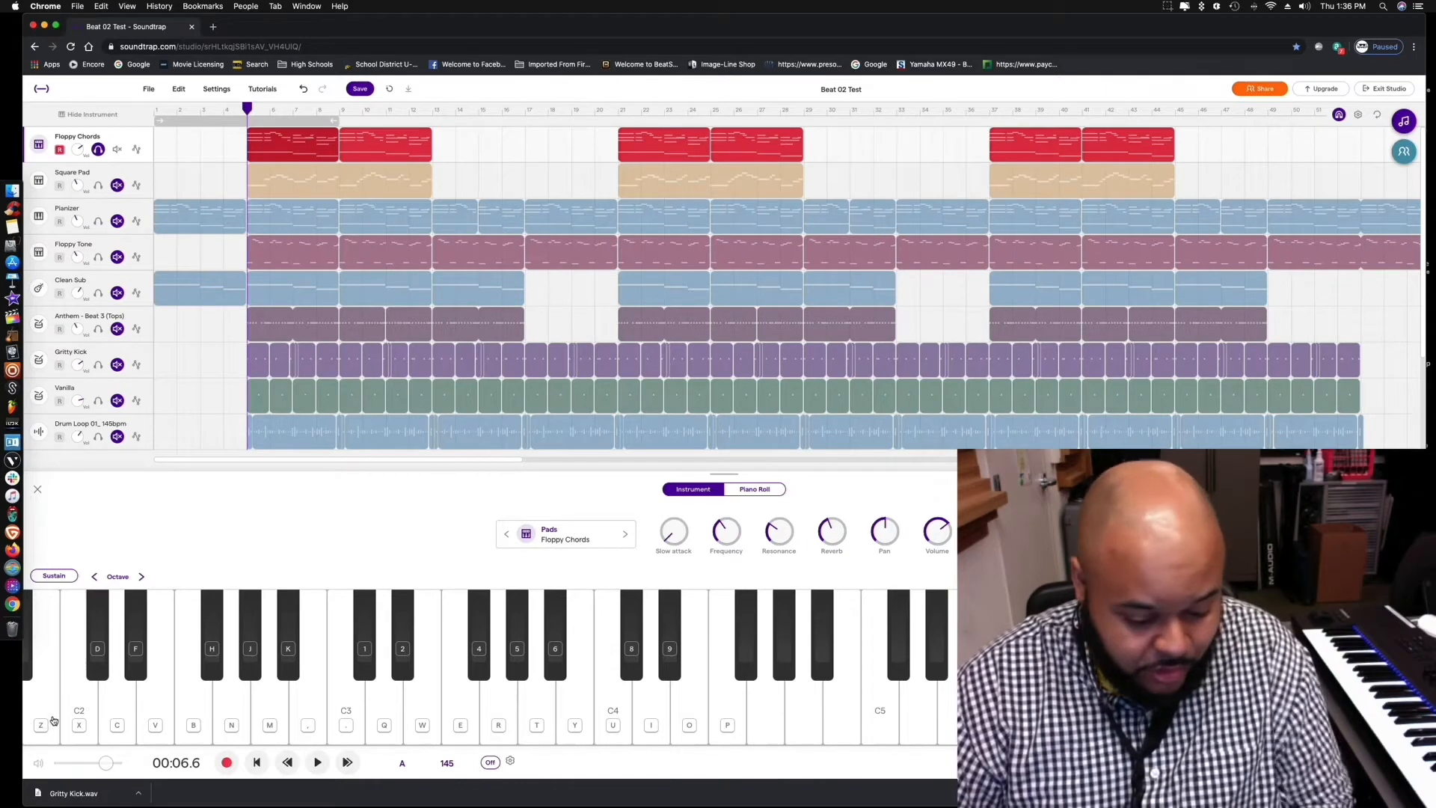
Play the B note just below C2 several times on the on-screen Floppy Chords keyboard
left_click(52, 721)
left_click(52, 720)
left_click(53, 721)
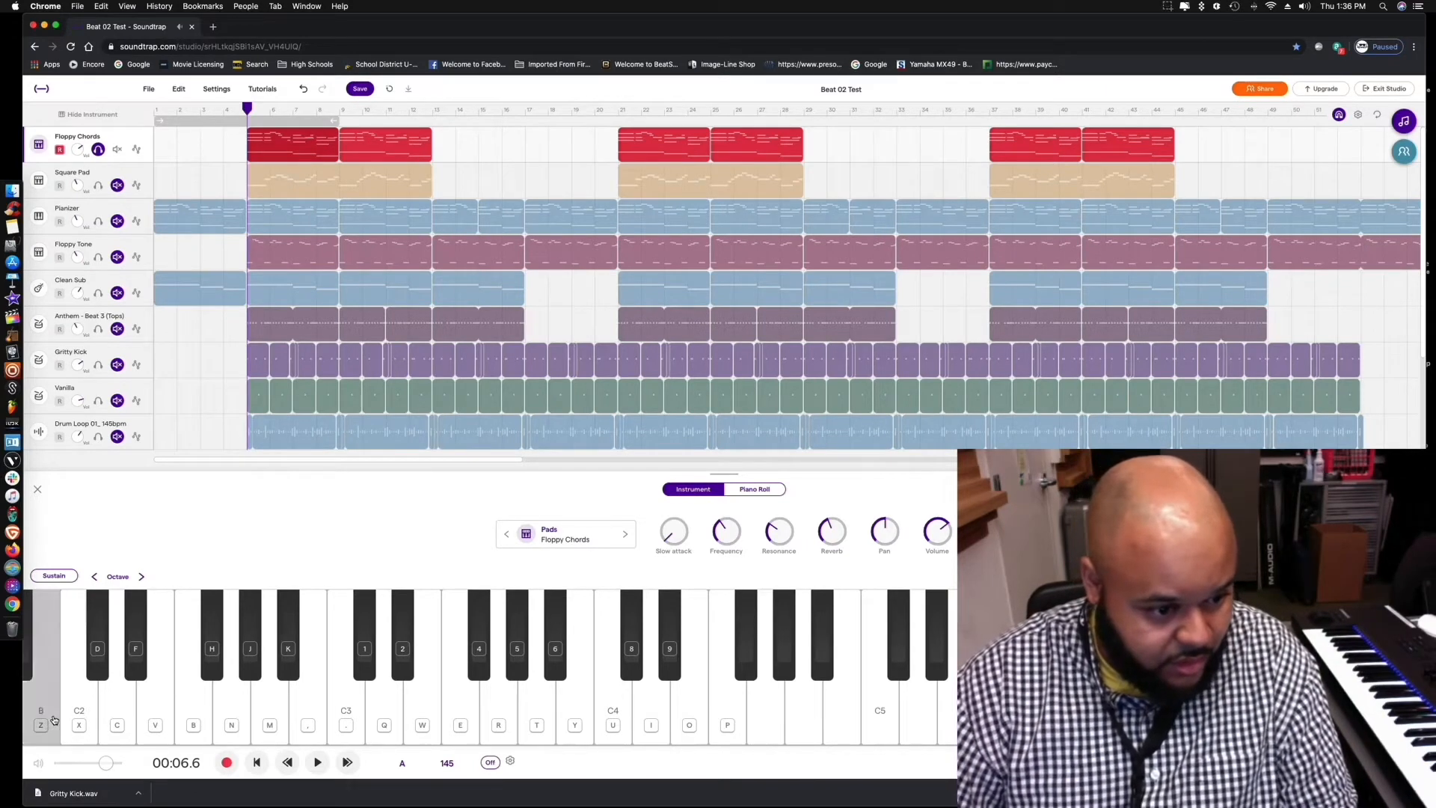
Play the B below C2, then run from D up to G and back to F on the Floppy Chords keyboard
left_click(52, 720)
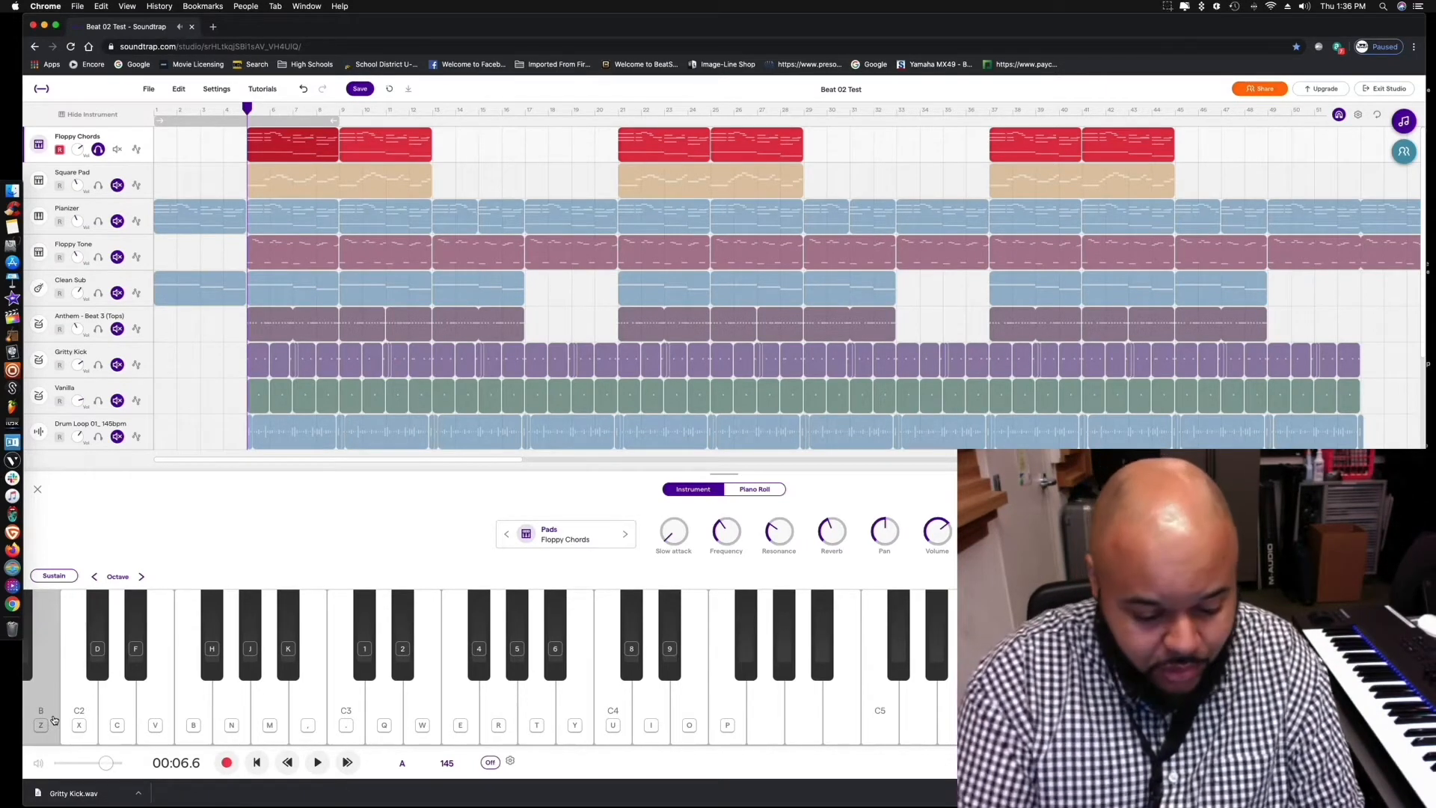
key("c")
key("v")
key("b")
key("n")
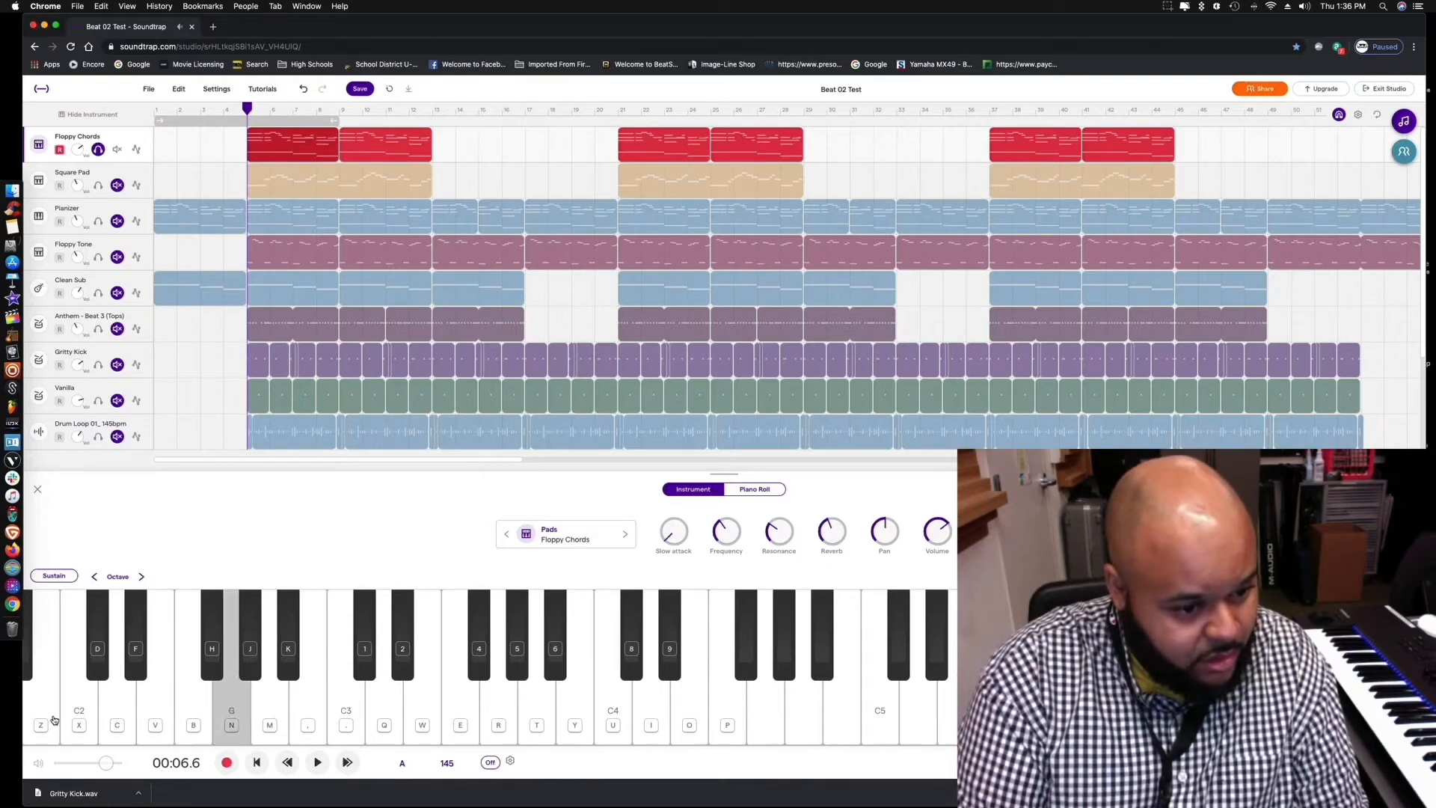
key("b")
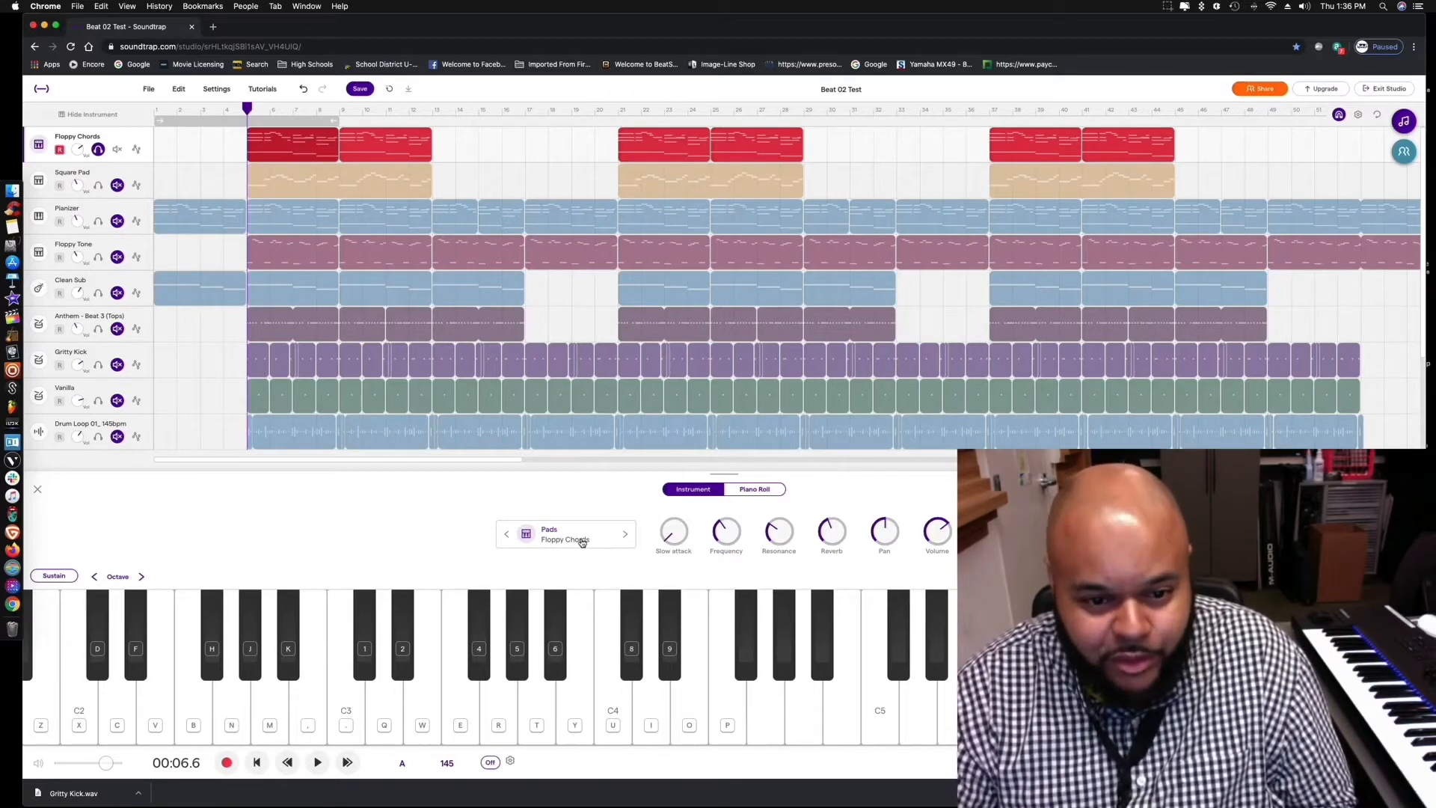
Change the Floppy Chords track's instrument to the Future Pad preset from the synth pads and audition it in playback
left_click(581, 540)
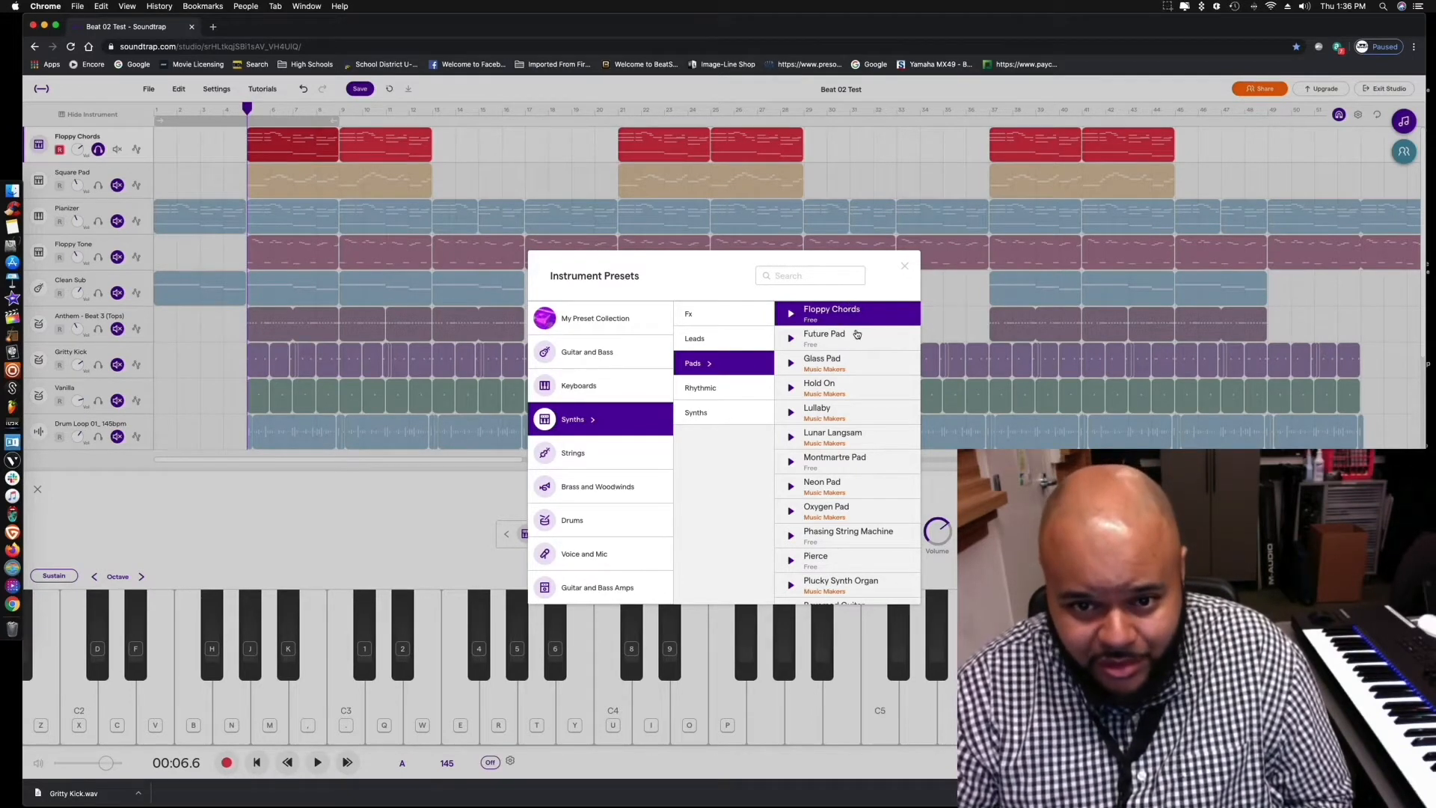
scroll(846, 346, "down", 3)
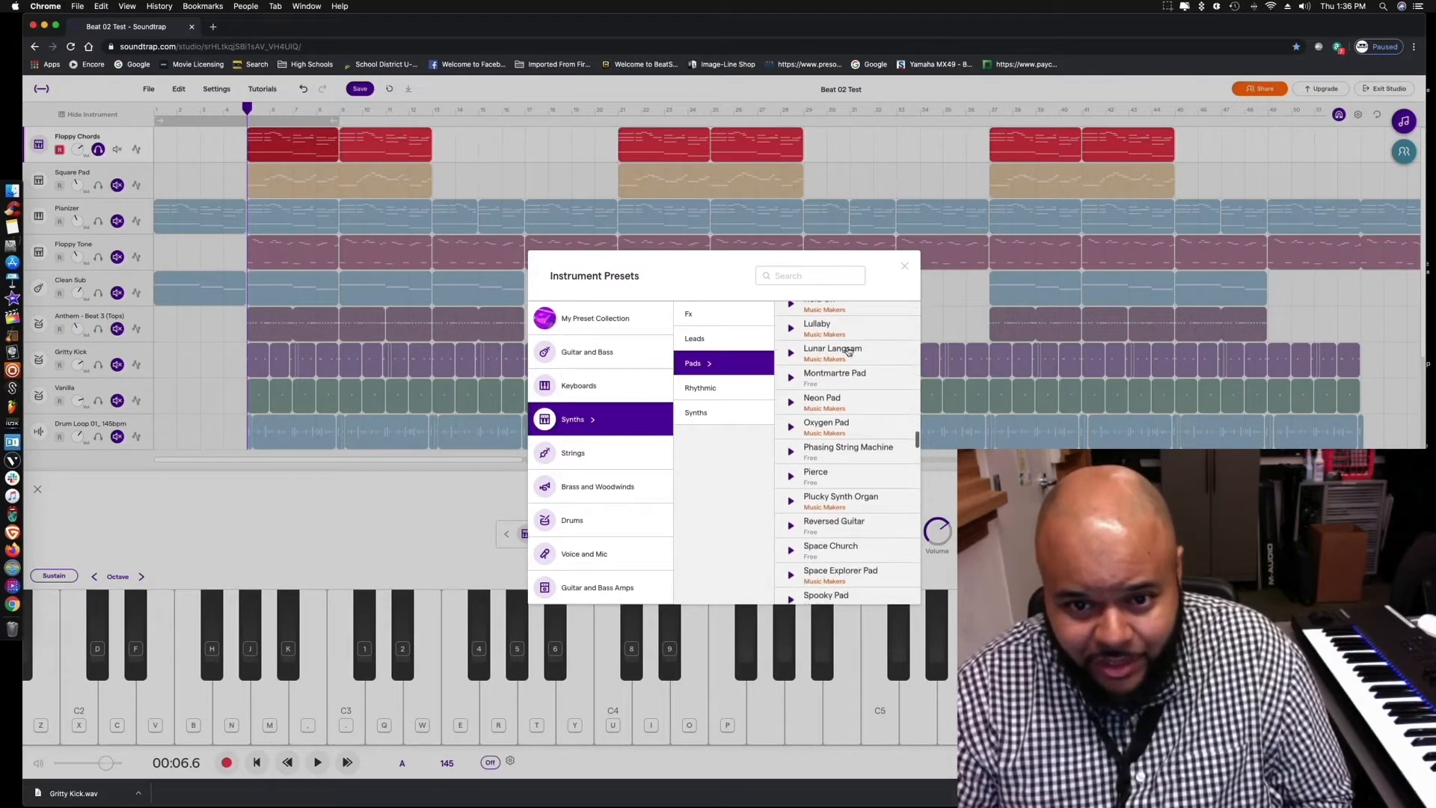
scroll(842, 337, "up", 3)
left_click(836, 321)
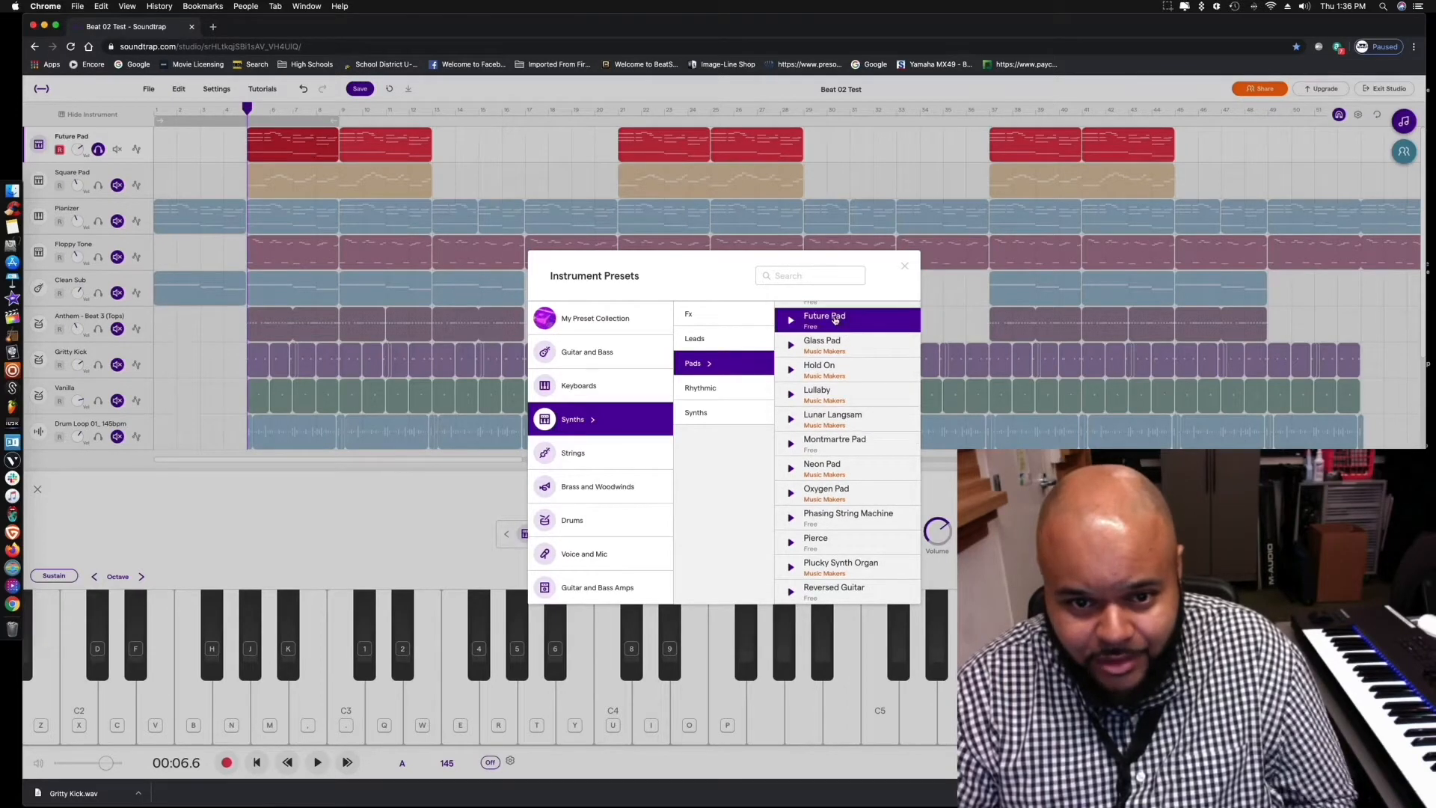
key("space")
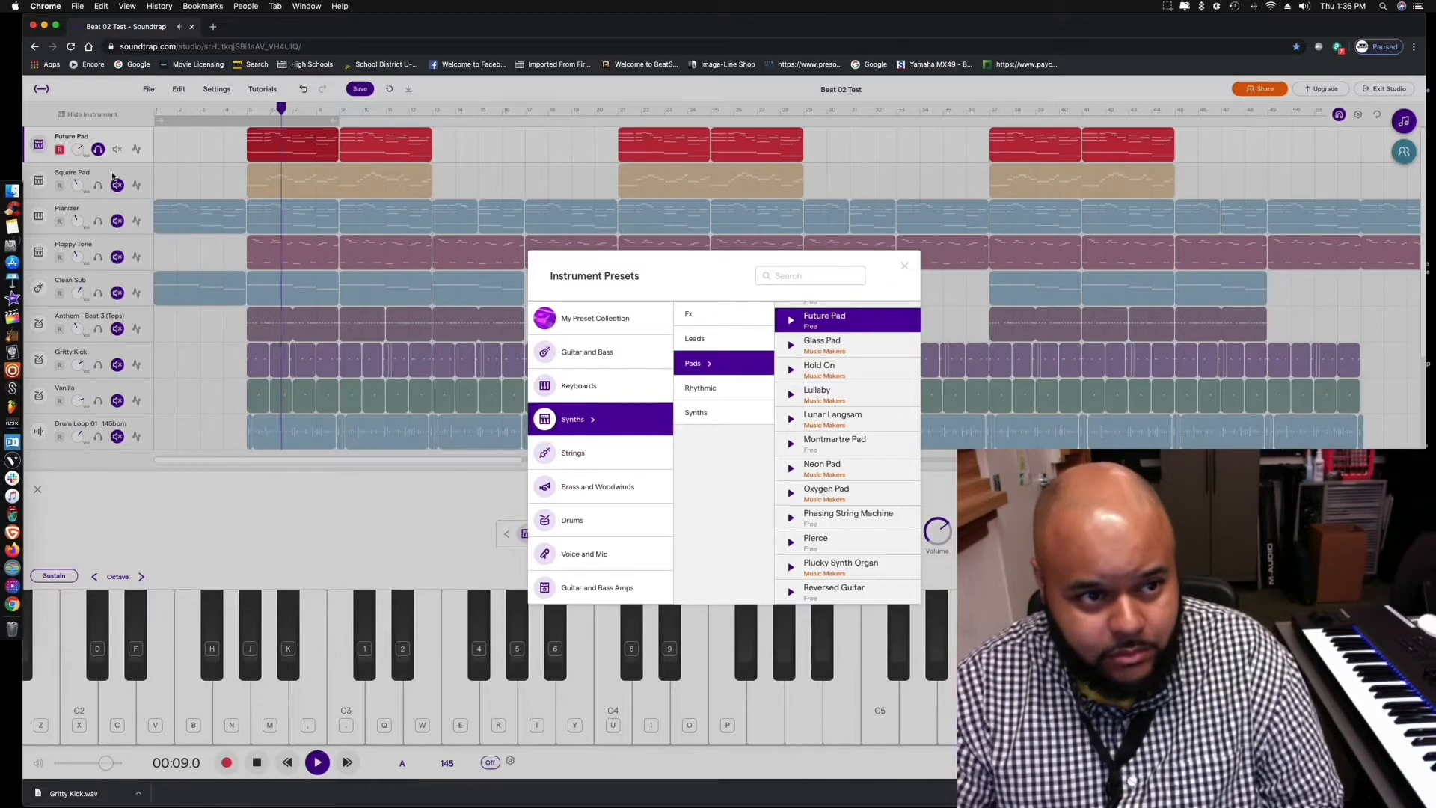
left_click(75, 171)
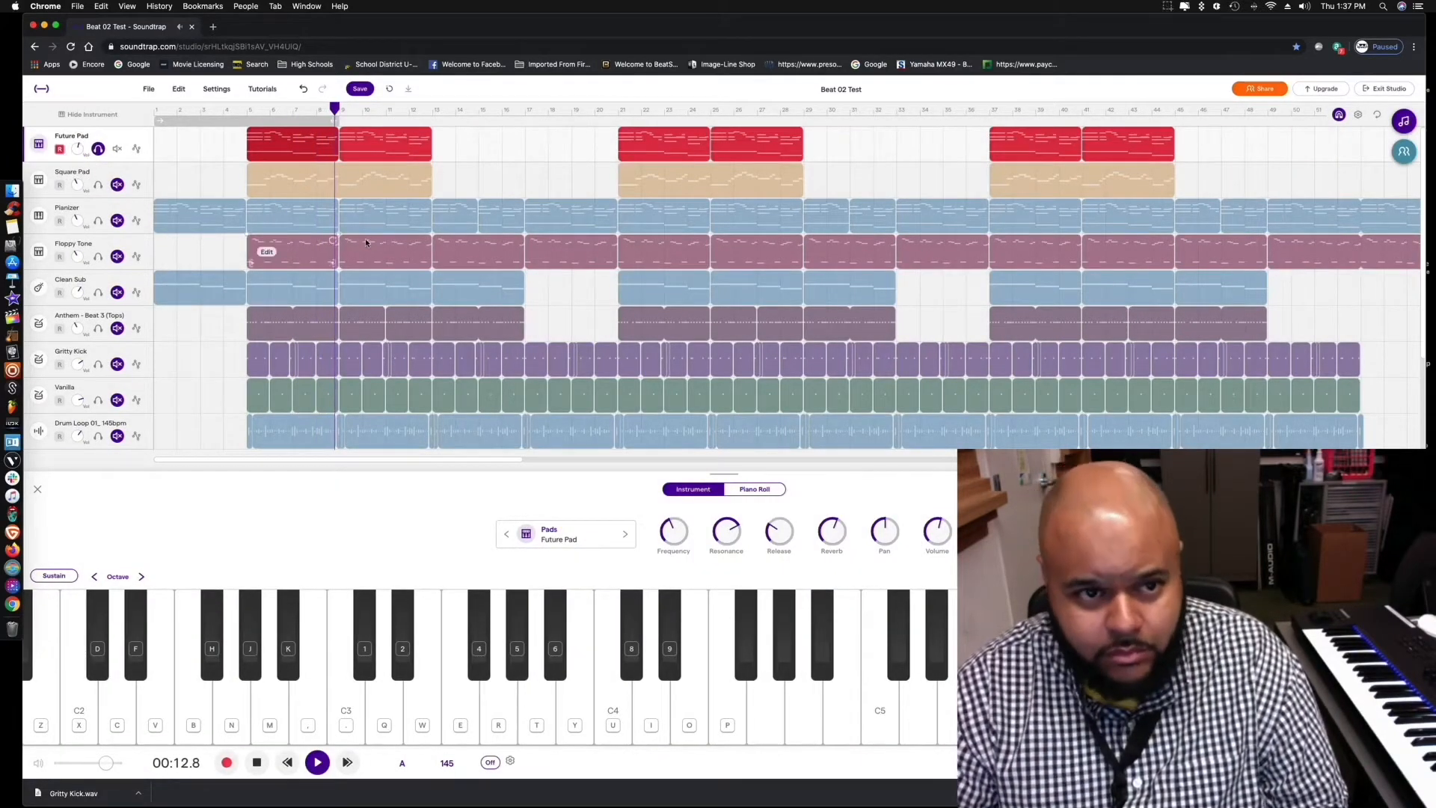
key("space")
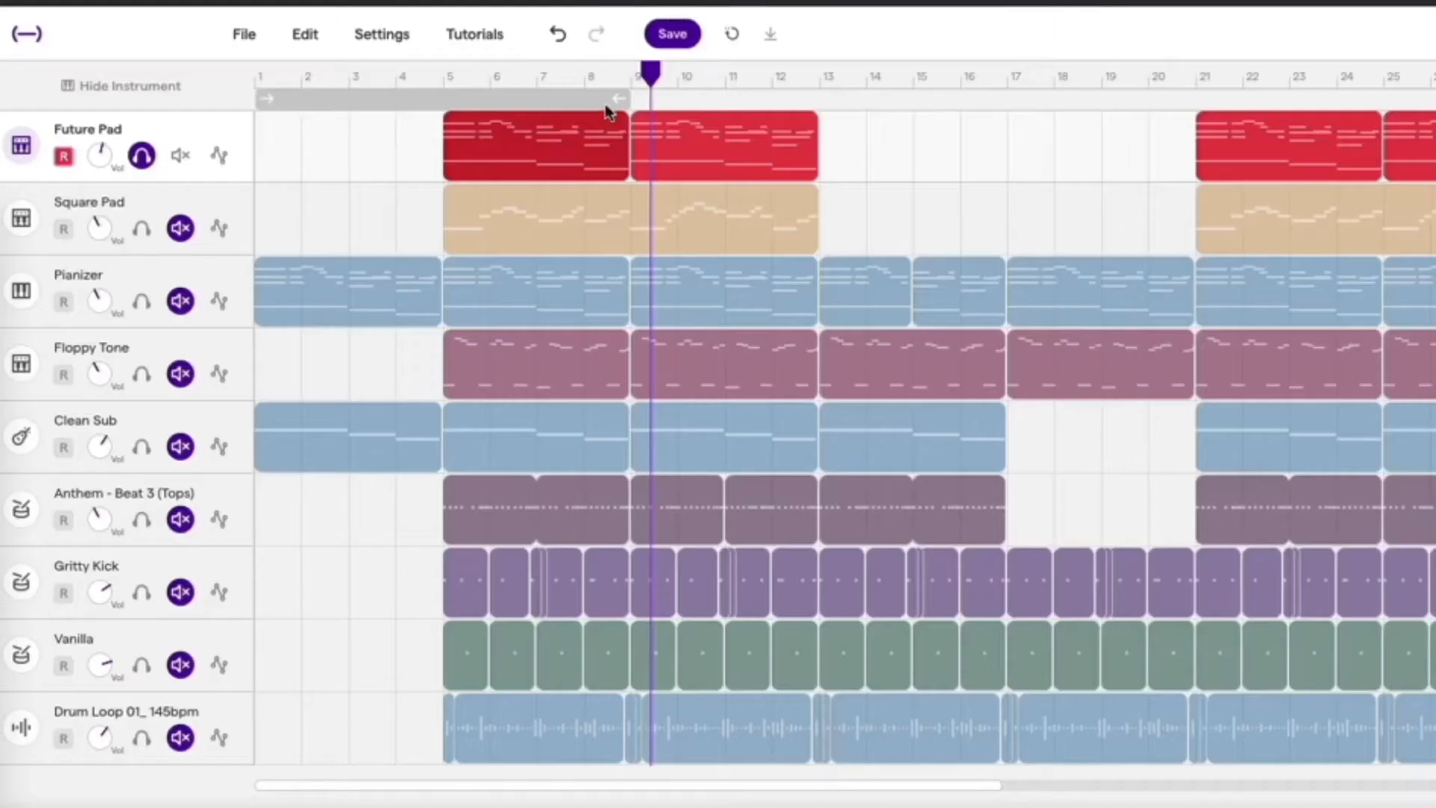
Activate cycle mode over bars 5 to 9 and play the Future Pad loop from bar 5
left_click_drag(346, 94, 526, 108)
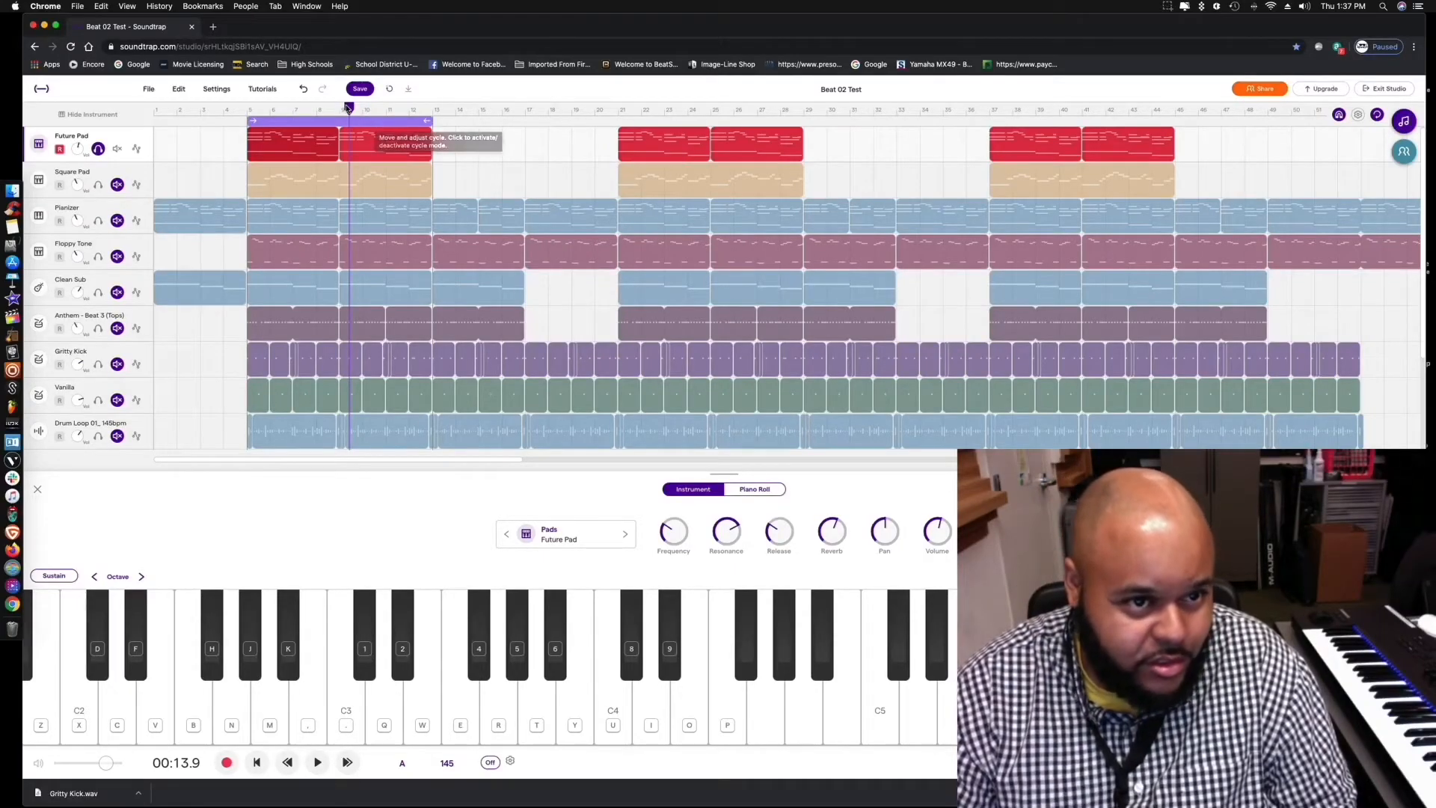
left_click_drag(349, 110, 255, 112)
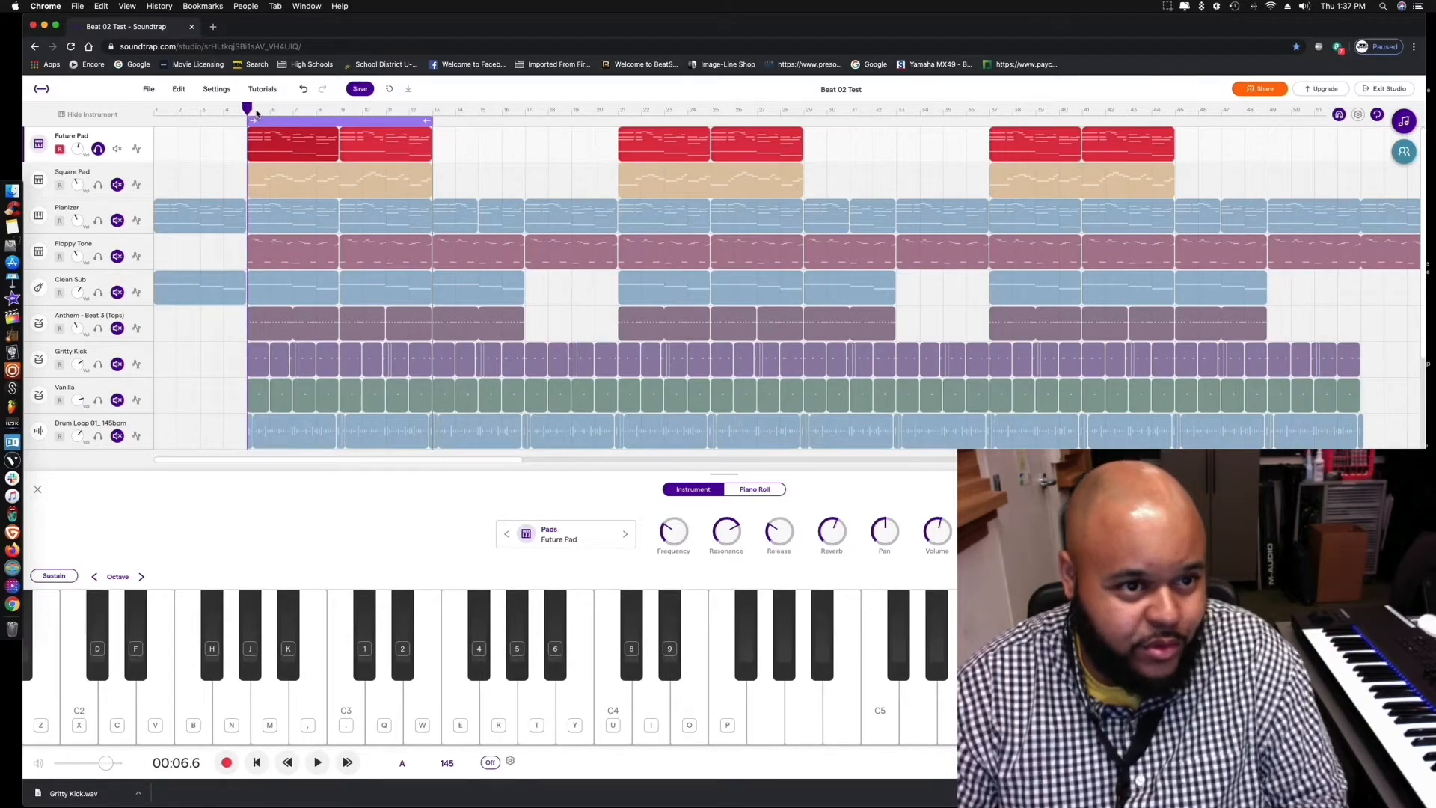
key("space")
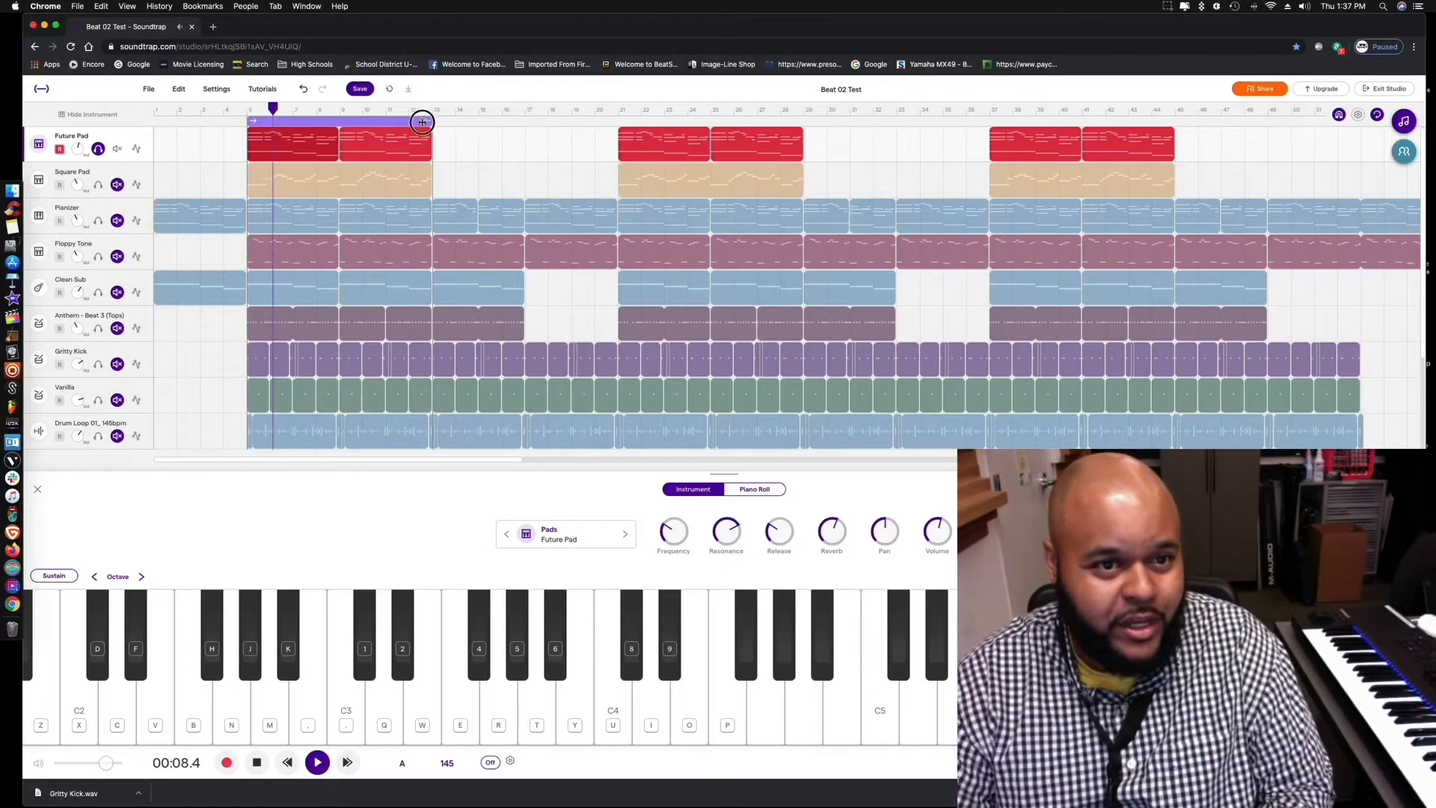
left_click_drag(423, 122, 339, 120)
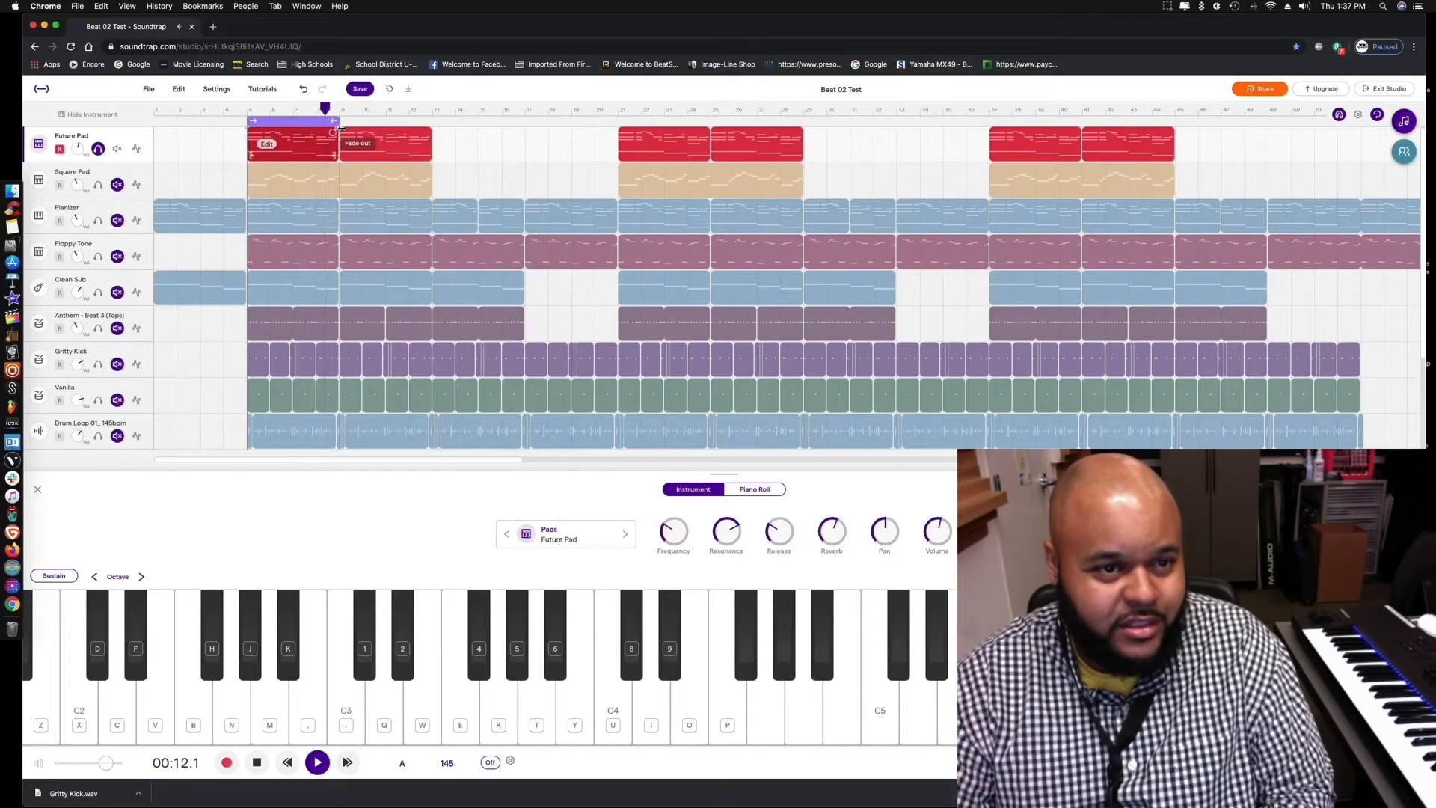
key("space")
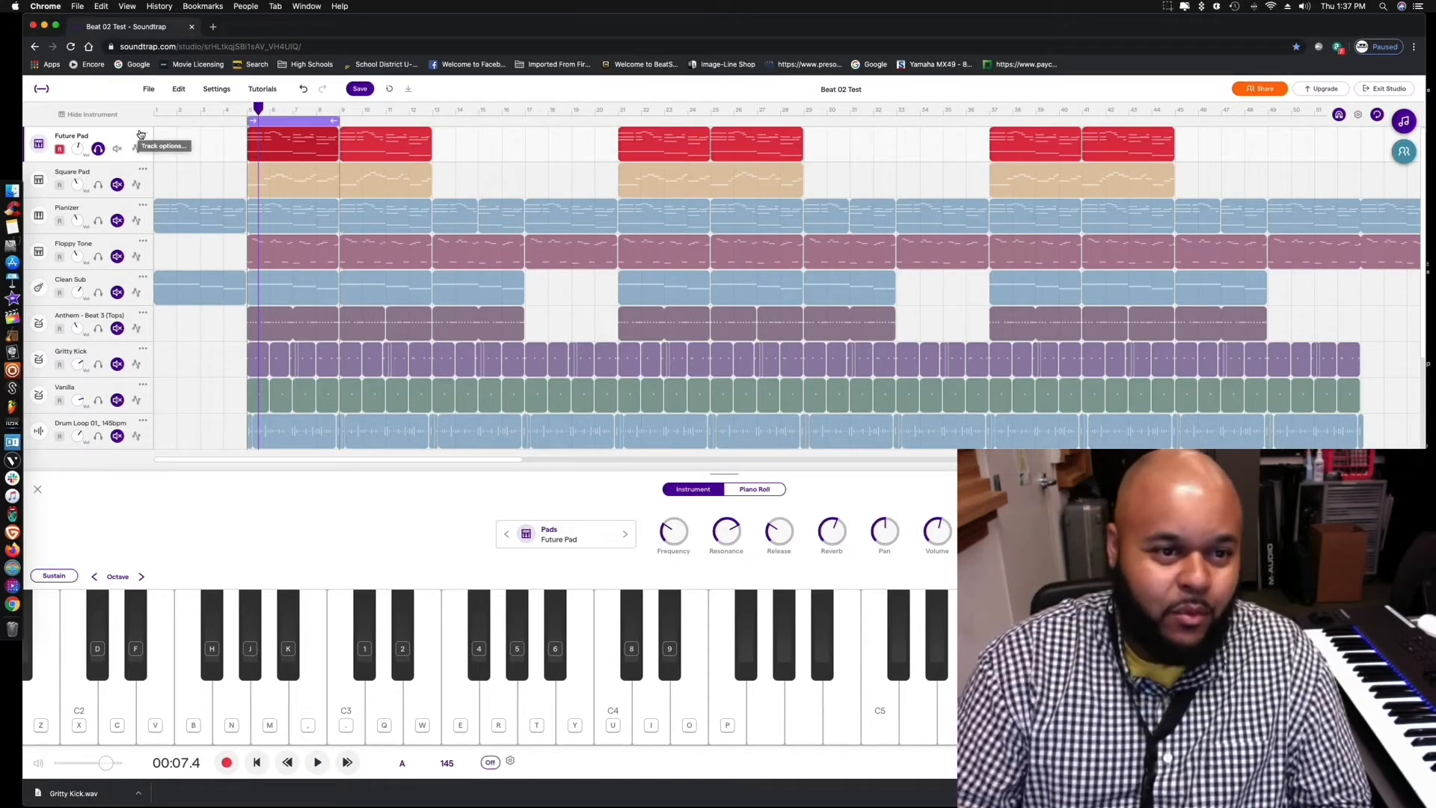
Delete all regions of the Square Pad track and return the playhead to bar 5
double_click(385, 174)
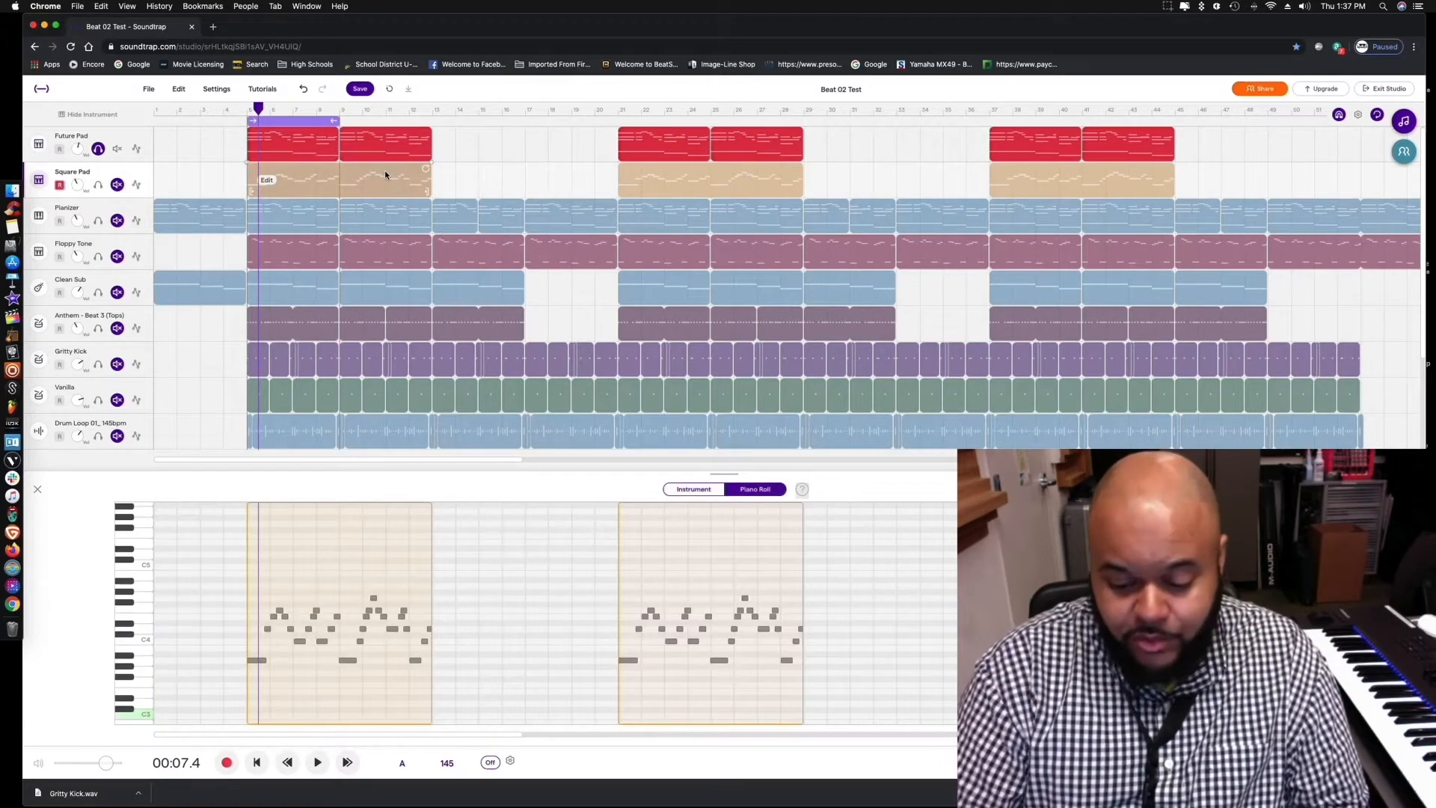
key("Delete")
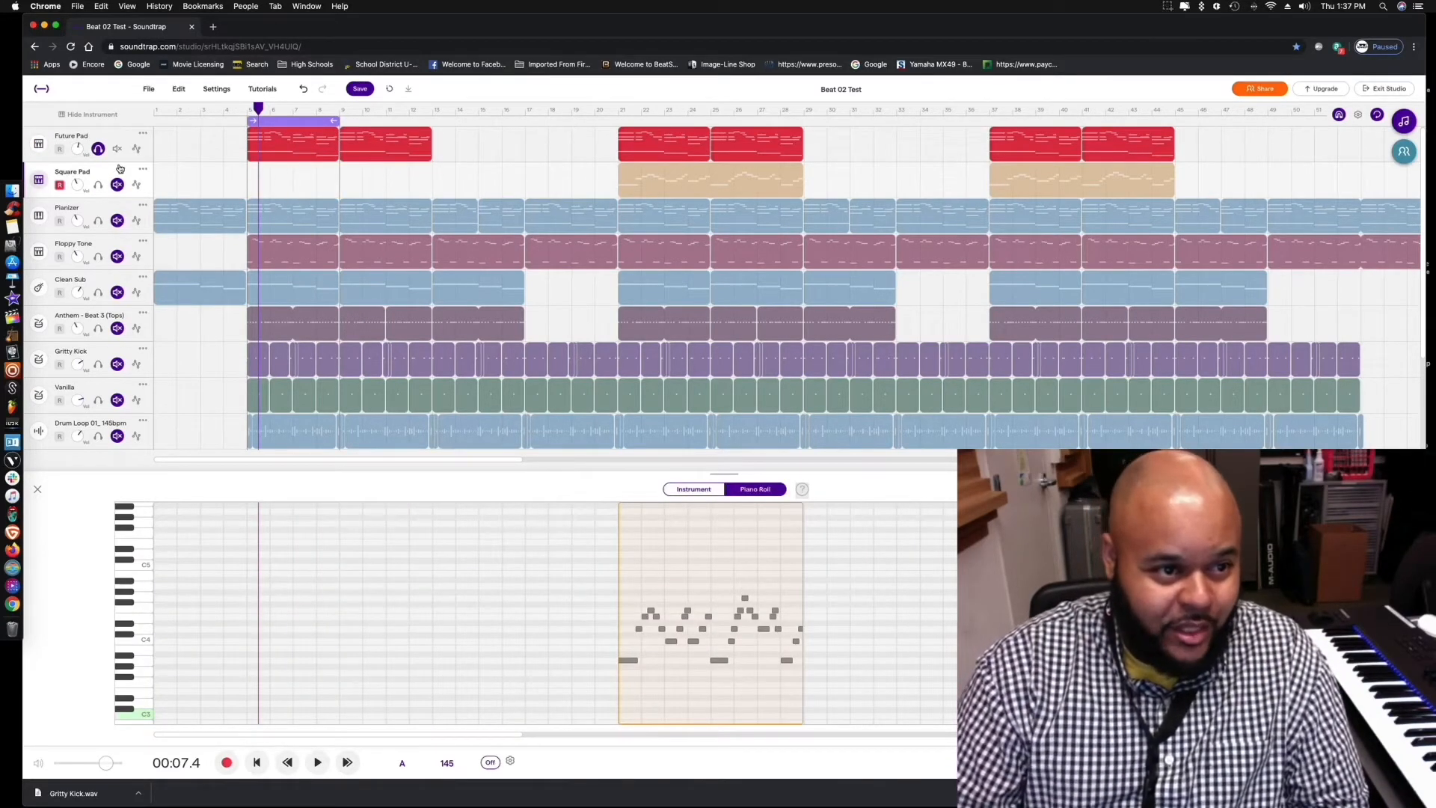
left_click_drag(258, 116, 248, 113)
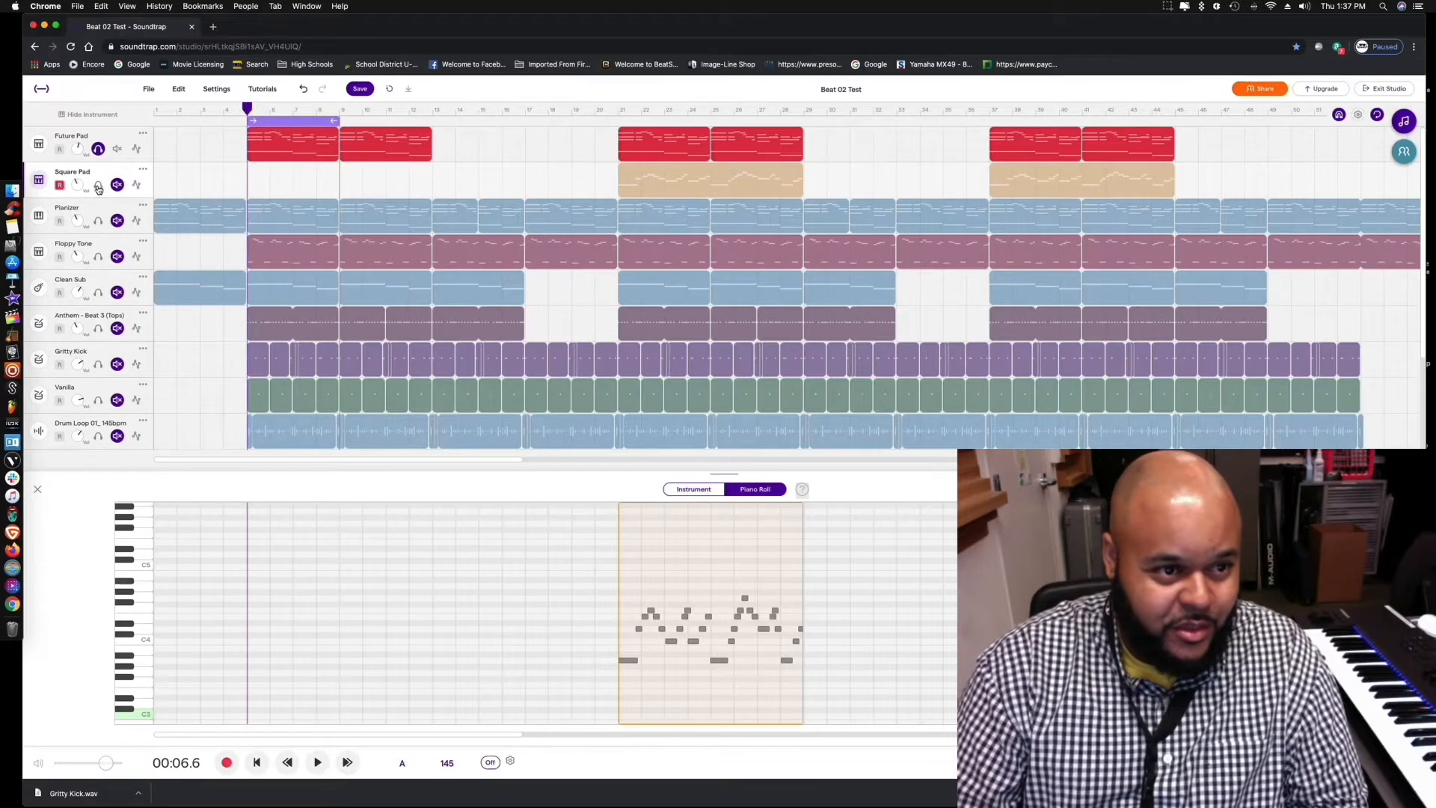
left_click_drag(575, 169, 1179, 177)
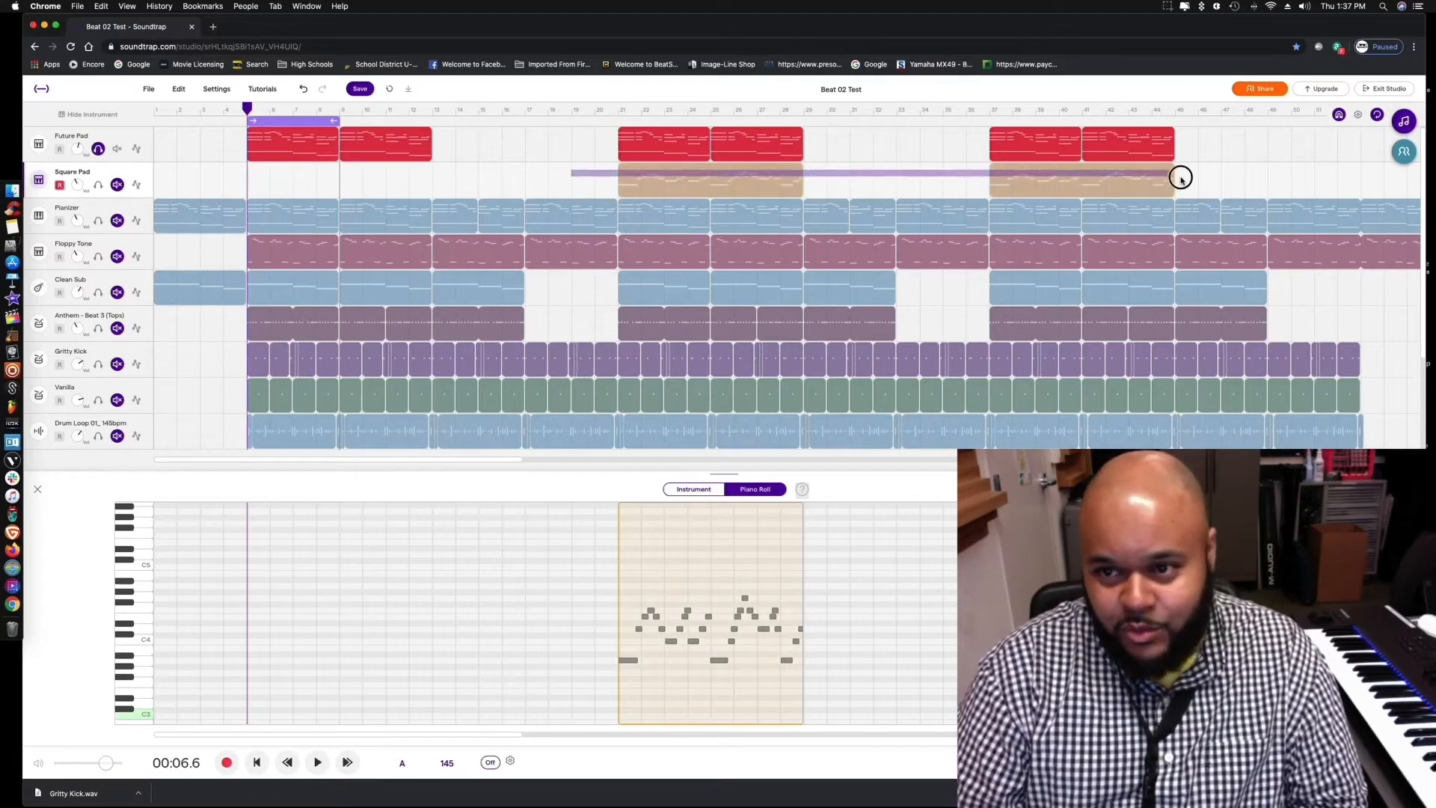
key("Delete")
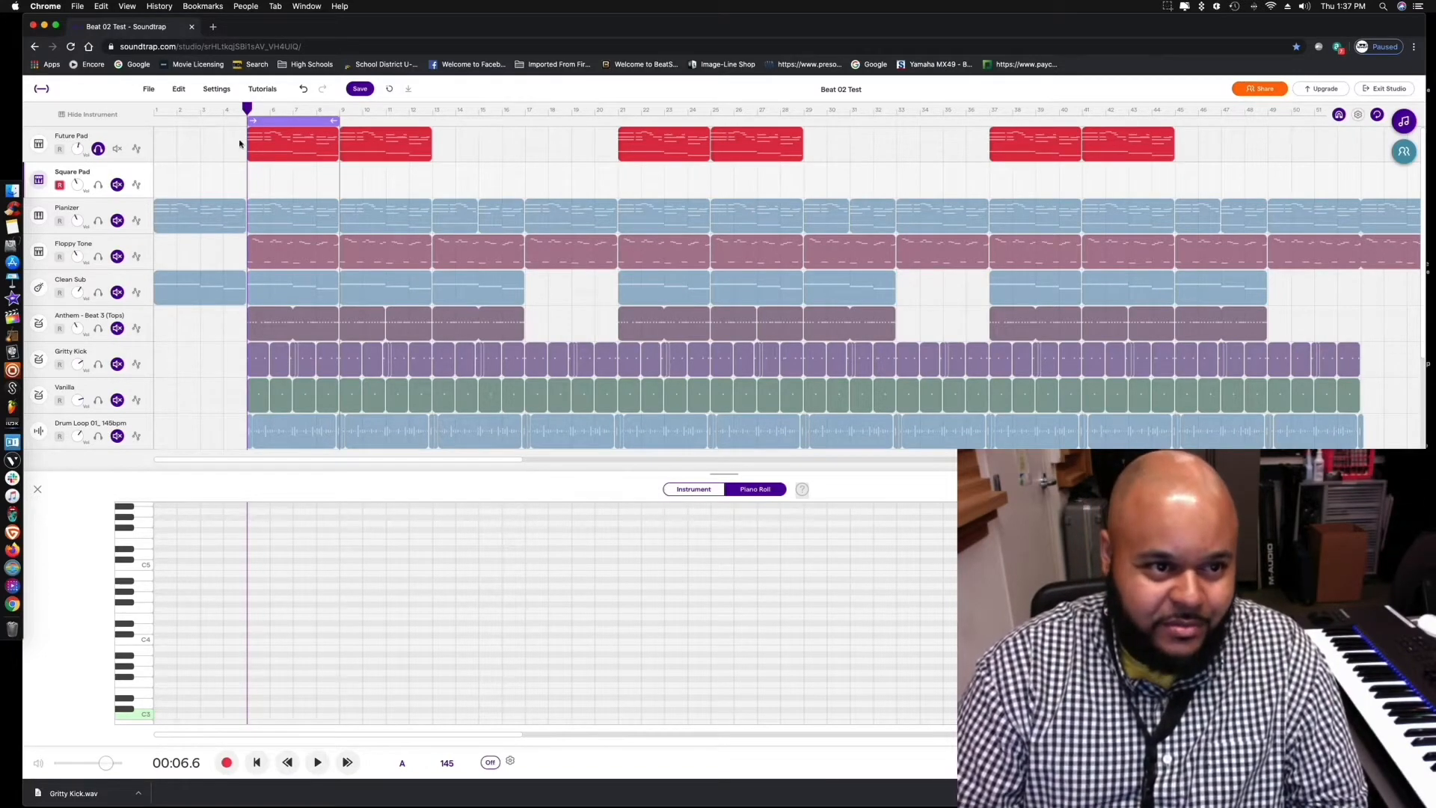
Select the first chord of the opening Future Pad region in the piano roll and check its notes against the piano keys
scroll(100, 175, "down", 1)
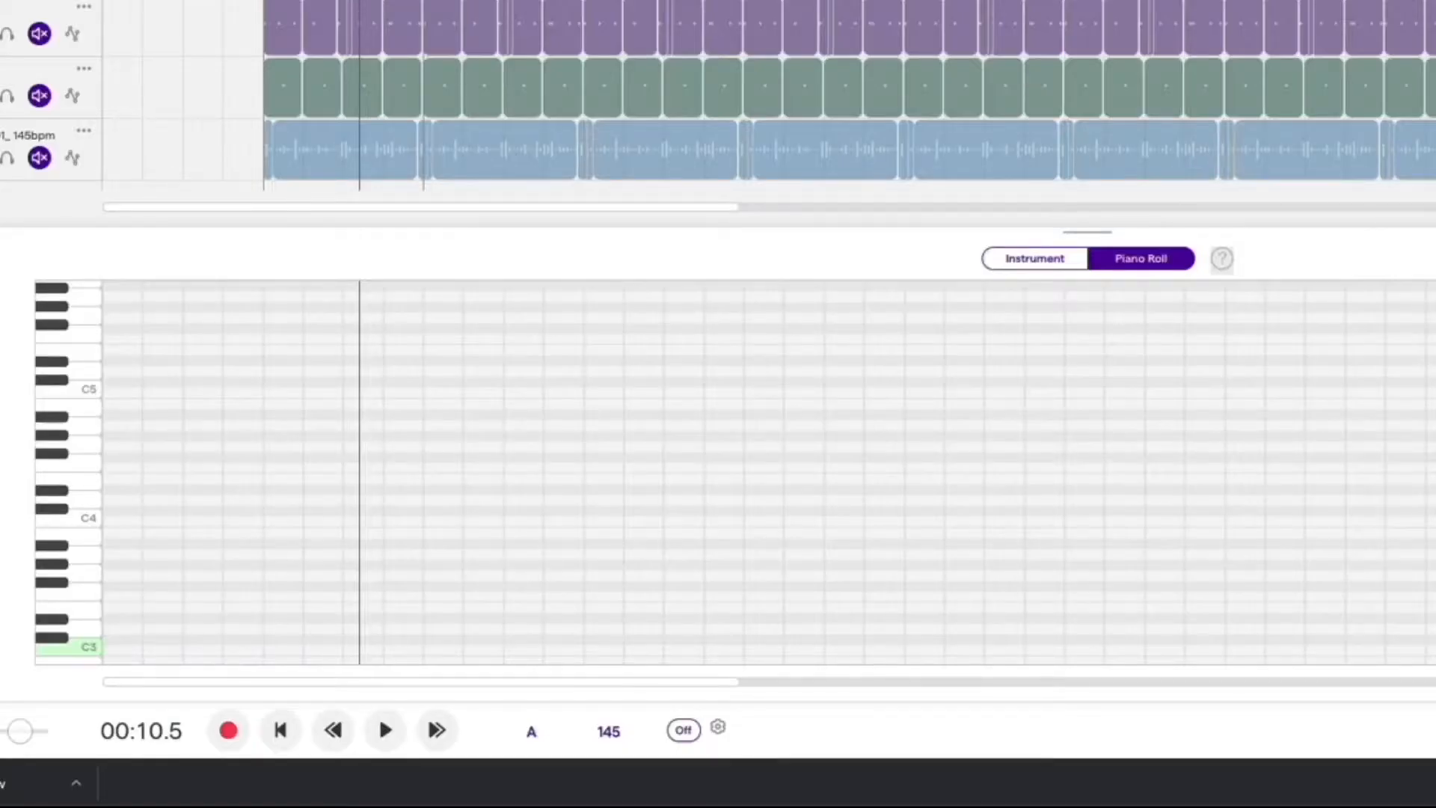
left_click(389, 2)
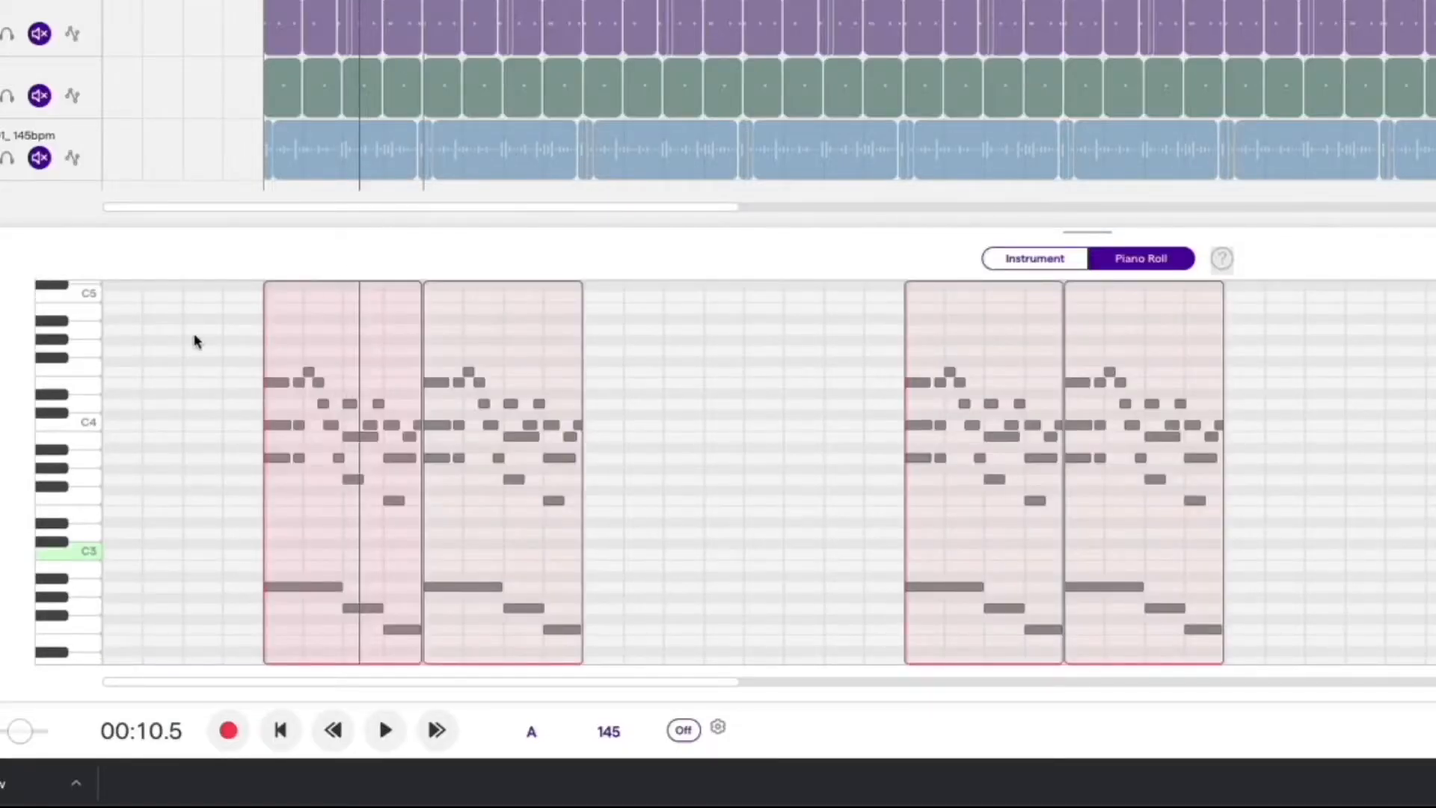
left_click_drag(292, 603, 272, 378)
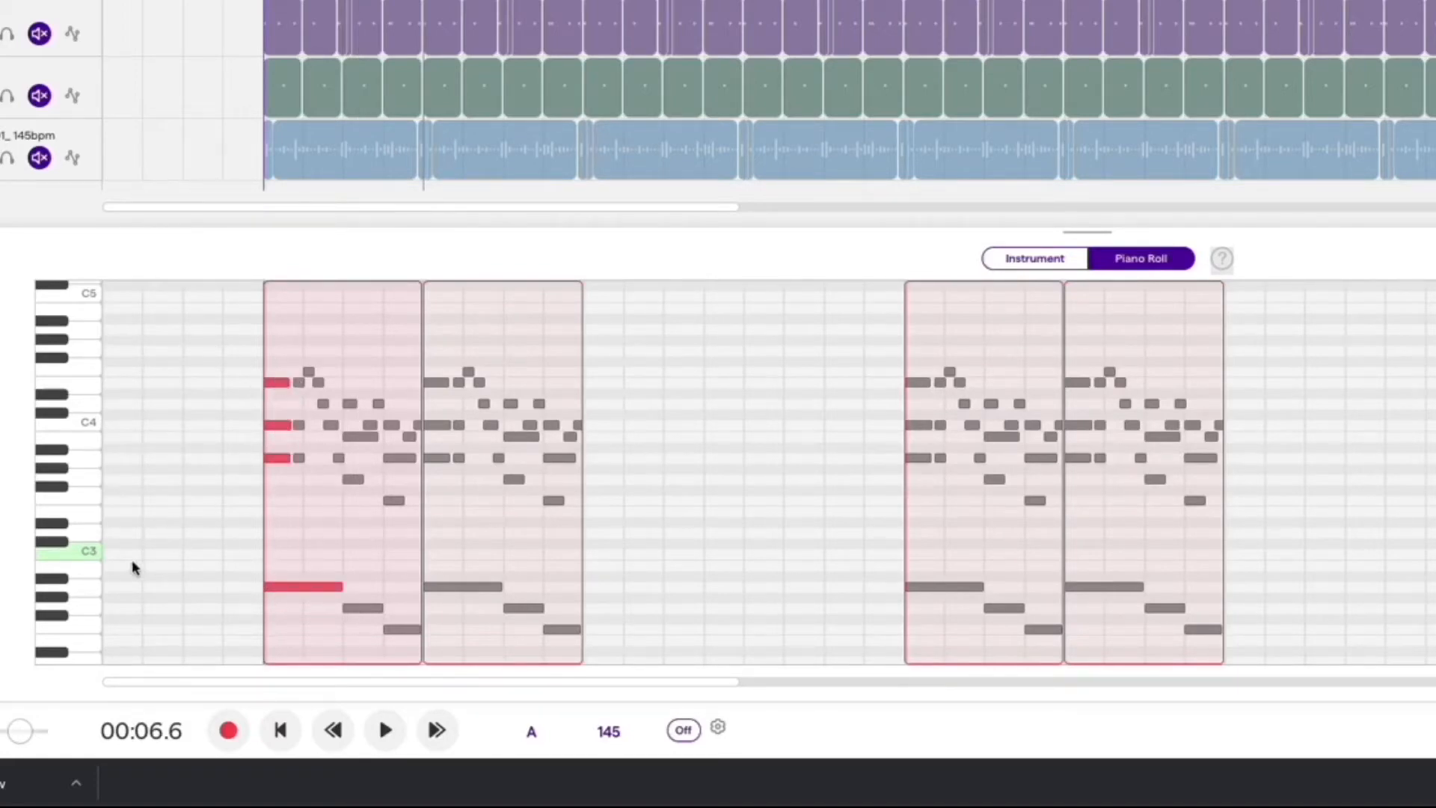
left_click(95, 590)
left_click(180, 526)
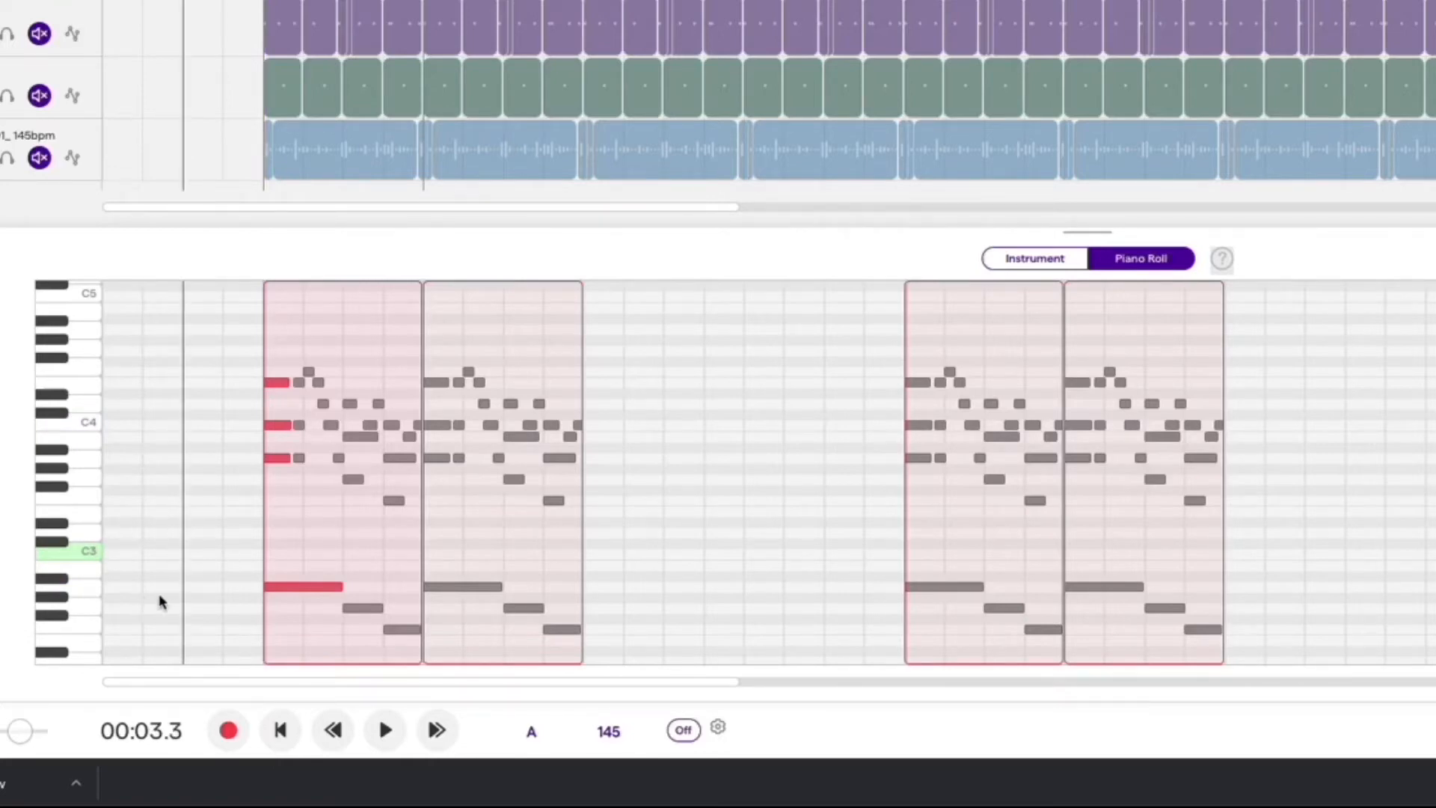
left_click(205, 587)
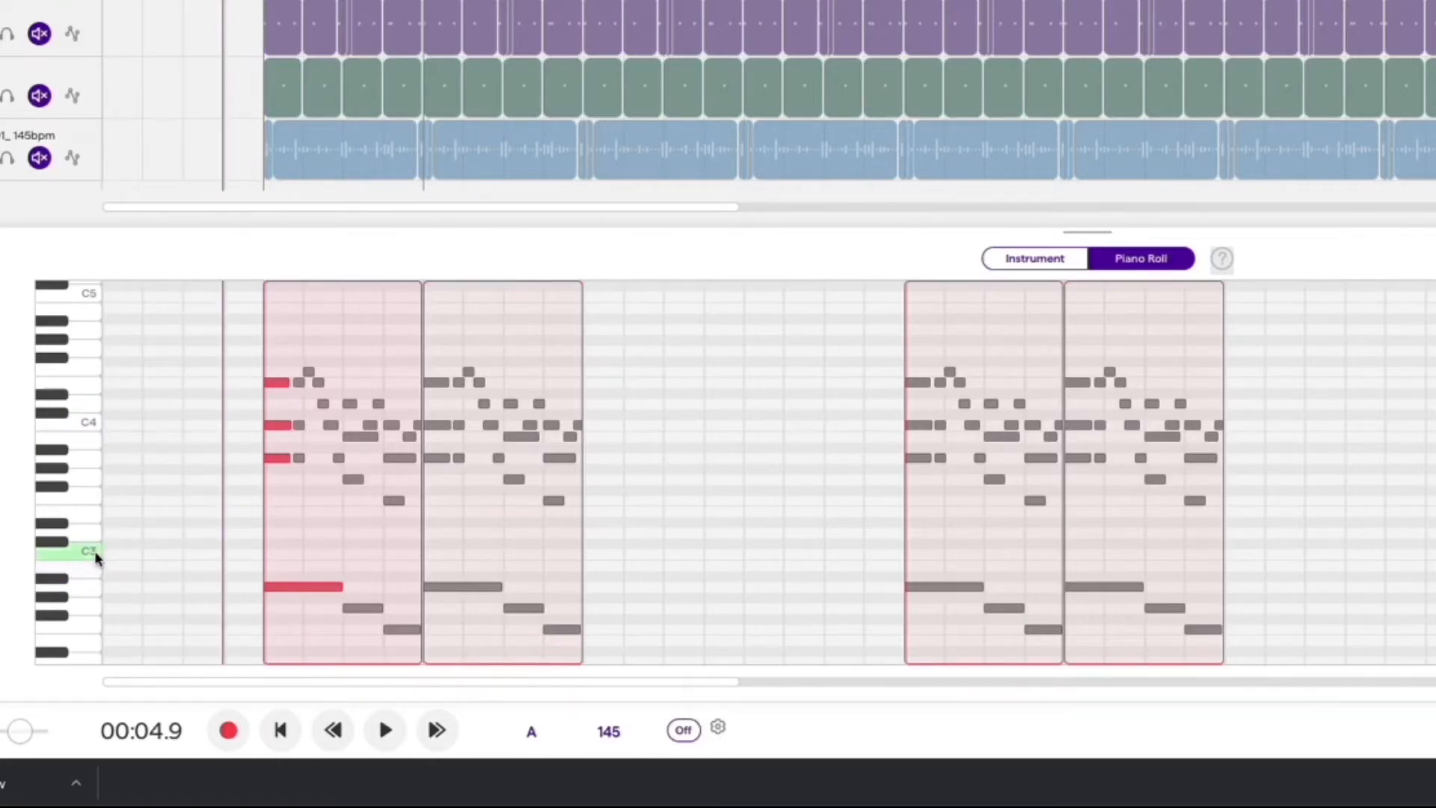
left_click(90, 574)
left_click(89, 586)
left_click(83, 462)
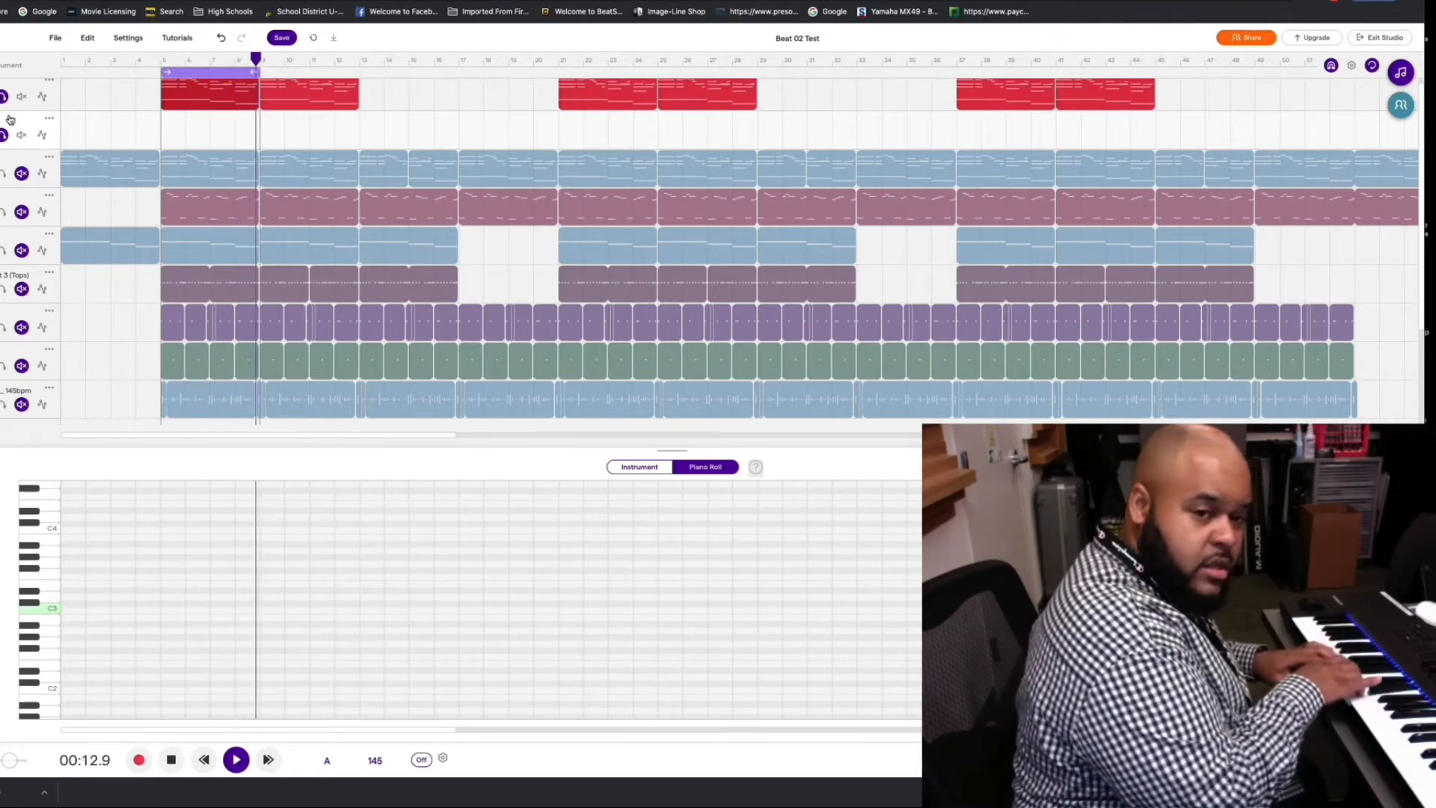
Record a new Square Pad melody over bars 5 to 9 with the external keyboard, starting from bar 5
key("space")
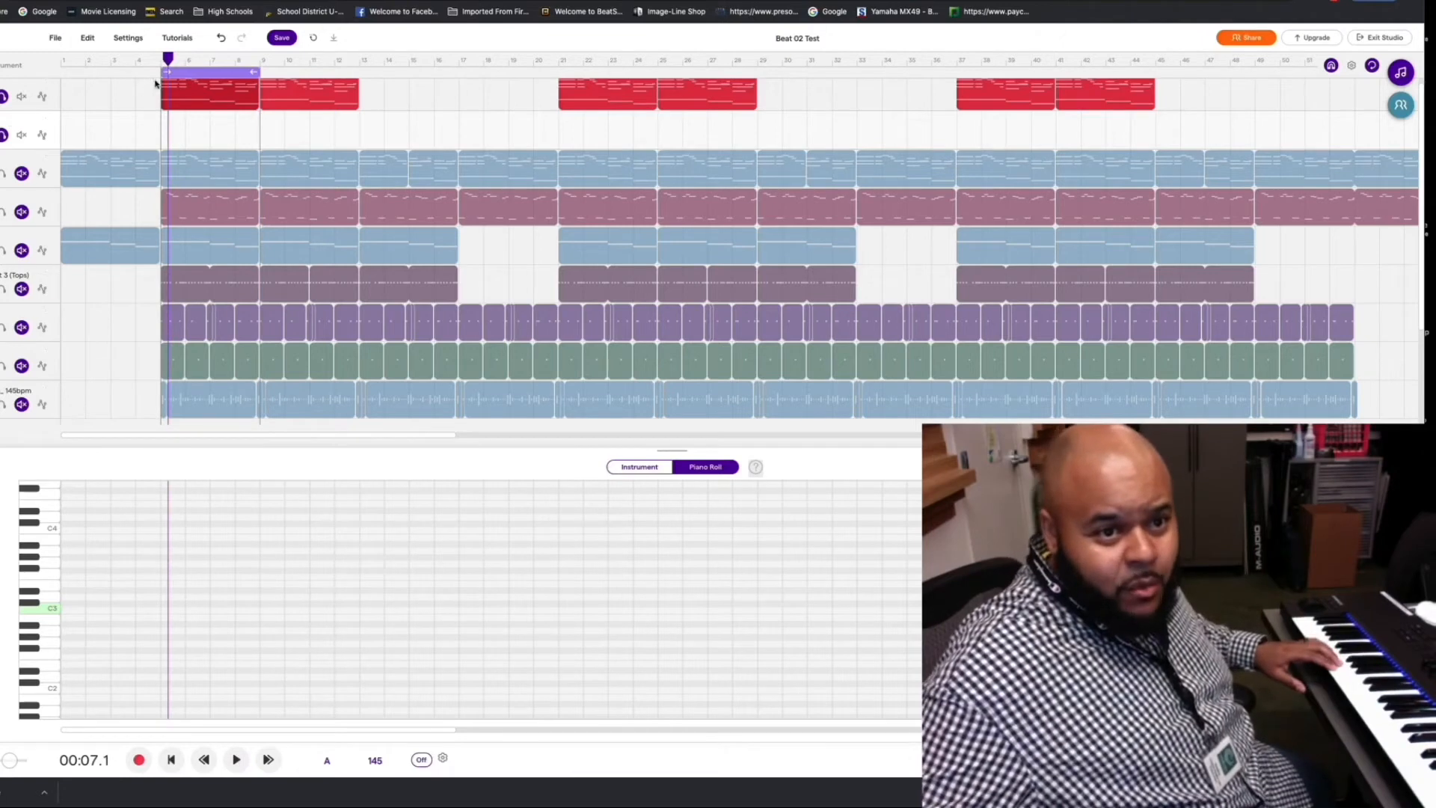
left_click_drag(169, 58, 161, 60)
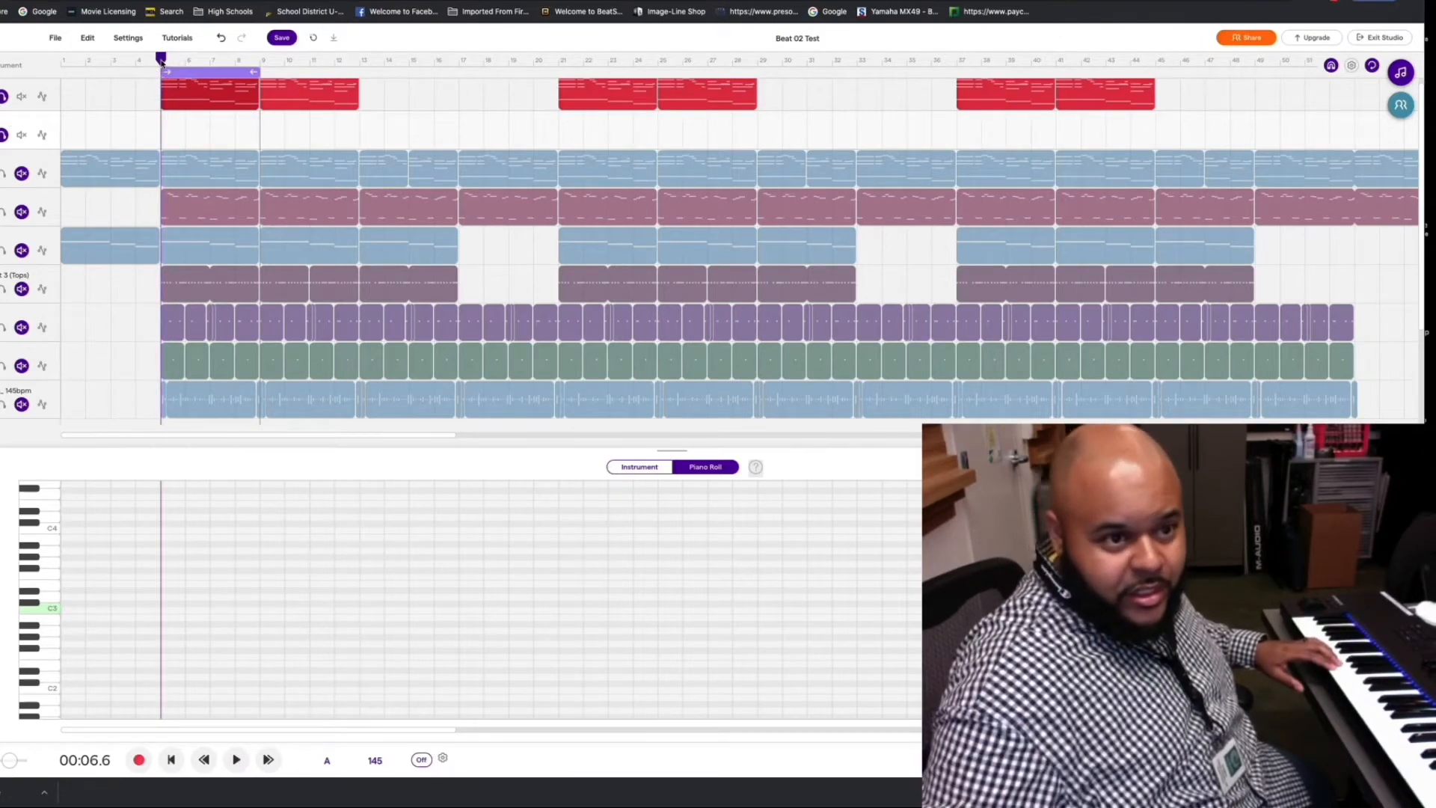
left_click(139, 761)
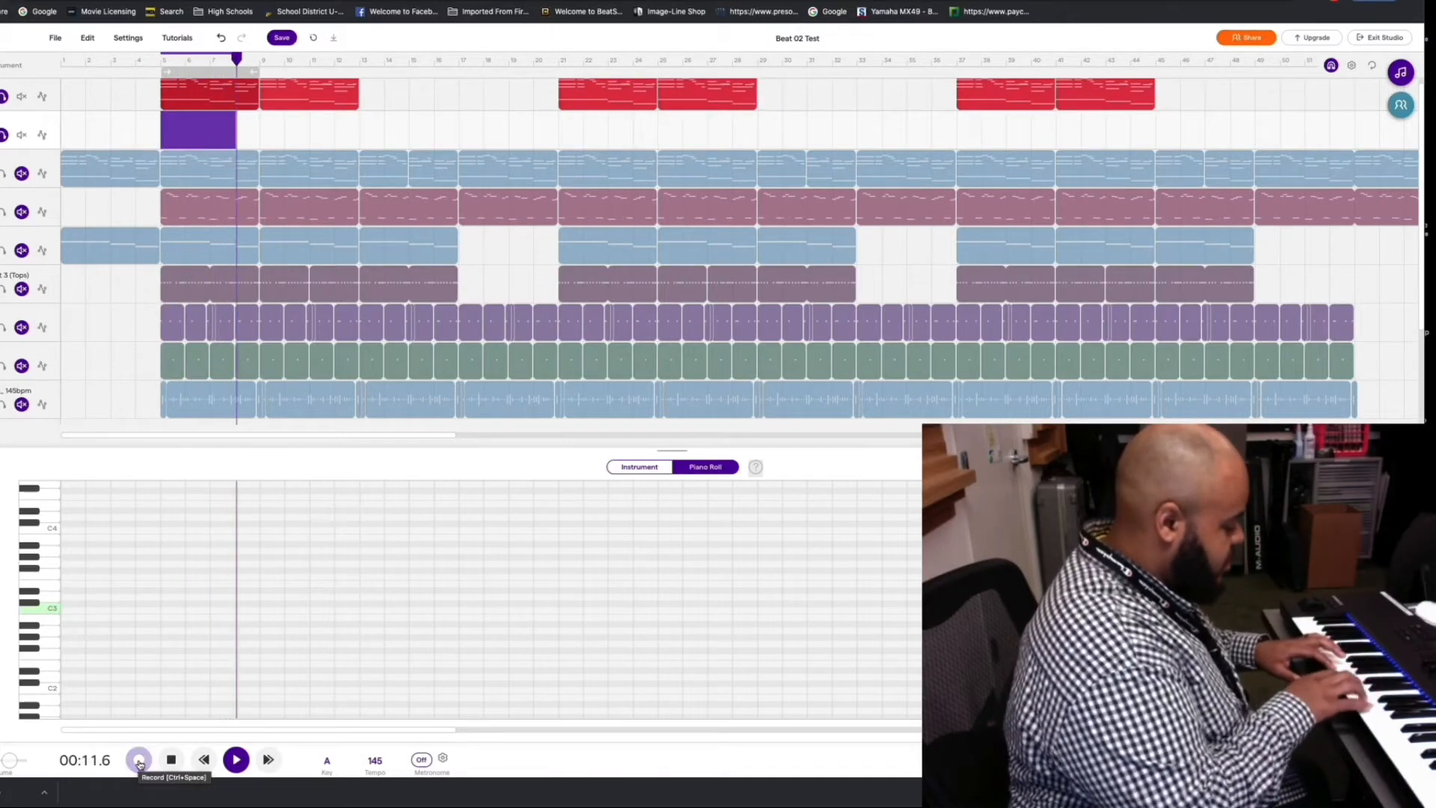
left_click(139, 761)
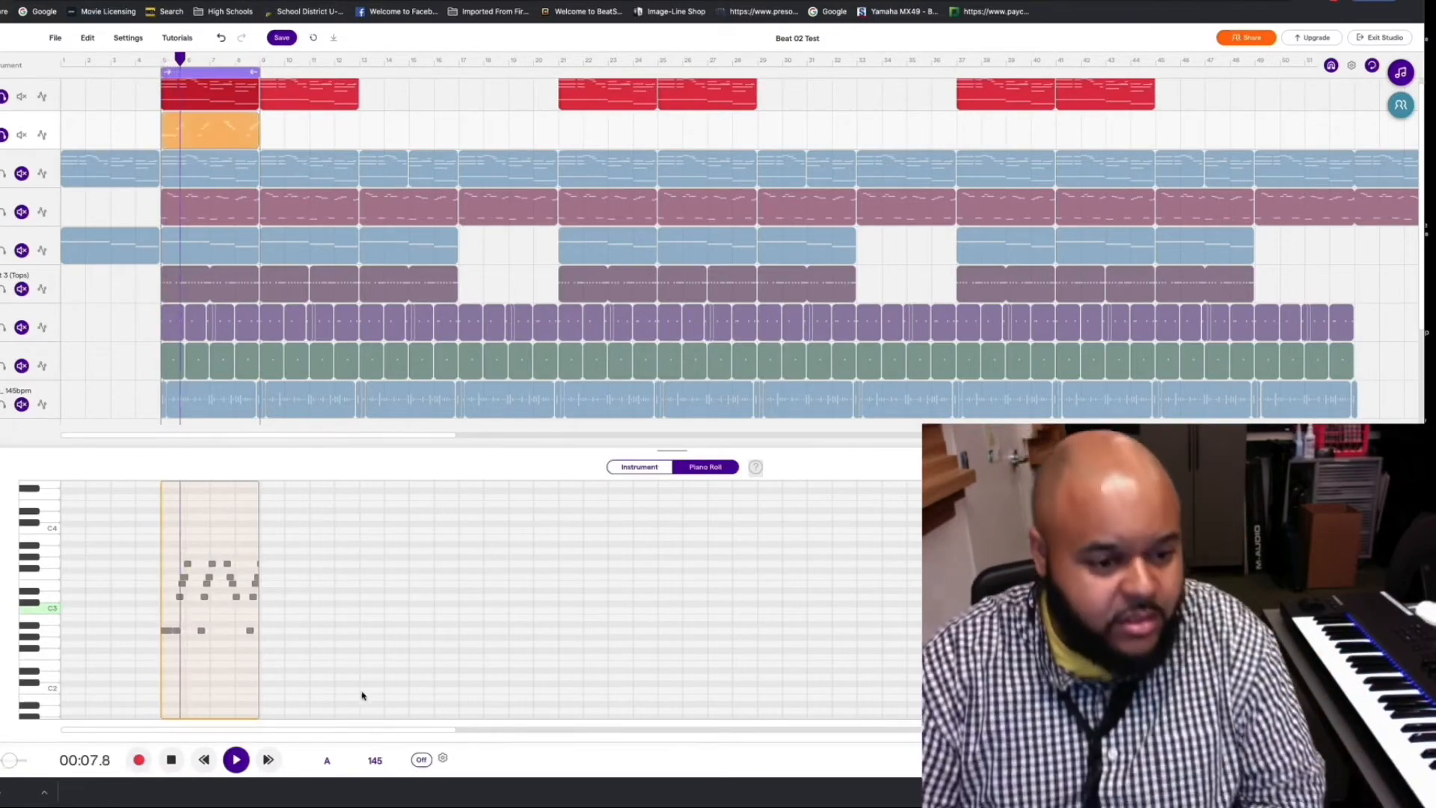
key("space")
Select all the recorded notes in the Square Pad region and quantize them to 1/16
left_click(159, 546)
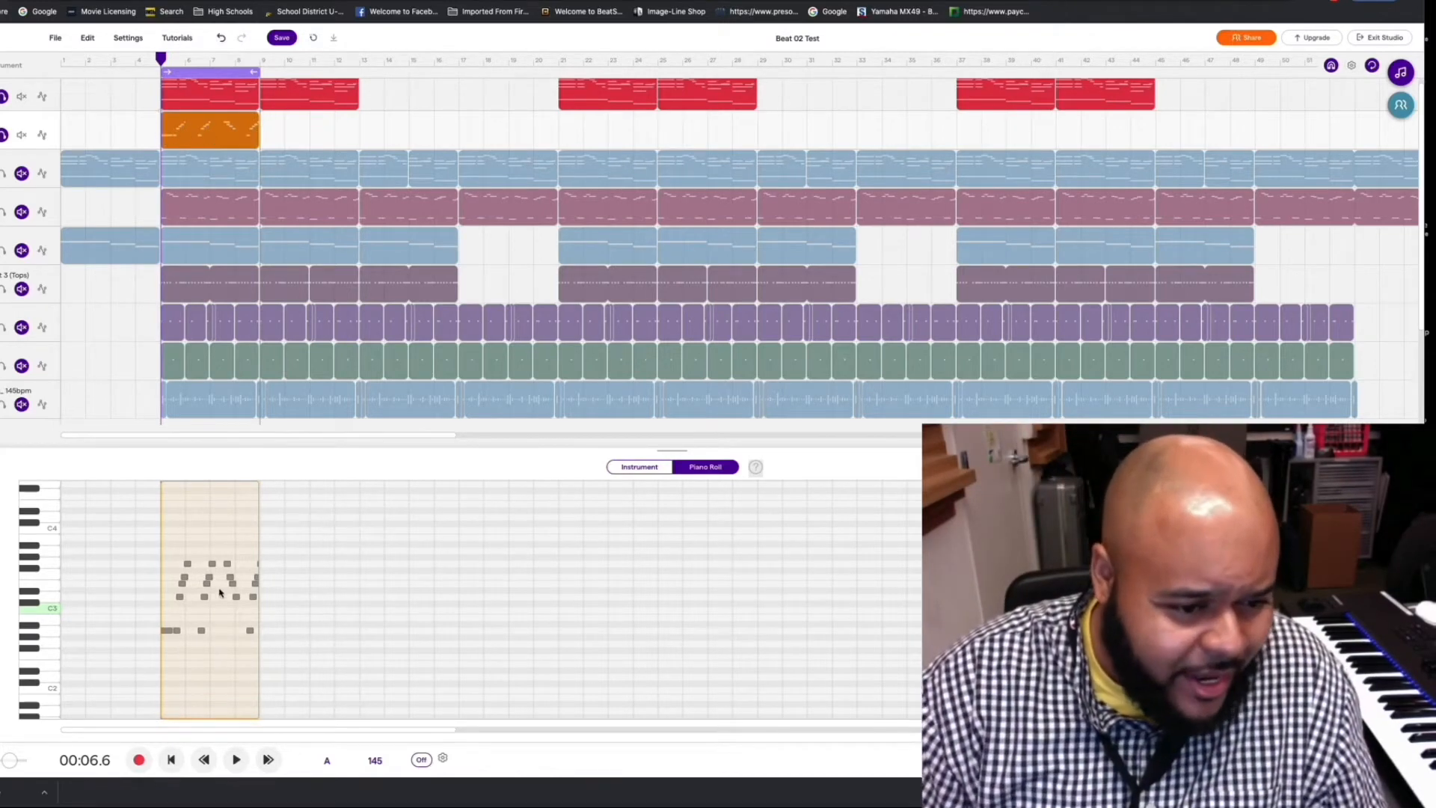
left_click(185, 642)
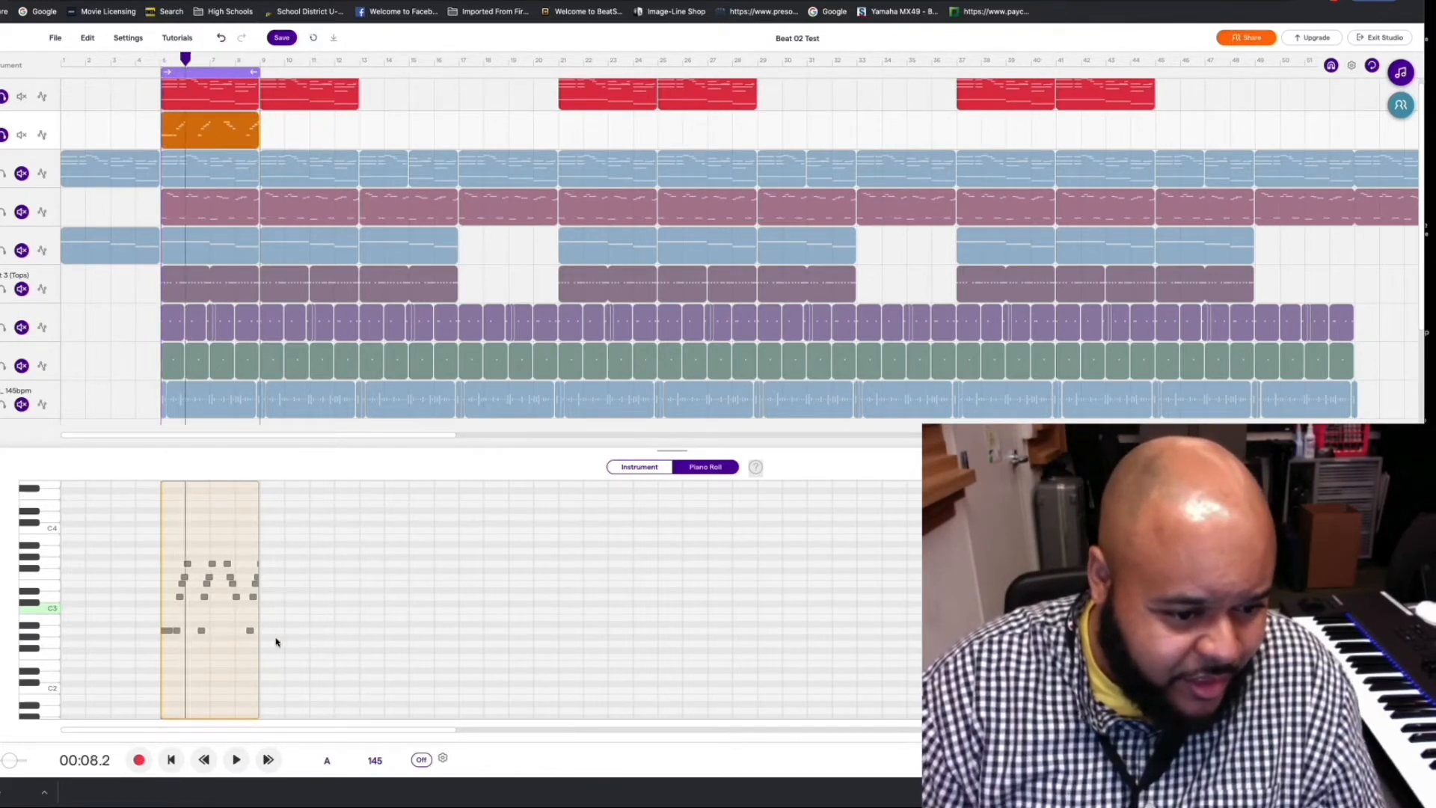
left_click(260, 642)
left_click(182, 553)
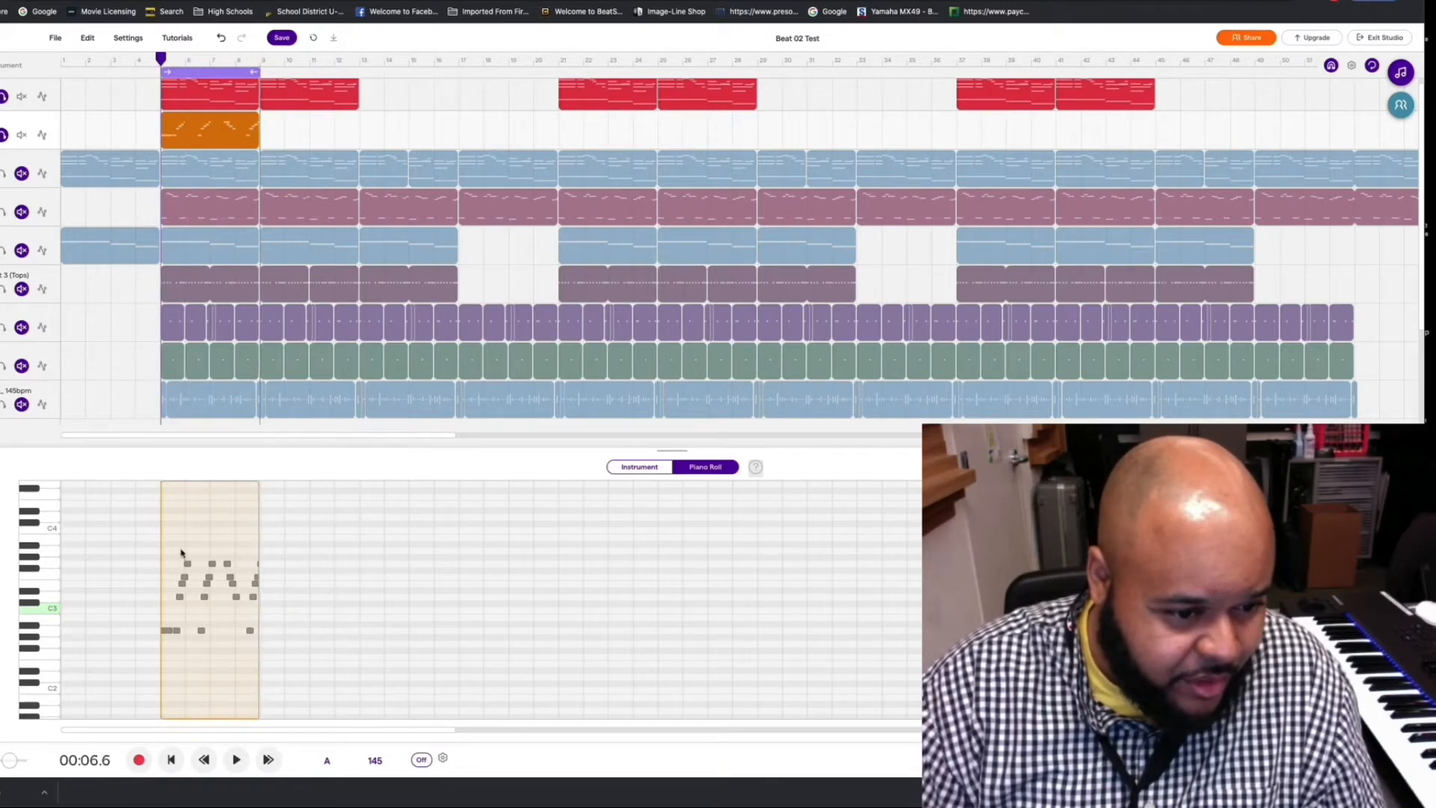
left_click_drag(165, 541, 275, 657)
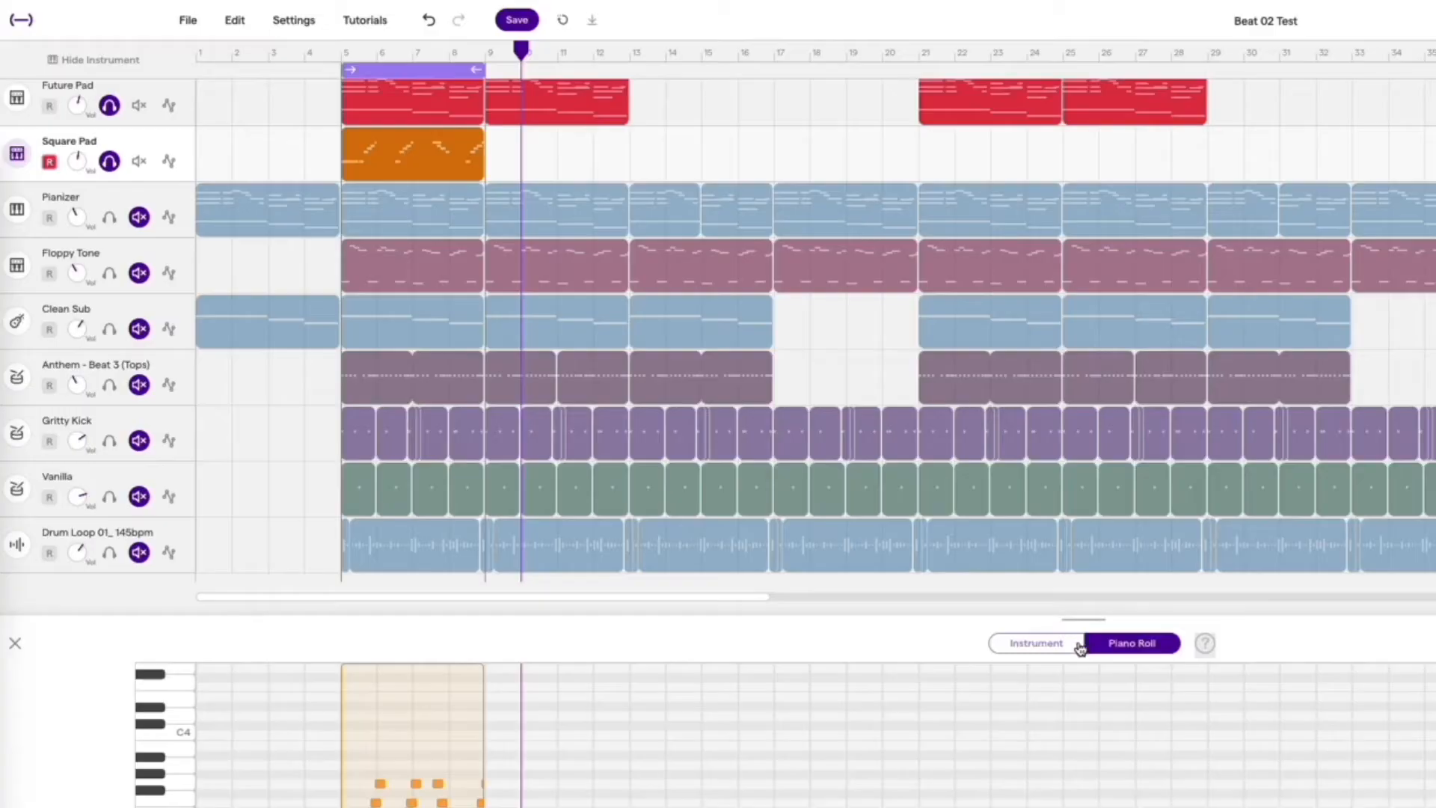
right_click(378, 158)
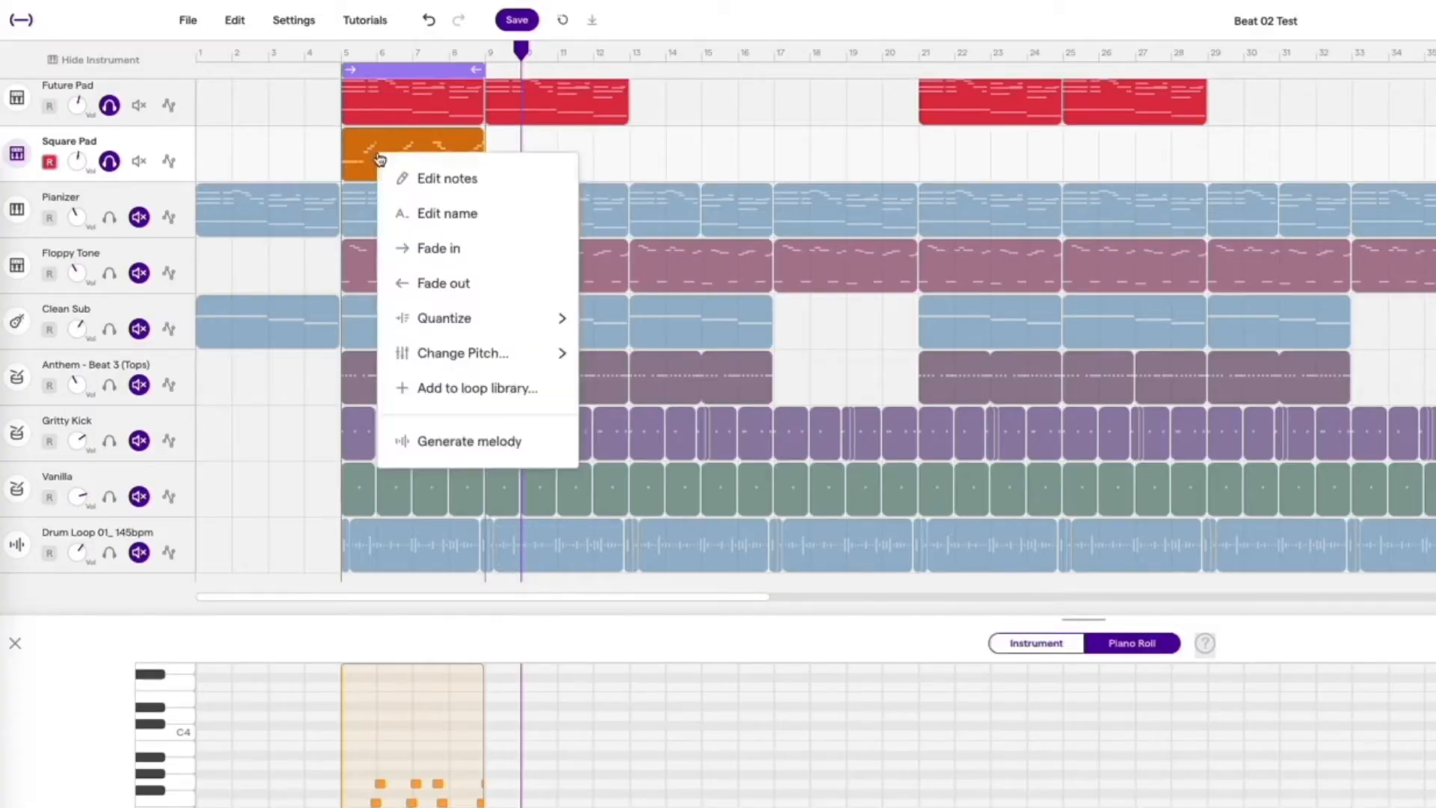
mouse_move(445, 320)
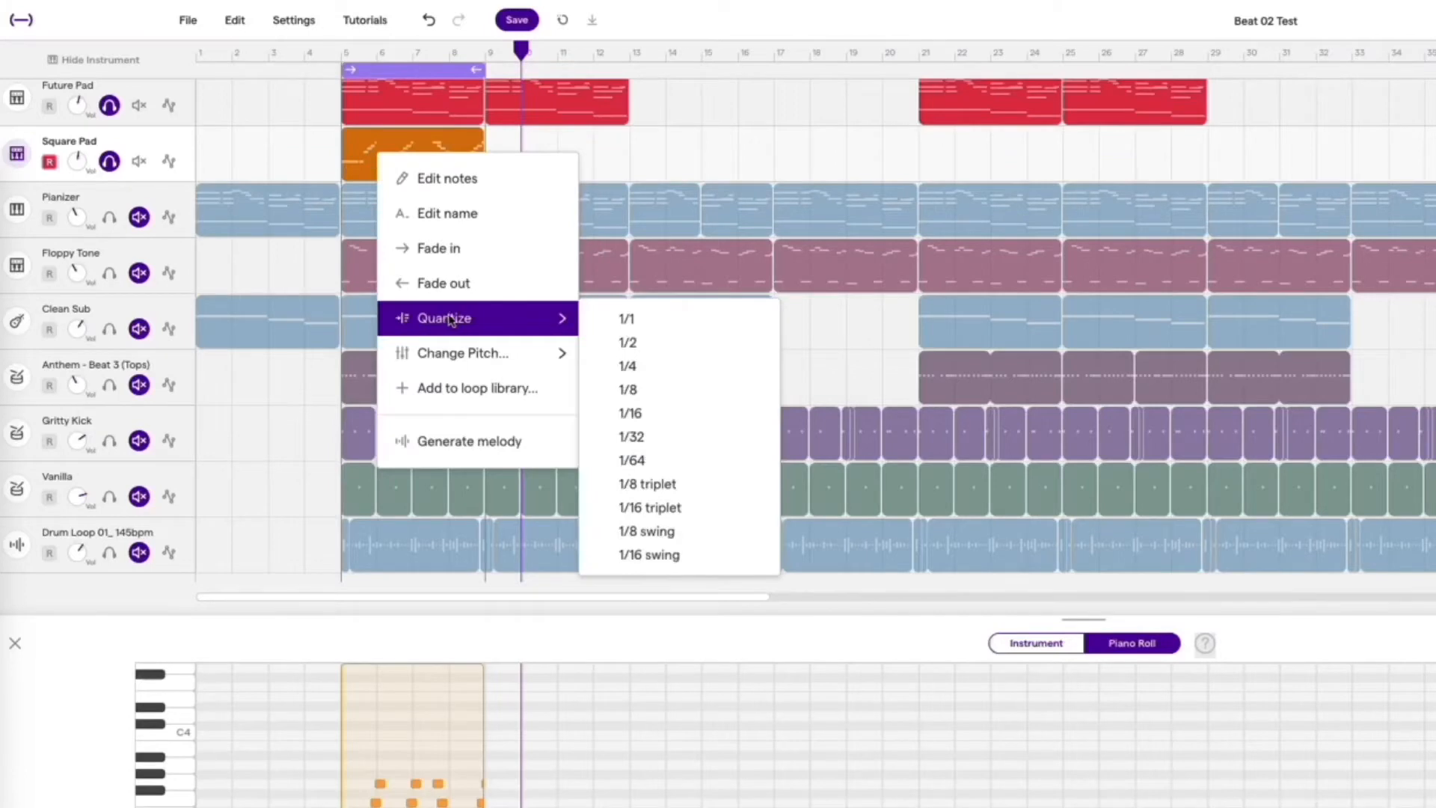
left_click(625, 417)
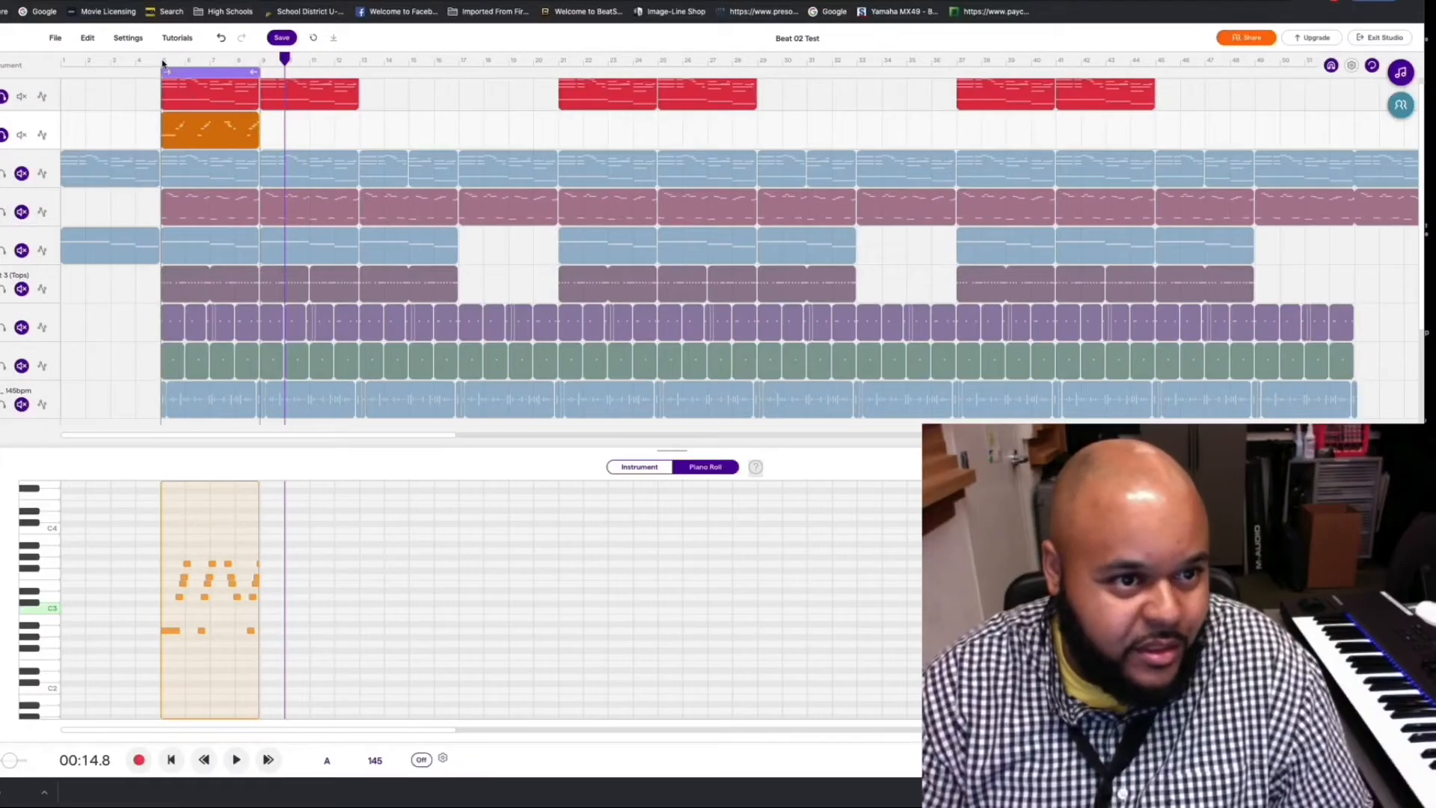
Play back the quantized Square Pad melody, stop it, and turn down the instrument's Delay
left_click(344, 57)
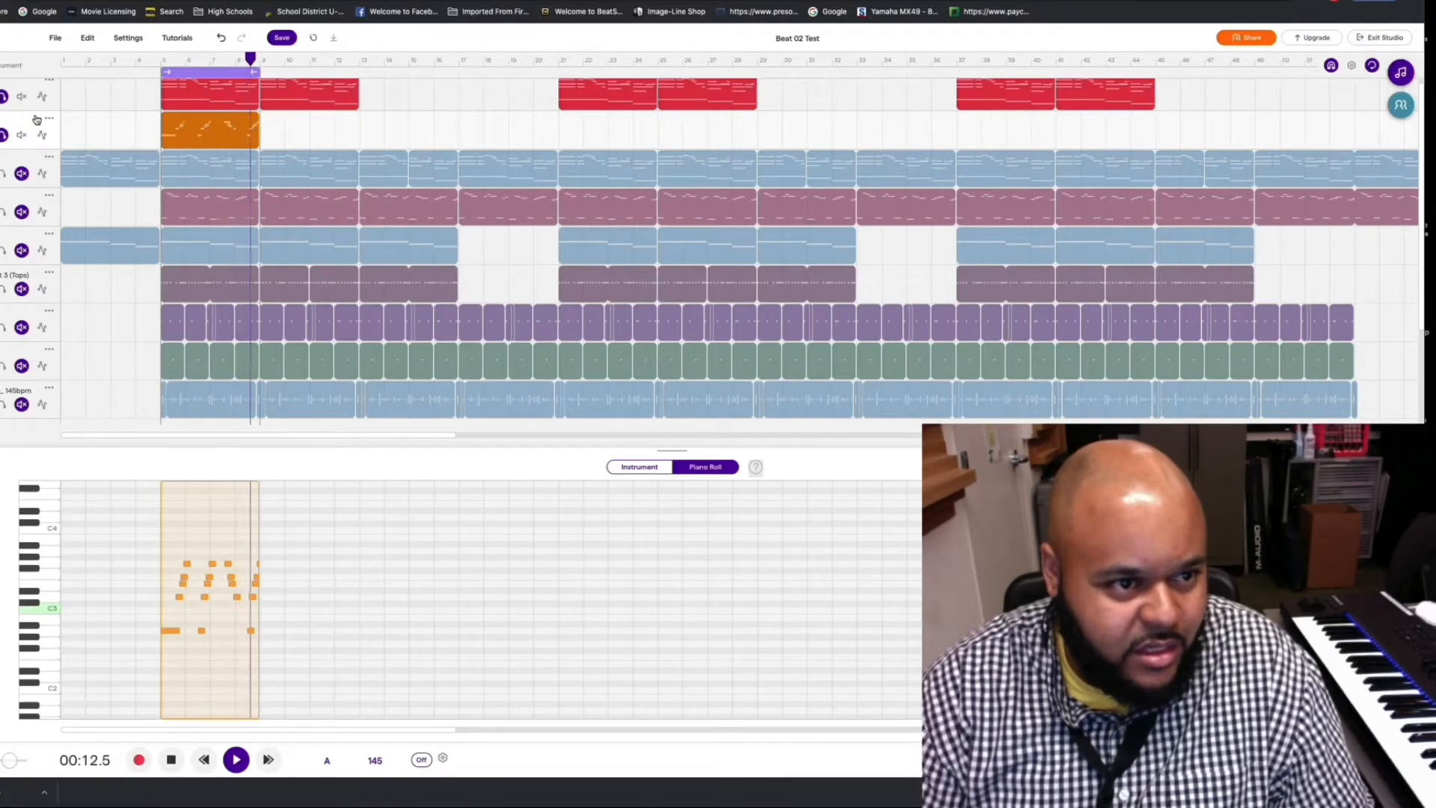
key("space")
left_click(640, 467)
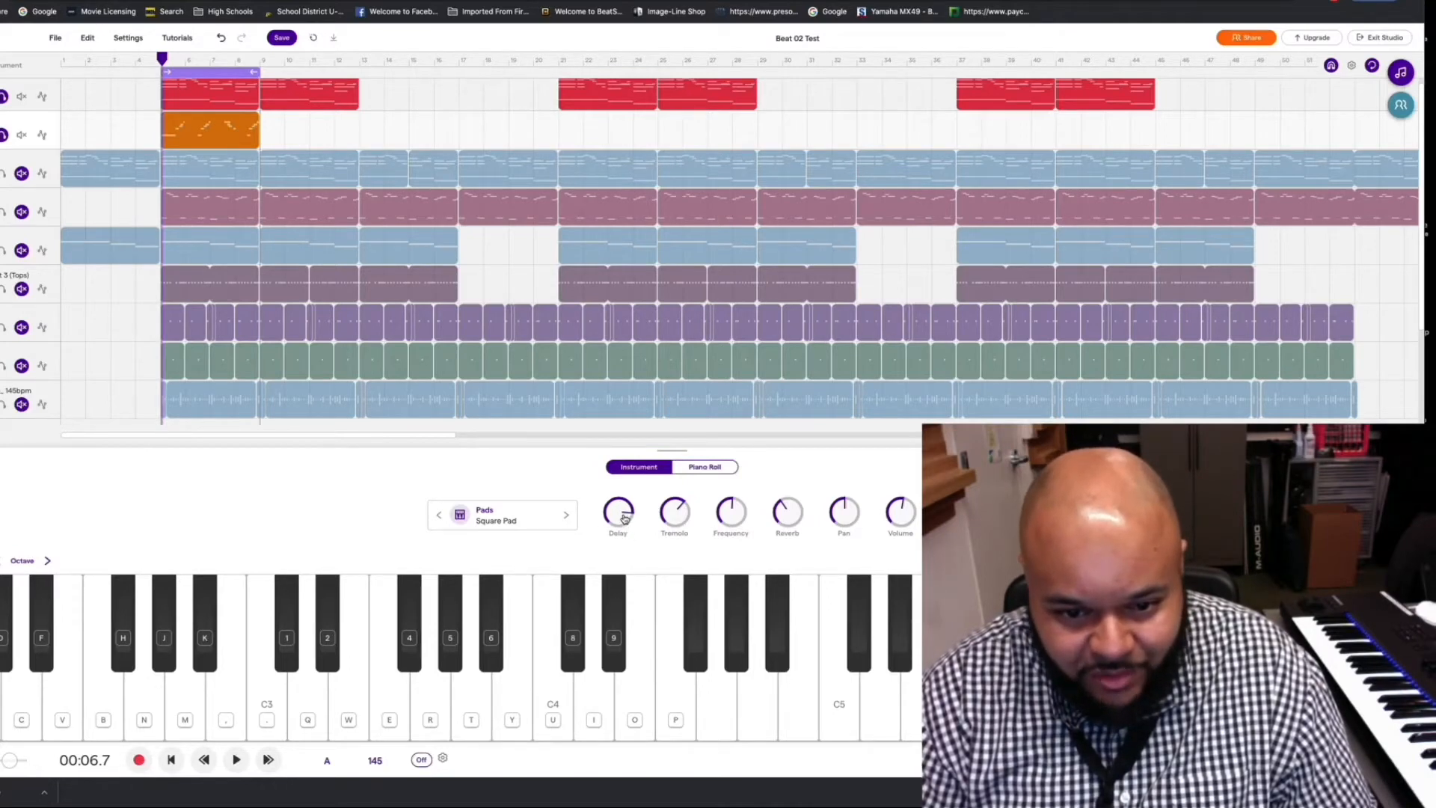
left_click_drag(625, 518, 601, 559)
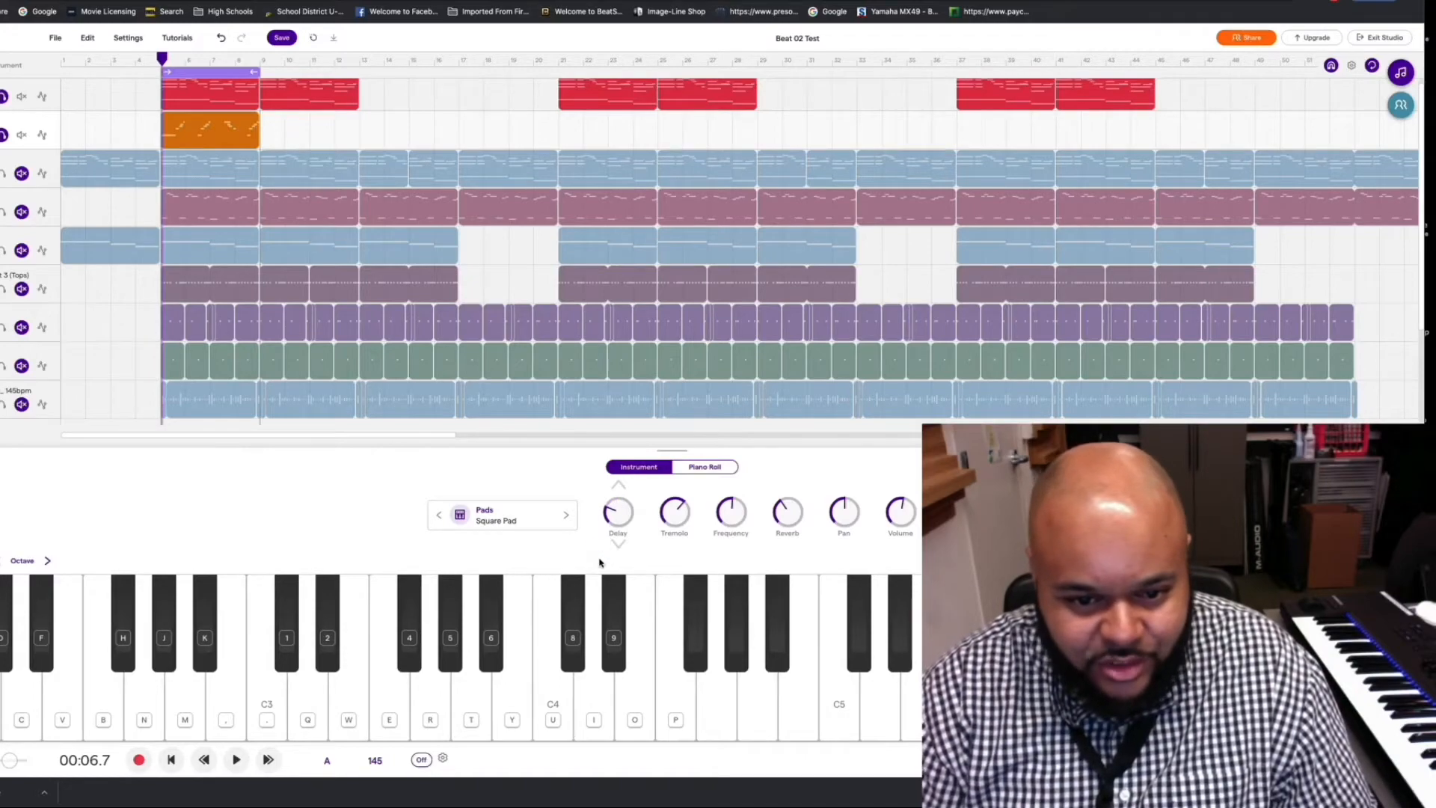
Play the loop from bar 5 while lowering the Square Pad's Tremolo and raising its Frequency
left_click(163, 61)
mouse_move(163, 60)
left_mouse_down()
mouse_move(142, 58)
mouse_move(161, 60)
left_mouse_up()
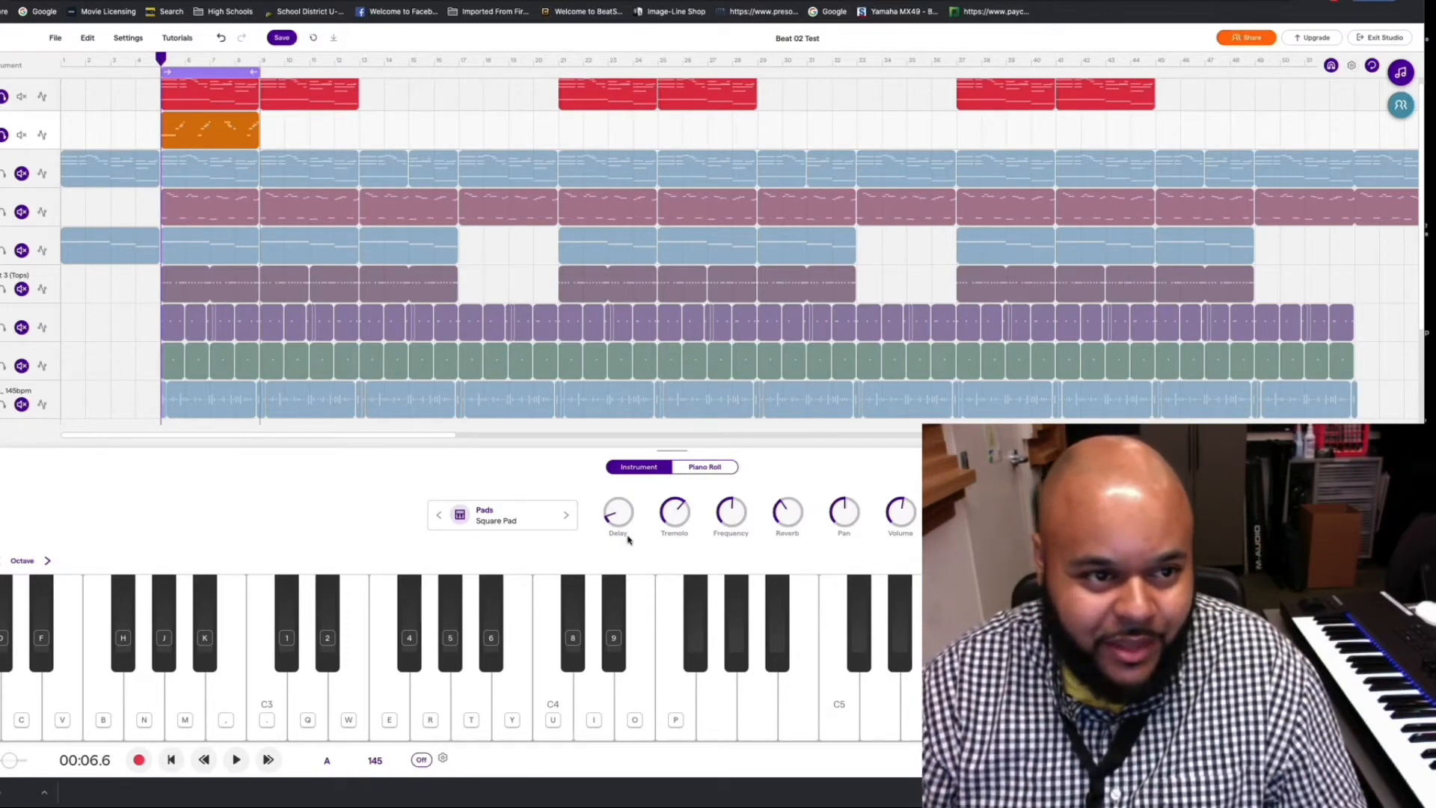
key("space")
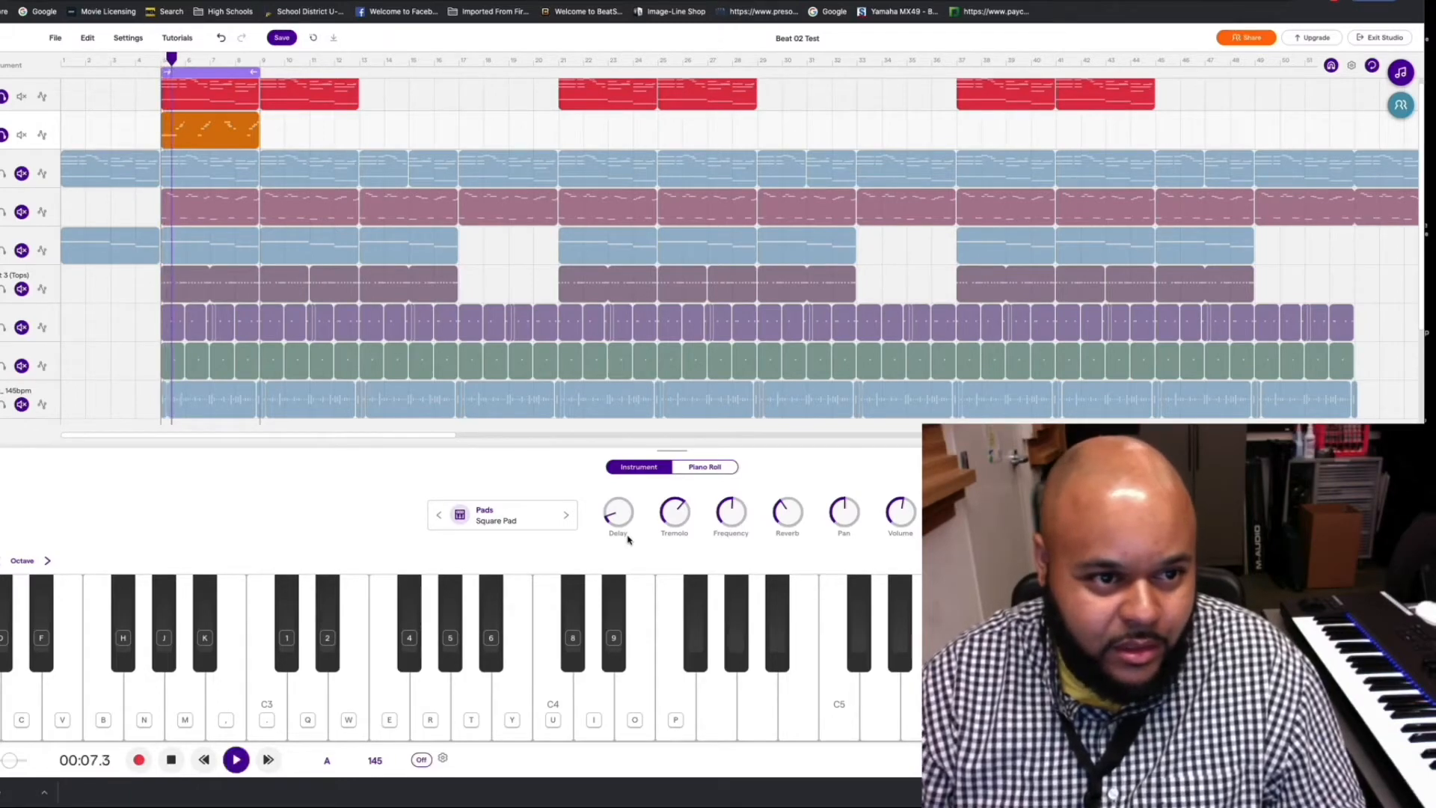
left_click_drag(674, 515, 656, 570)
left_click_drag(728, 521, 757, 454)
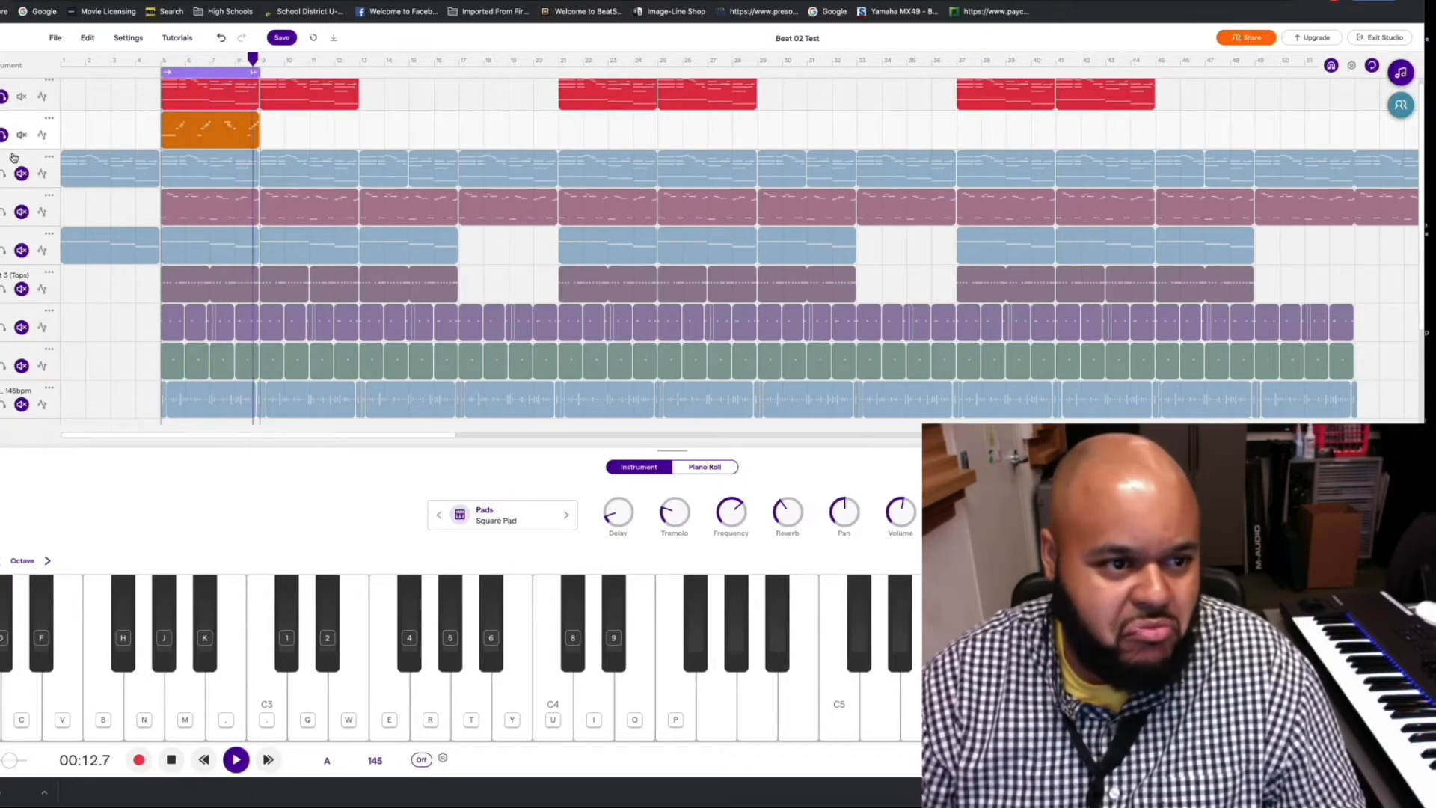
key("space")
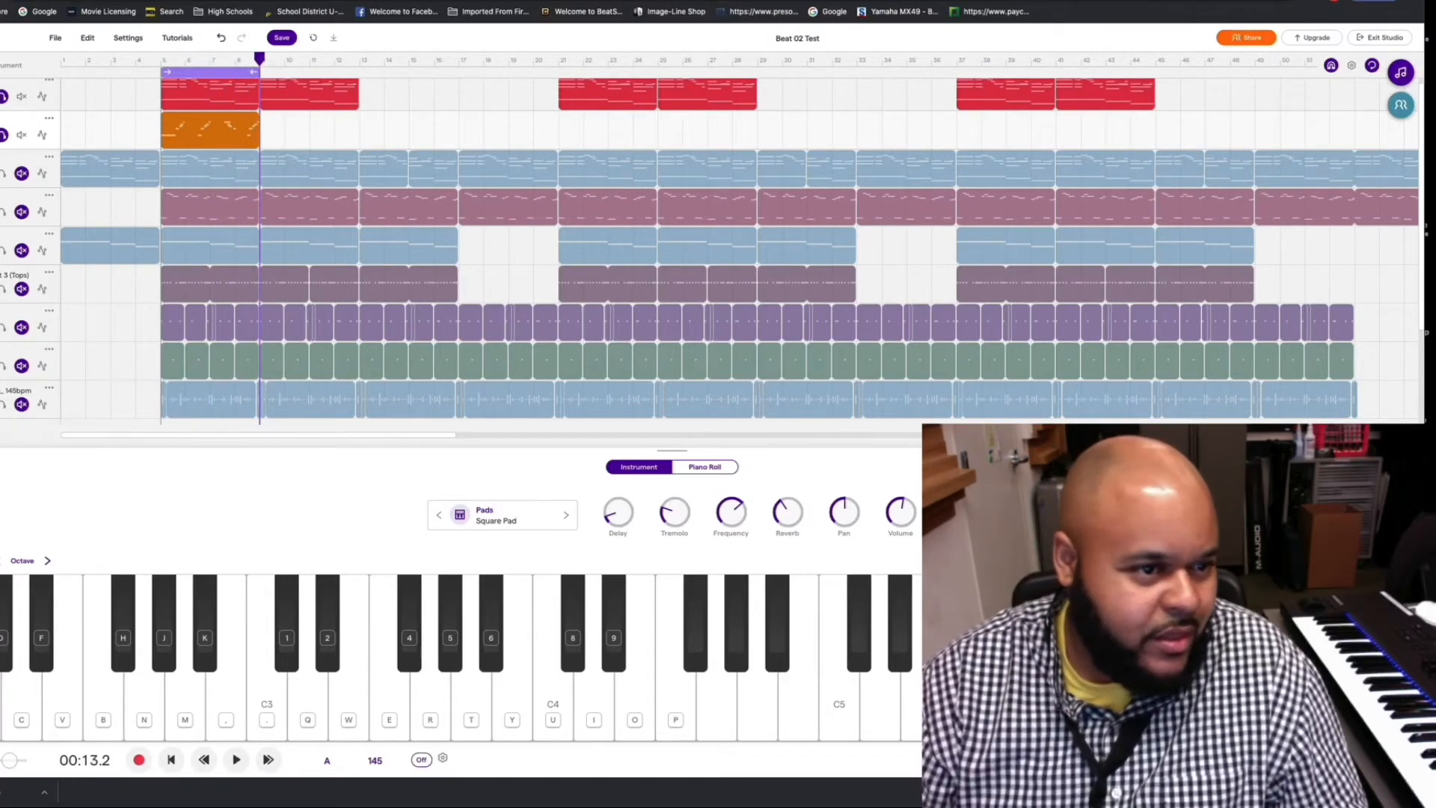
Solo the Pianizer track and remove the solo from Square Pad and Future Pad while the loop plays
left_click(1, 166)
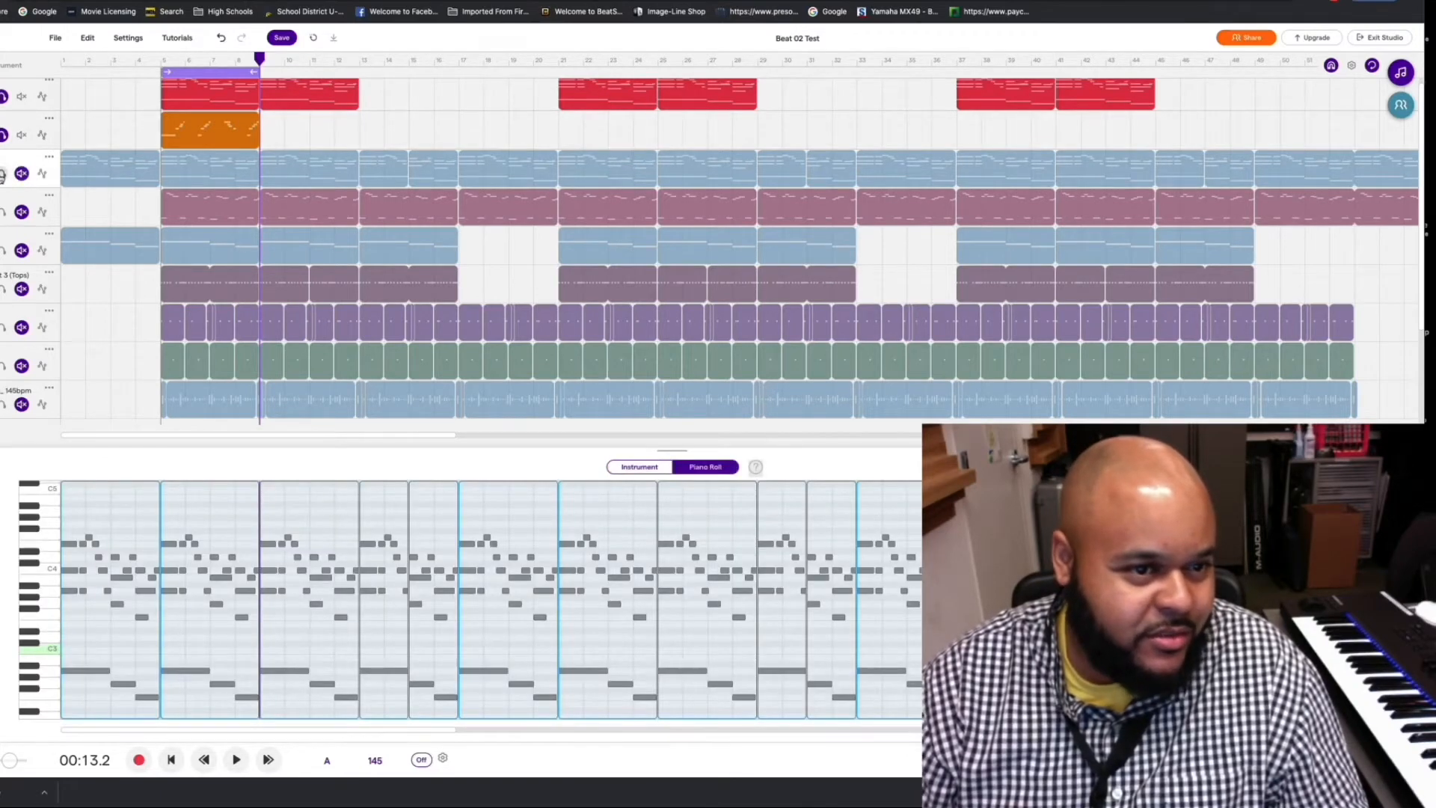
left_click(3, 174)
key("space")
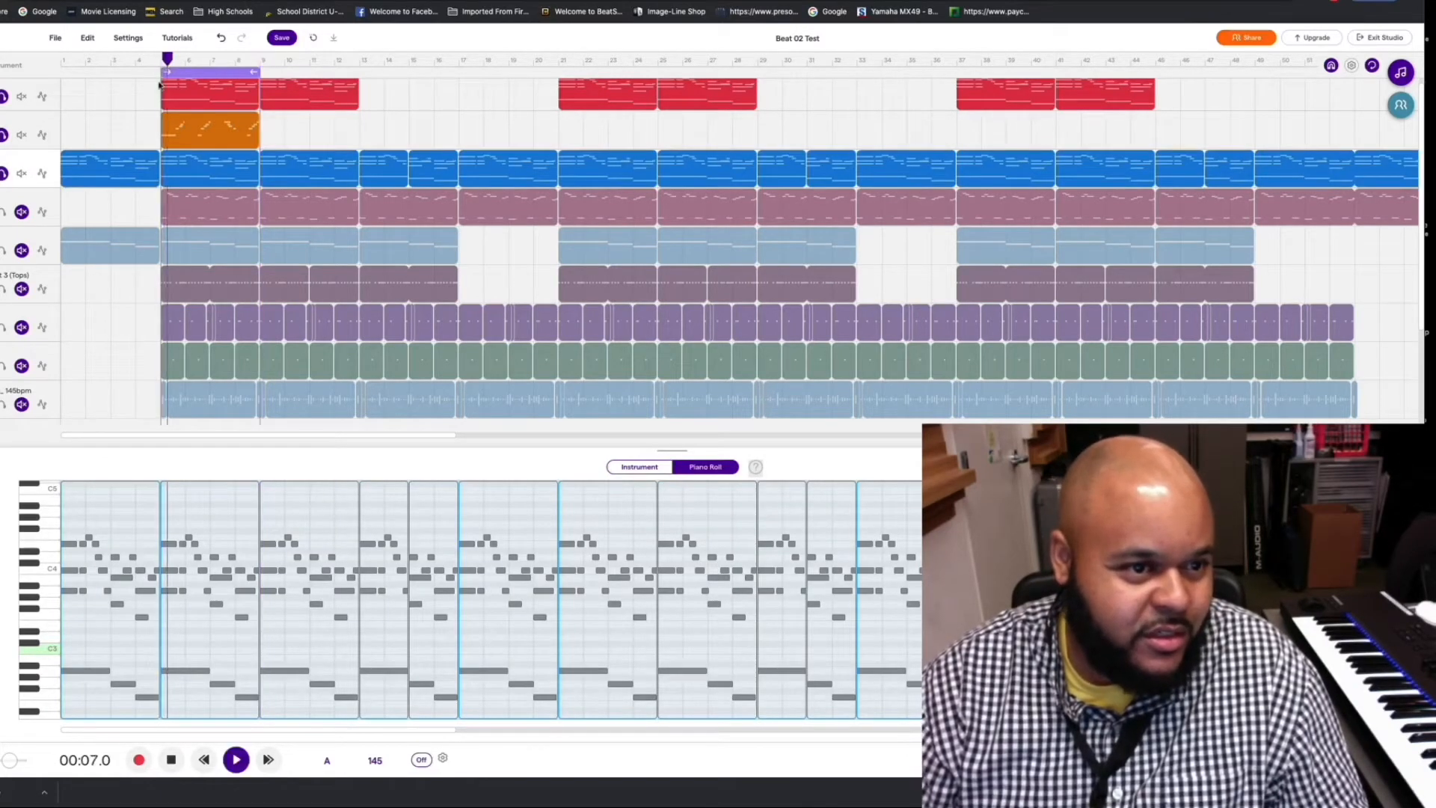
left_click(3, 135)
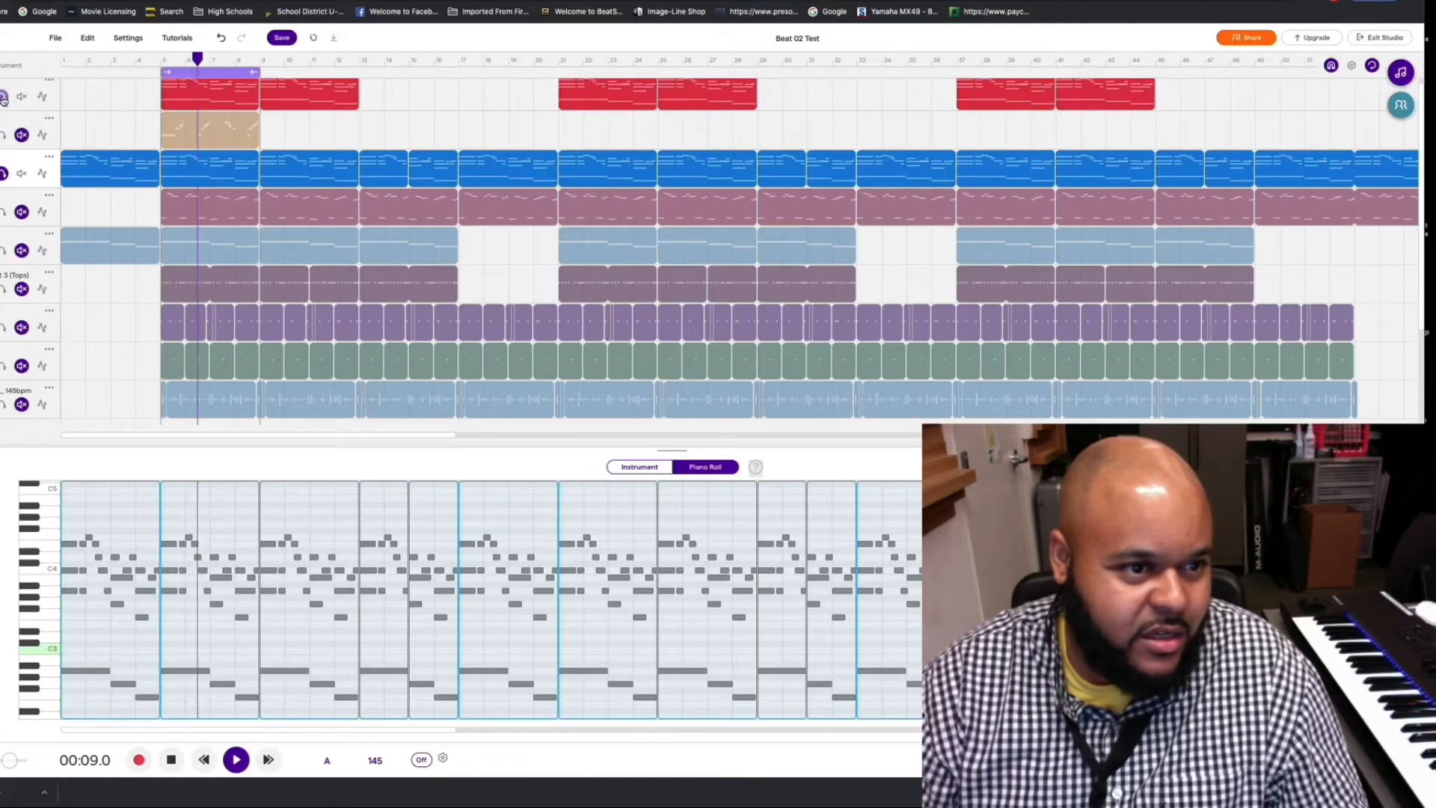
left_click(4, 97)
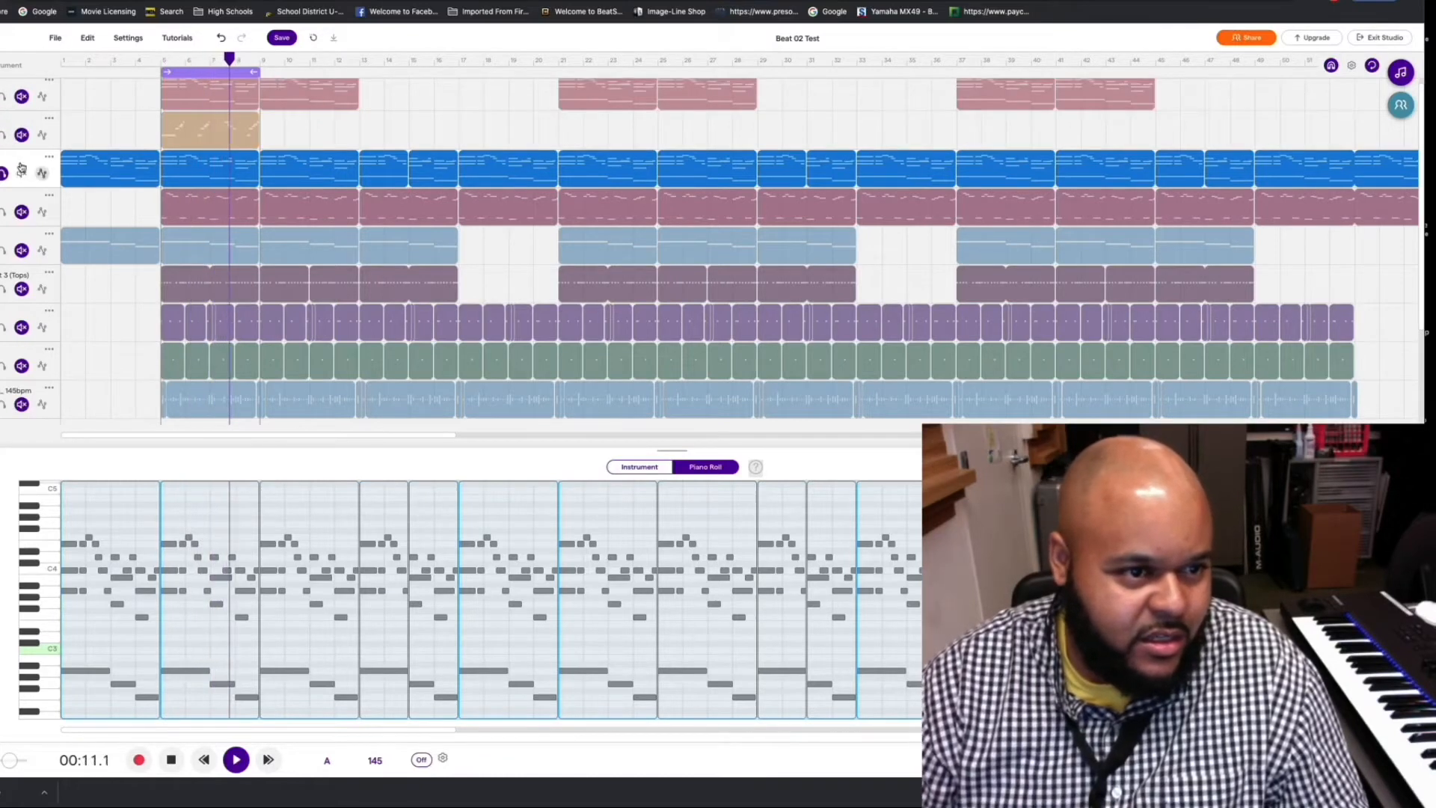
key("space")
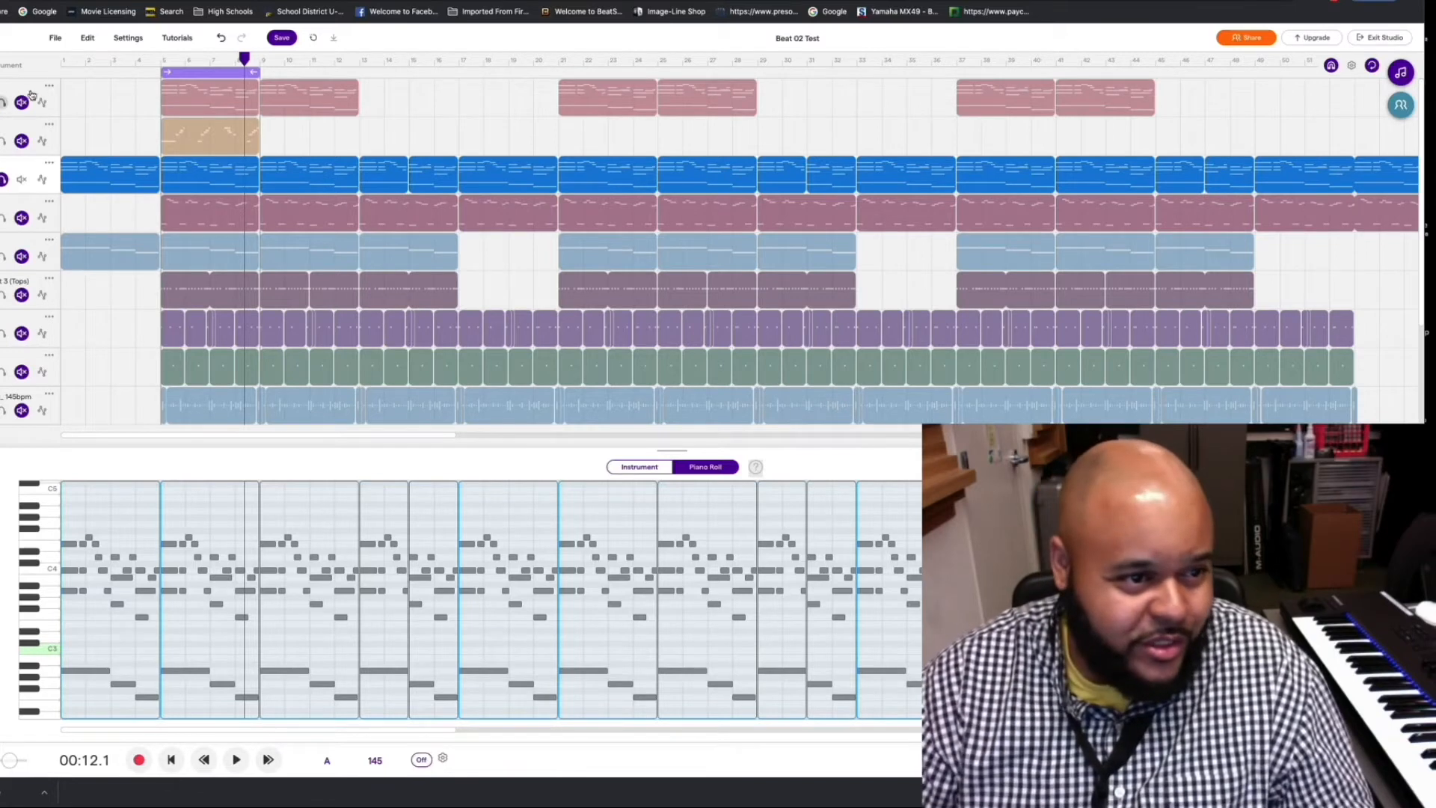
Move the playhead from bar 5 to bar 9 and select the Pianizer region between those bars
left_click(162, 59)
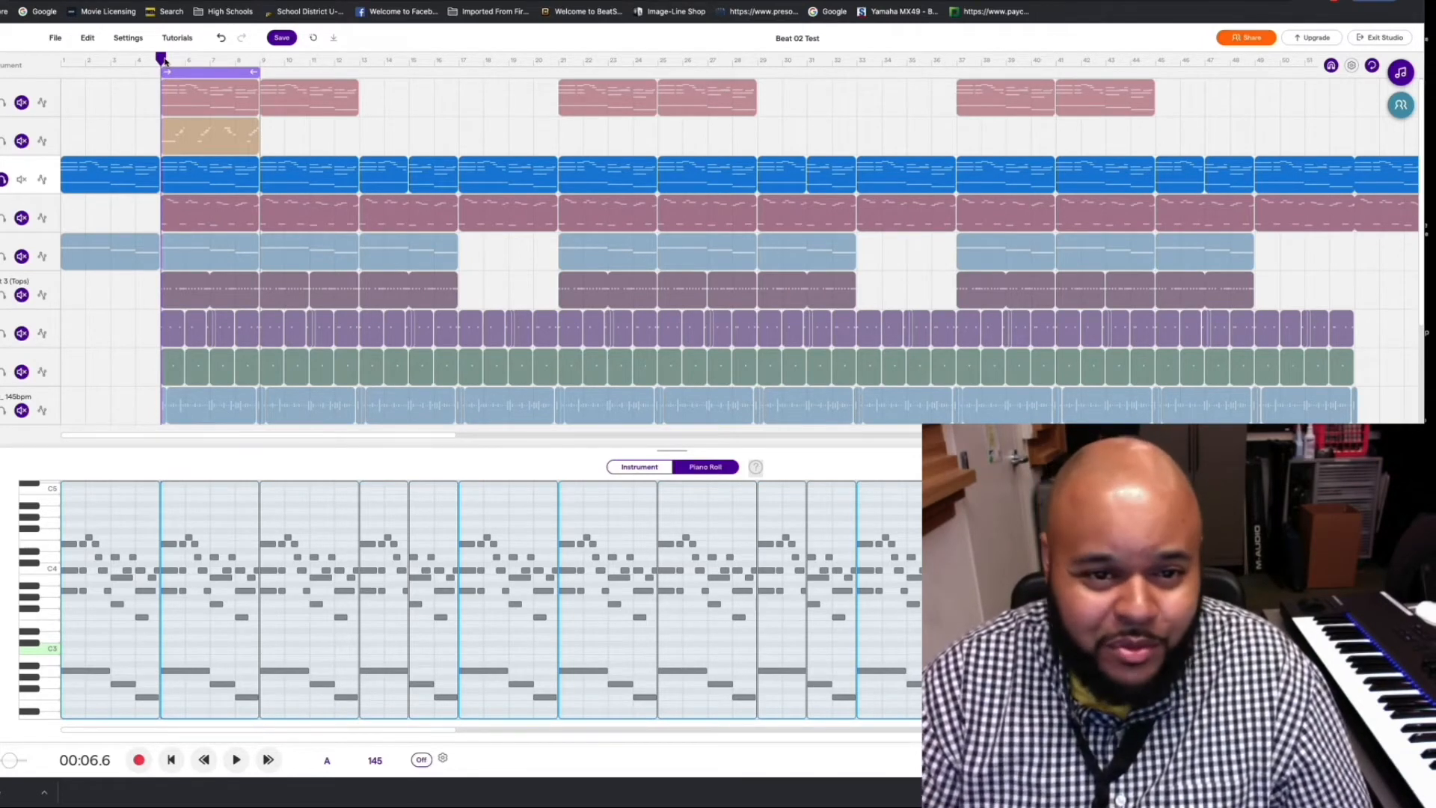
left_click_drag(164, 62, 260, 60)
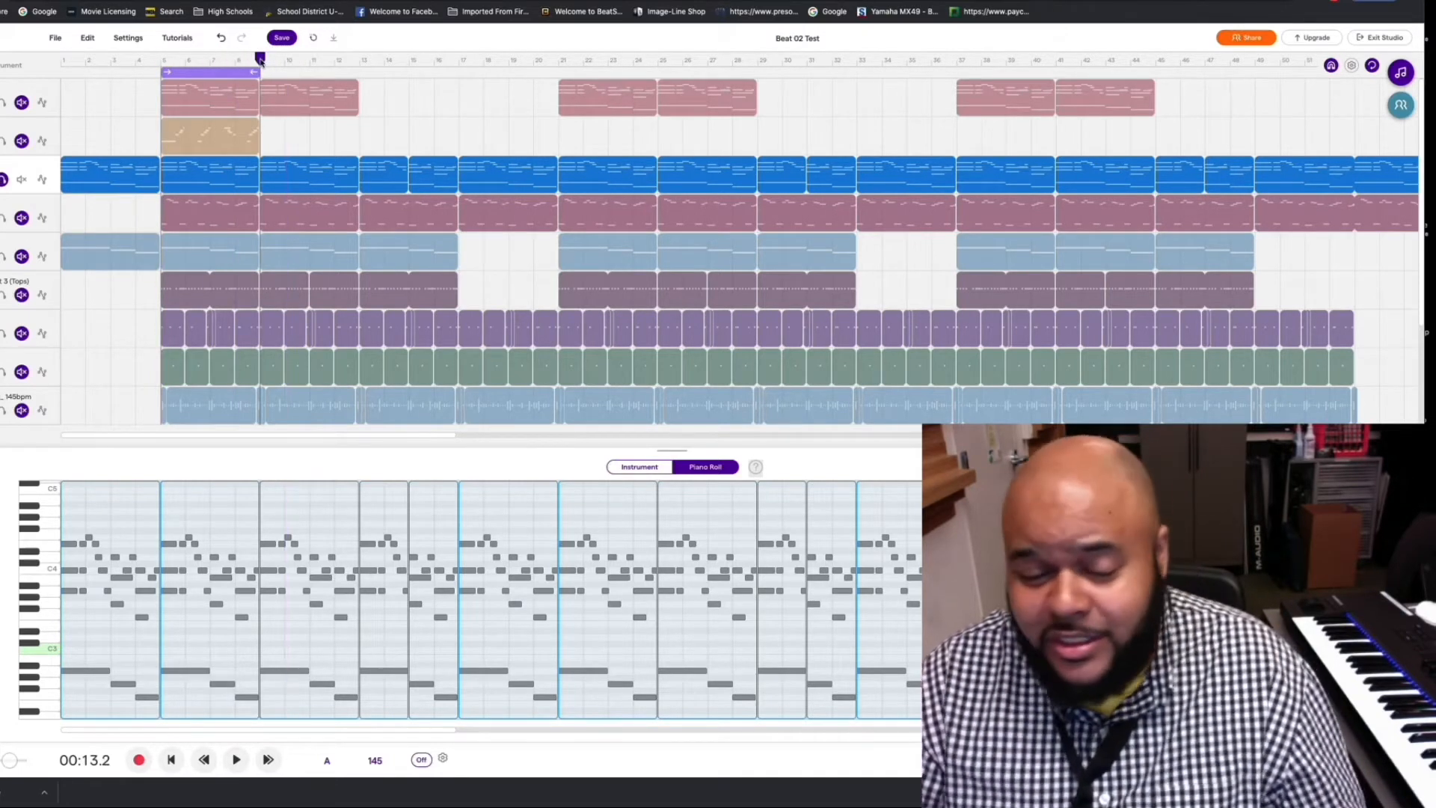
left_click(208, 169)
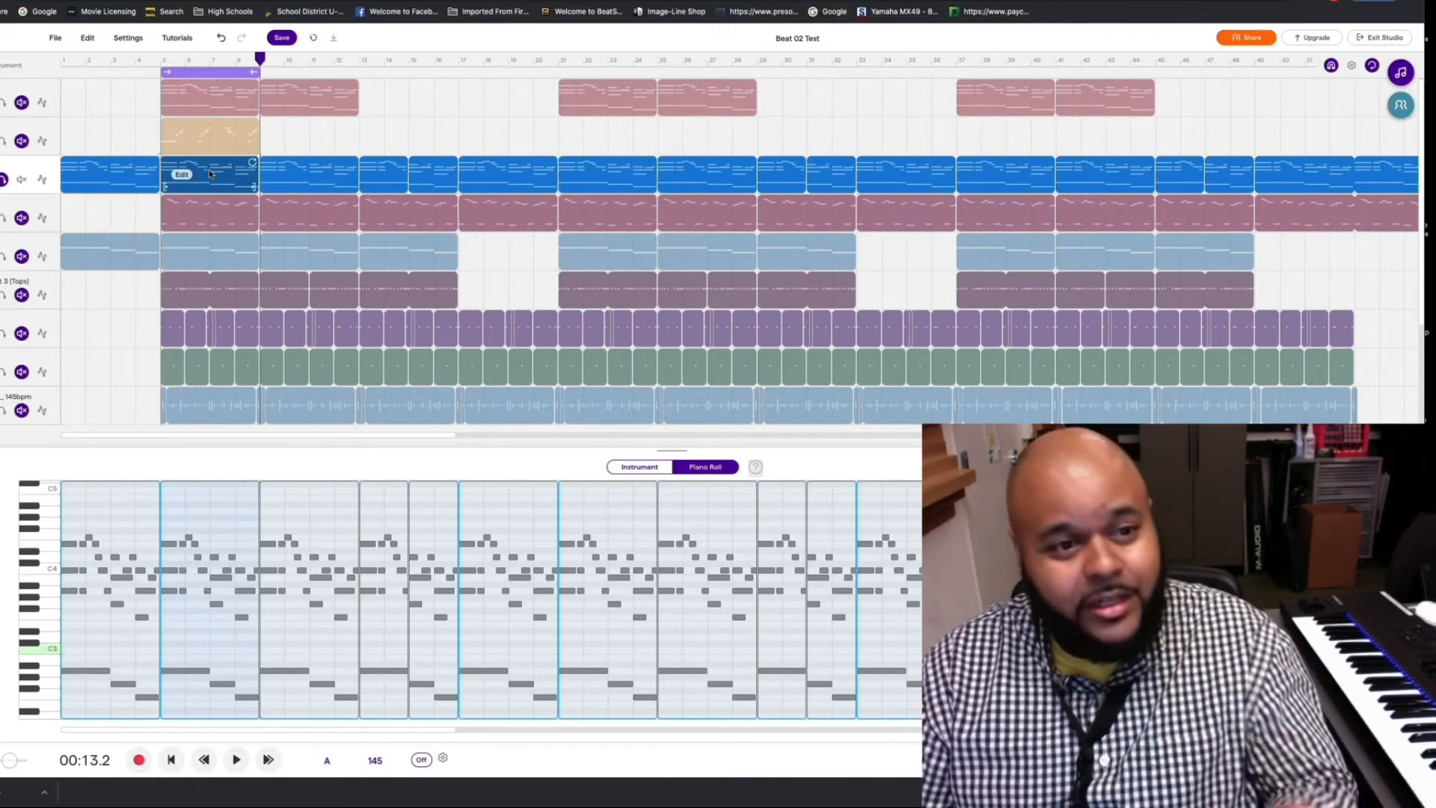
Step the playhead back over the four bars before bar 5 and leave it at the start of the project
left_click(160, 60)
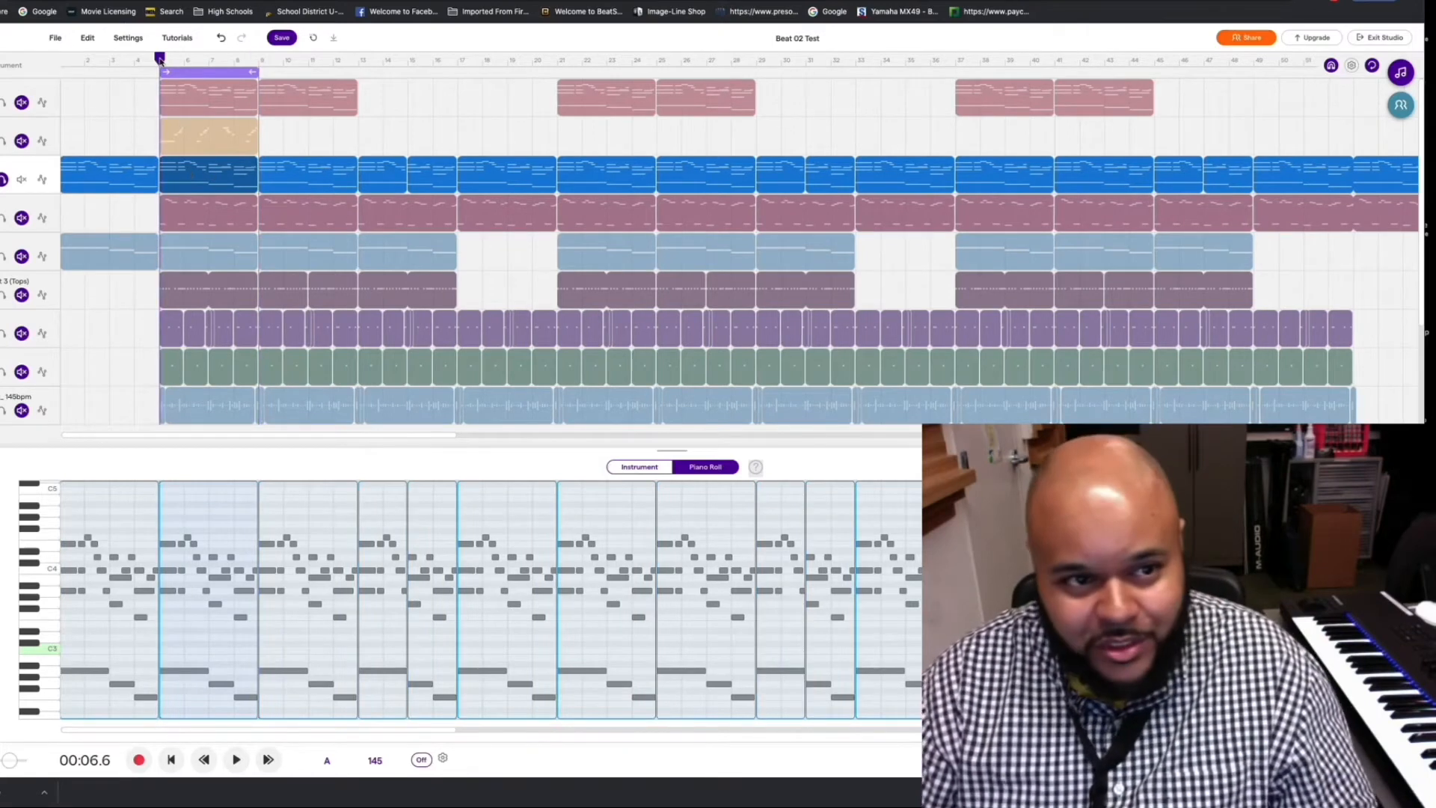
left_click_drag(159, 59, 28, 71)
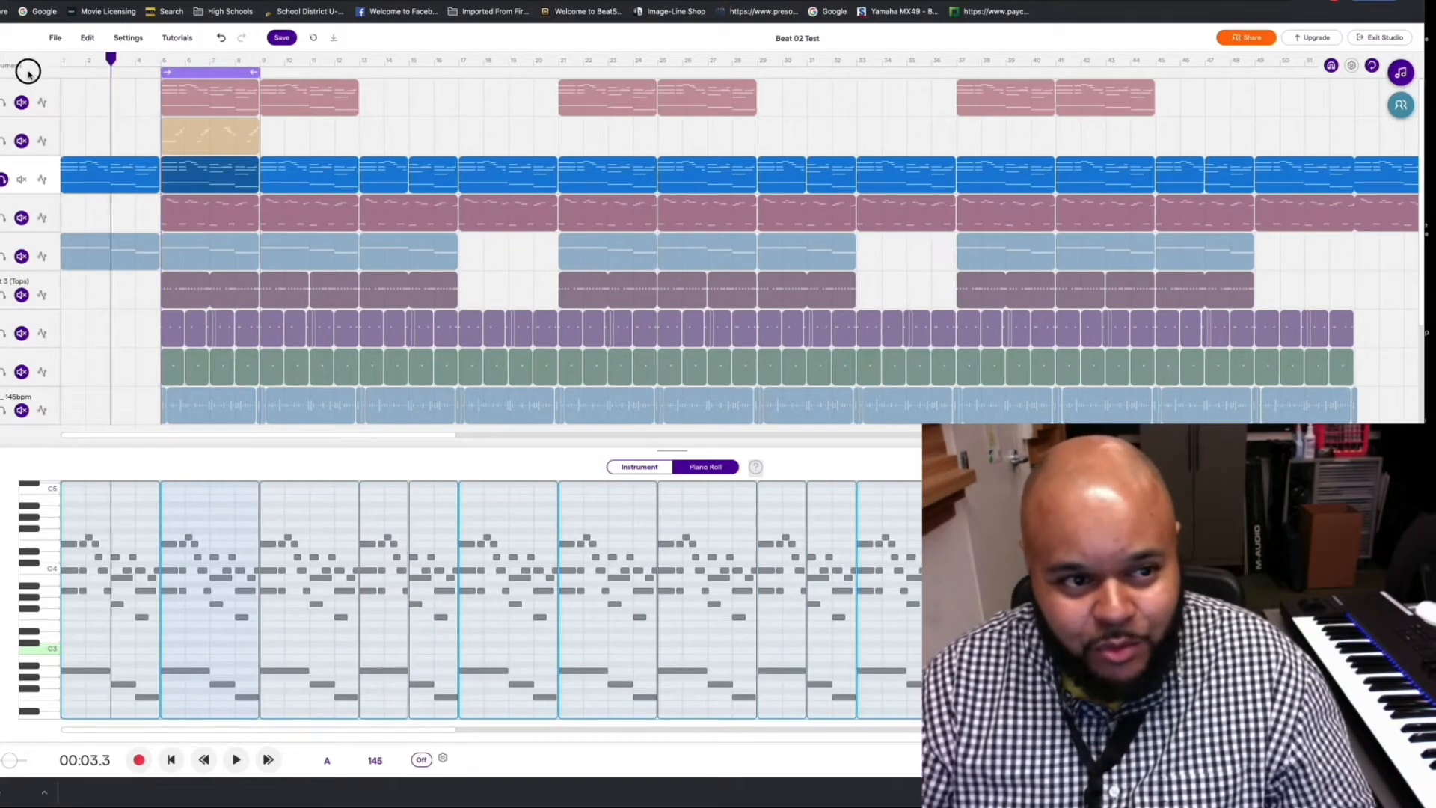
left_click(159, 60)
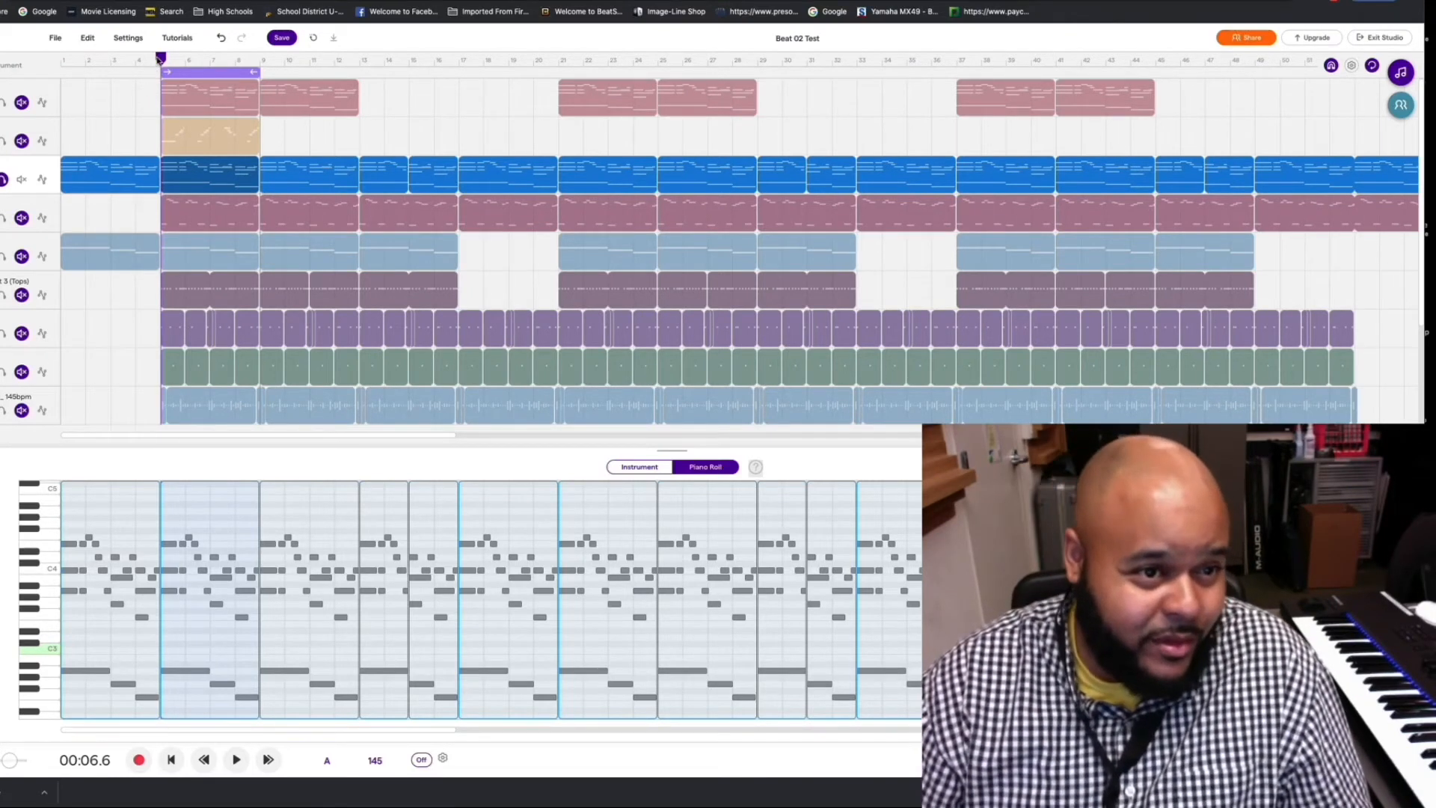
left_click_drag(159, 60, 48, 70)
left_click(110, 62)
left_click(160, 59)
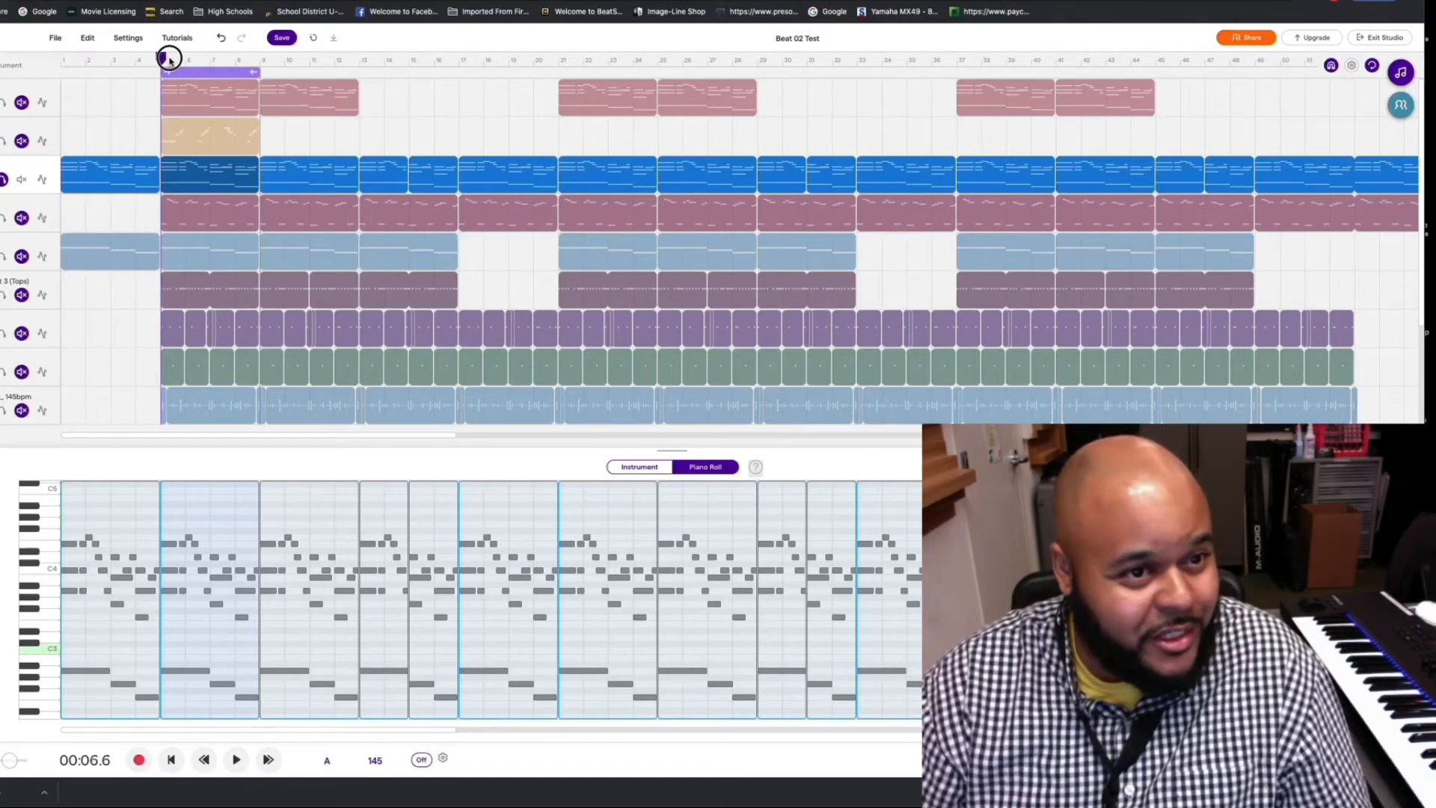
left_click_drag(169, 59, 85, 66)
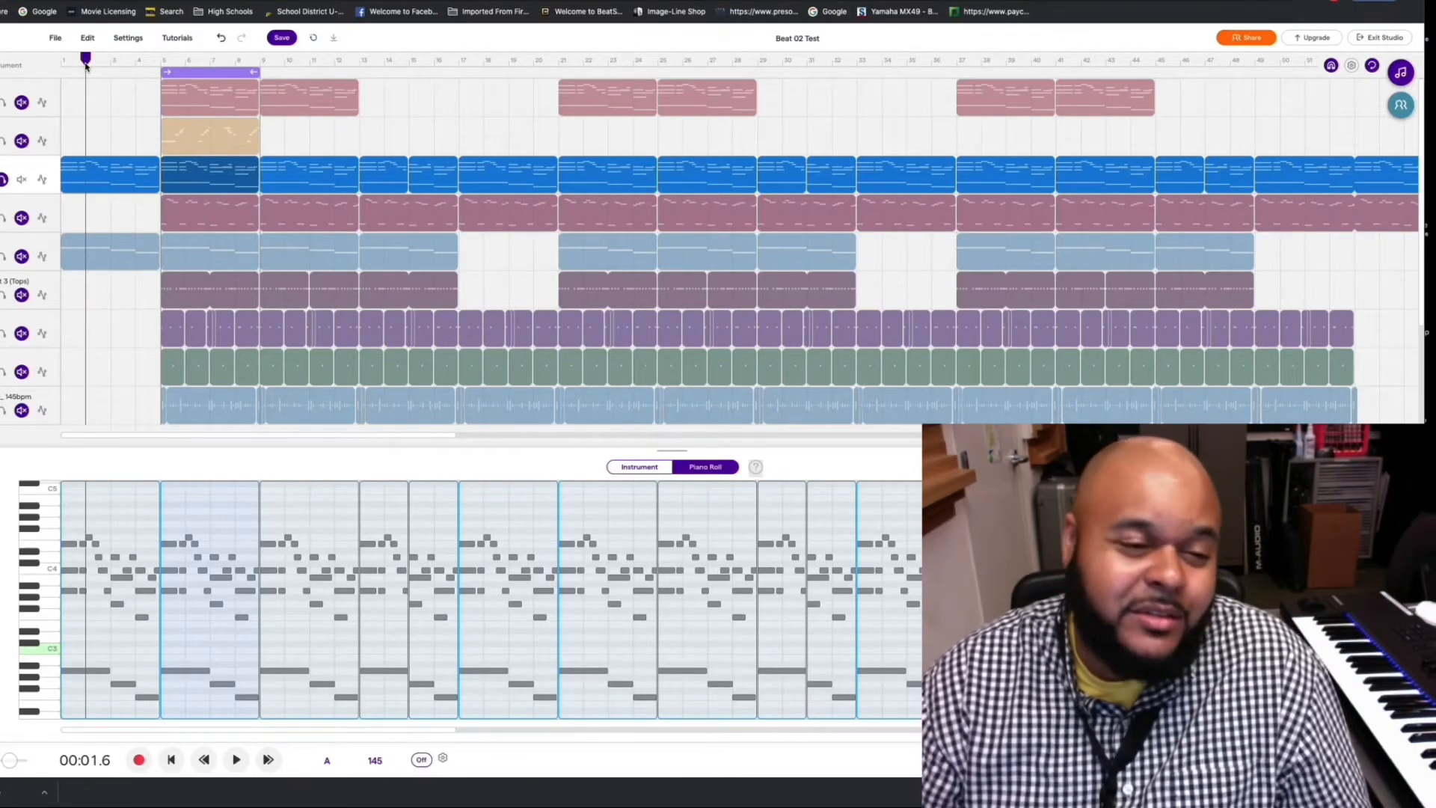
left_click(66, 60)
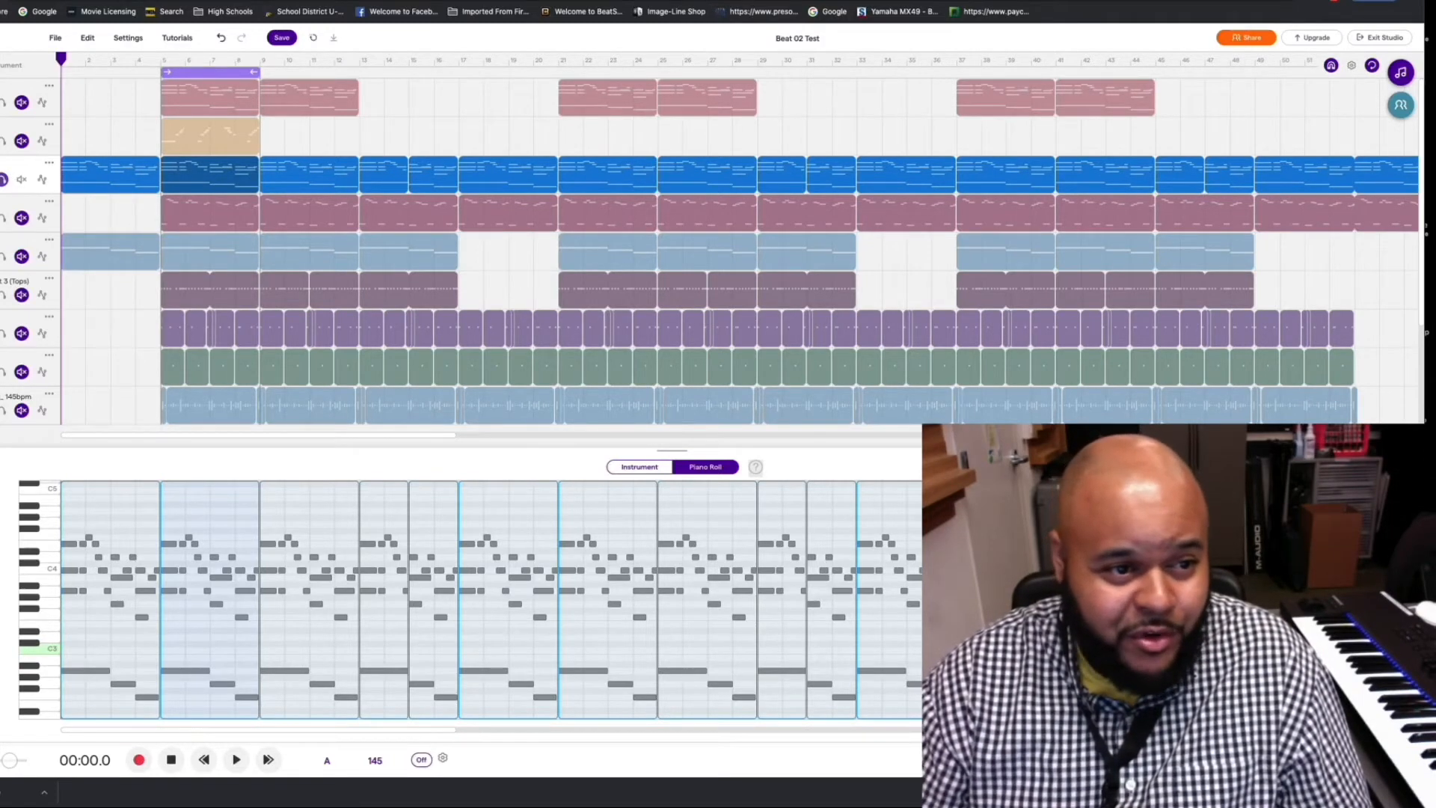
Examine the Pianizer track's options, including Duplicate track, and close them without applying any
left_click(50, 167)
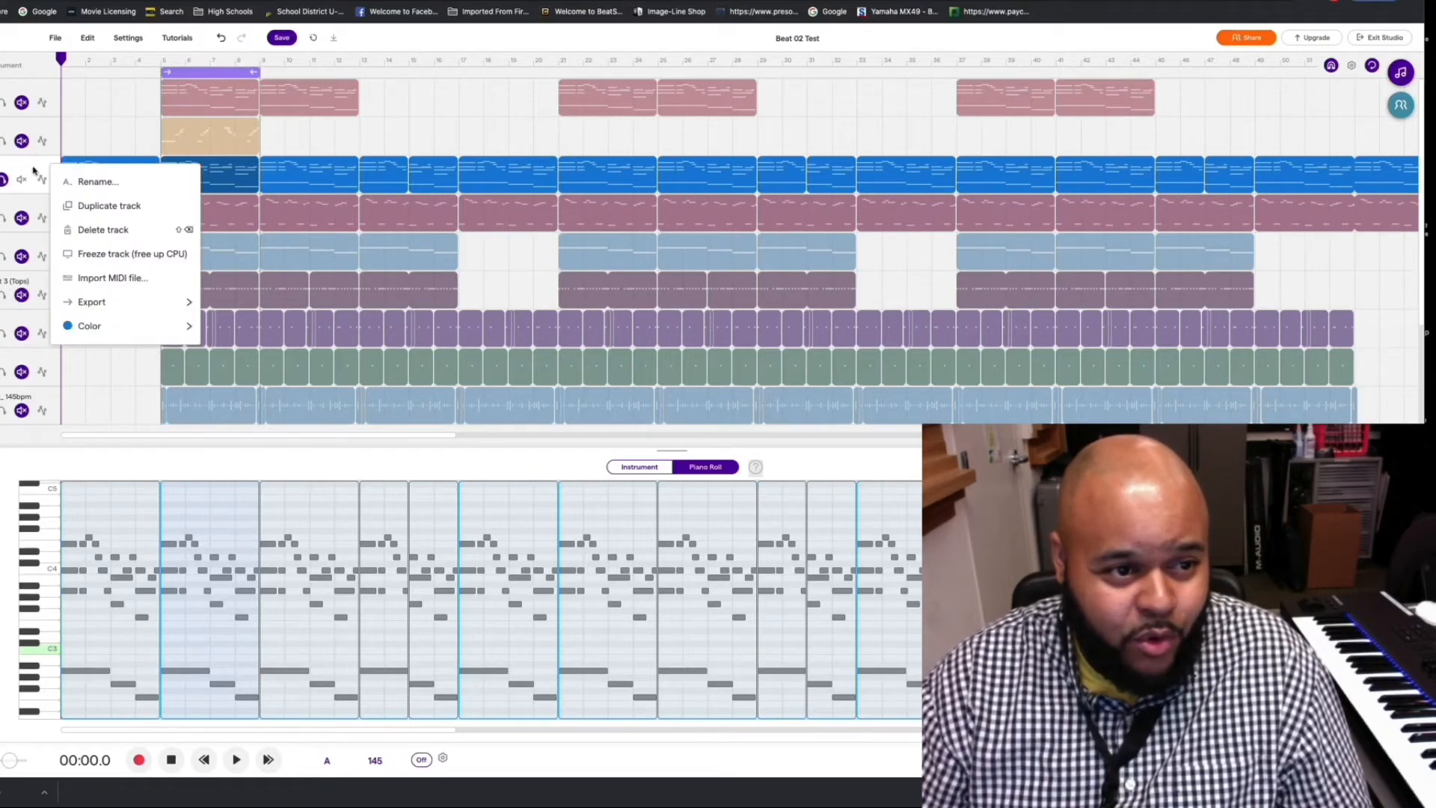
left_click(22, 169)
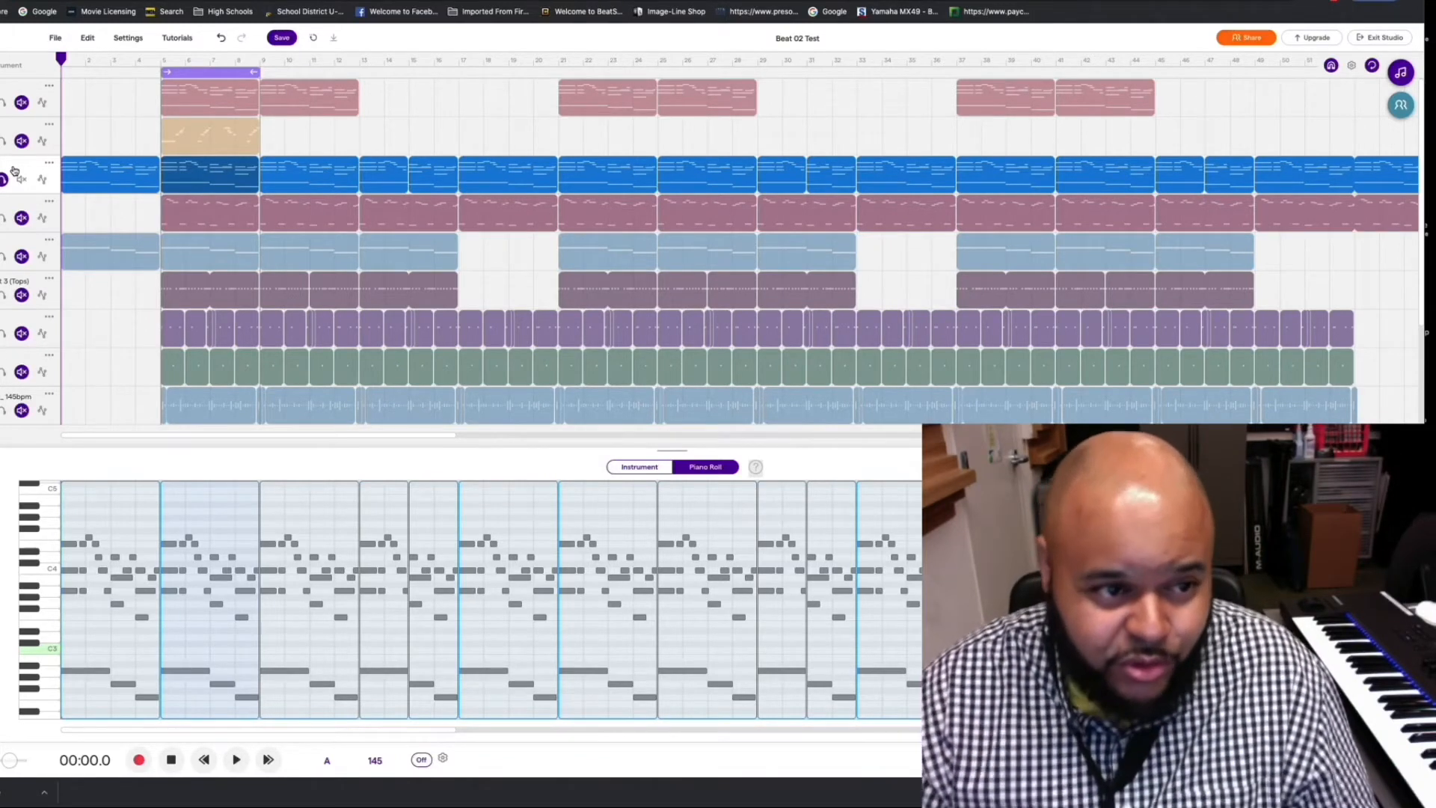
mouse_move(228, 128)
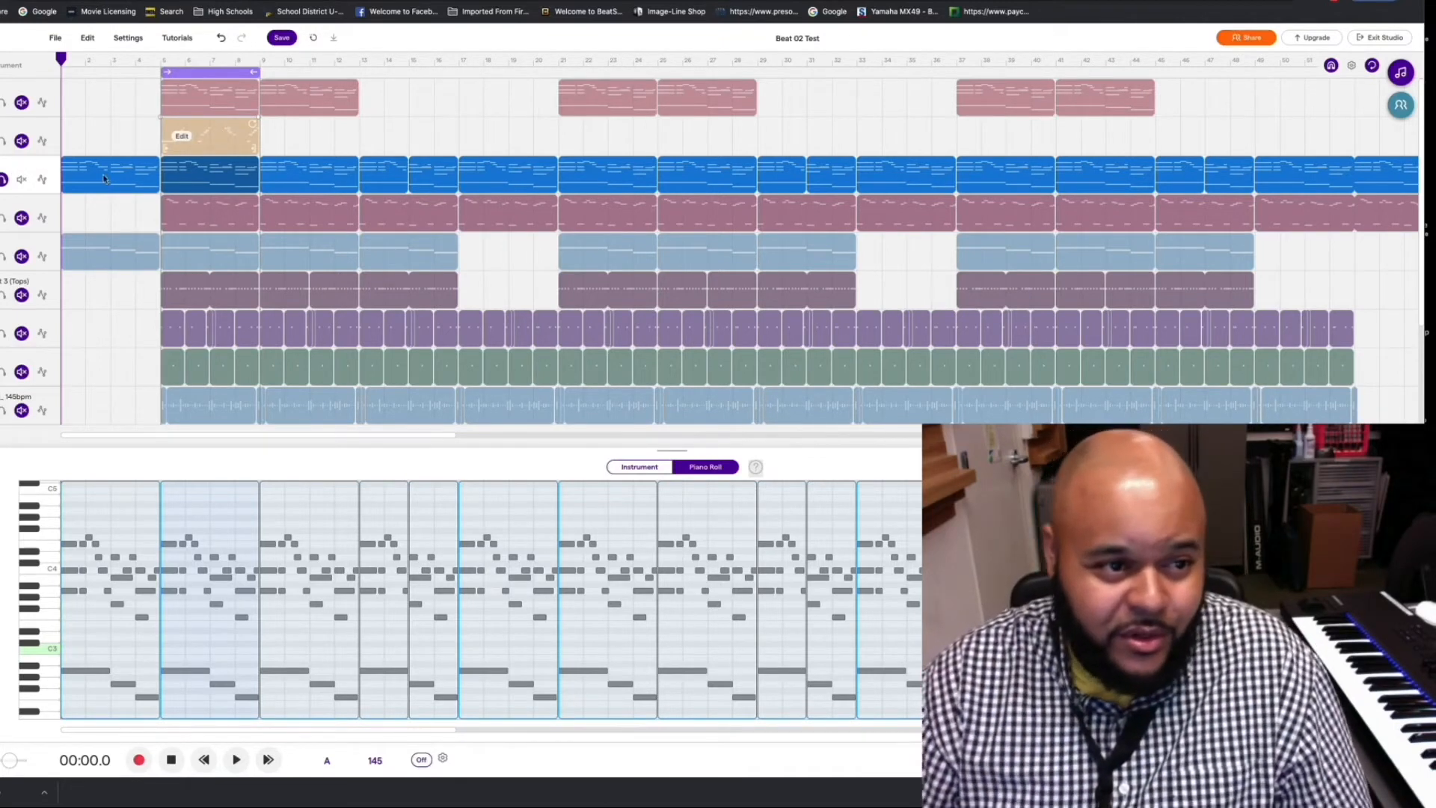
right_click(56, 165)
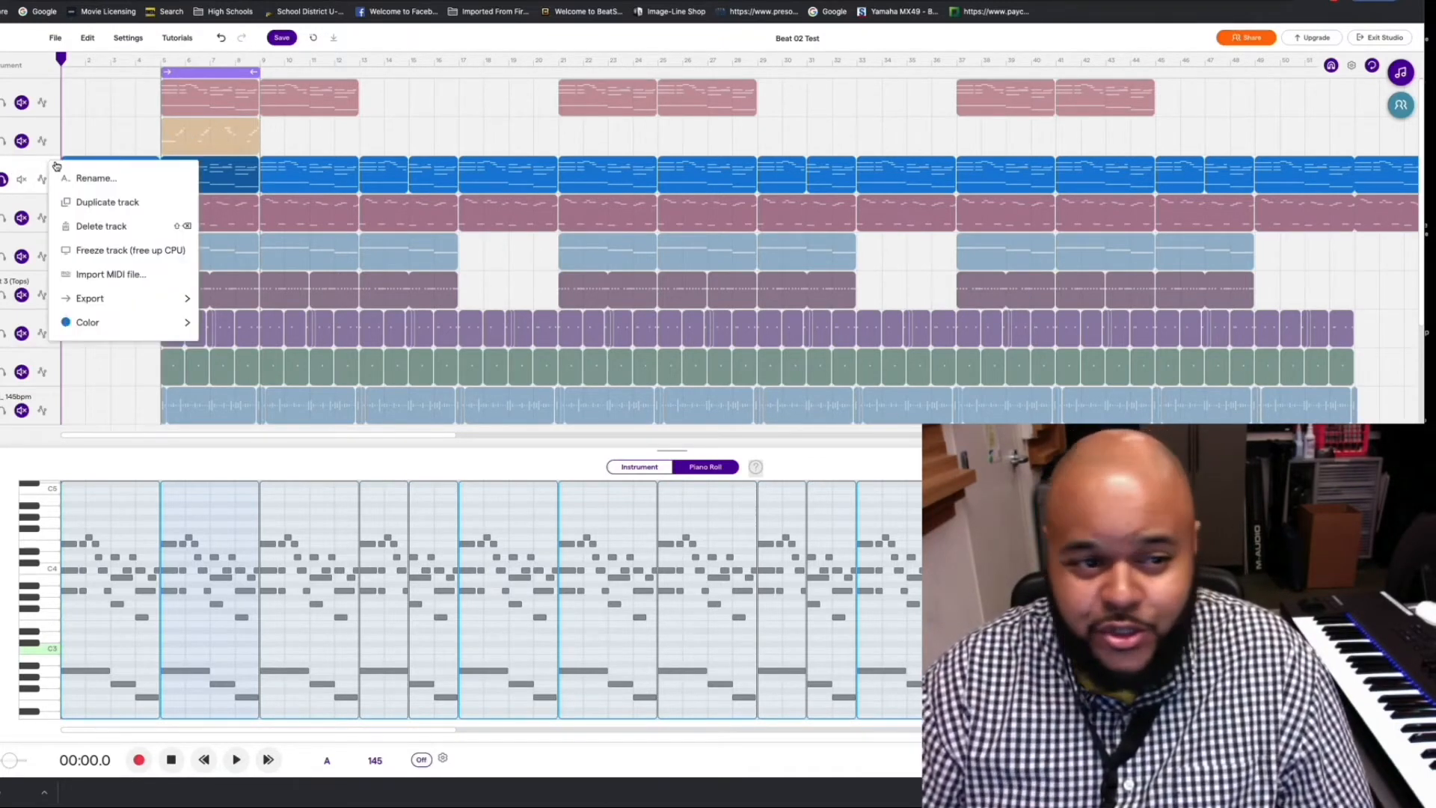
left_click(12, 163)
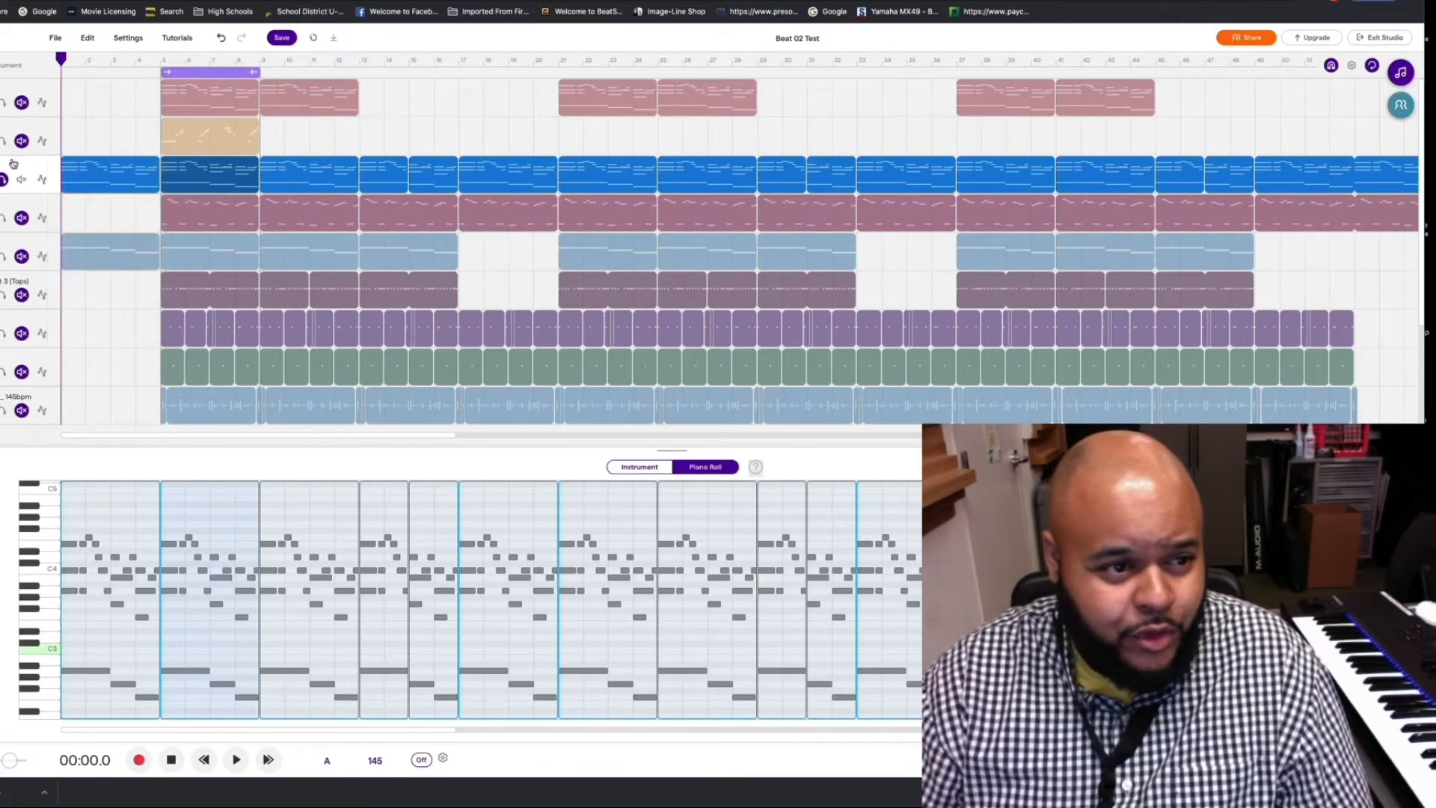
right_click(58, 167)
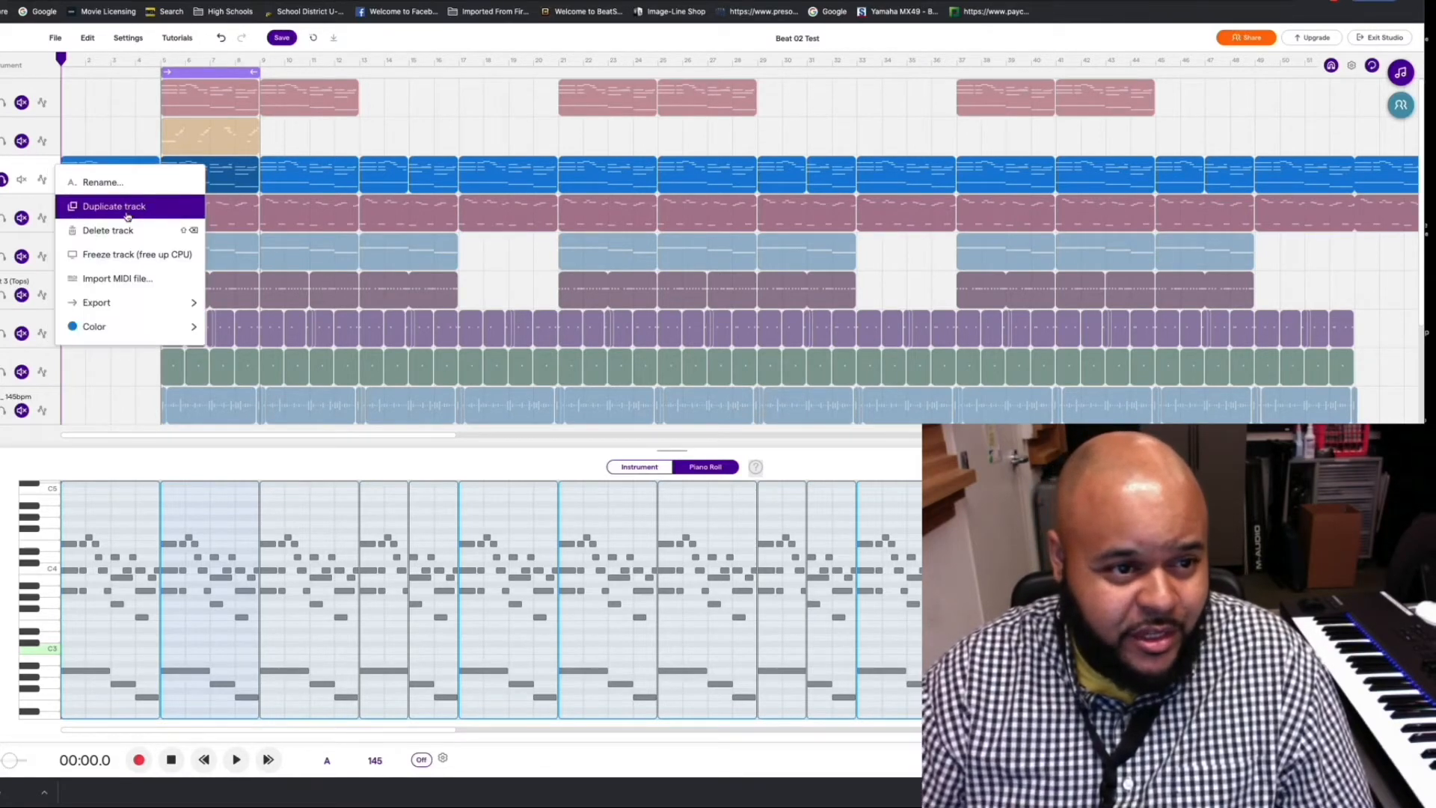
left_click(870, 364)
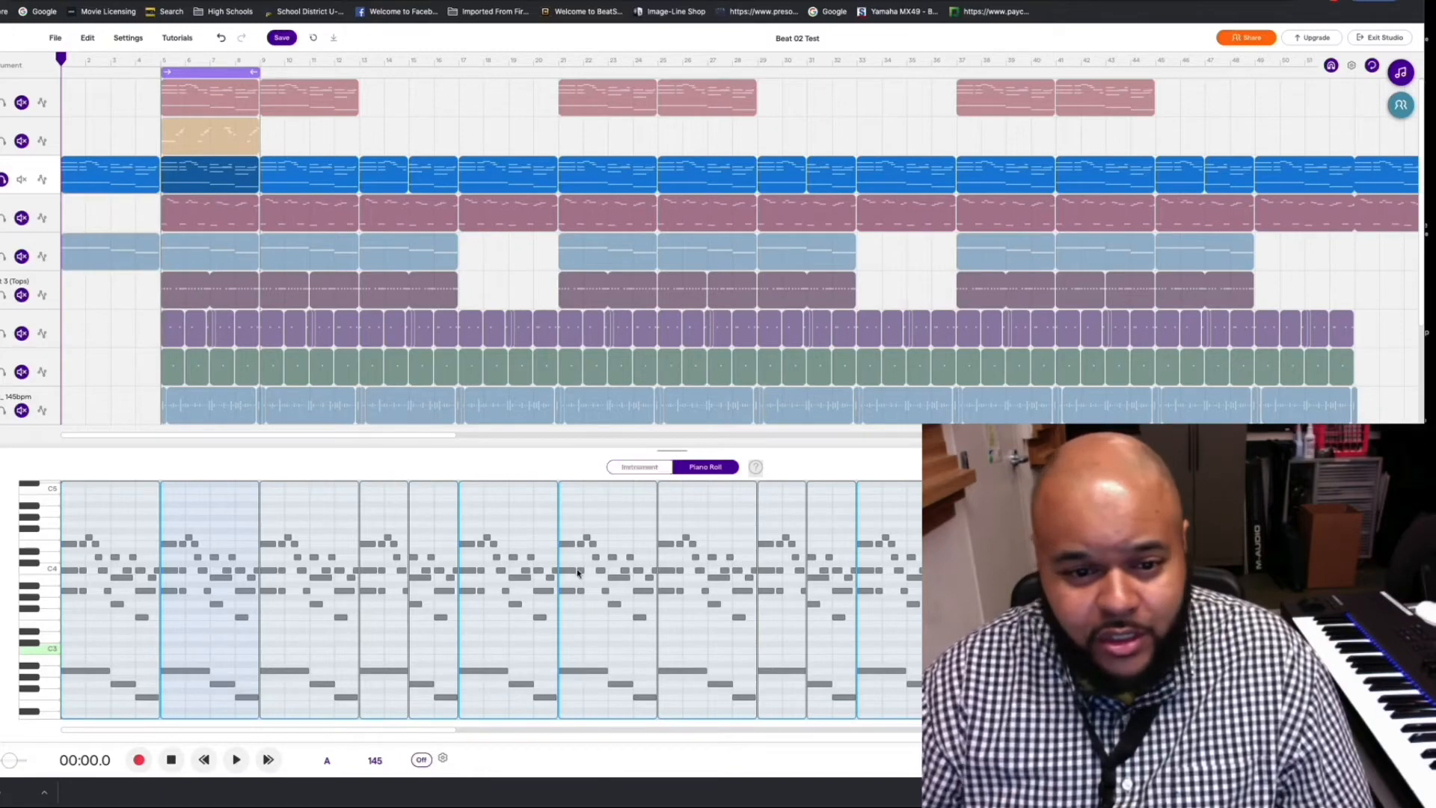
View the Pianizer track's instrument presets in the Keyboards Pianos category and close the list without changing the preset
left_click(649, 469)
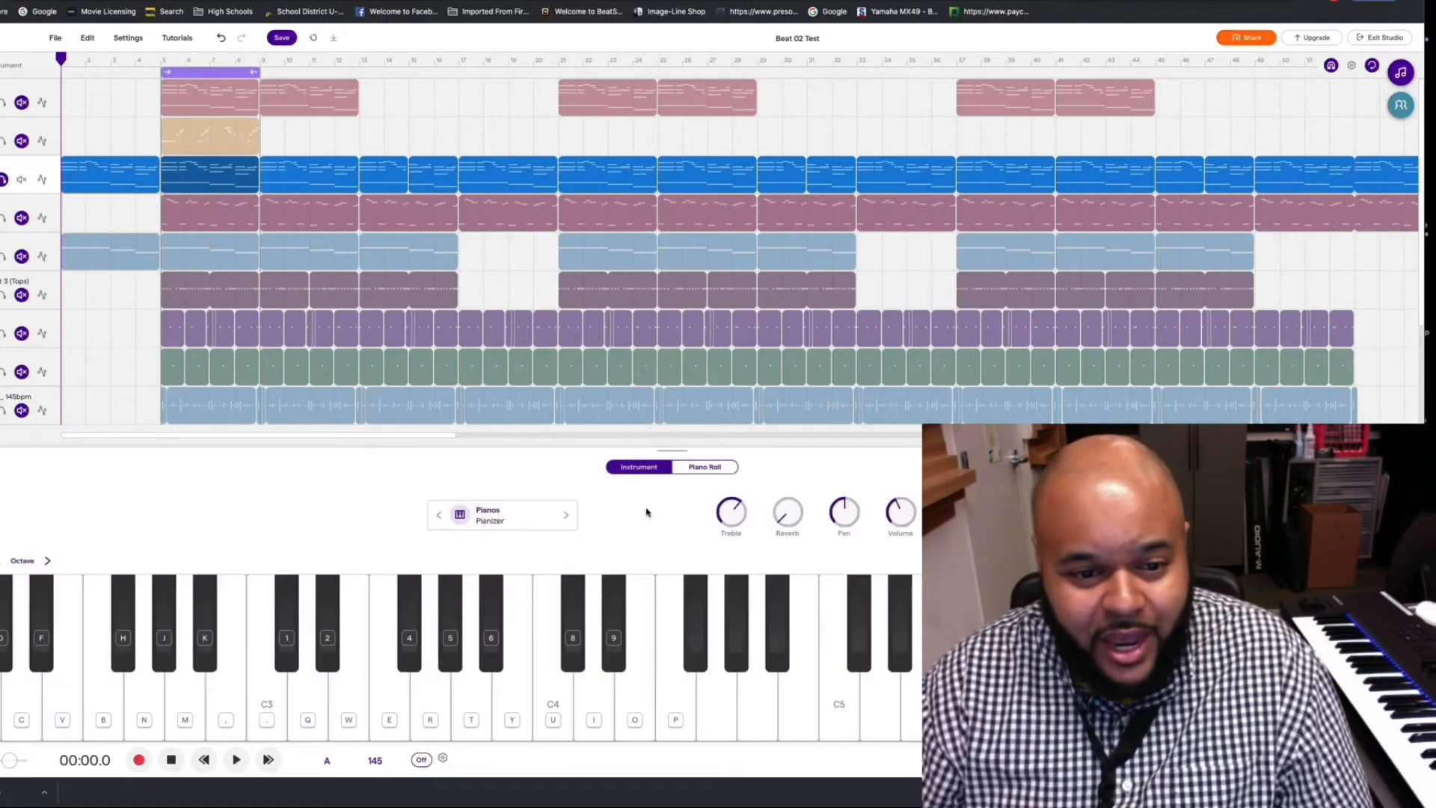
left_click(528, 524)
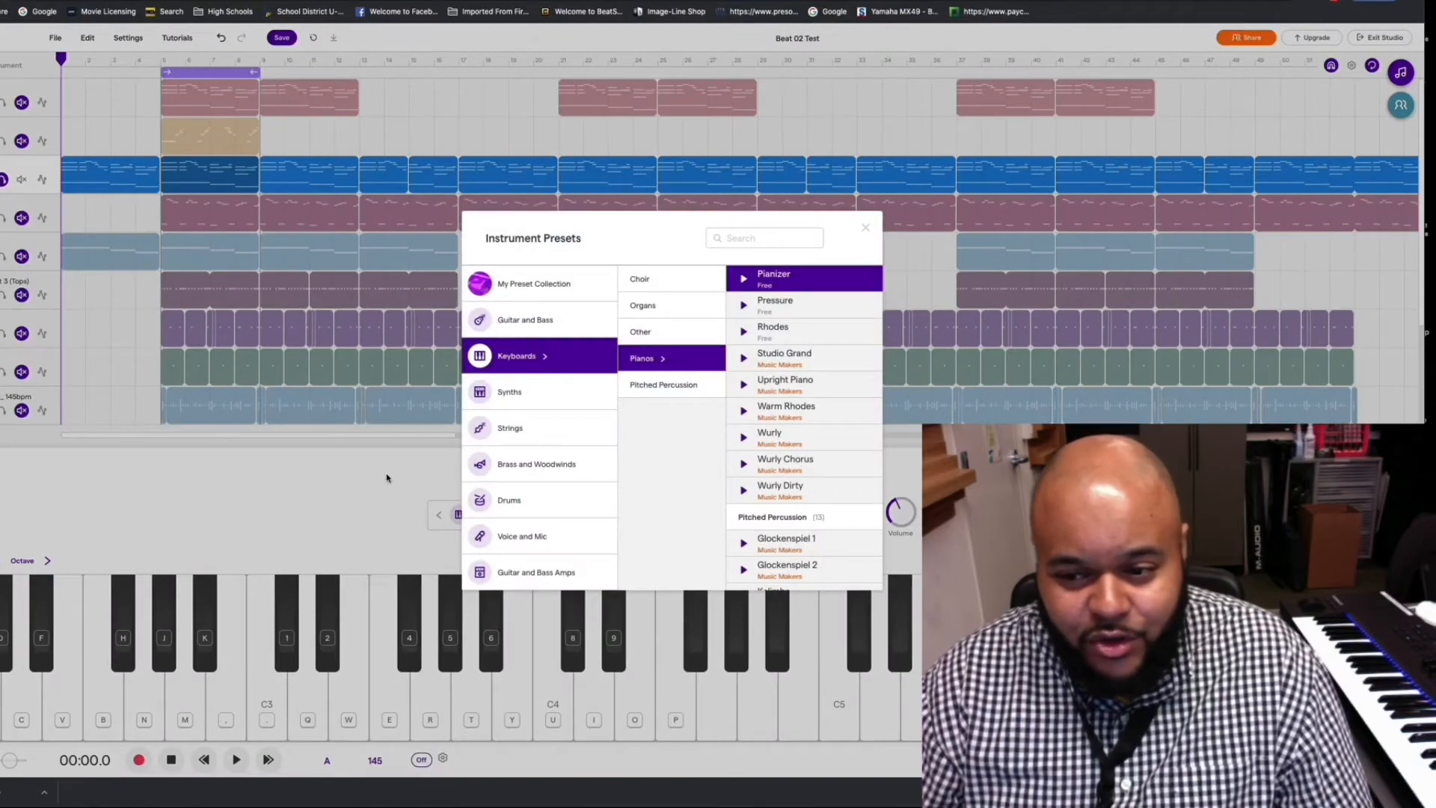
left_click(387, 478)
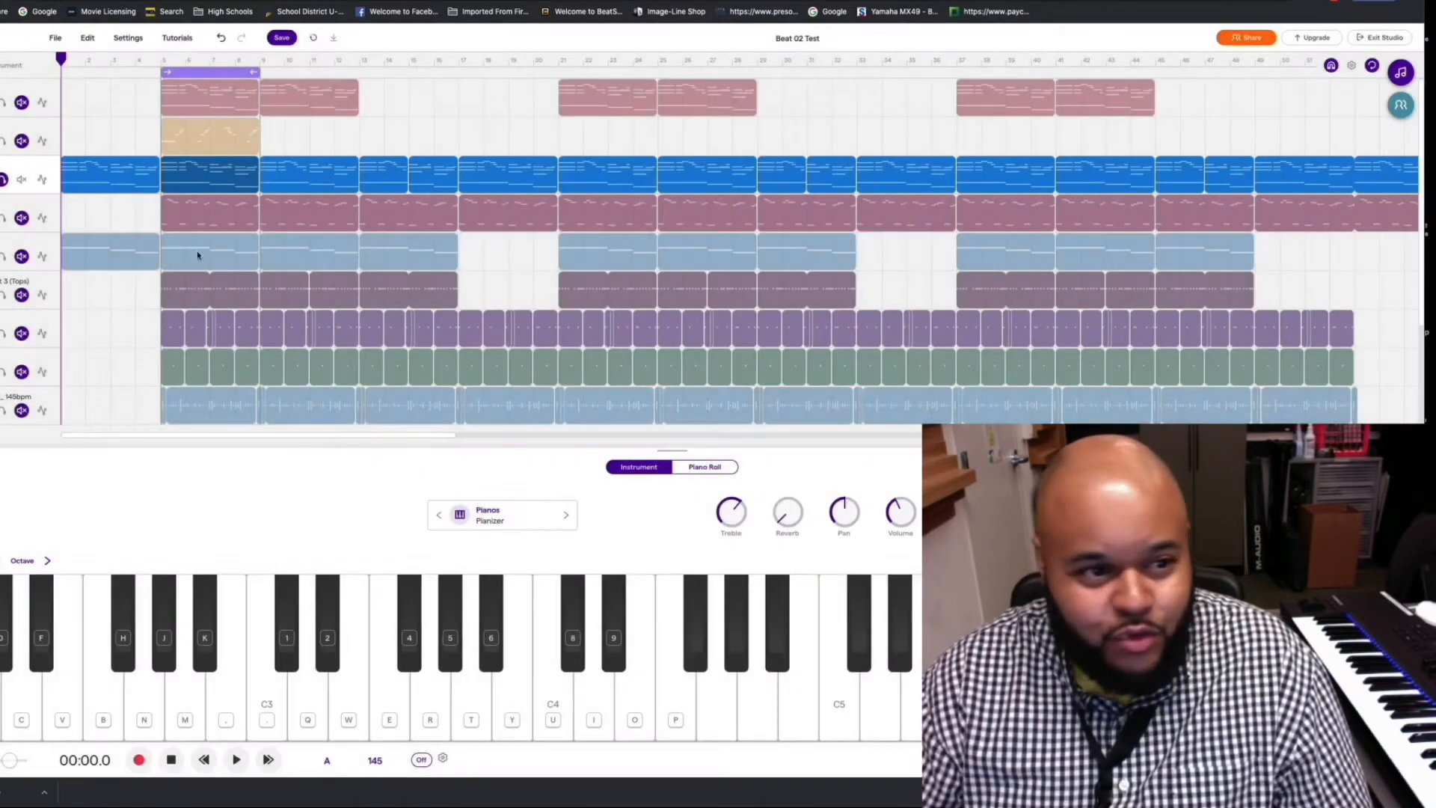
Reopen the Pianizer track's options and dismiss the free-trial offer
left_click(52, 163)
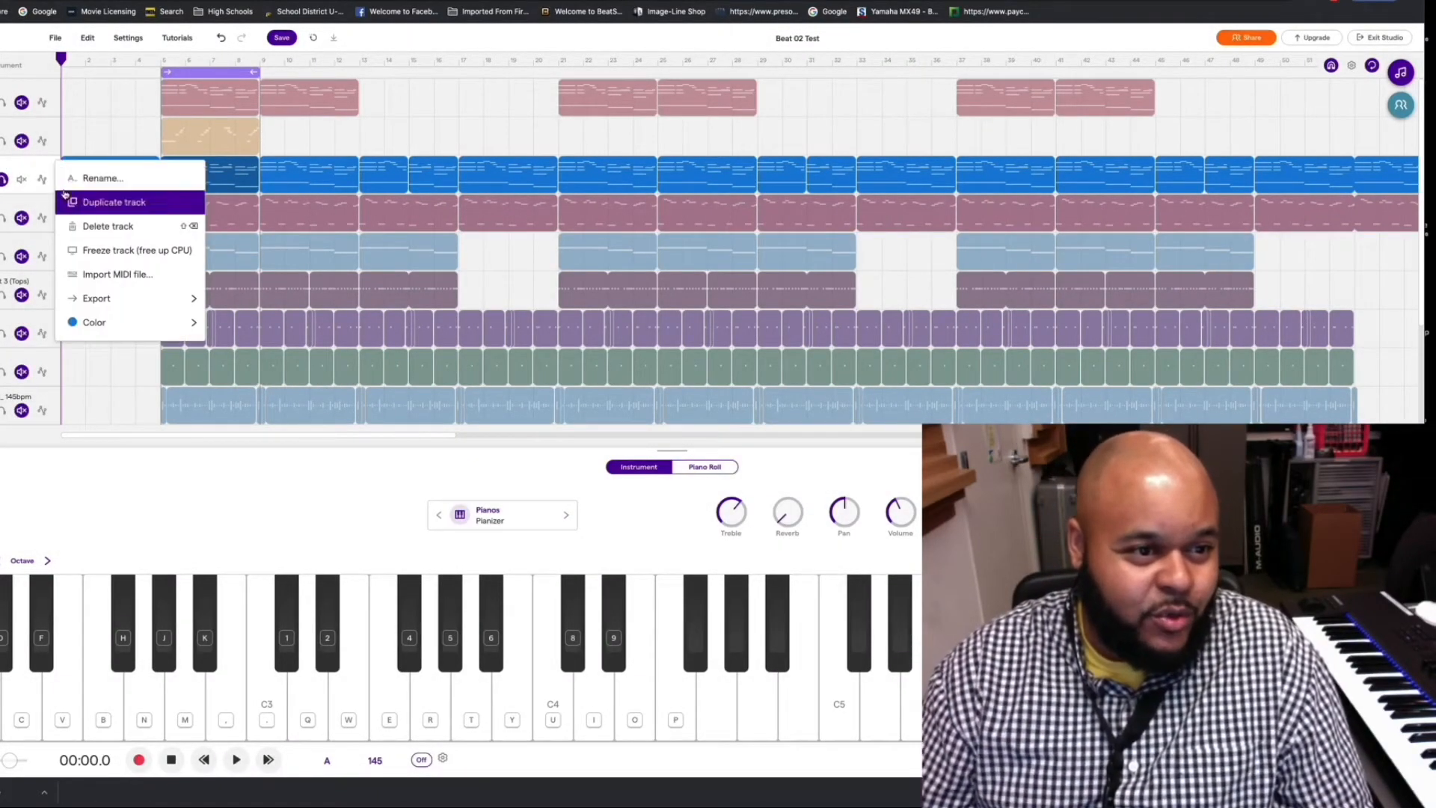
left_click(65, 195)
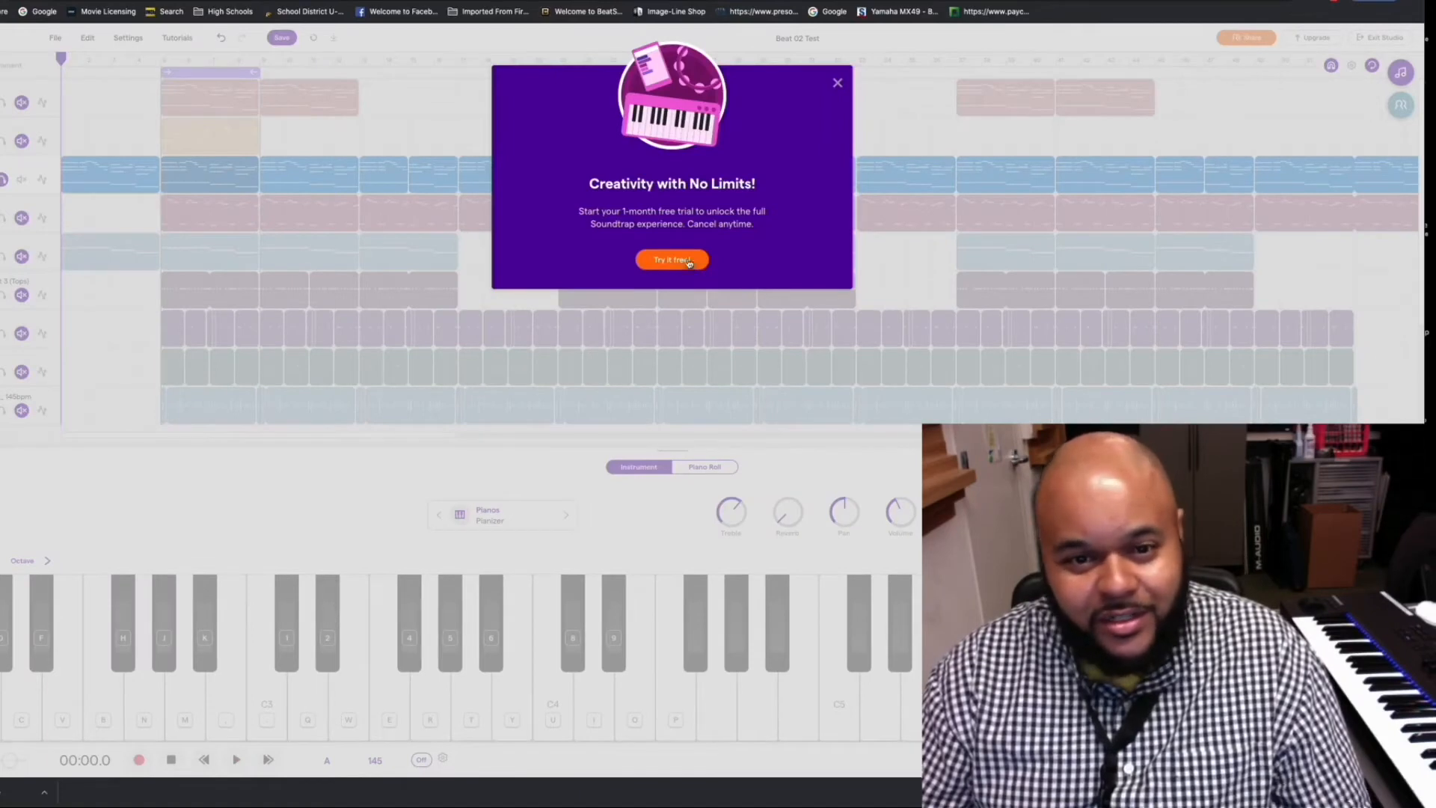
left_click(689, 262)
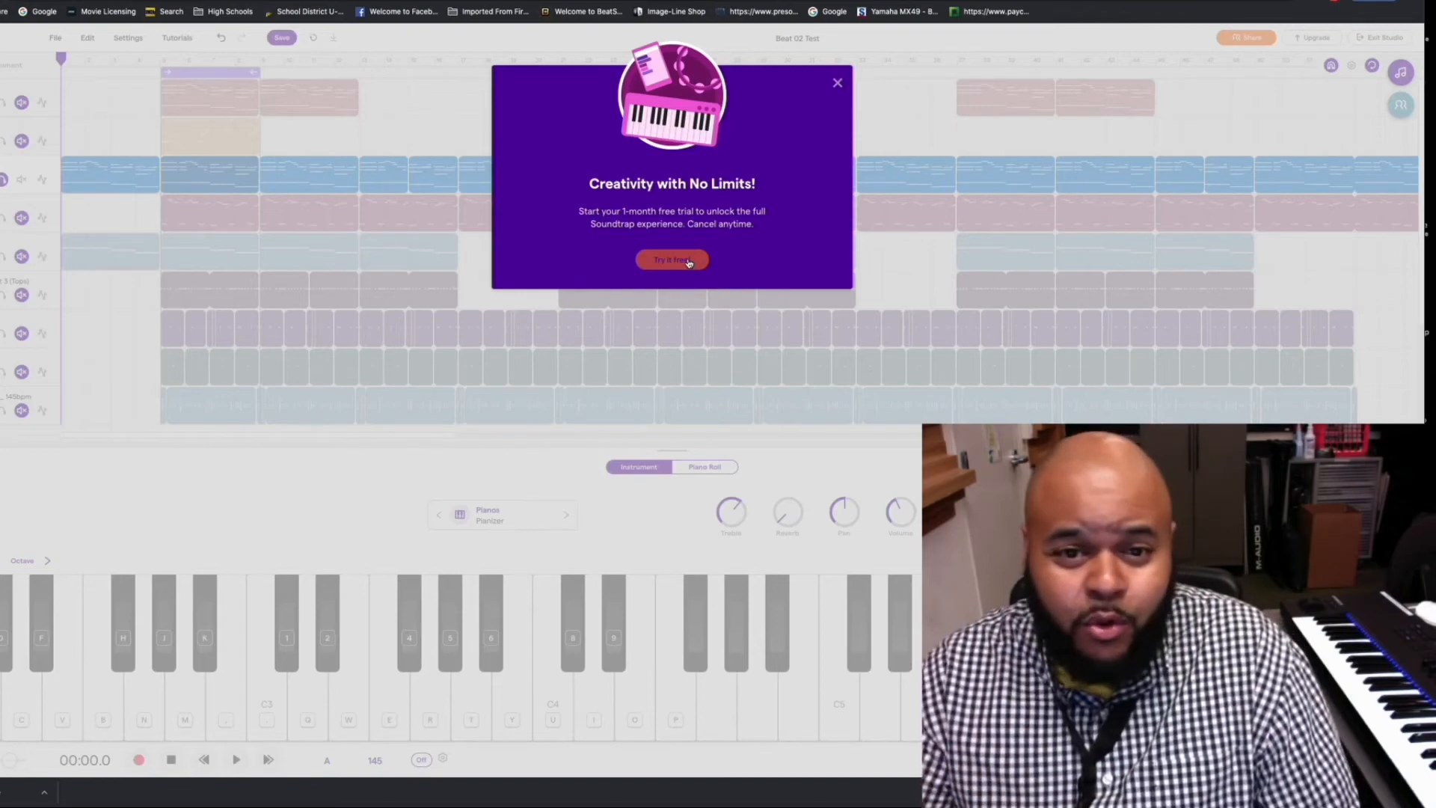
left_click(837, 83)
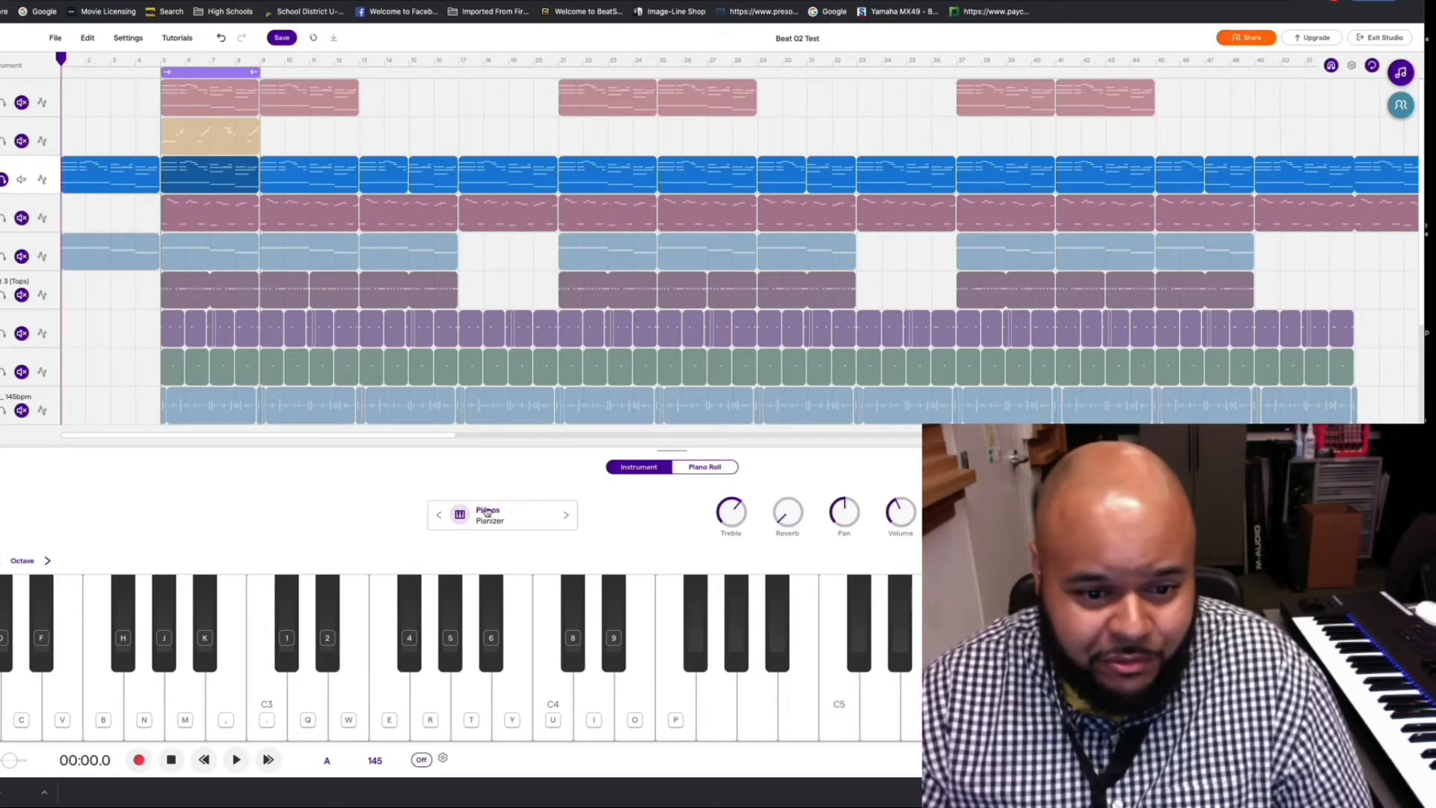
Open the Pianizer track's effects and lower the Basic Amp's Bass and Treble while raising its Reverb slightly
left_click(961, 514)
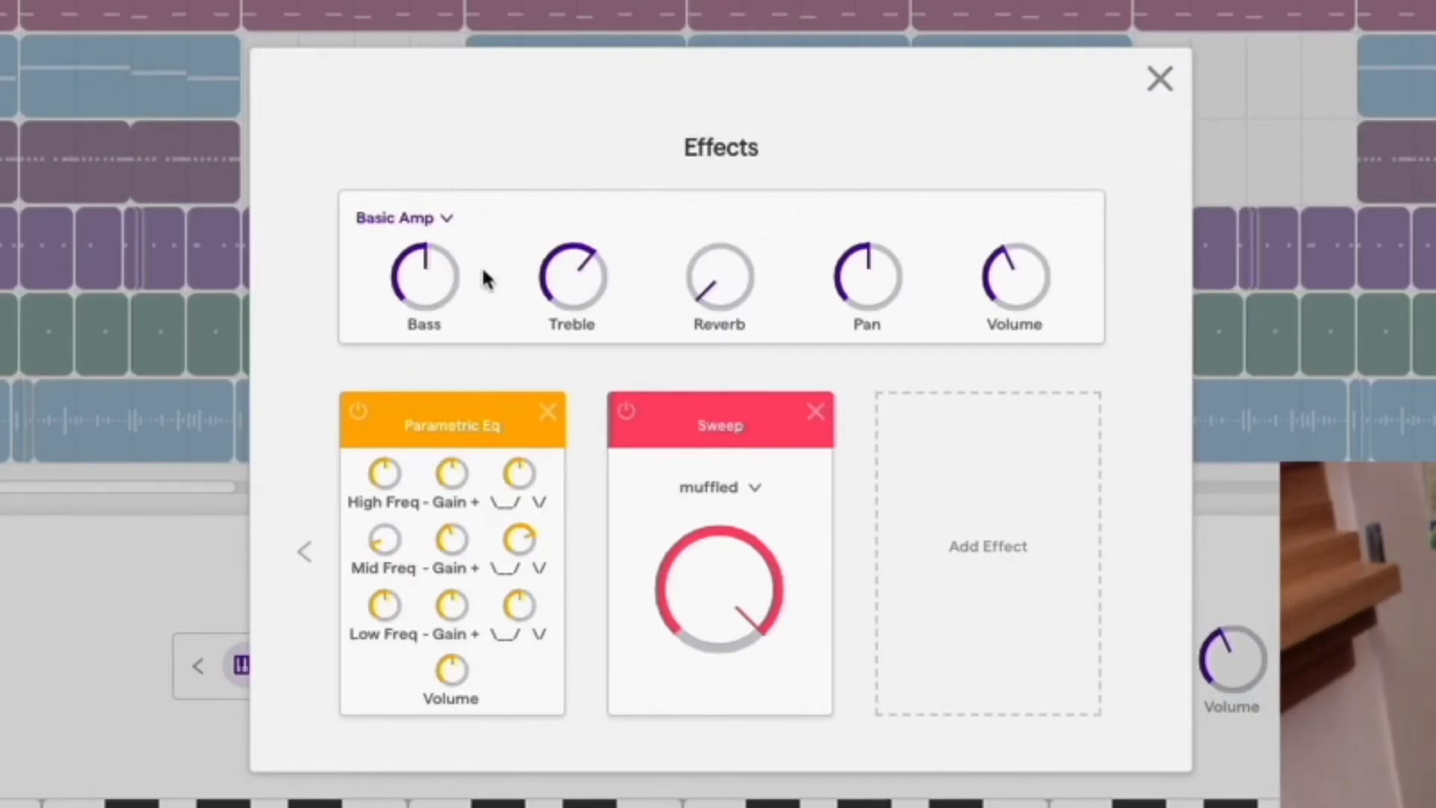
left_click_drag(424, 304, 398, 372)
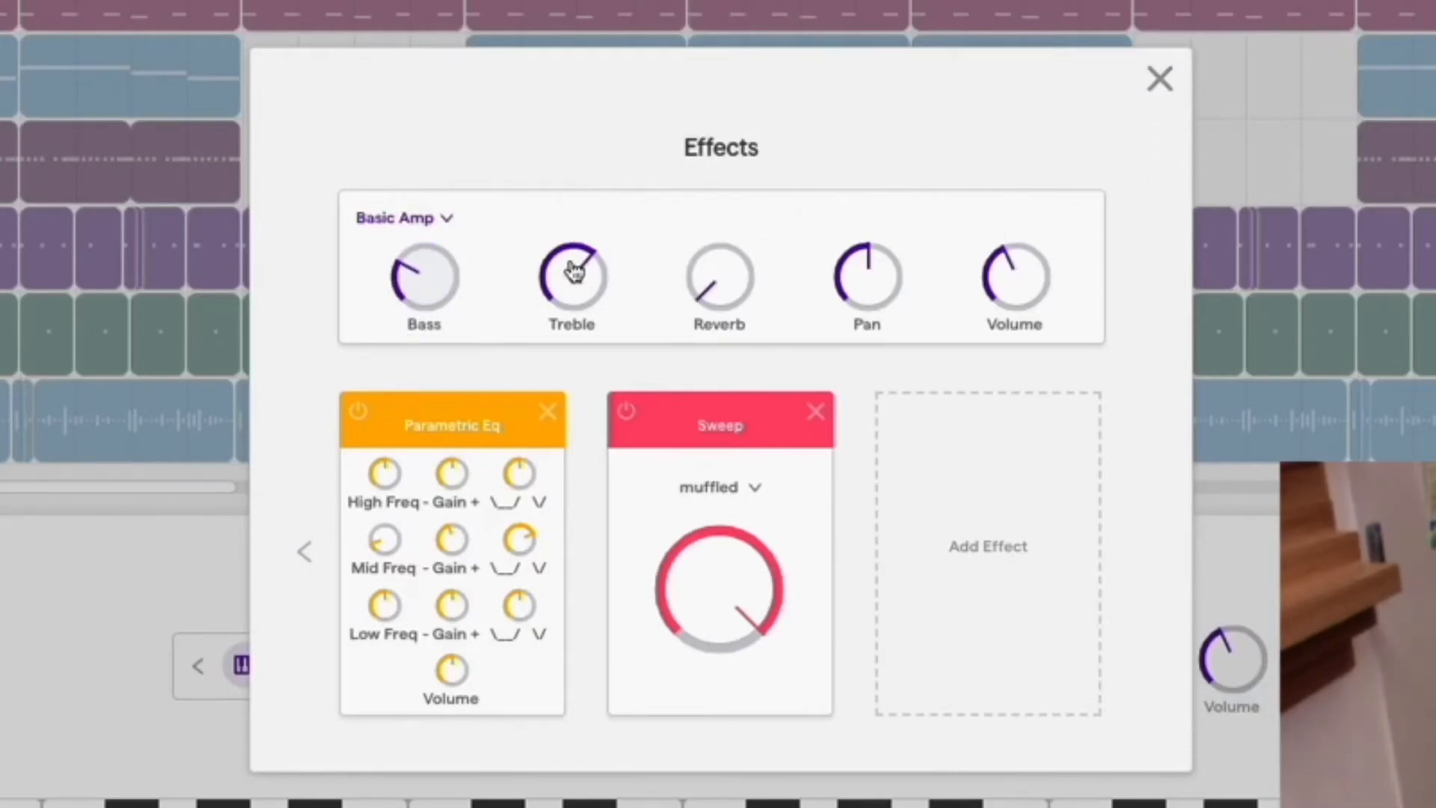
mouse_move(576, 273)
left_mouse_down()
mouse_move(546, 388)
mouse_move(578, 269)
left_mouse_up()
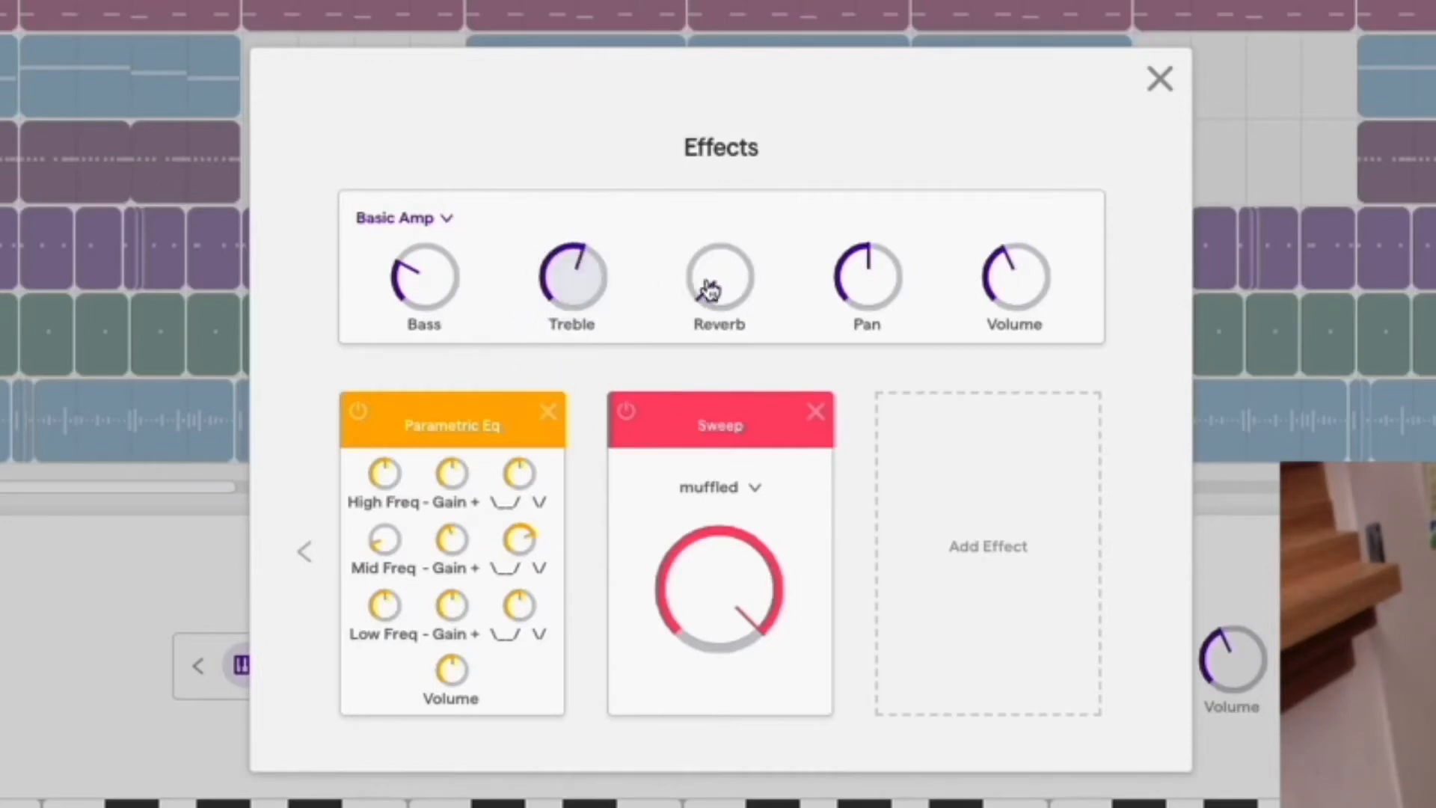
left_click_drag(706, 285, 735, 244)
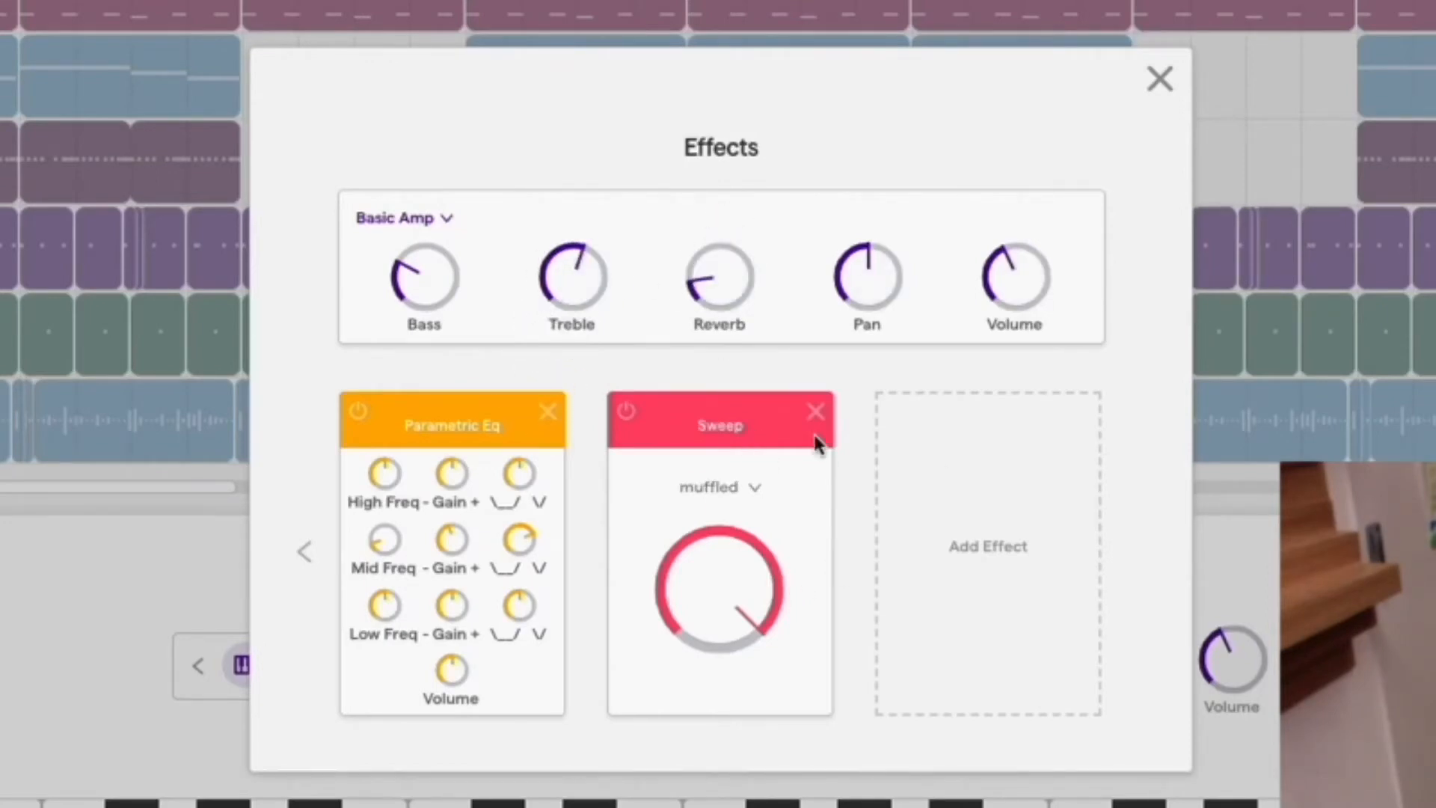
Look over the available effects, remove the bypassed Filter from the Pianizer's effects chain, and add a new Filter
left_click(977, 474)
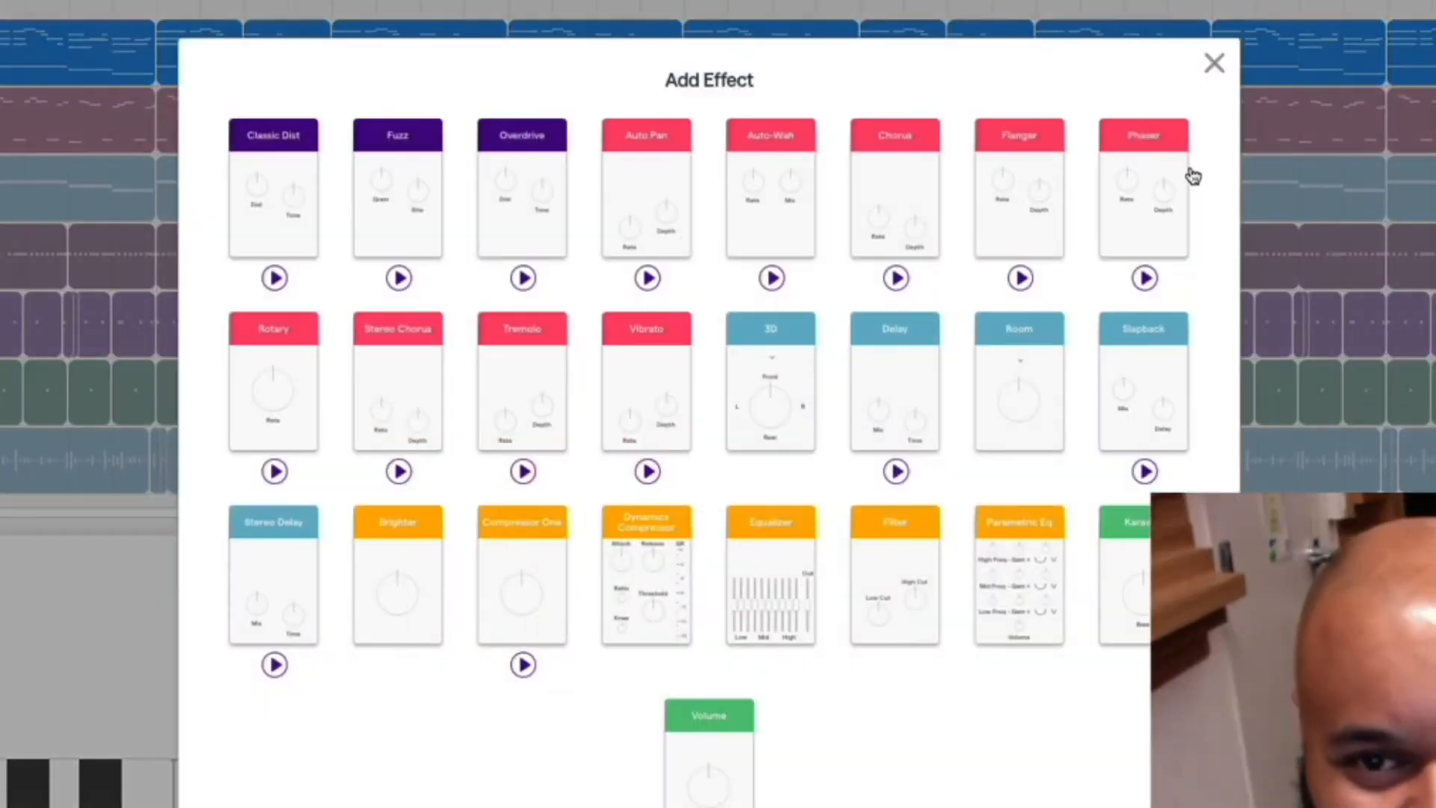
left_click(1213, 63)
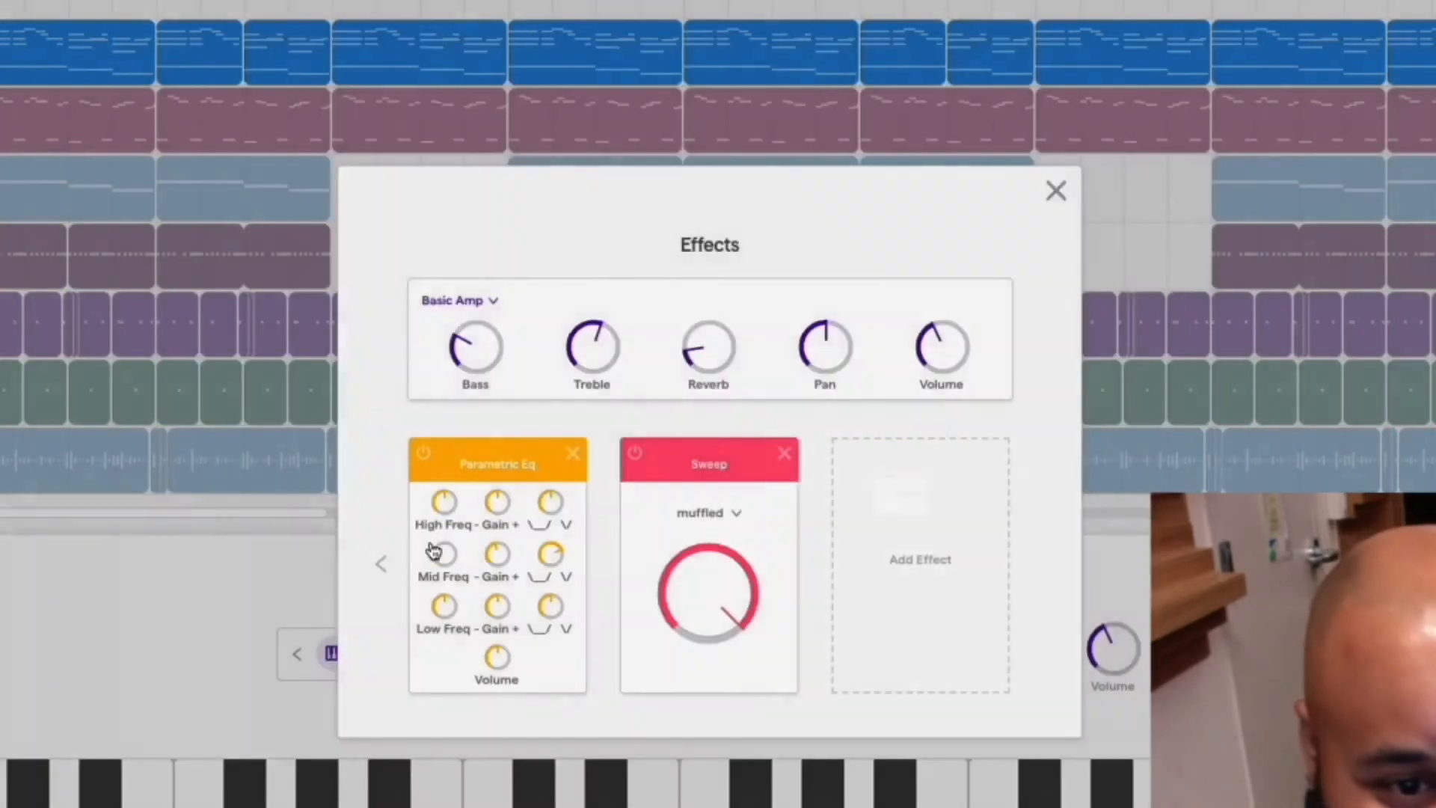
left_click(381, 563)
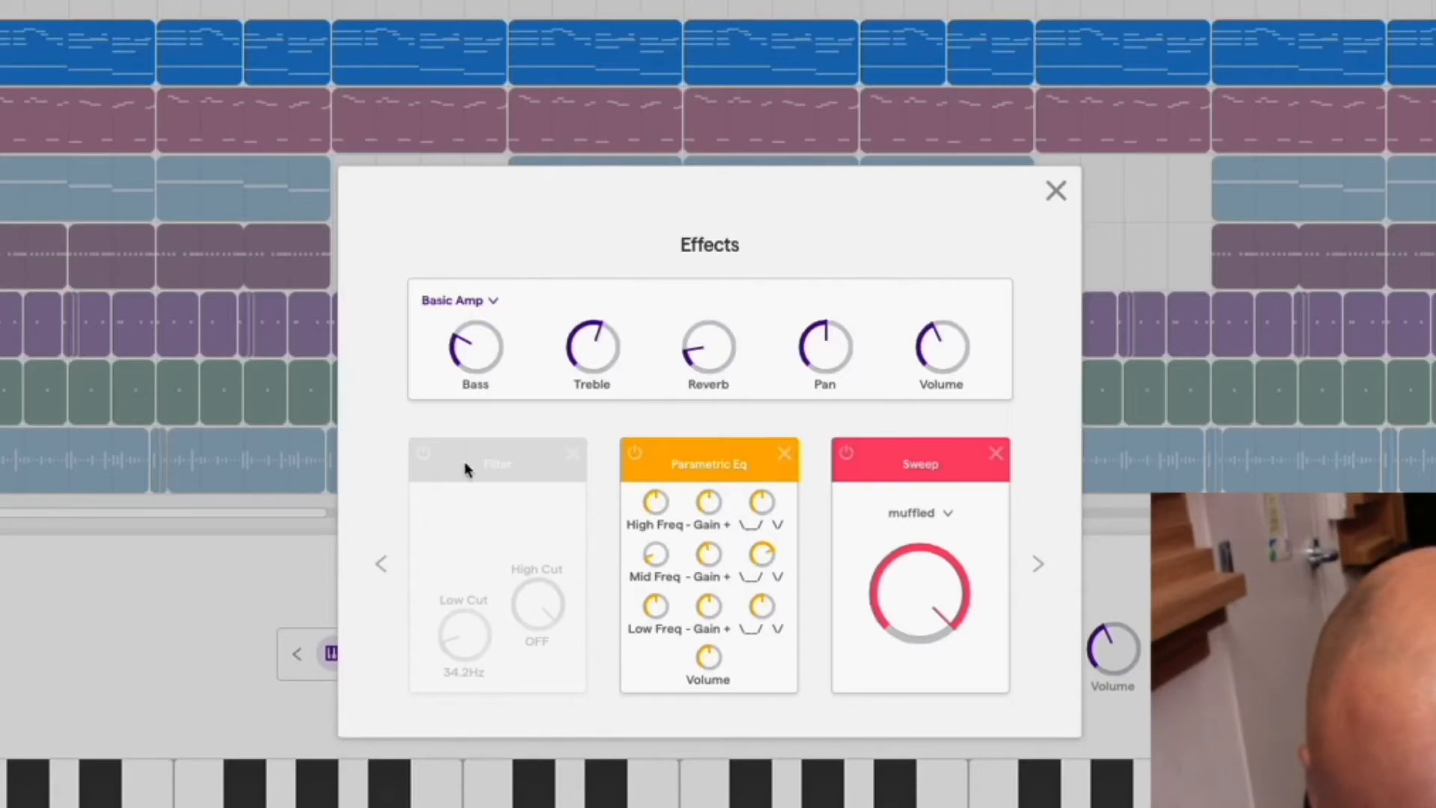
left_click(573, 454)
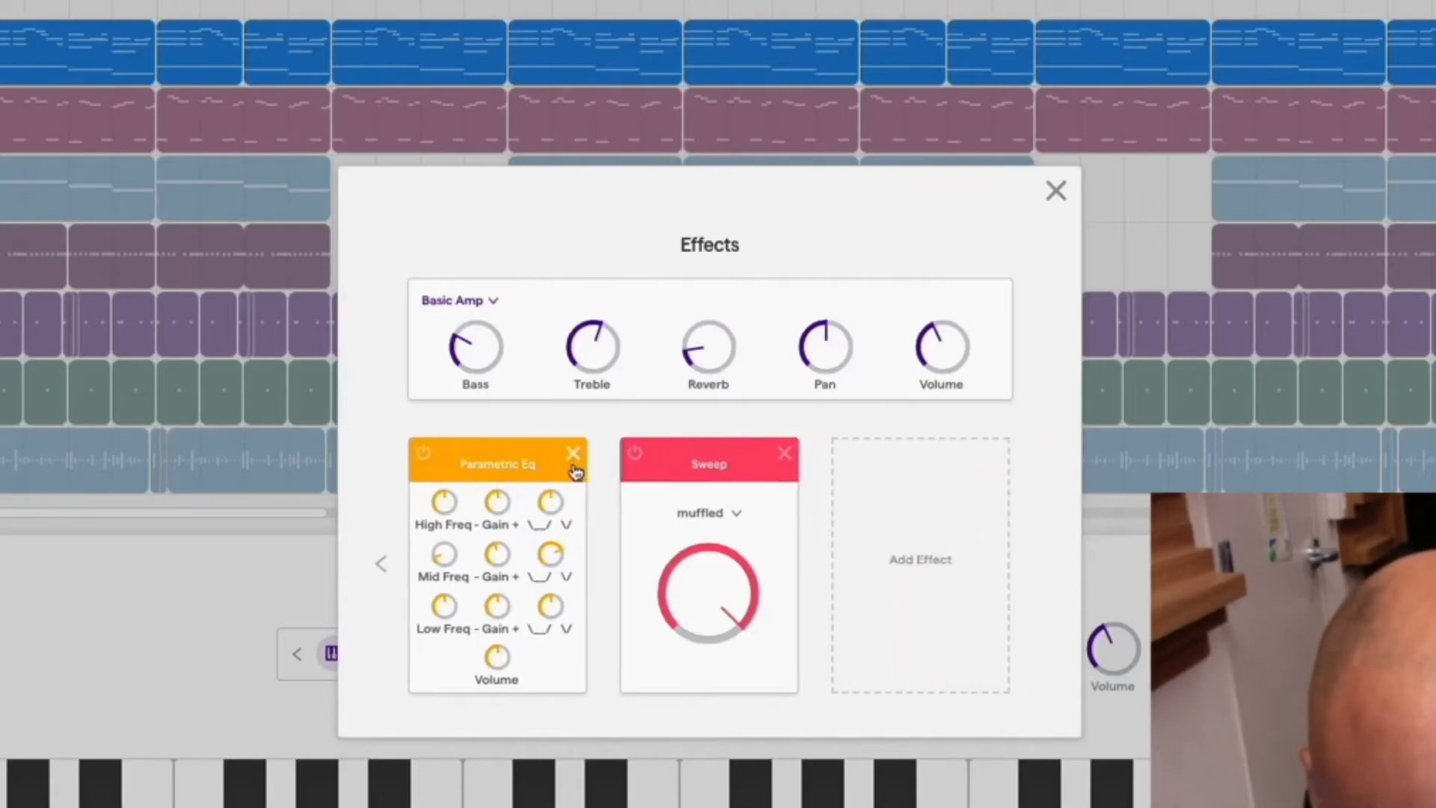
left_click(942, 513)
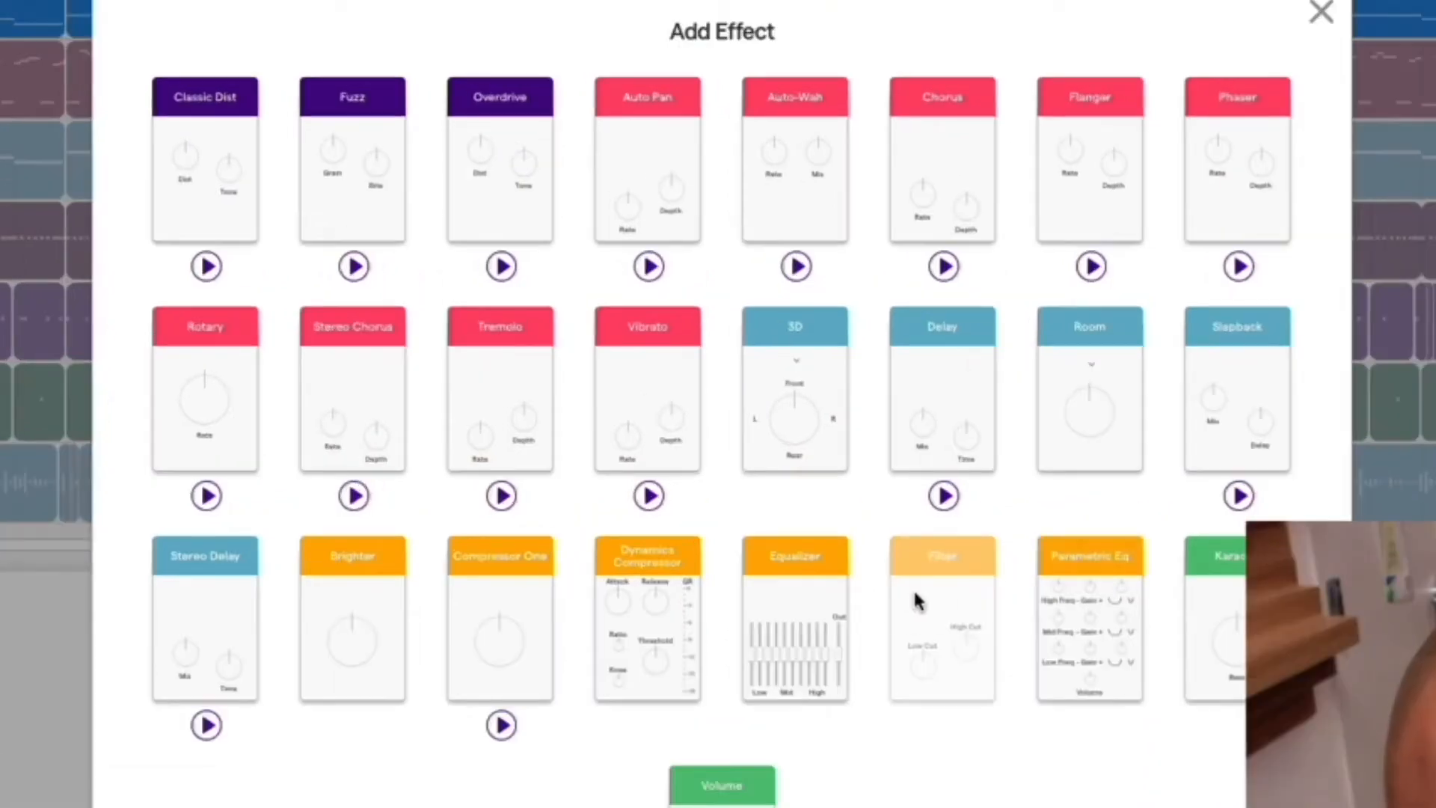
left_click(903, 566)
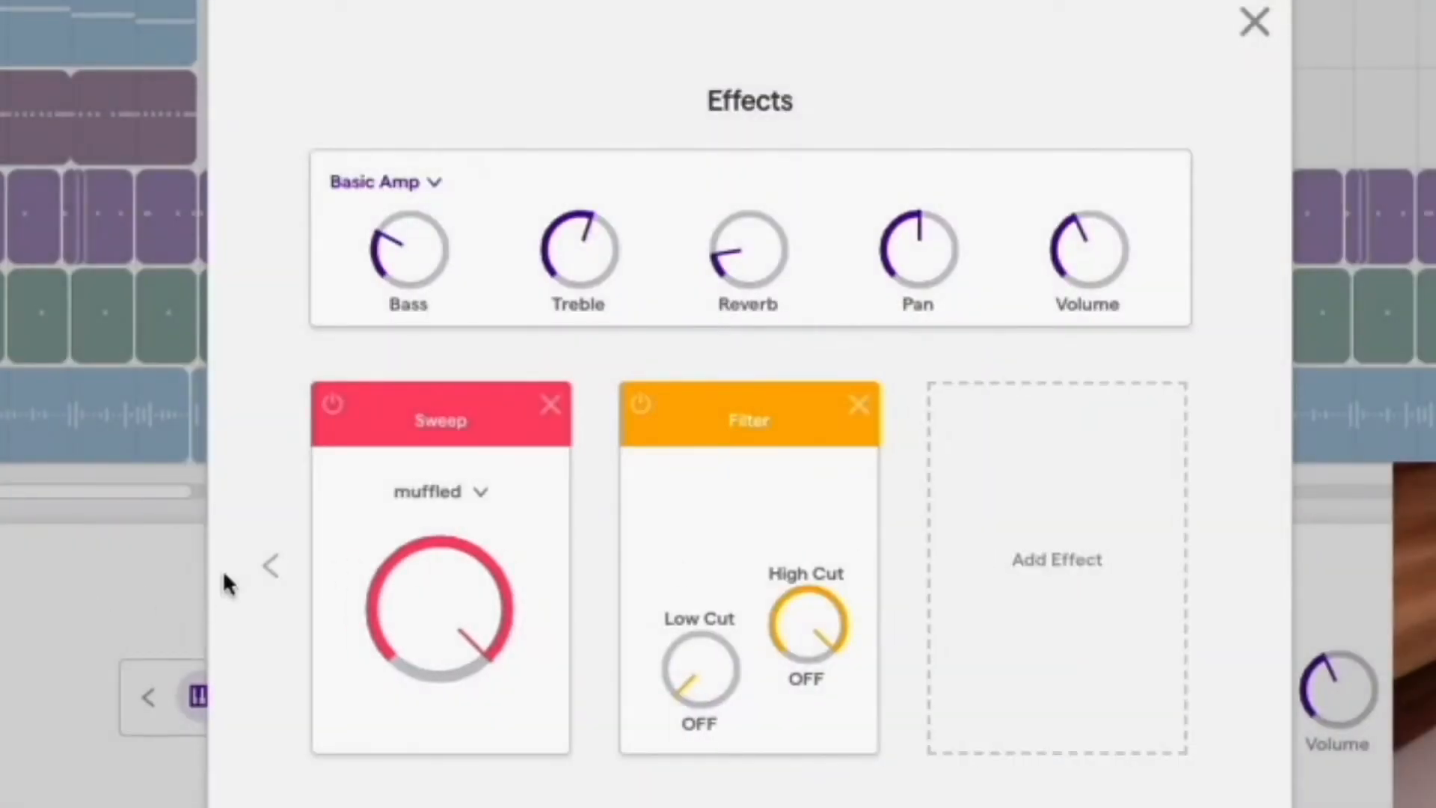
Lower the new Filter's High Cut to about 8818 Hz and reduce the muffled Sweep amount
left_click(271, 573)
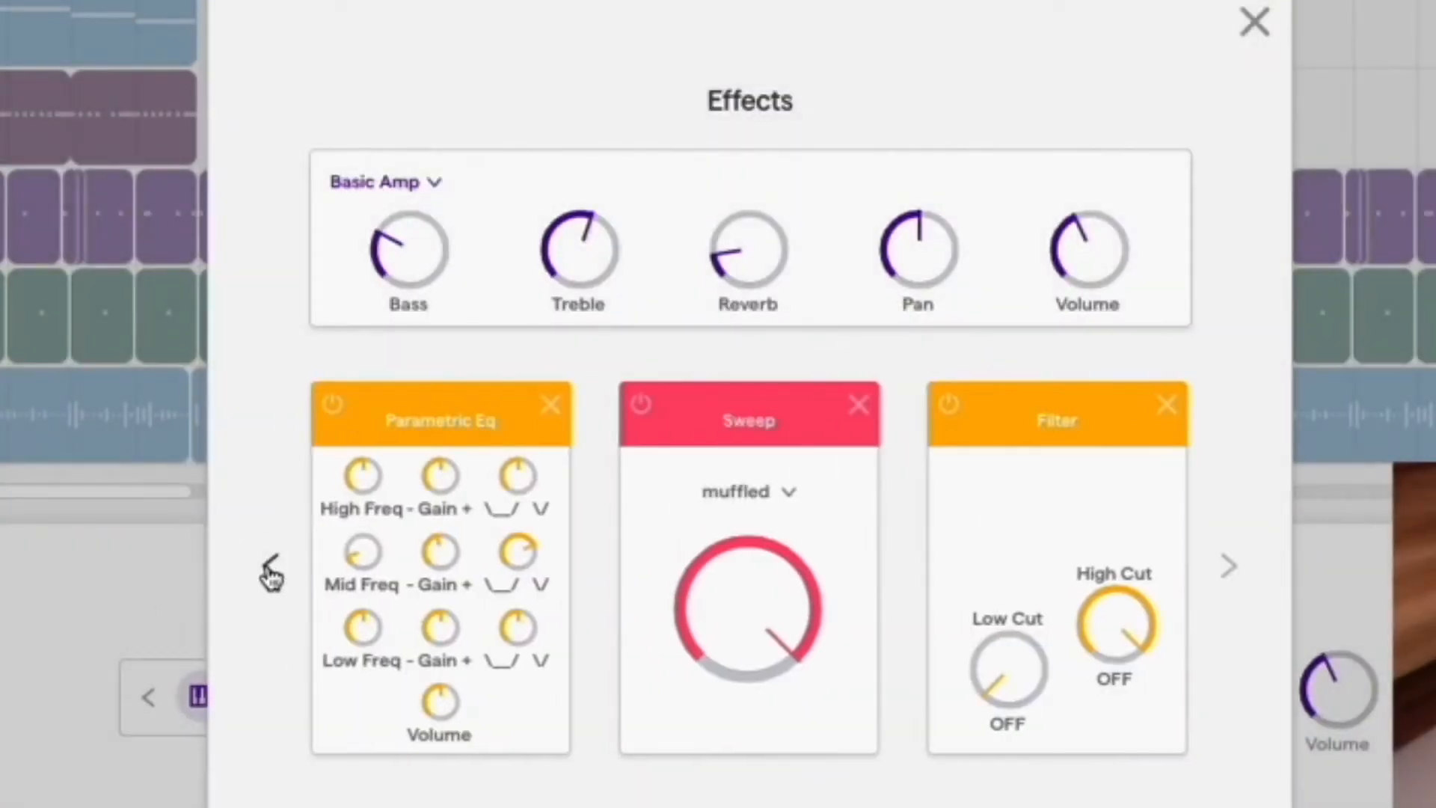
left_click_drag(1135, 670, 998, 684)
left_click_drag(805, 606, 771, 651)
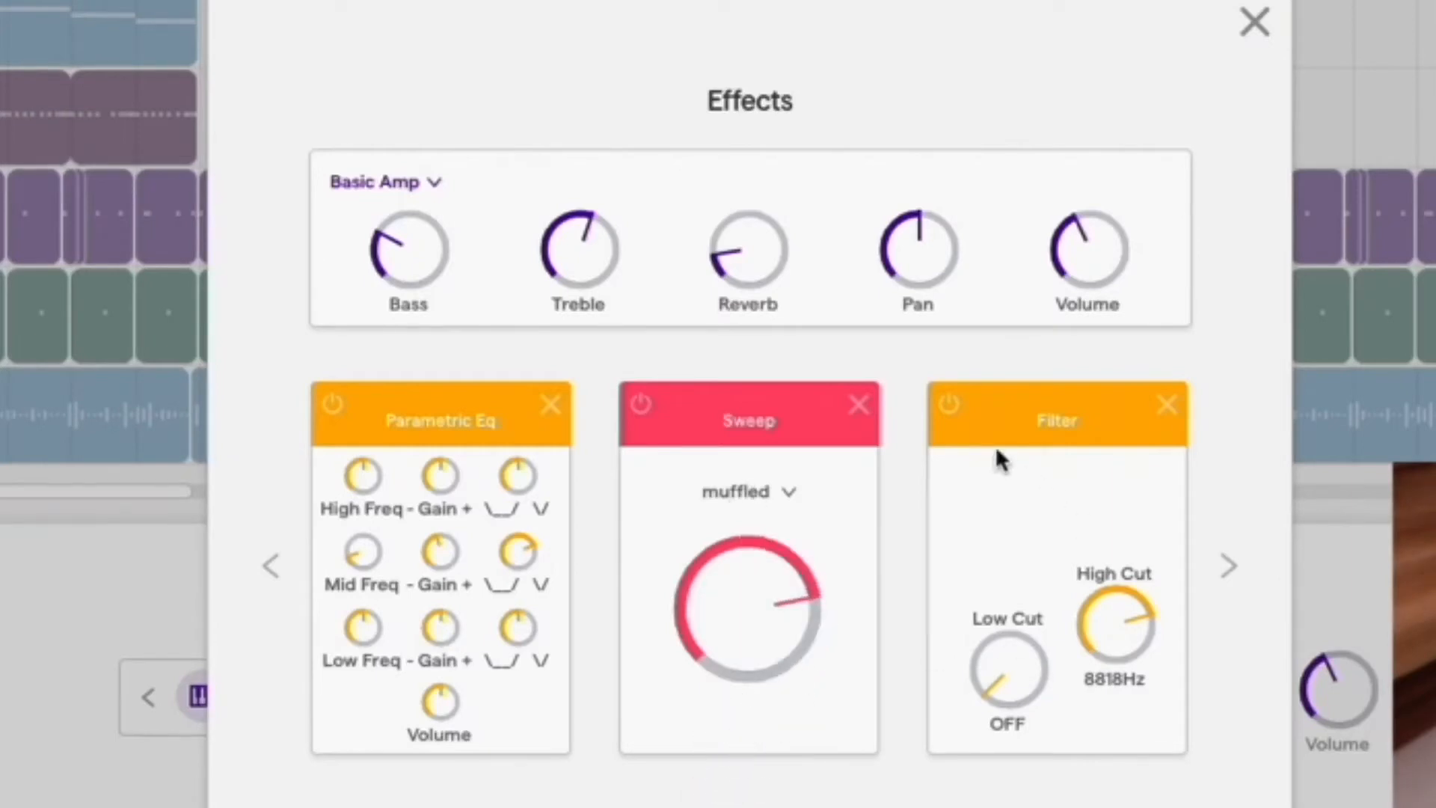
Switch off the Filter and Sweep effects and close the effects window
left_click(947, 405)
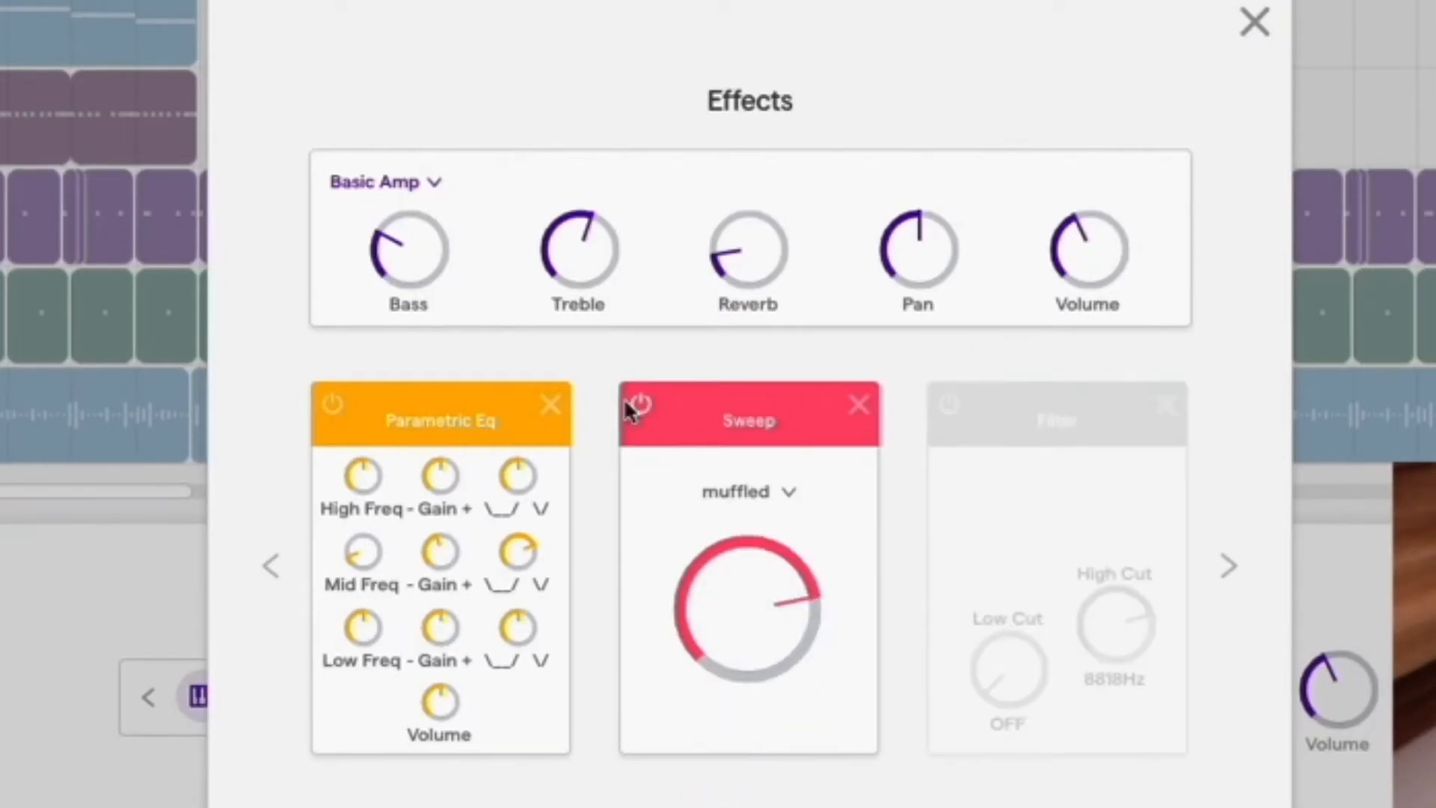
left_click(642, 406)
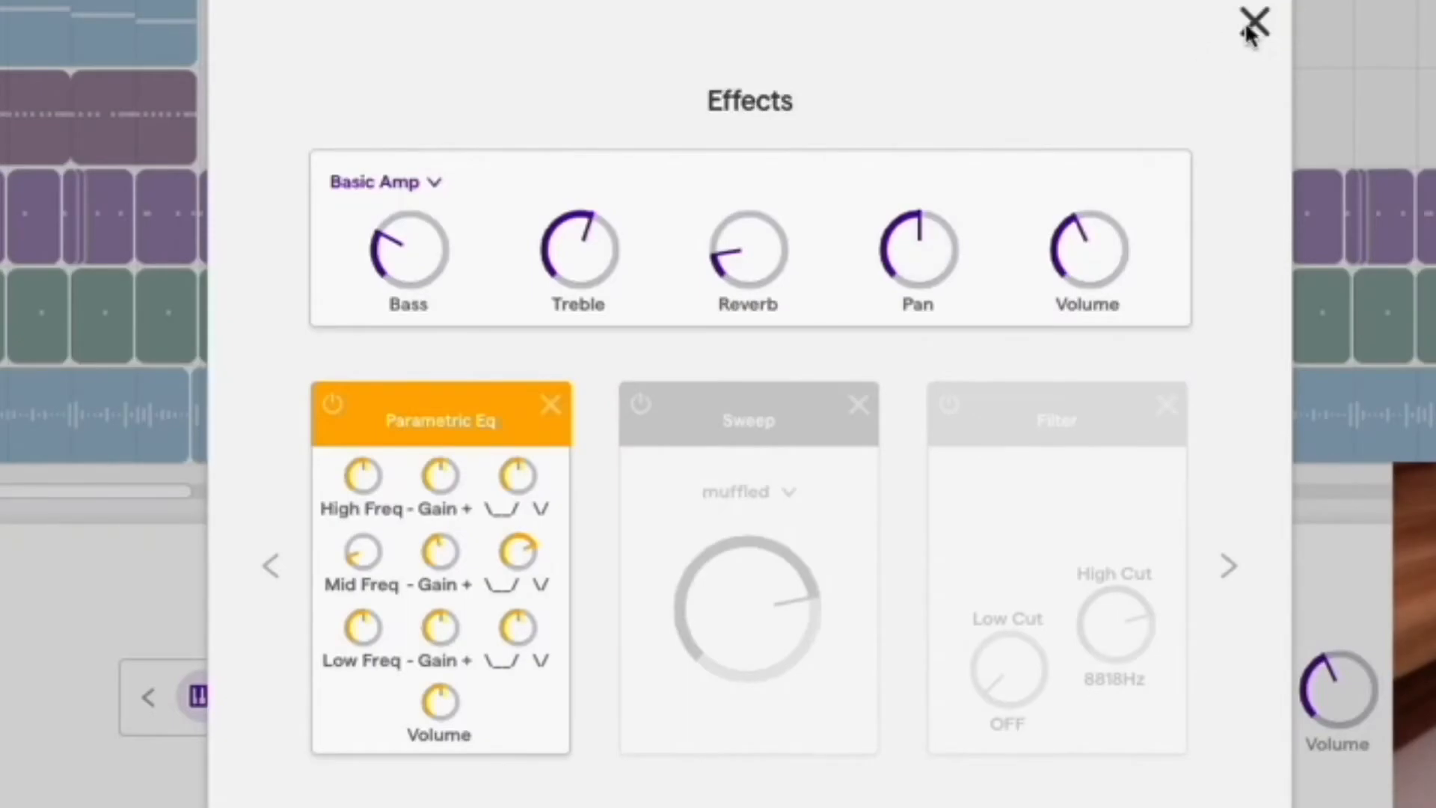
left_click(1255, 22)
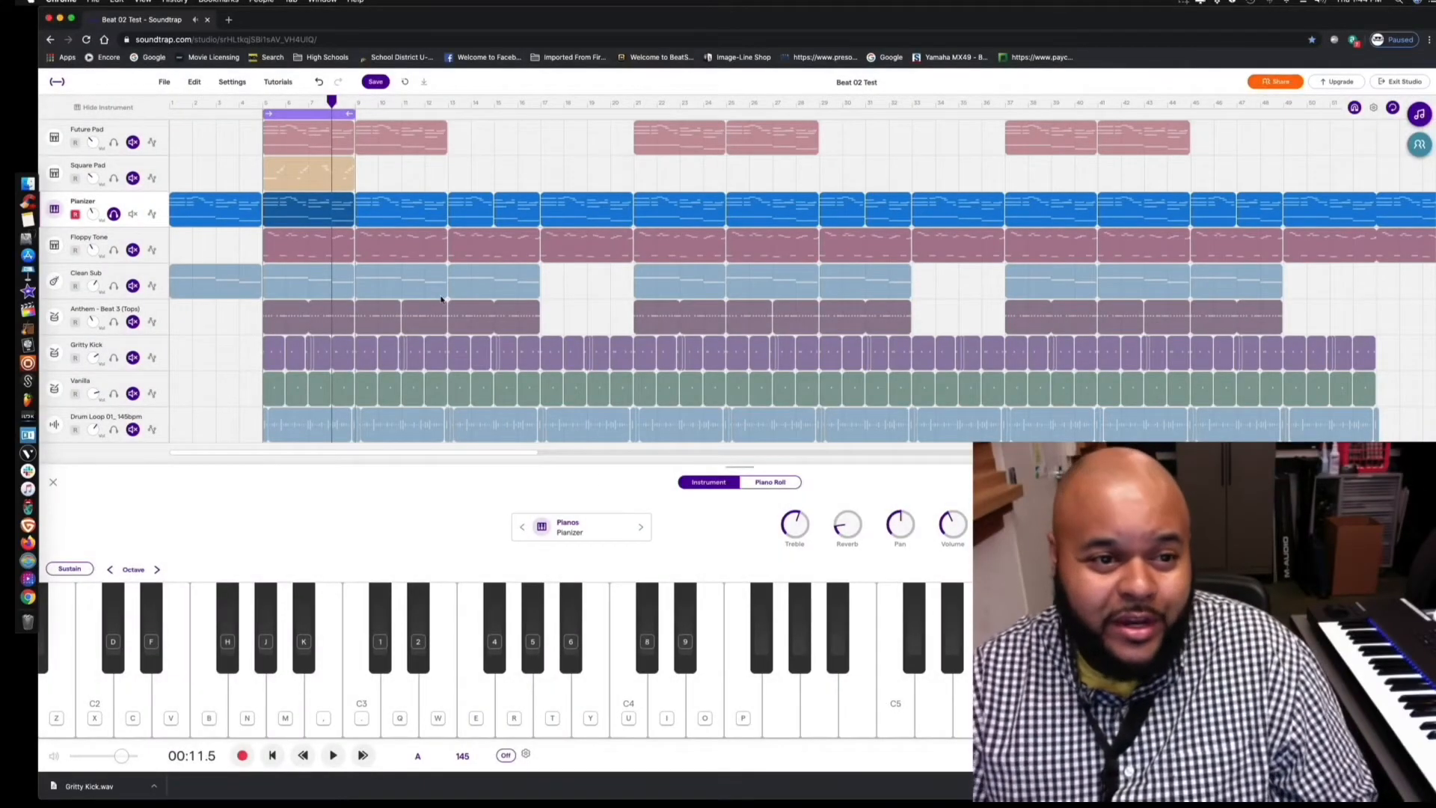
Move the playhead to bar 13 and duplicate the Pianizer track
scroll(455, 196, "right", 1)
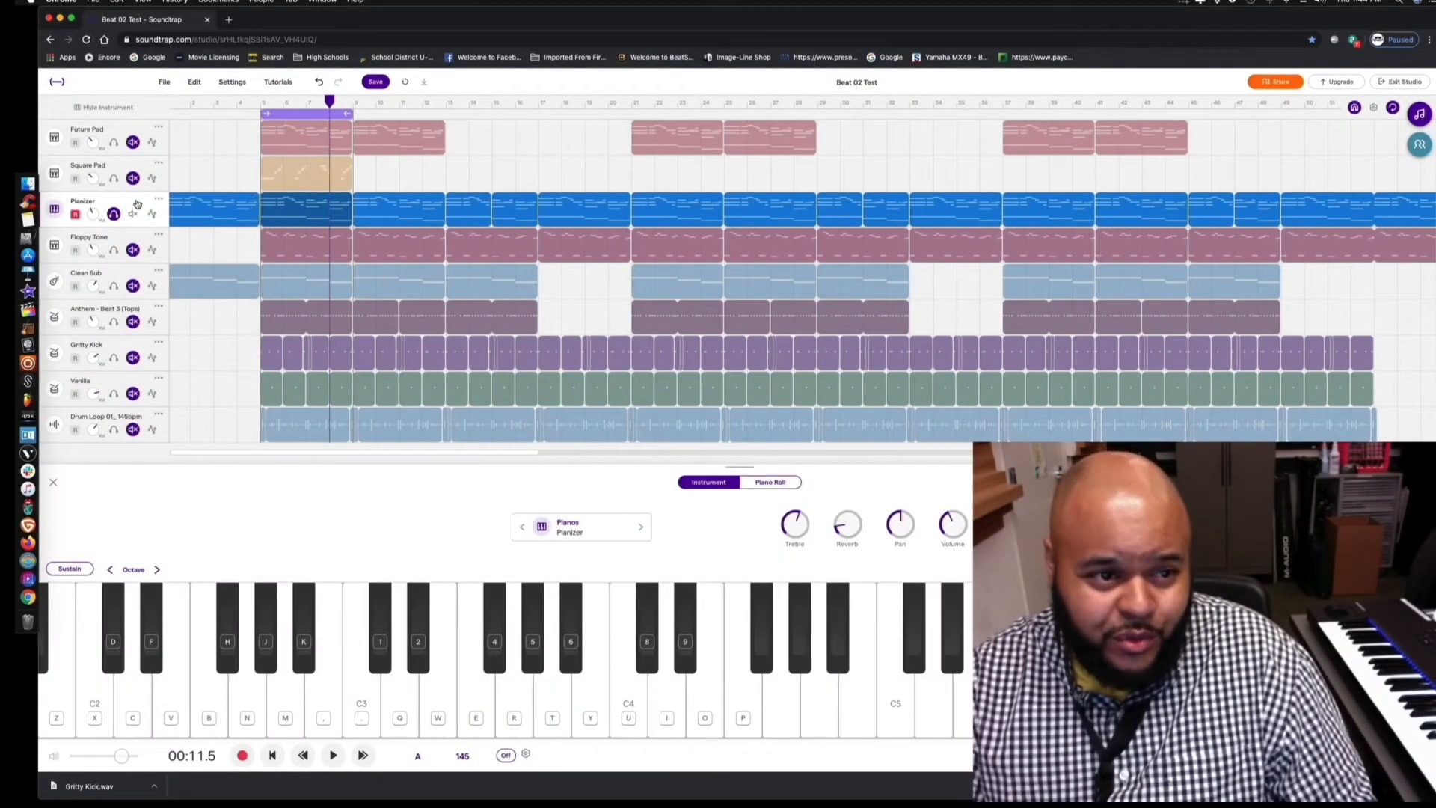
left_click_drag(329, 101, 439, 103)
right_click(160, 196)
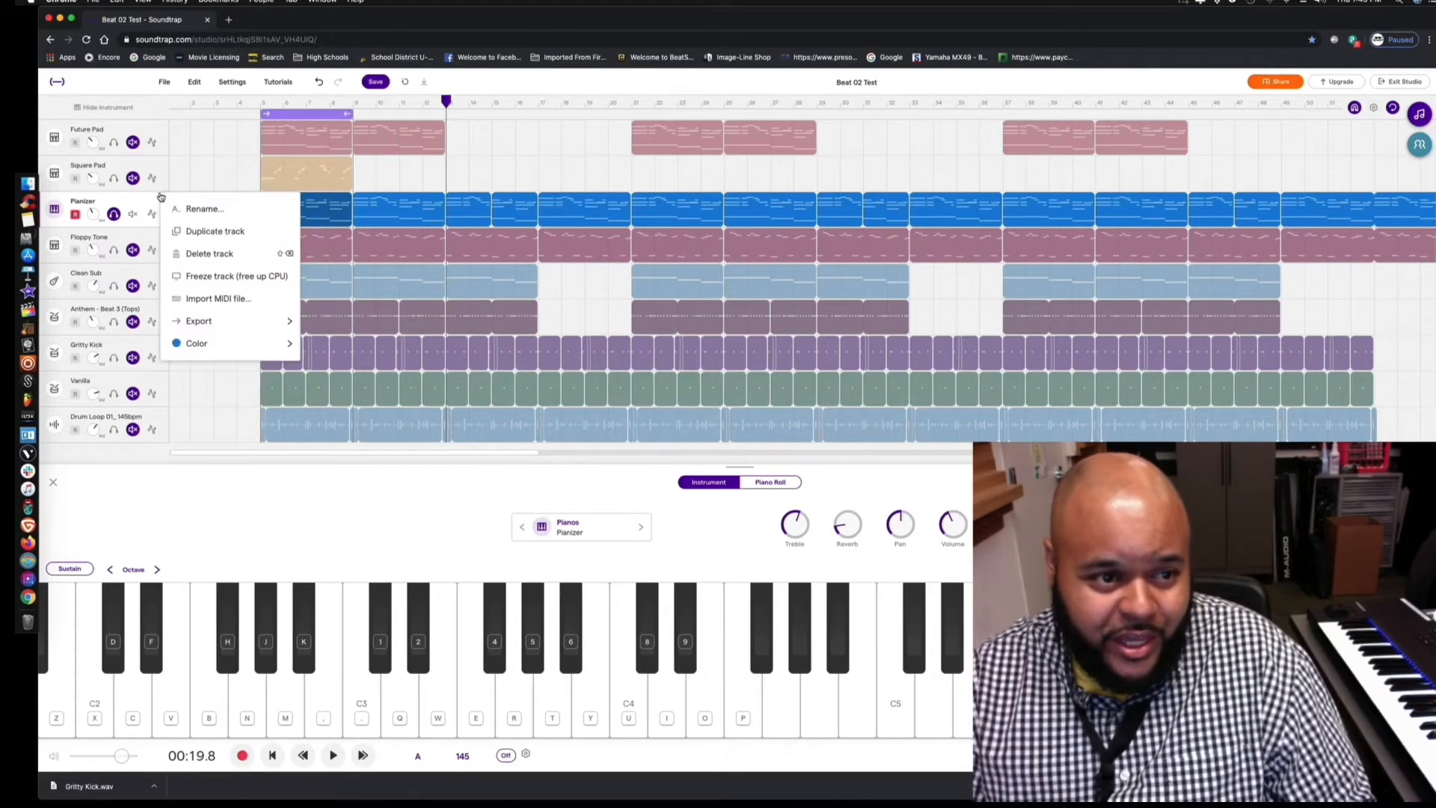
left_click(173, 235)
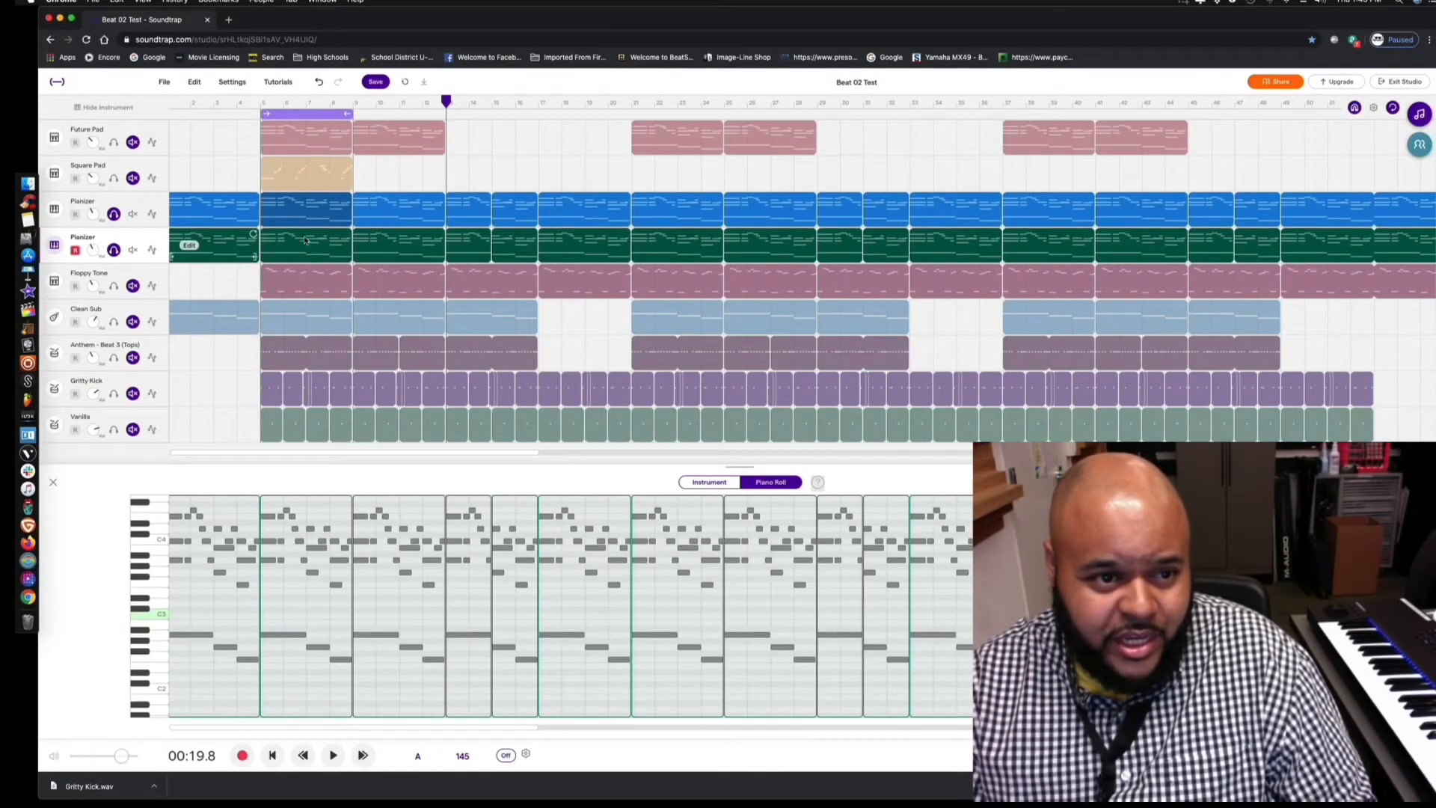
Select the original Pianizer region at bar 5 and view the region options of the duplicate track around bar 10
left_click(325, 209)
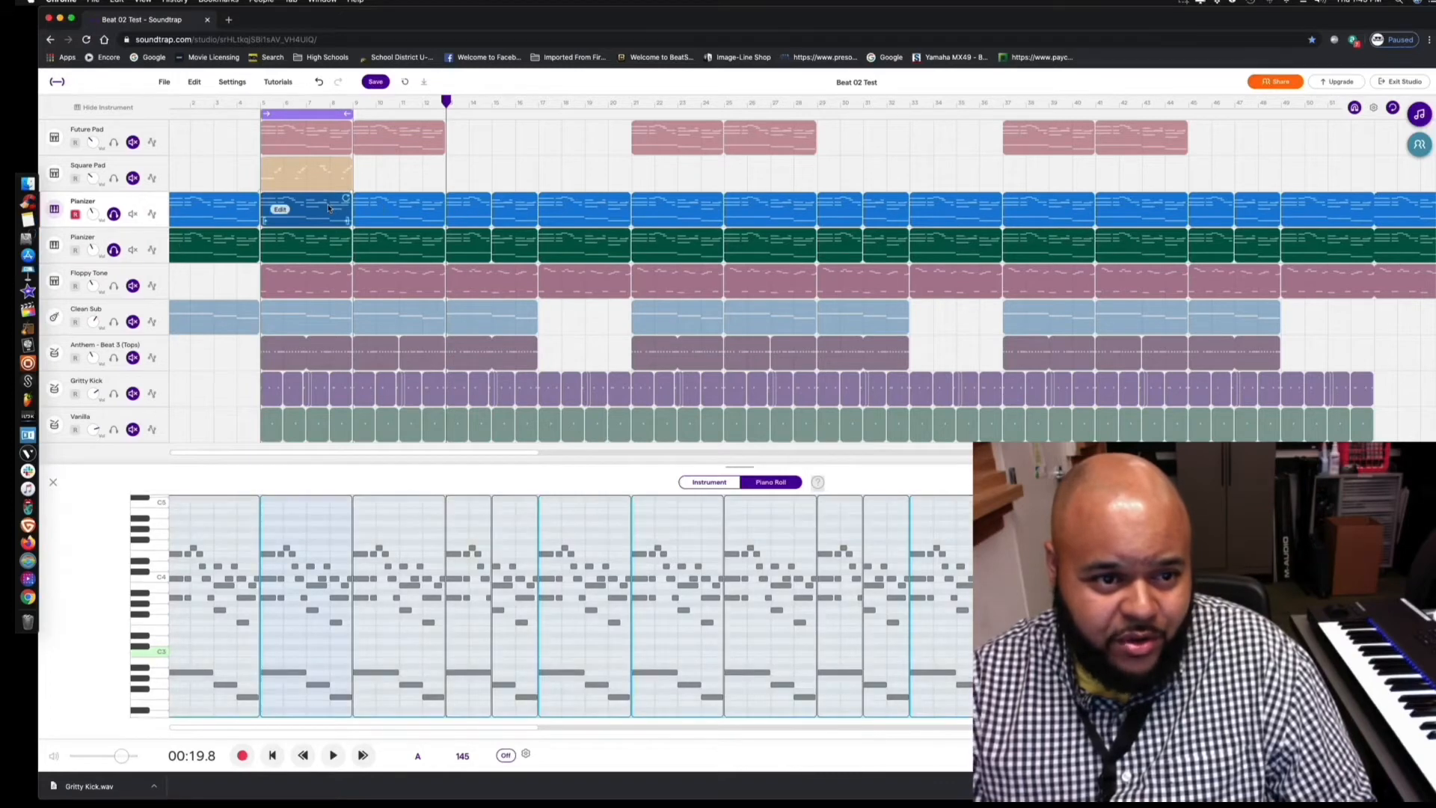
left_click(375, 209)
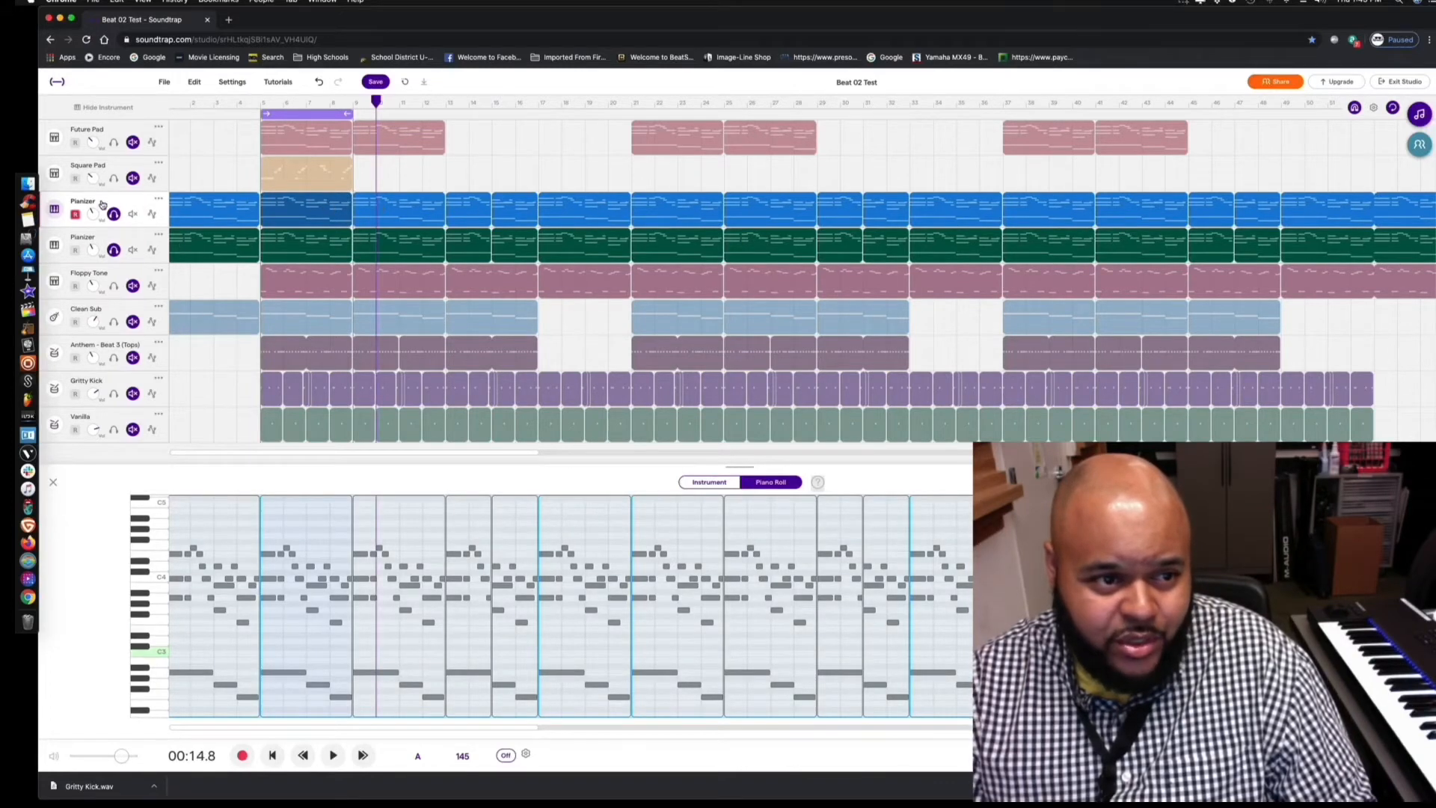
right_click(377, 245)
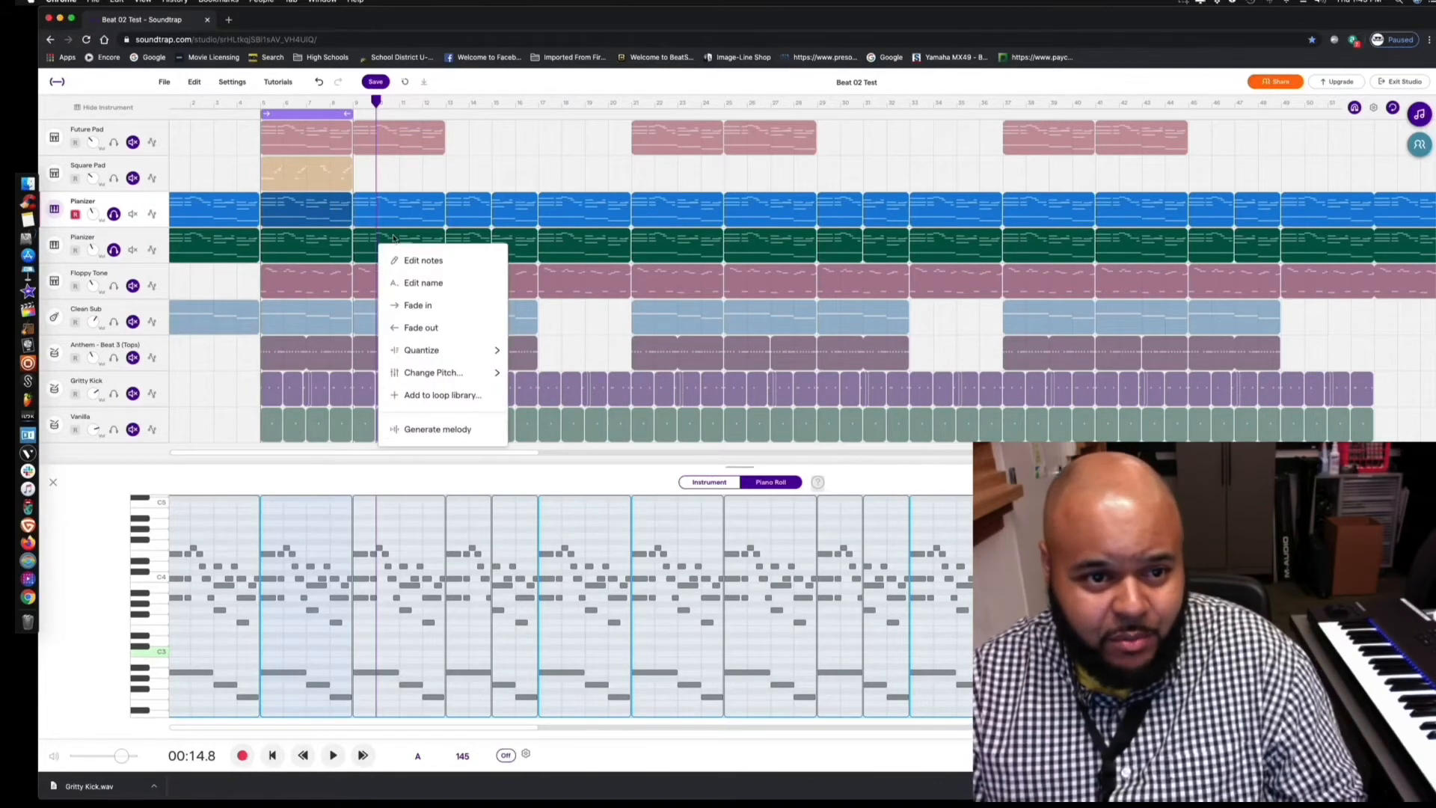
left_click(484, 239)
Delete the original Pianizer track's three regions between bars 13 and 21
left_click(465, 208)
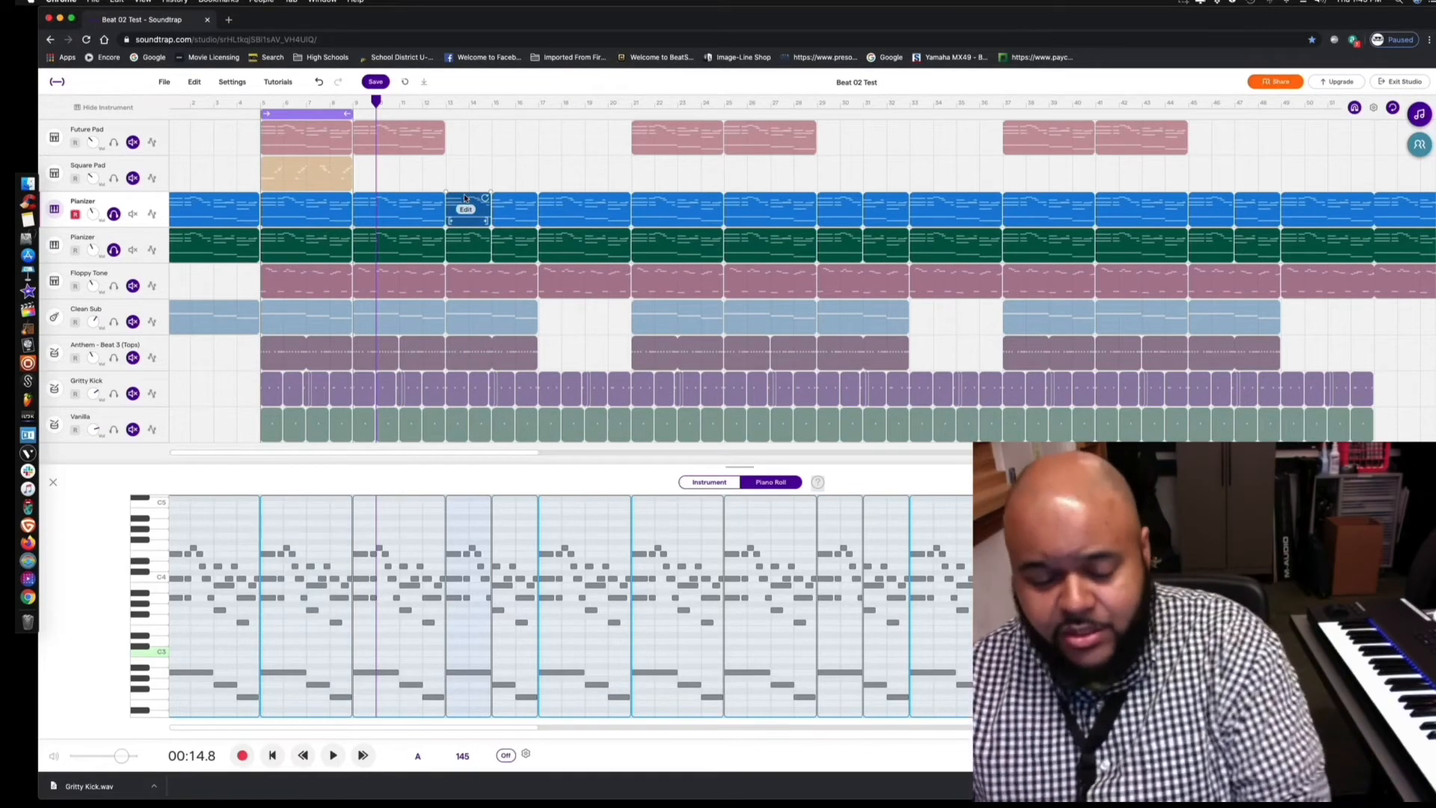
key("Delete")
left_click(509, 210)
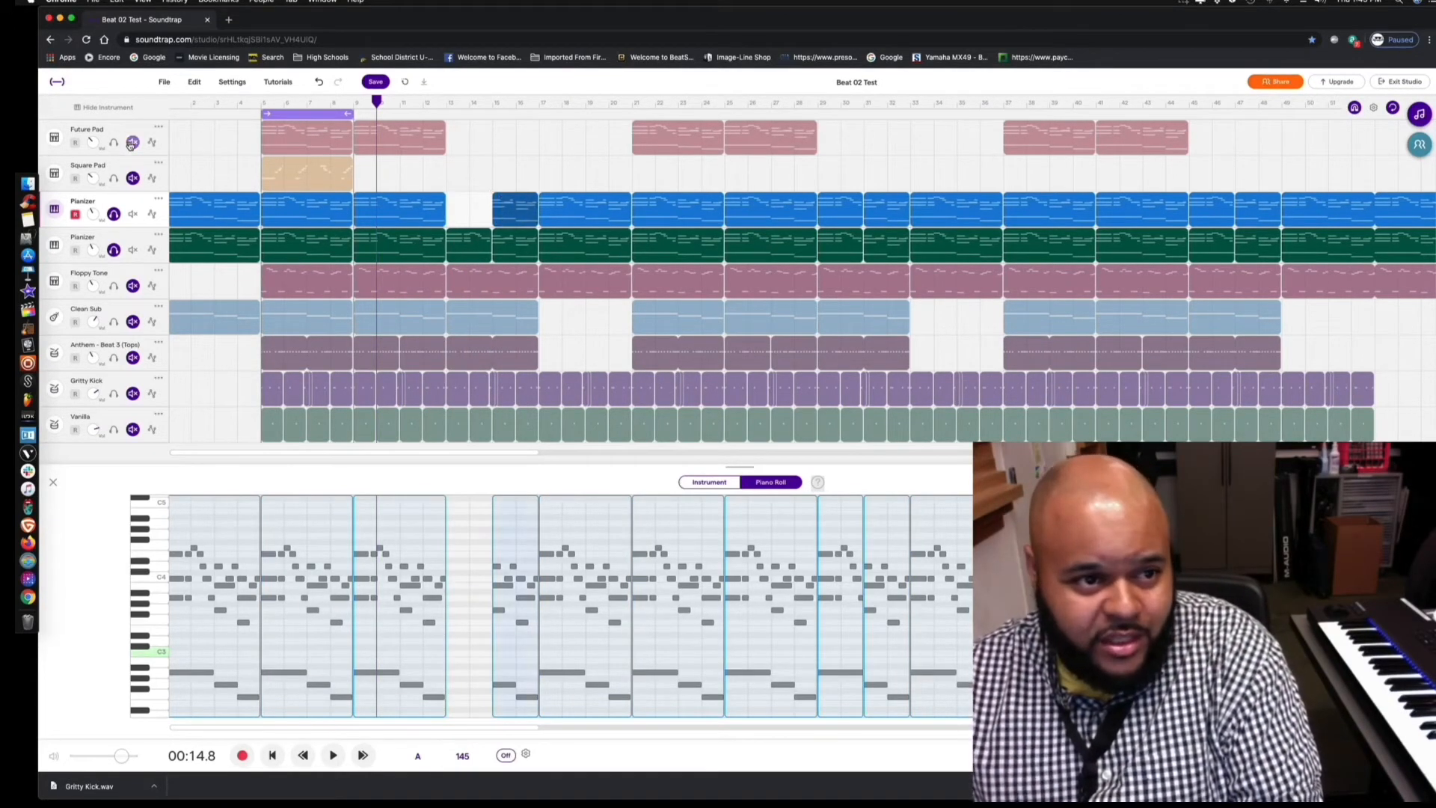
right_click(504, 197)
left_click(504, 200)
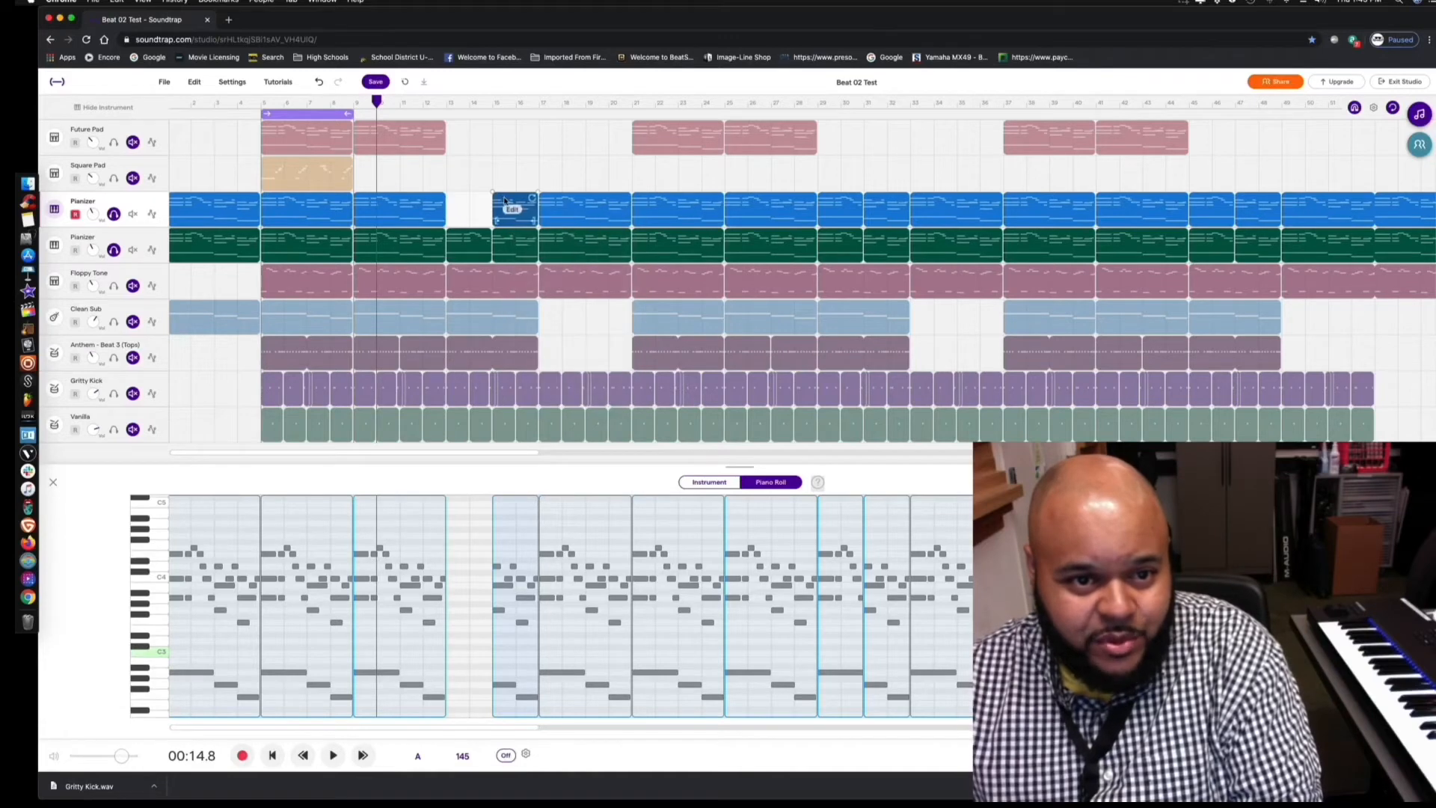
key("Delete")
left_click(545, 204)
key("Delete")
Delete the duplicated Pianizer track's three regions before bar 13 and place the playhead at bar 13
left_click(279, 243)
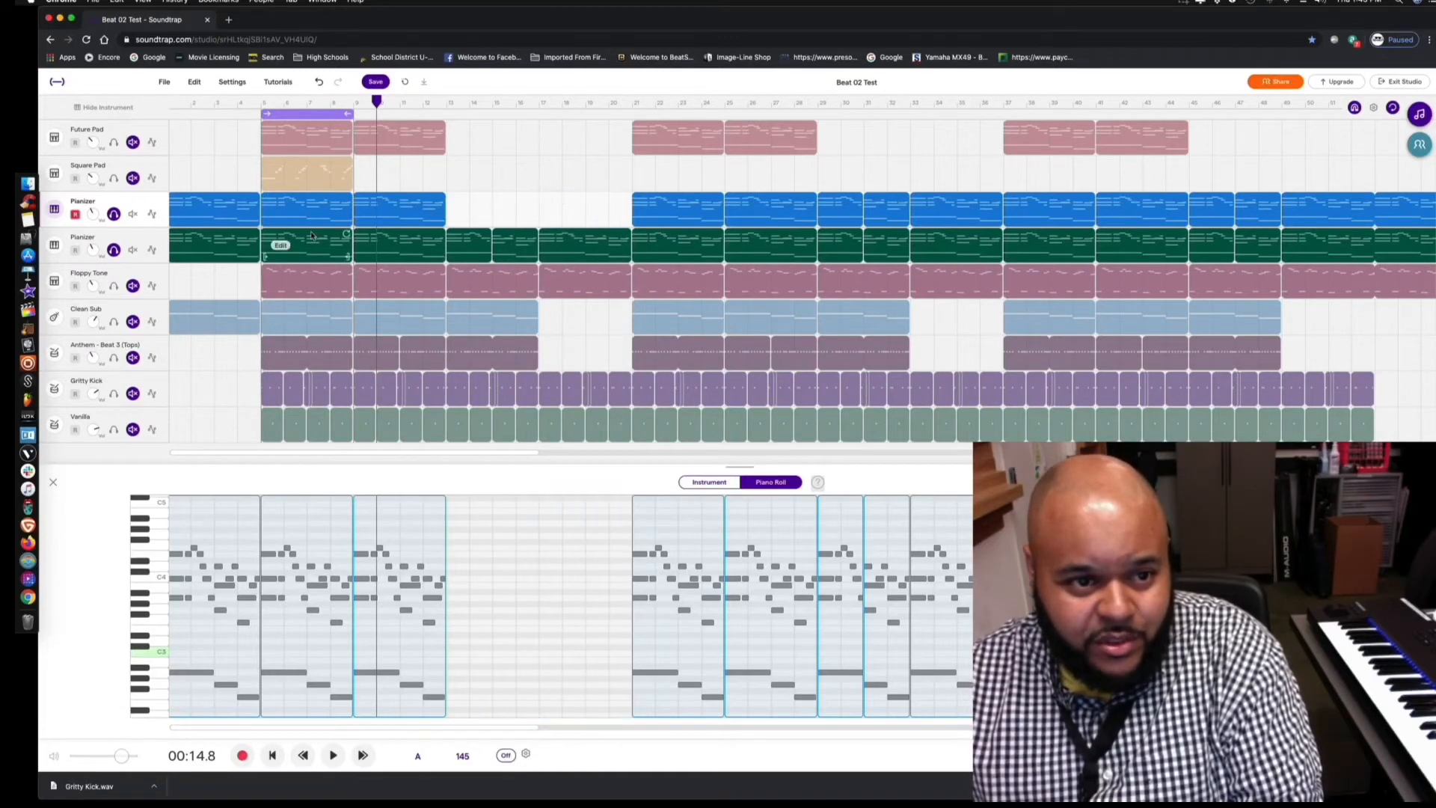
key("Delete")
left_click(363, 244)
key("Delete")
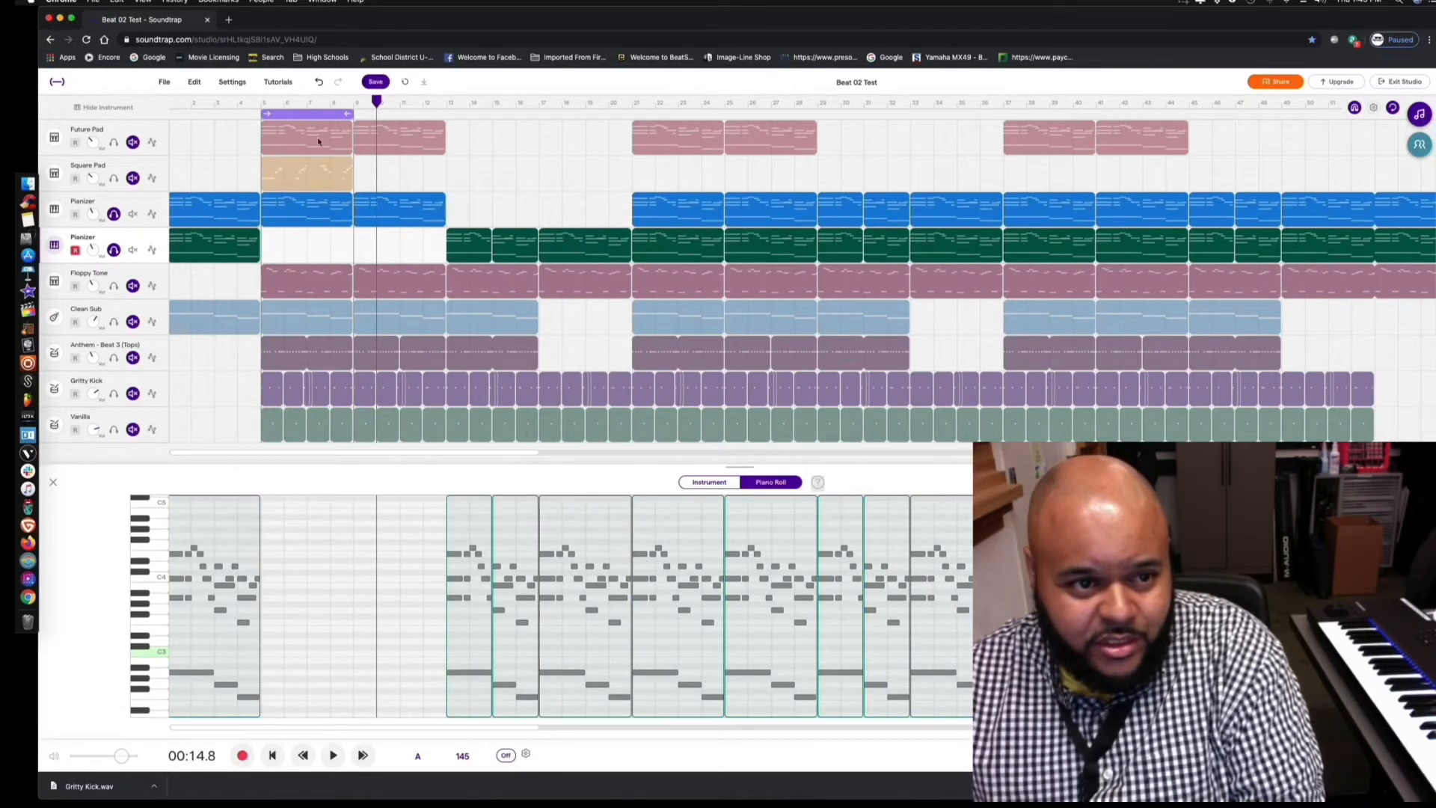
left_click(241, 240)
key("Delete")
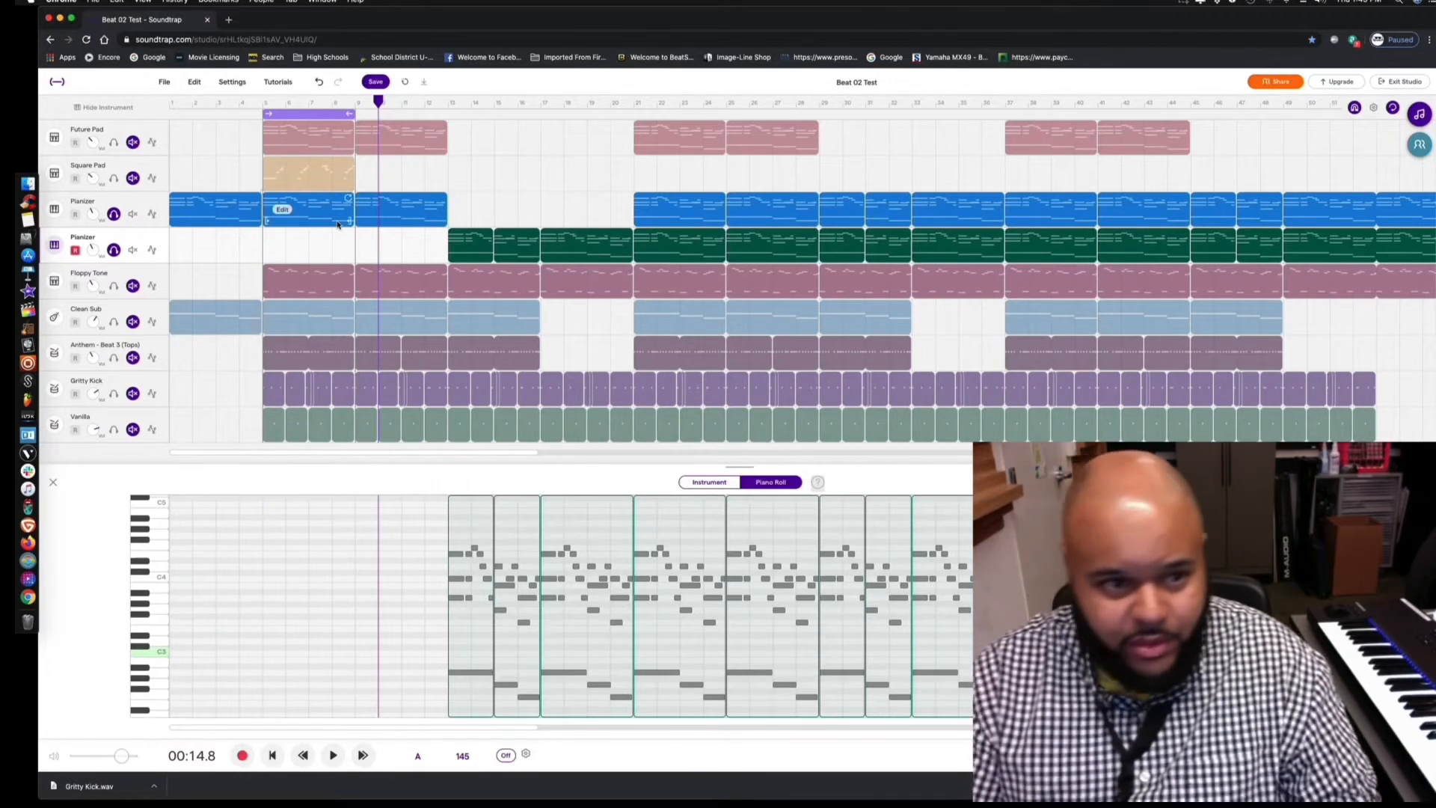
left_click(444, 104)
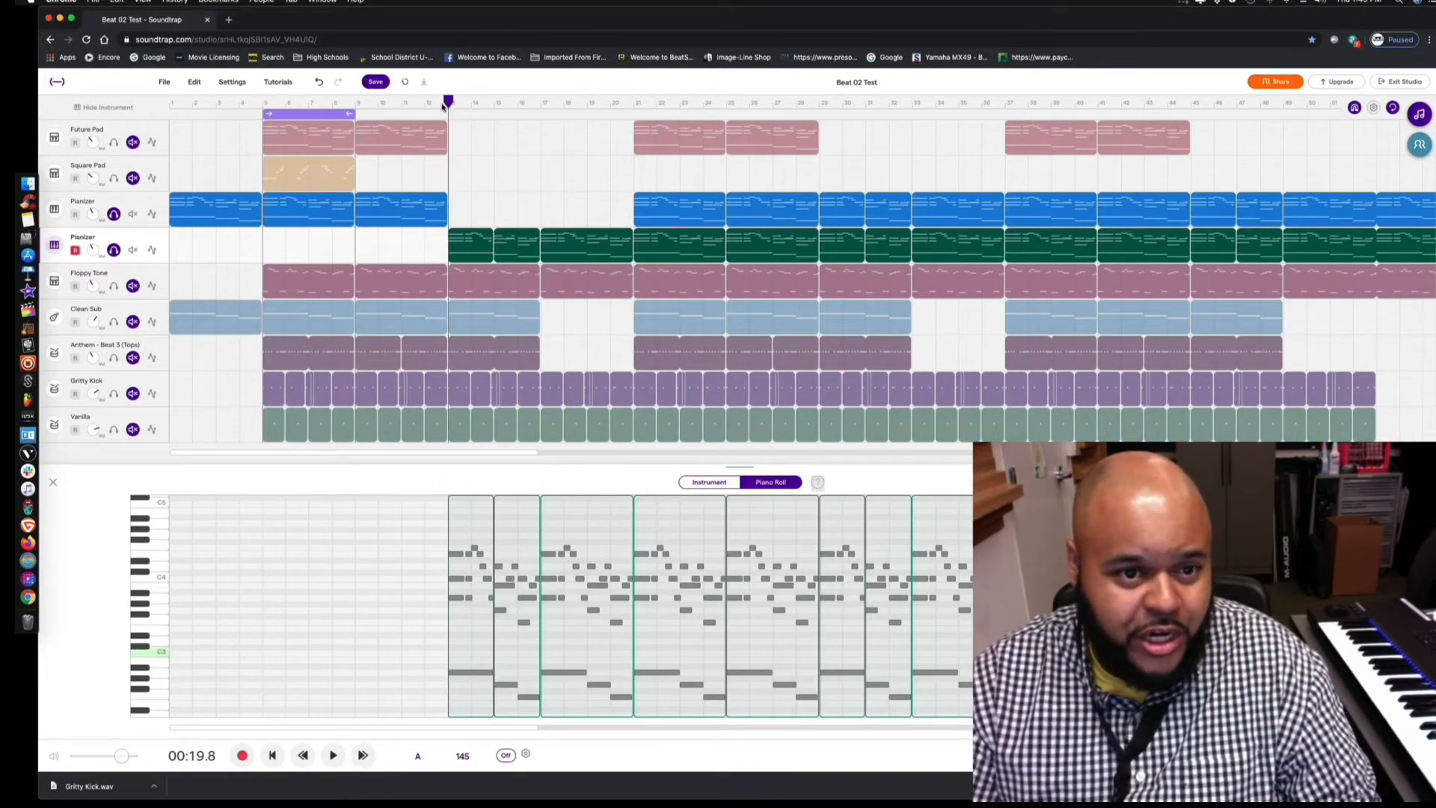
Delete the duplicated Pianizer track's four regions between bars 21 and 33
right_click(652, 251)
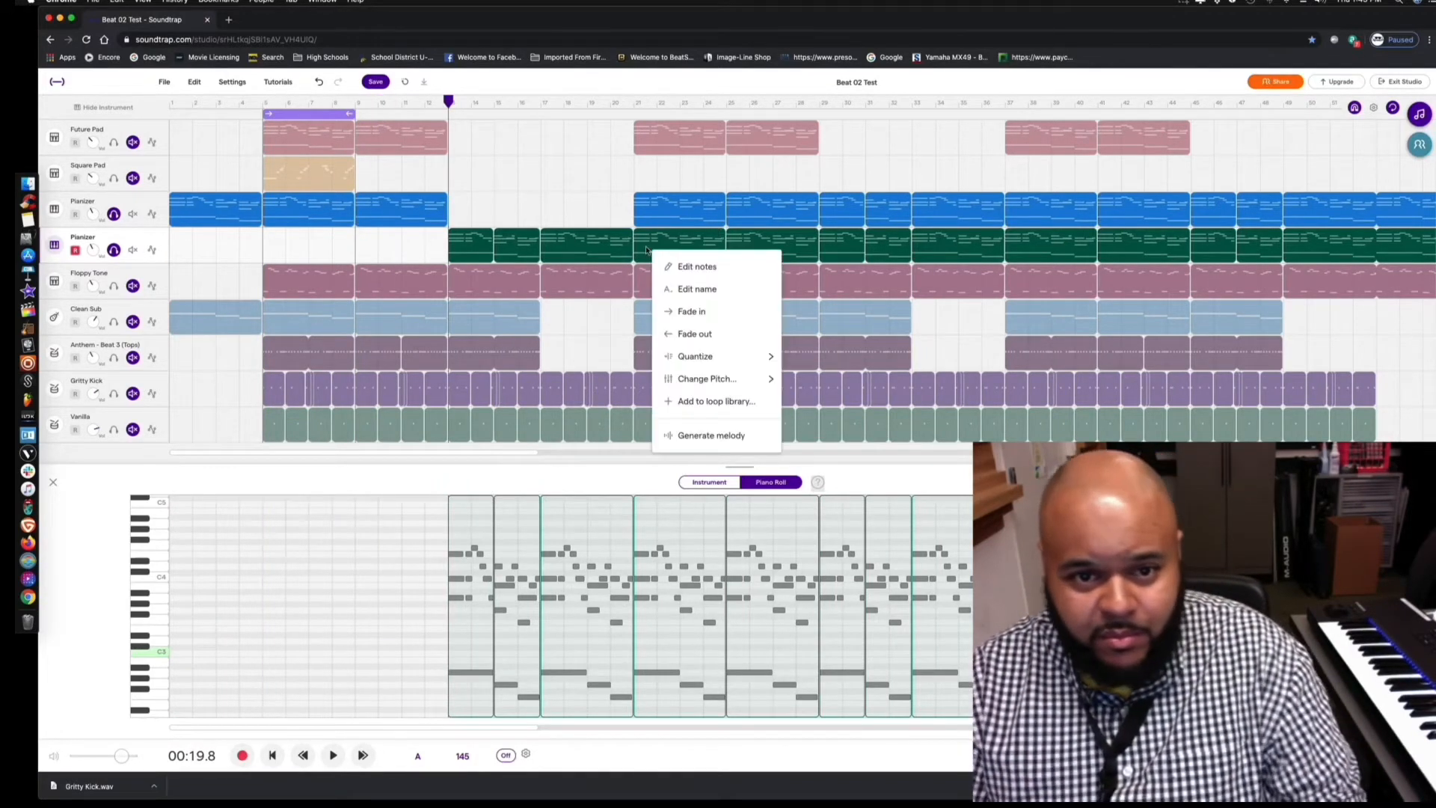
left_click(674, 241)
key("Delete")
left_click(745, 243)
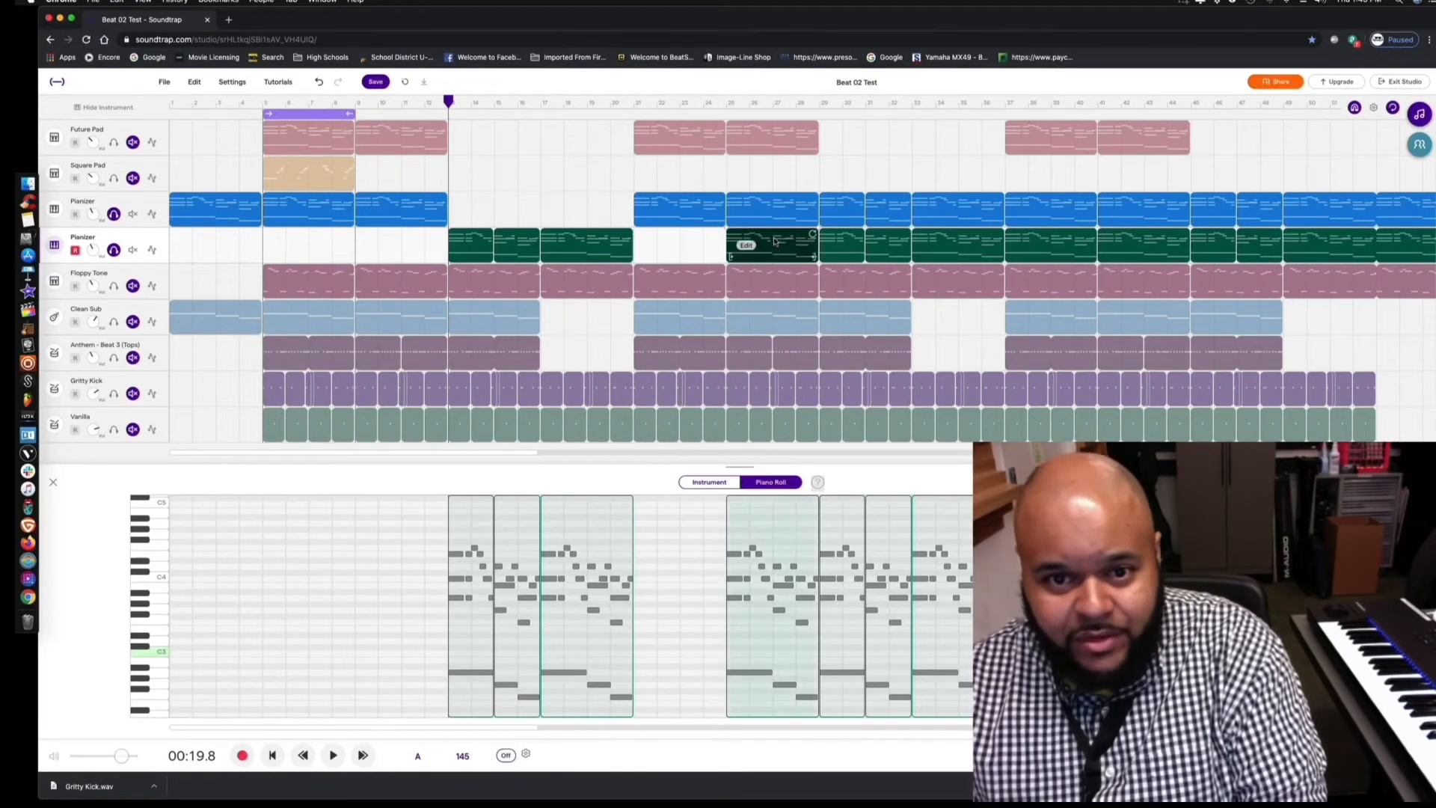
key("Delete")
left_click(840, 241)
key("Delete")
left_click(881, 241)
key("Delete")
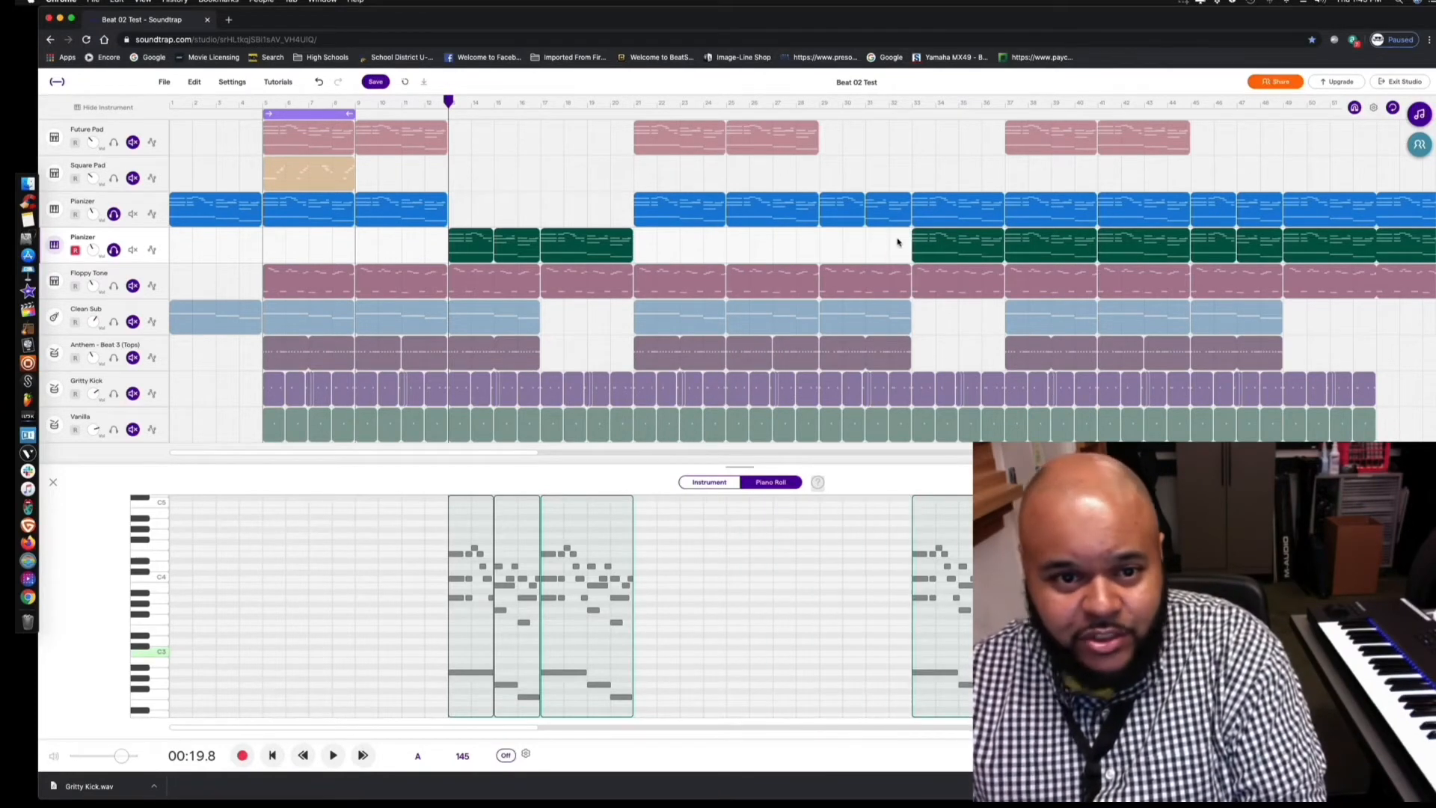
Place the playhead at bar 21 and save the project
left_click(521, 240)
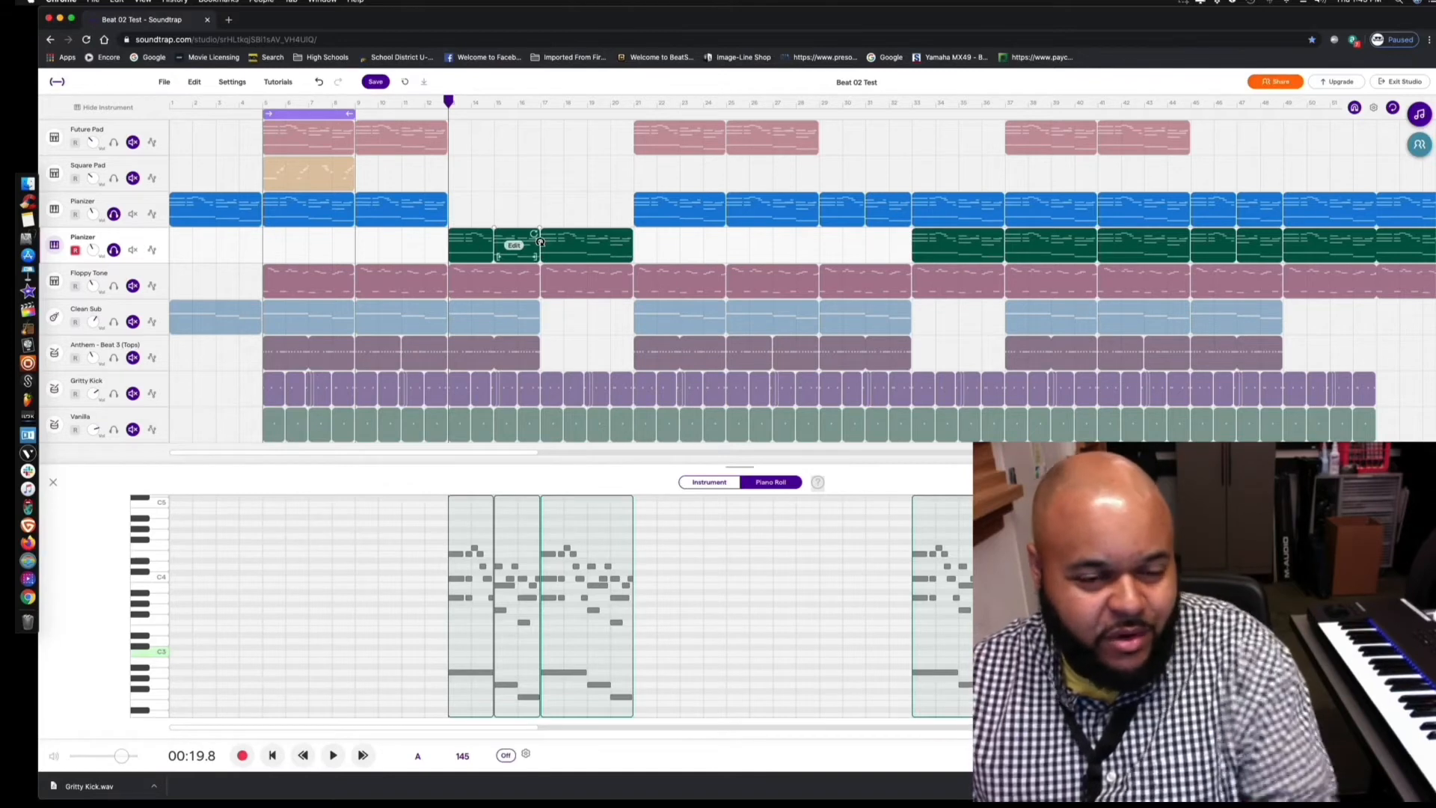
left_click(666, 242)
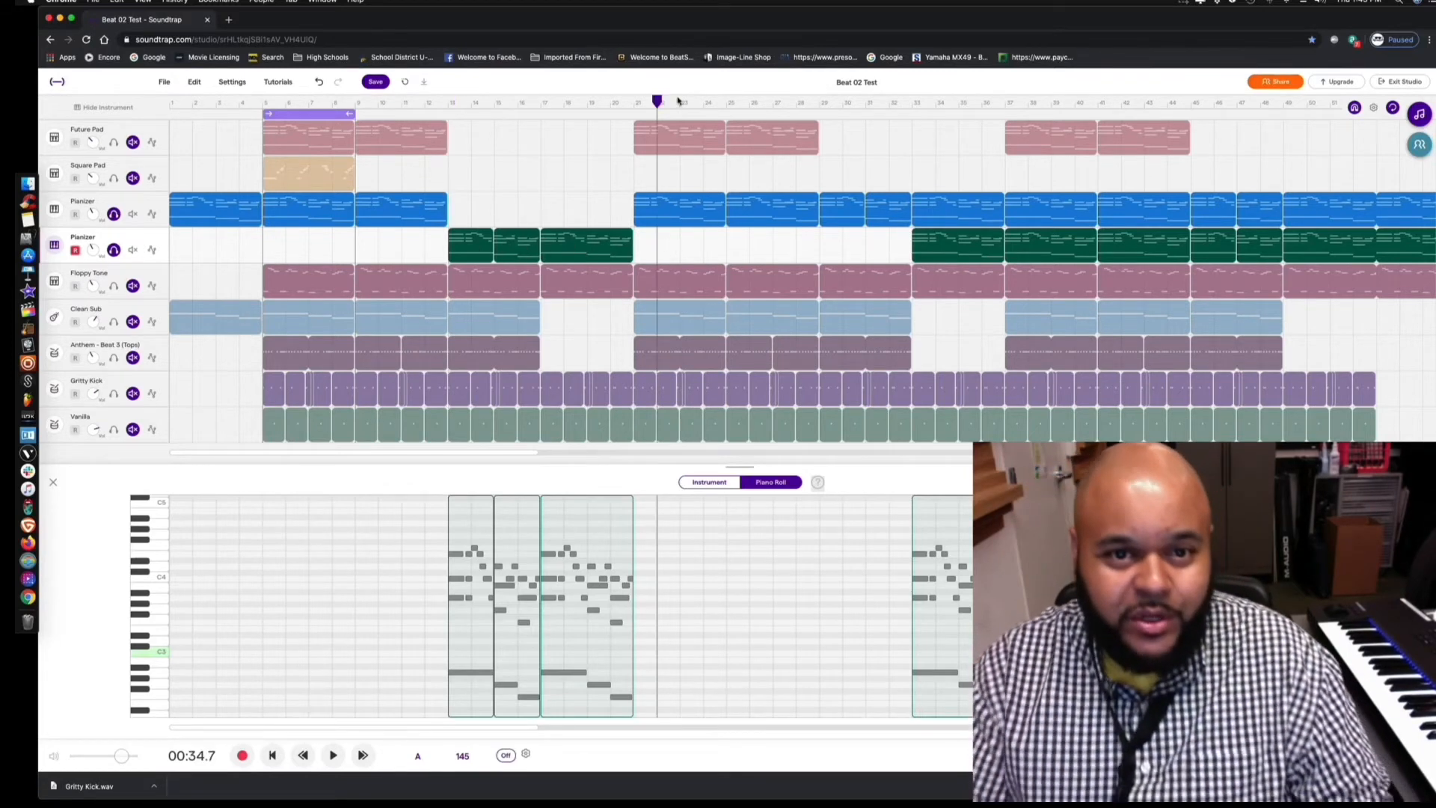
left_click_drag(652, 104, 638, 115)
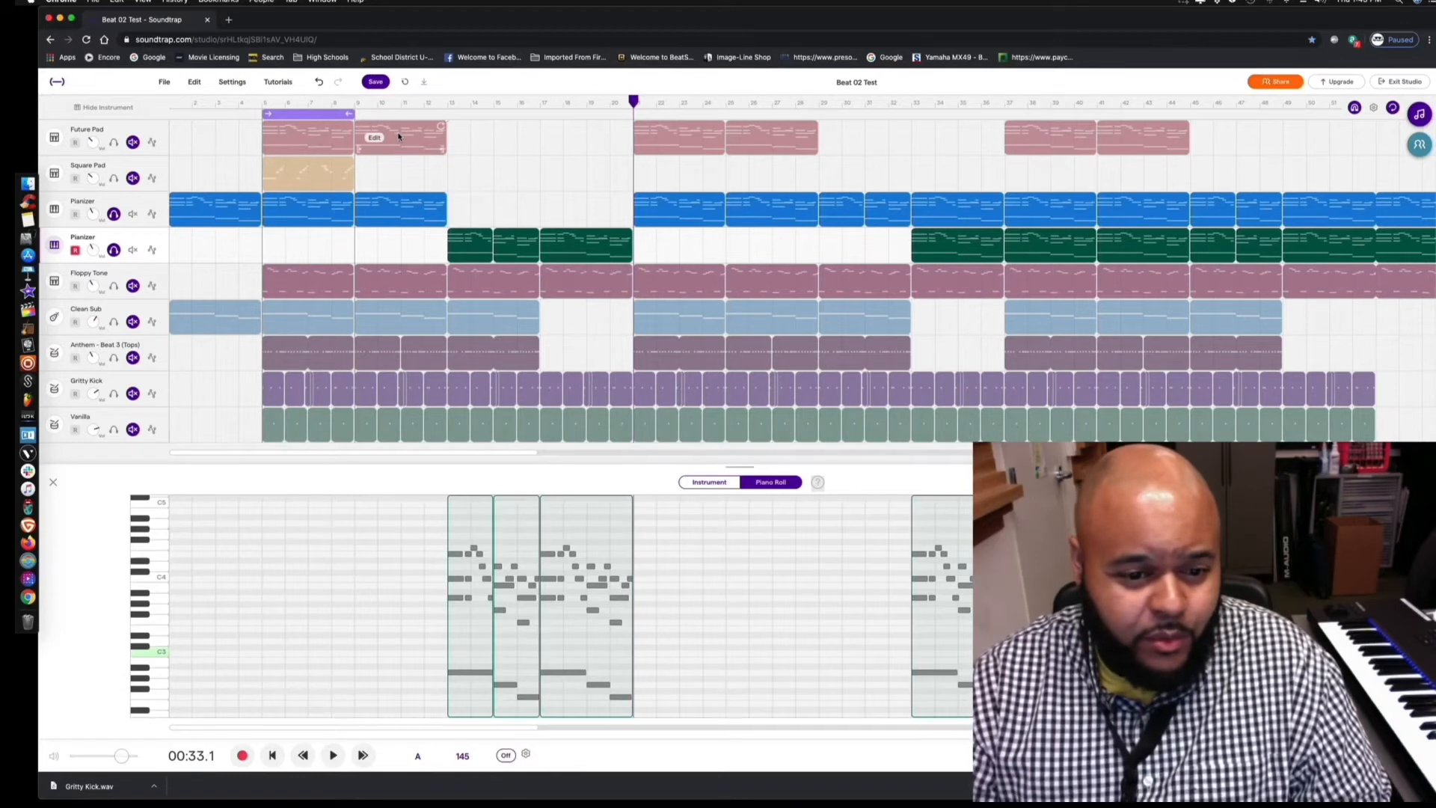
left_click(382, 88)
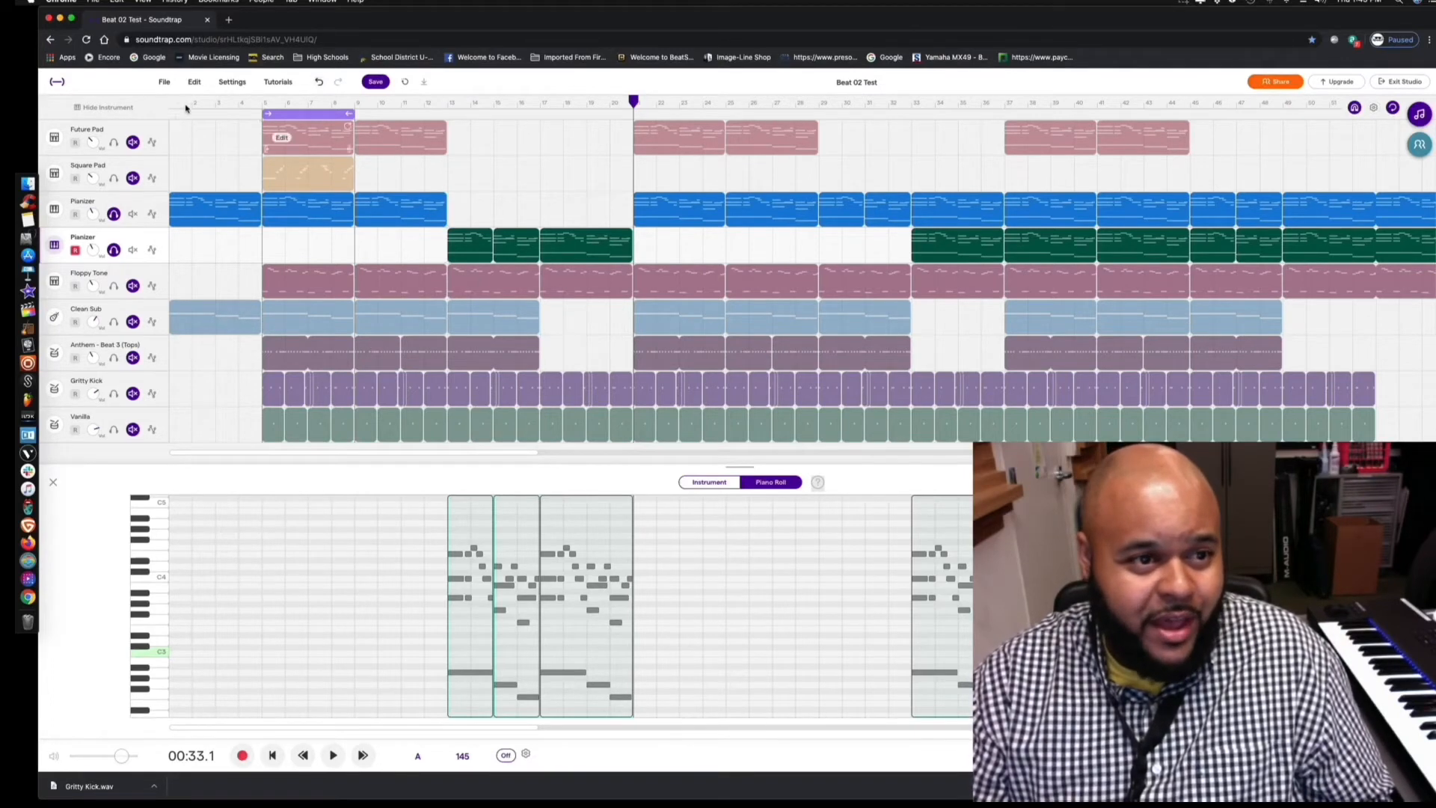
Solo the Future Pad, Square Pad, Floppy Tone, Clean Sub, Anthem - Beat 3 (Tops), Gritty Kick and Vanilla tracks, and close the piano roll
left_click(113, 142)
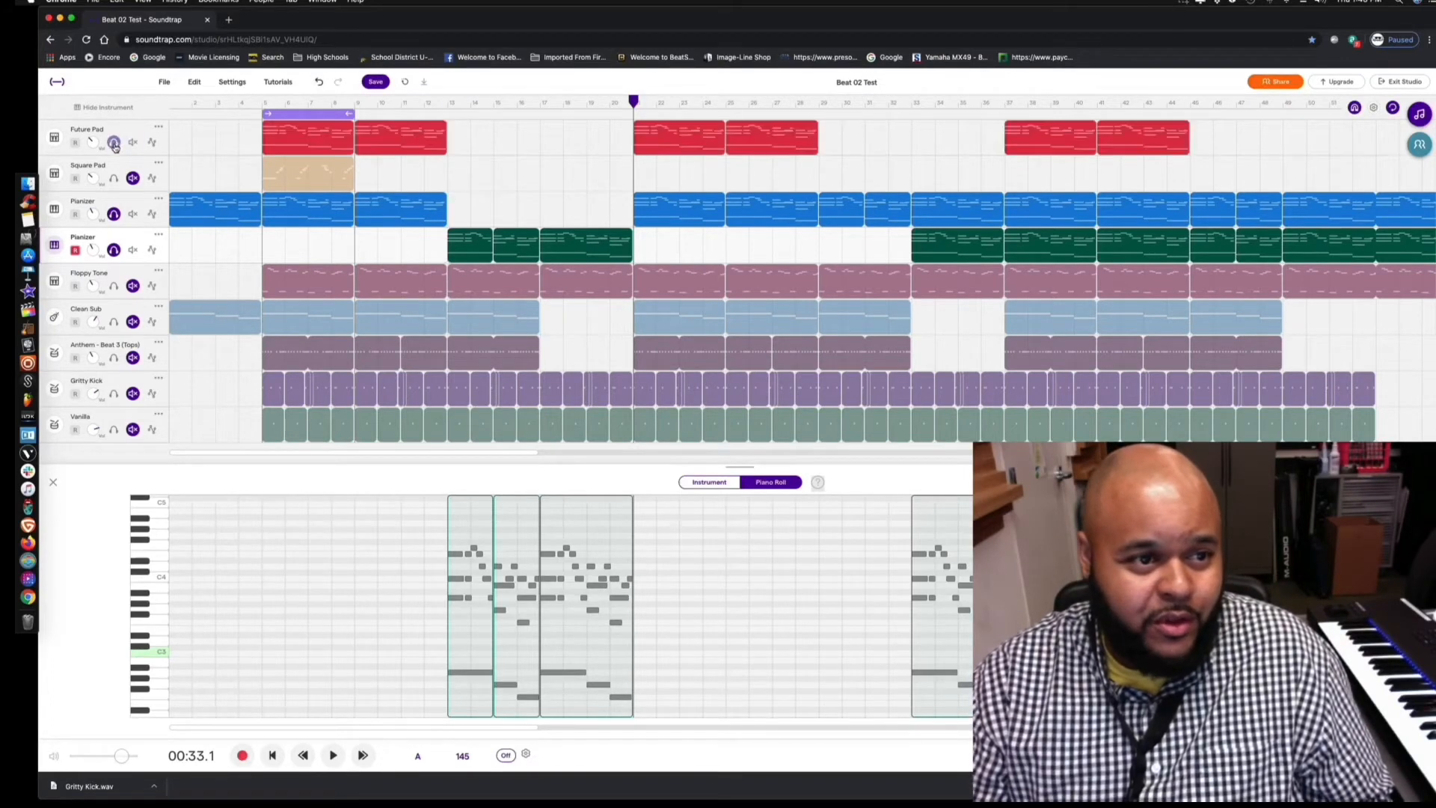
left_click(113, 178)
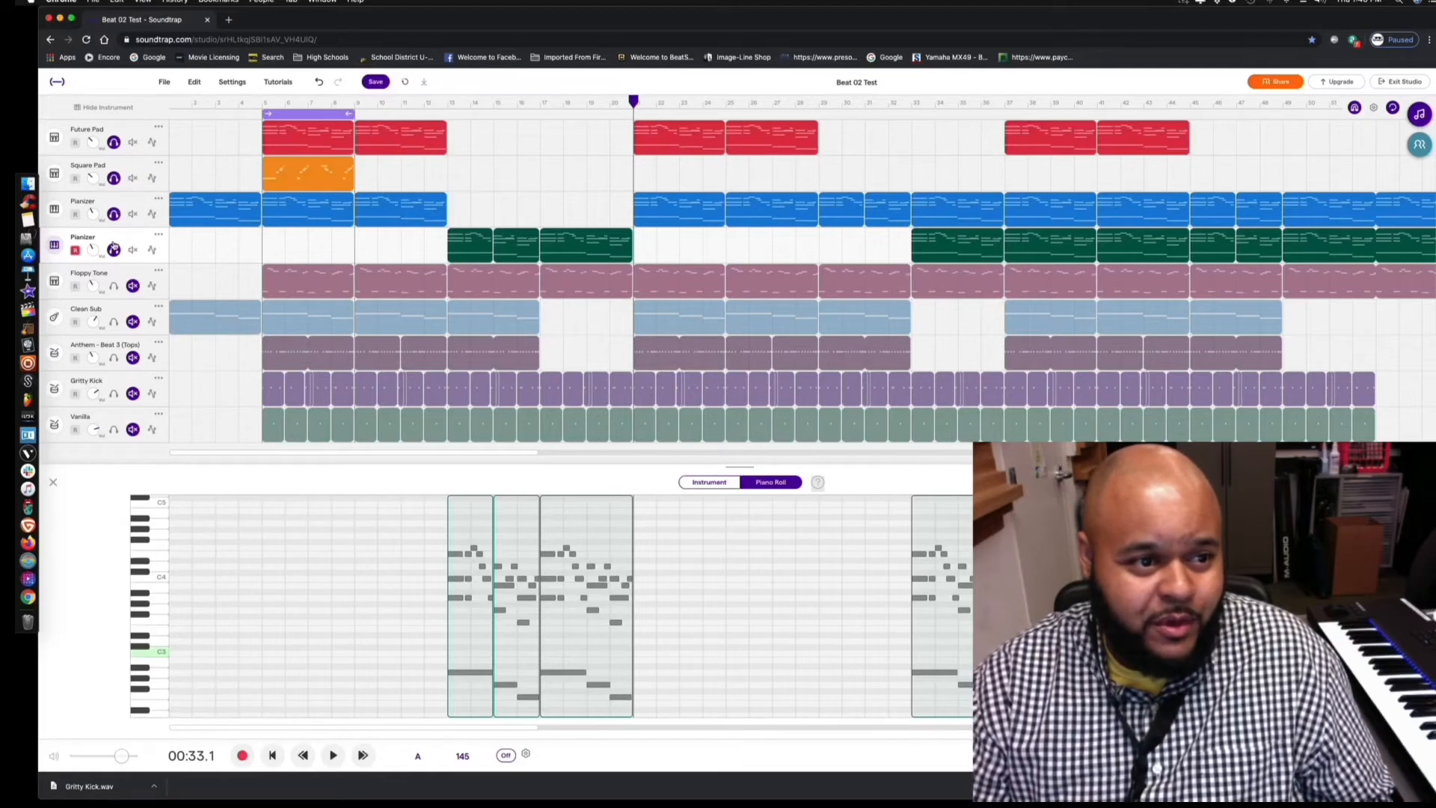
left_click(114, 286)
left_click(113, 323)
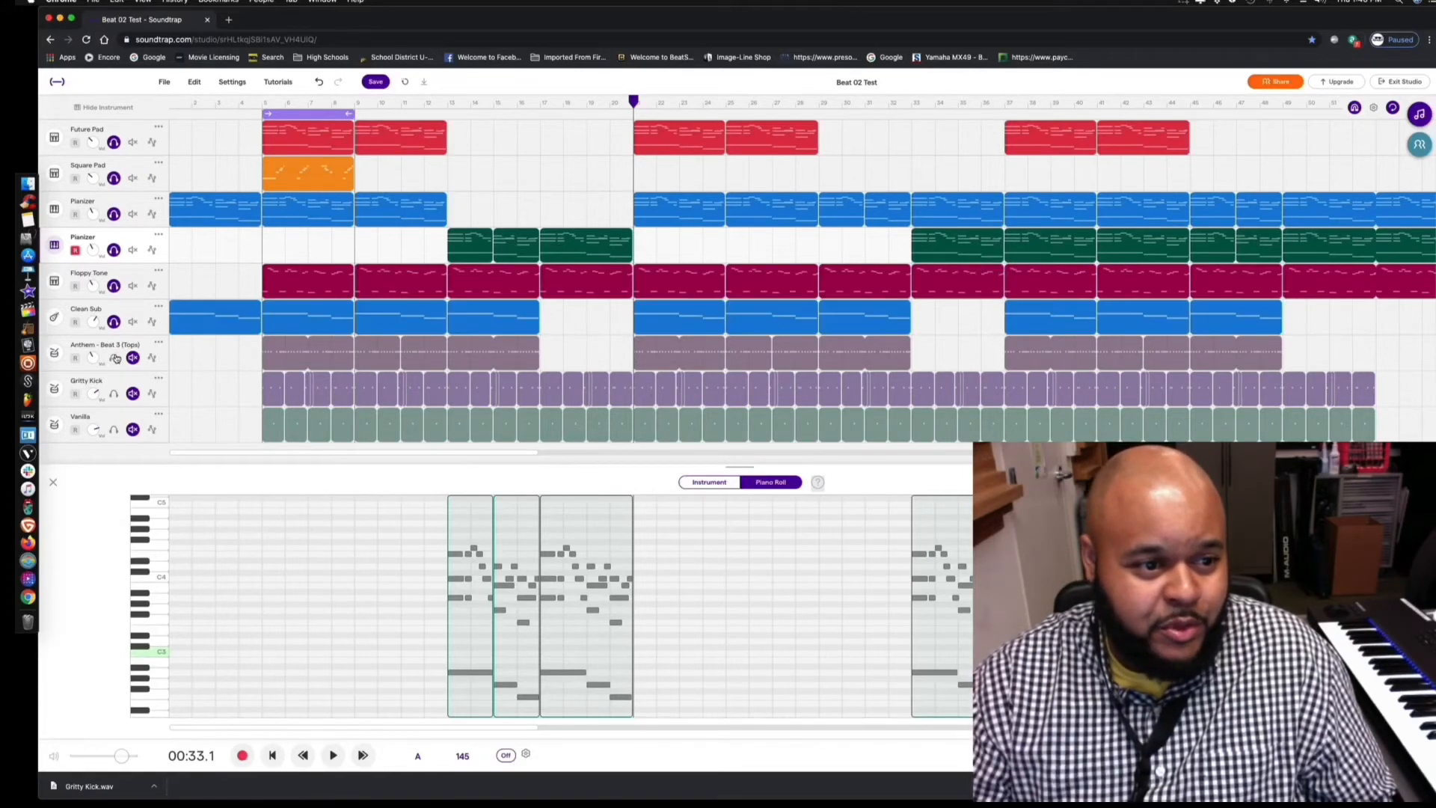
left_click(114, 357)
left_click(113, 393)
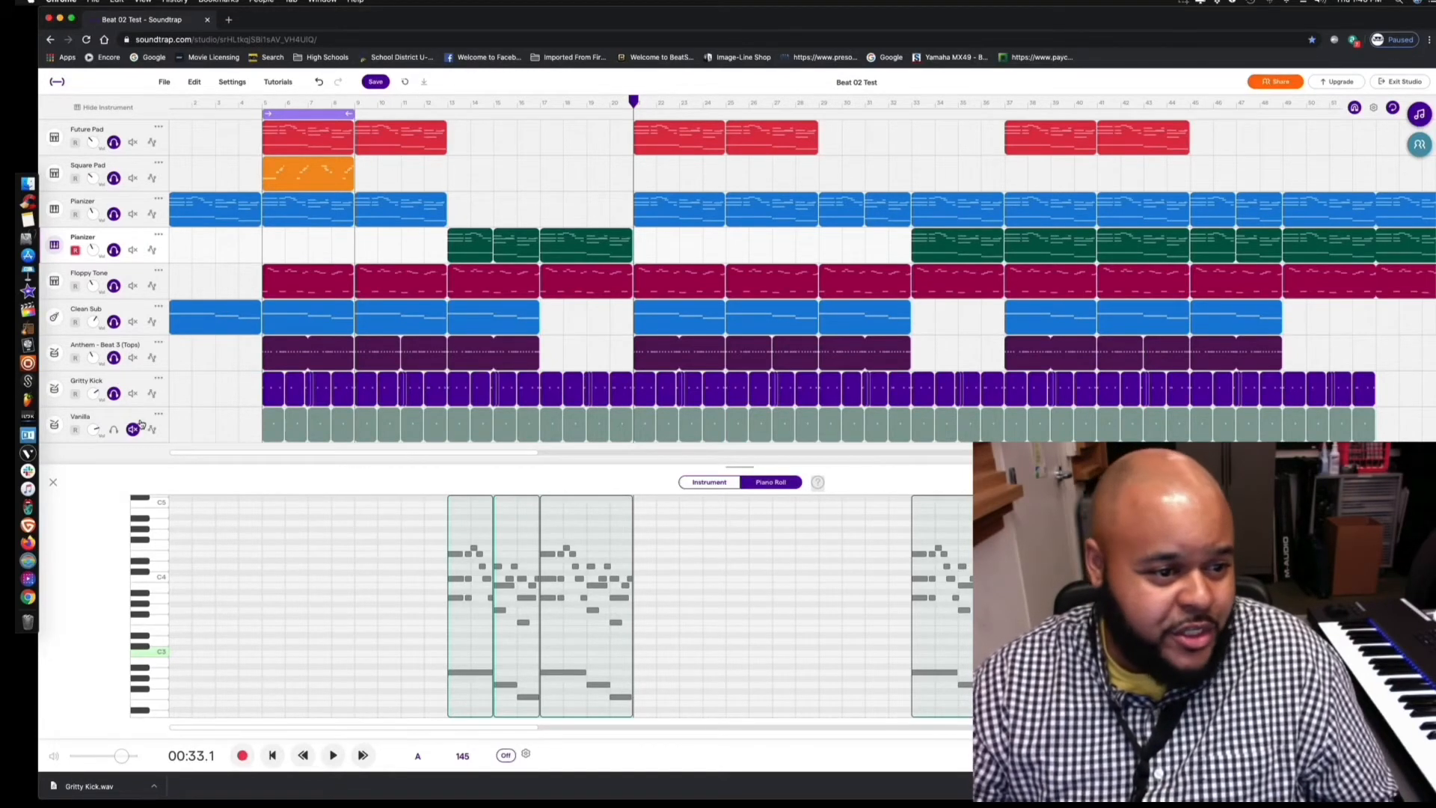
left_click(117, 433)
scroll(170, 336, "down", 1)
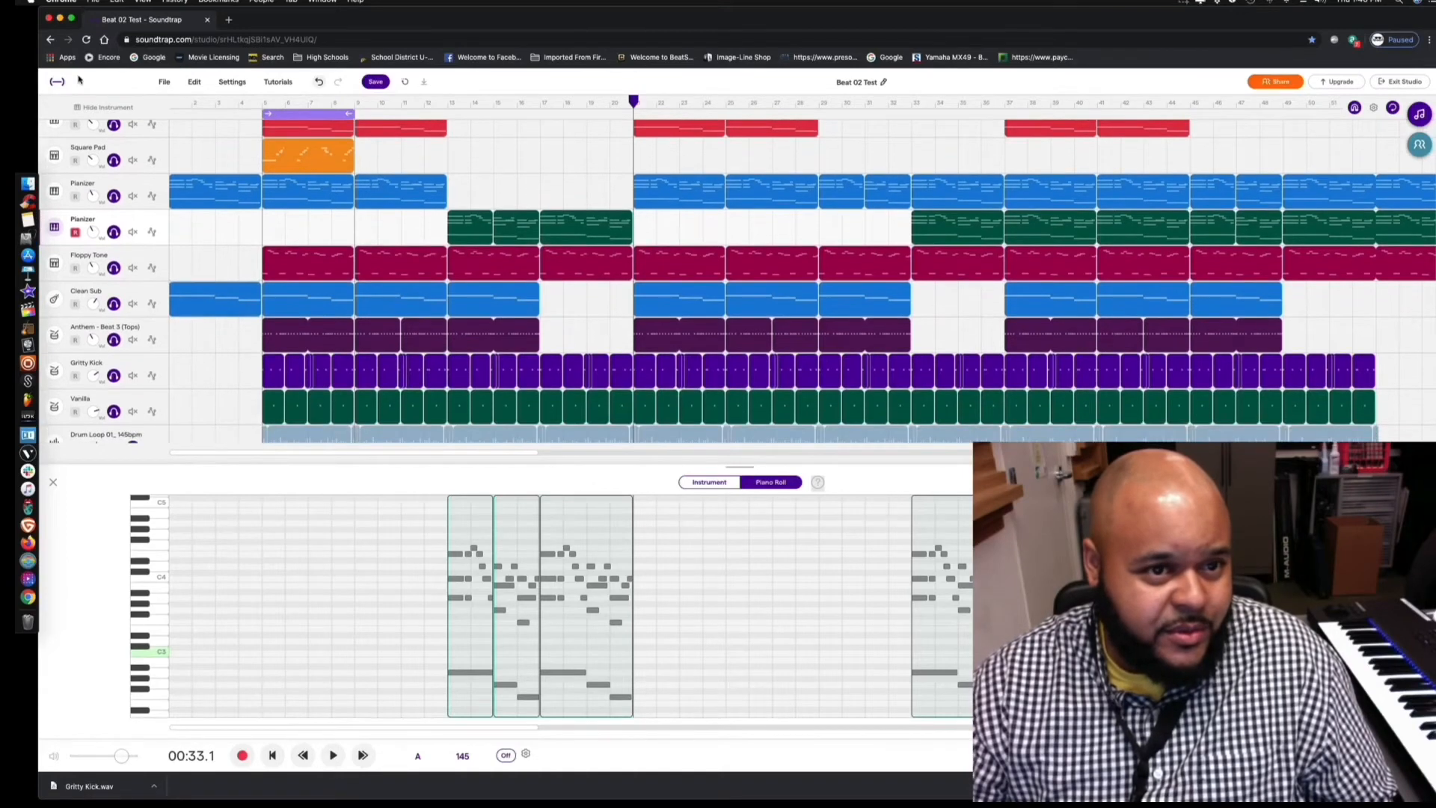
scroll(169, 141, "up", 1)
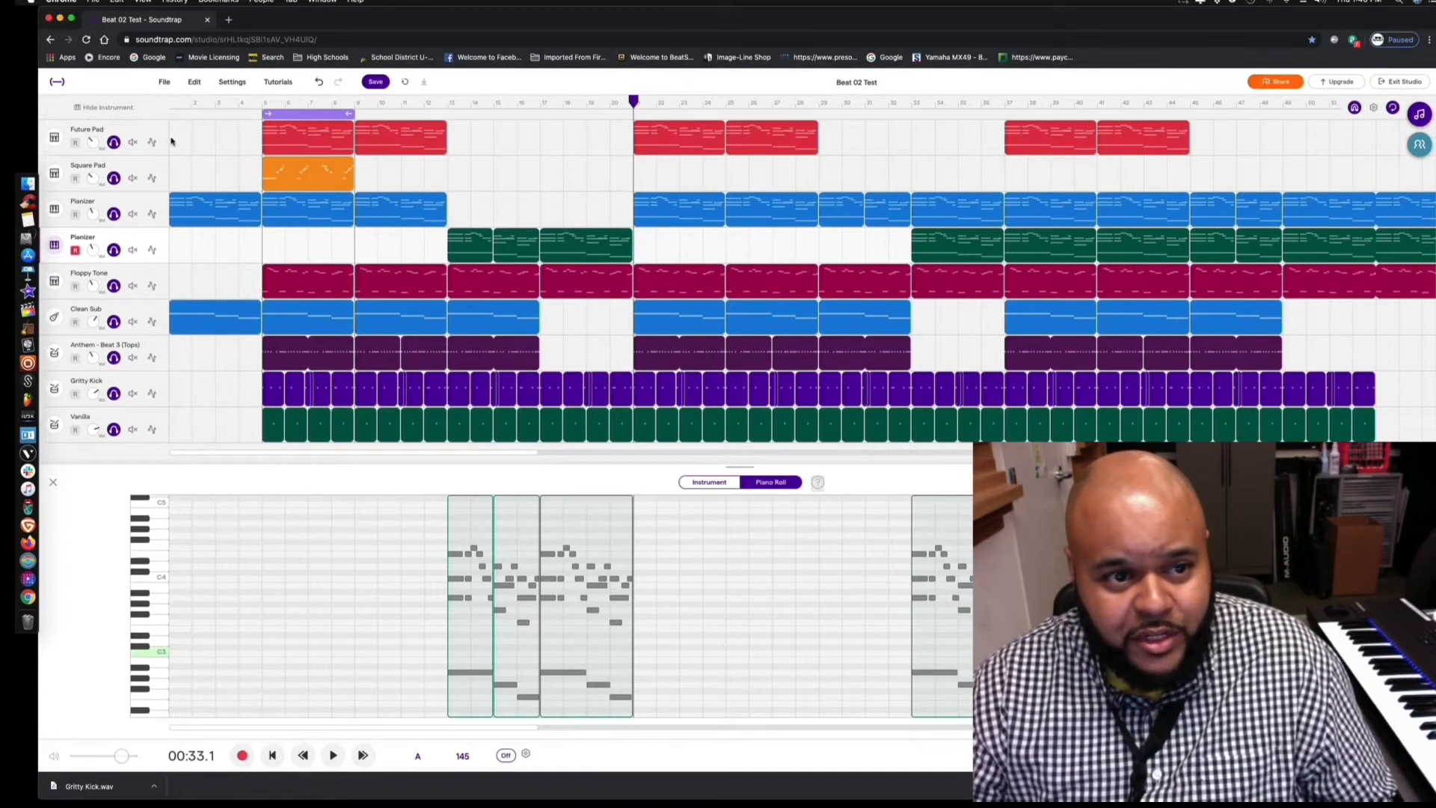
left_click(53, 482)
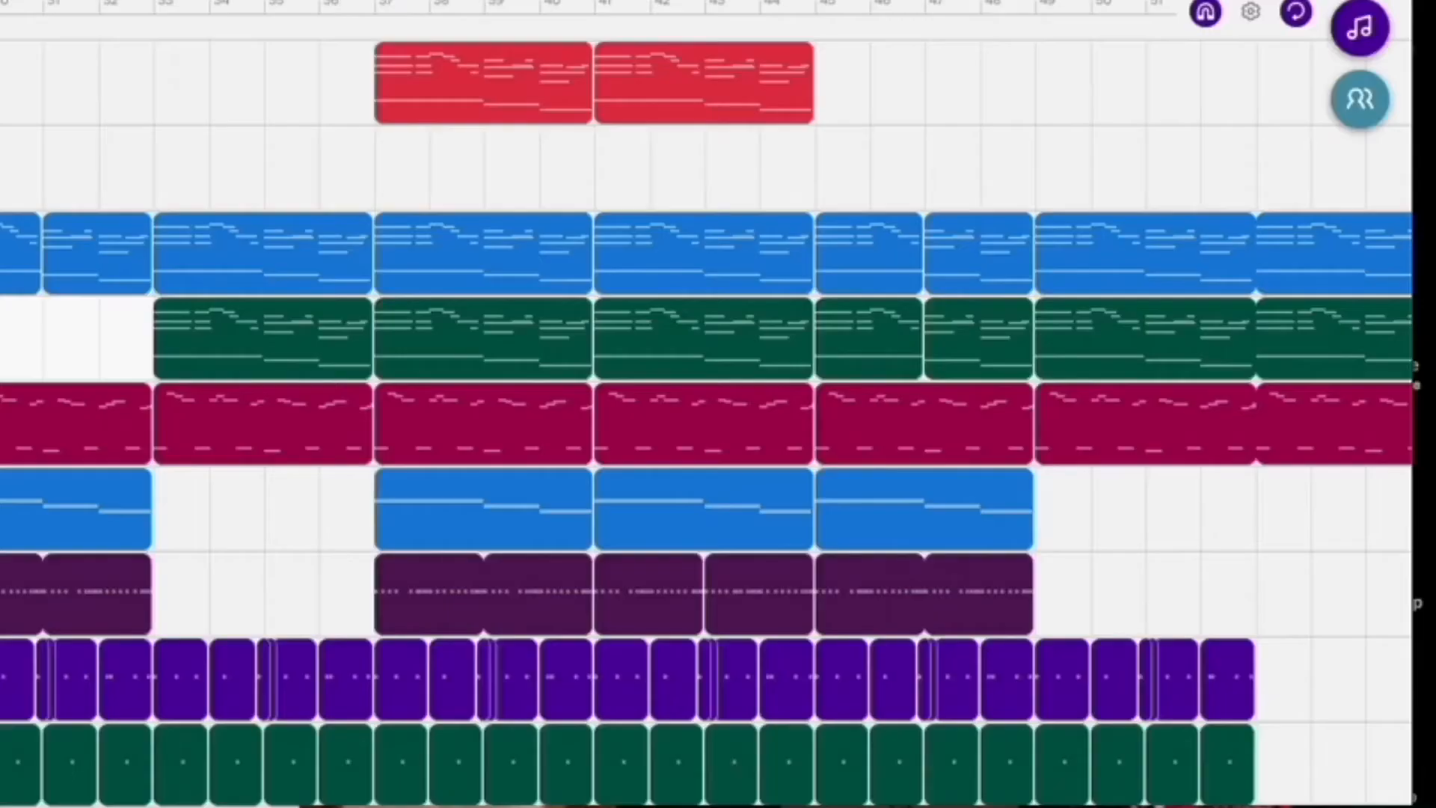
Search the loop library for Hip Hop Snare and add the Flag - Beat 1 (Snare) loop as a new track at bar 5
left_click(1419, 113)
scroll(1260, 644, "down", 10)
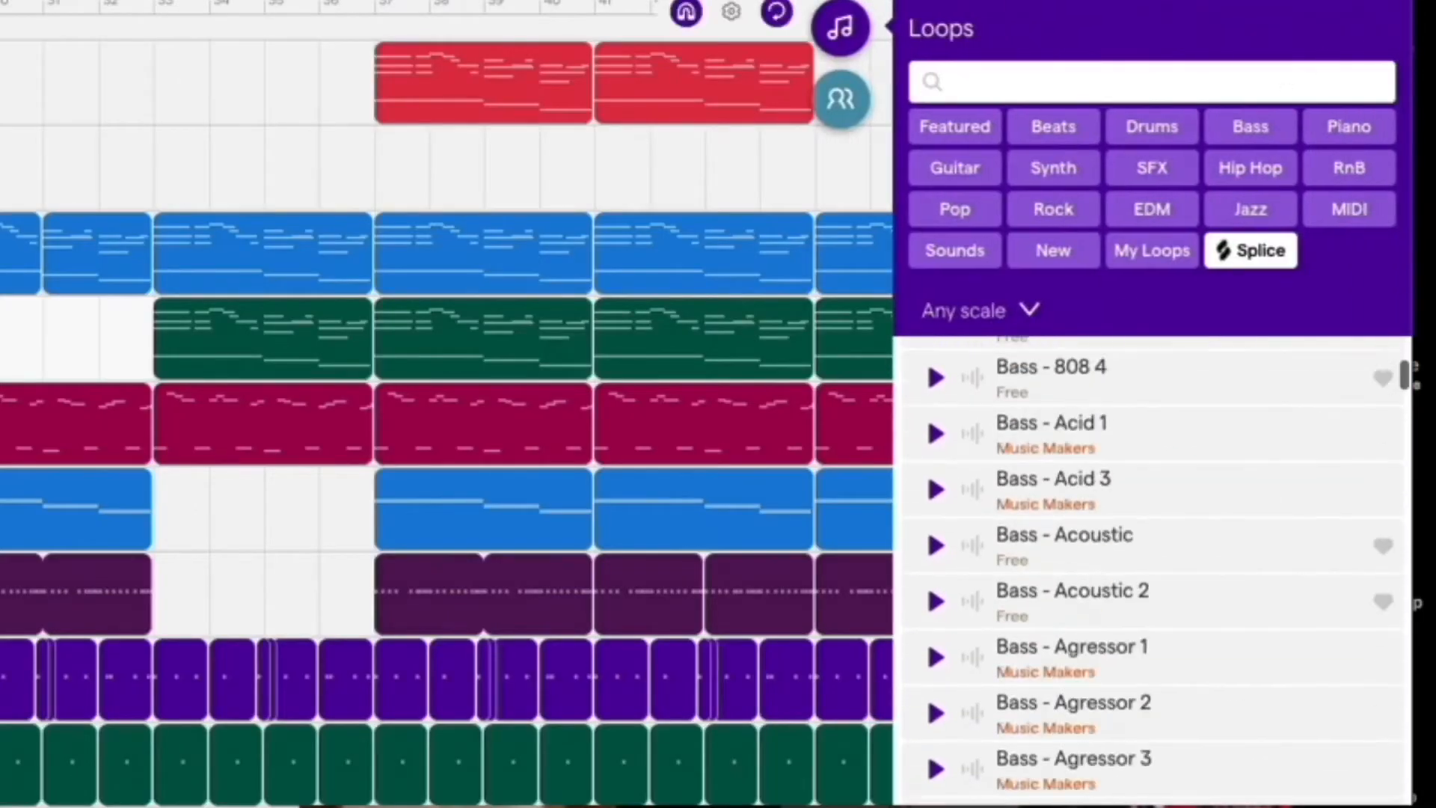
left_click(1248, 173)
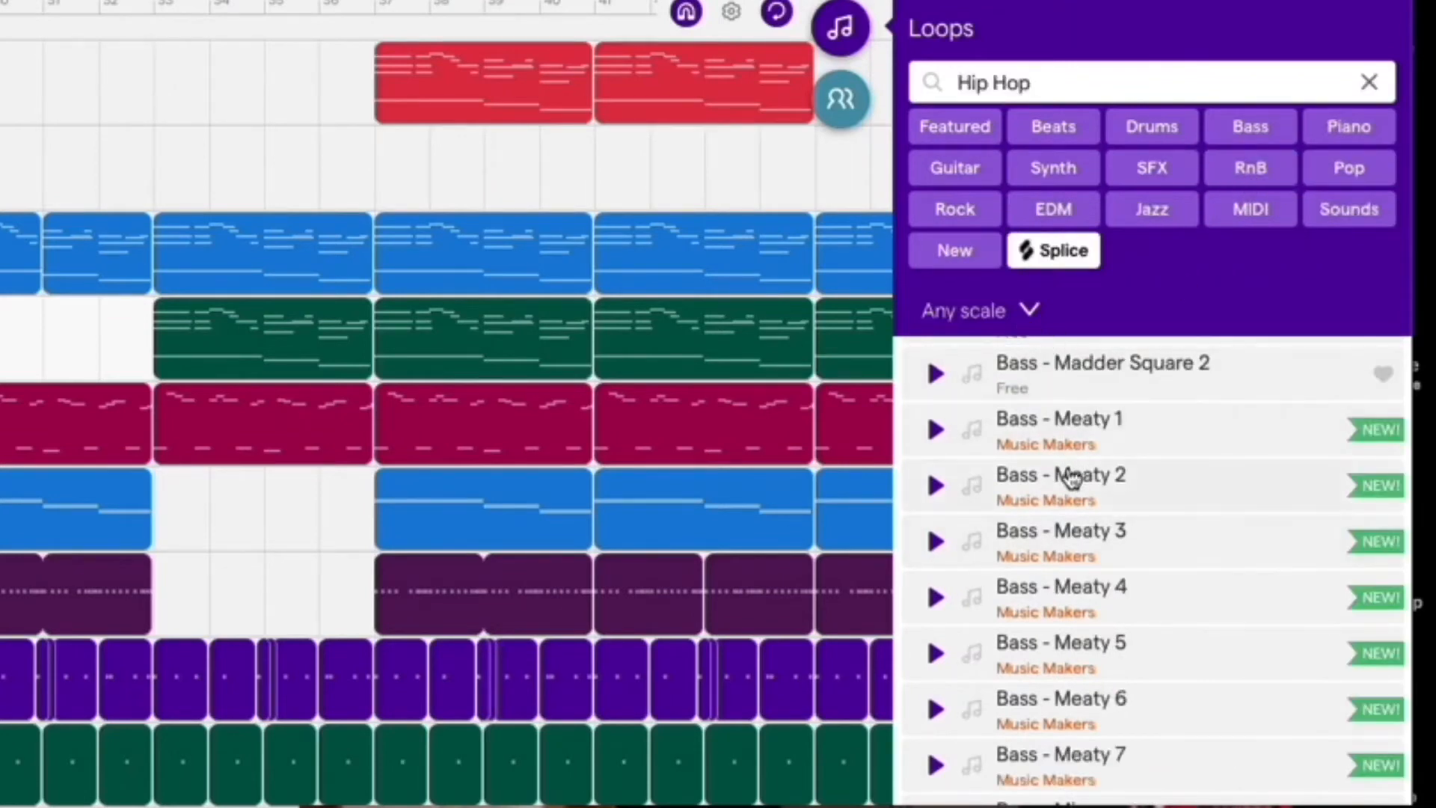
scroll(1070, 476, "down", 15)
scroll(1072, 477, "down", 6)
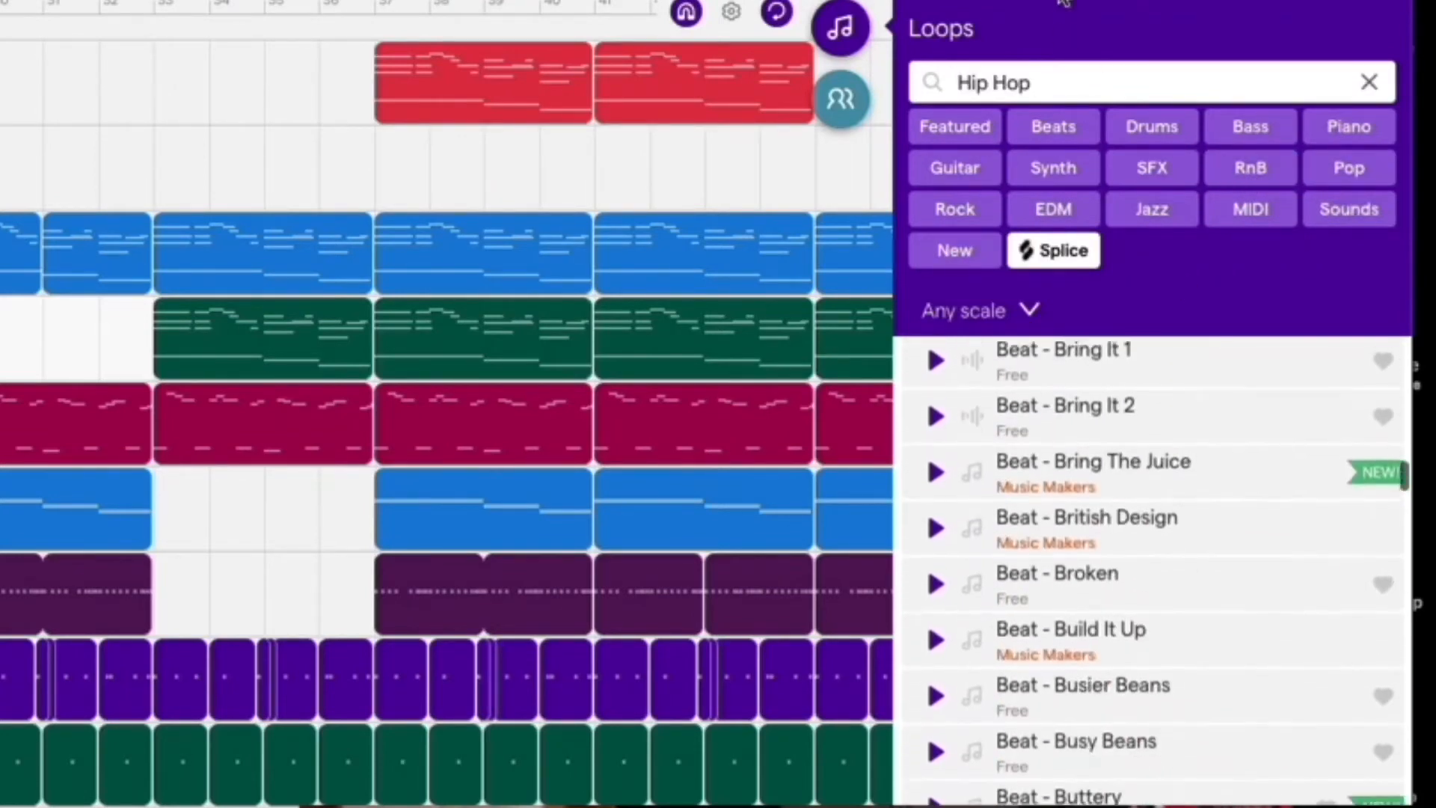
type("Snare")
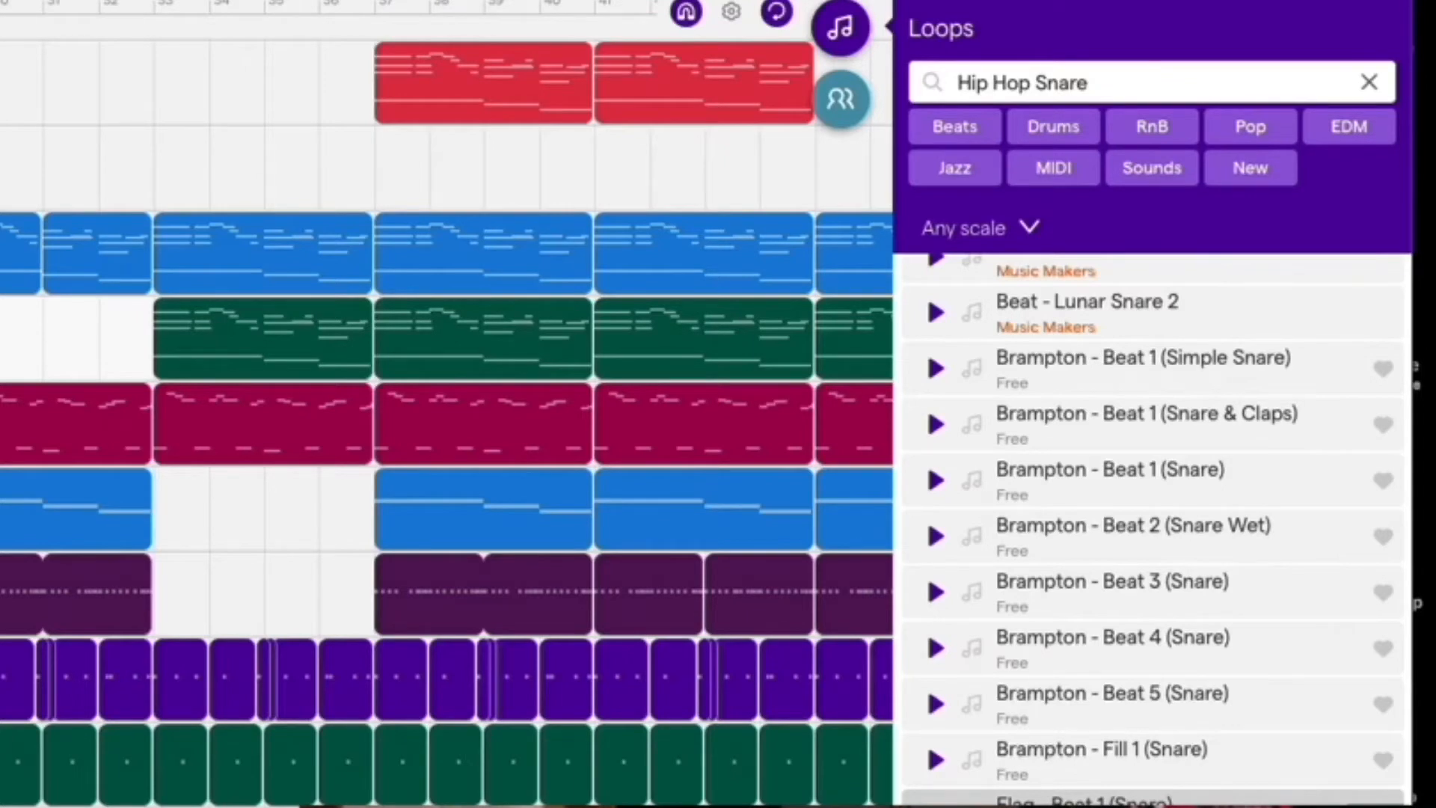
left_click_drag(1204, 803, 258, 516)
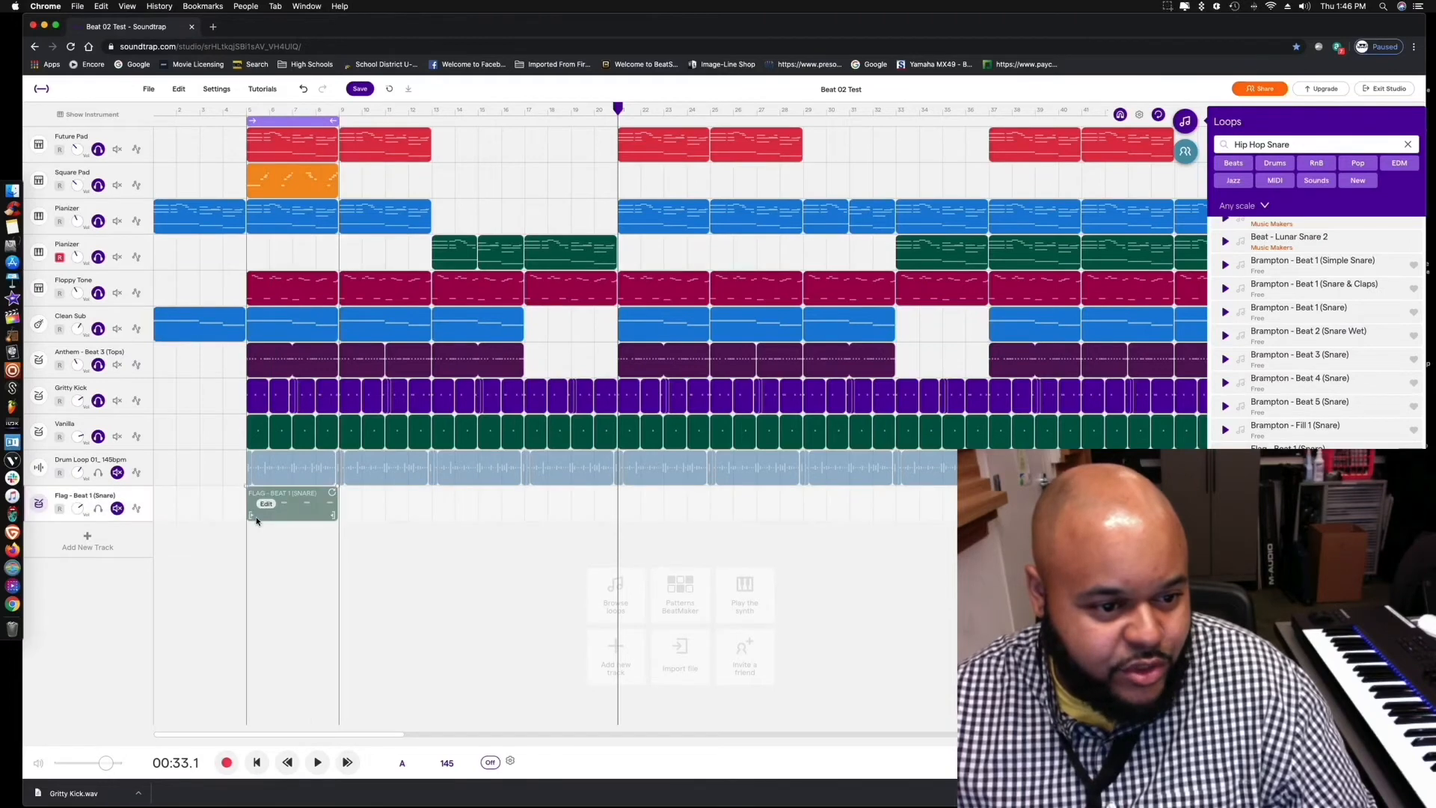
Solo the Flag - Beat 1 (Snare) track and play the arrangement from bar 5 while adjusting its volume
left_click(248, 109)
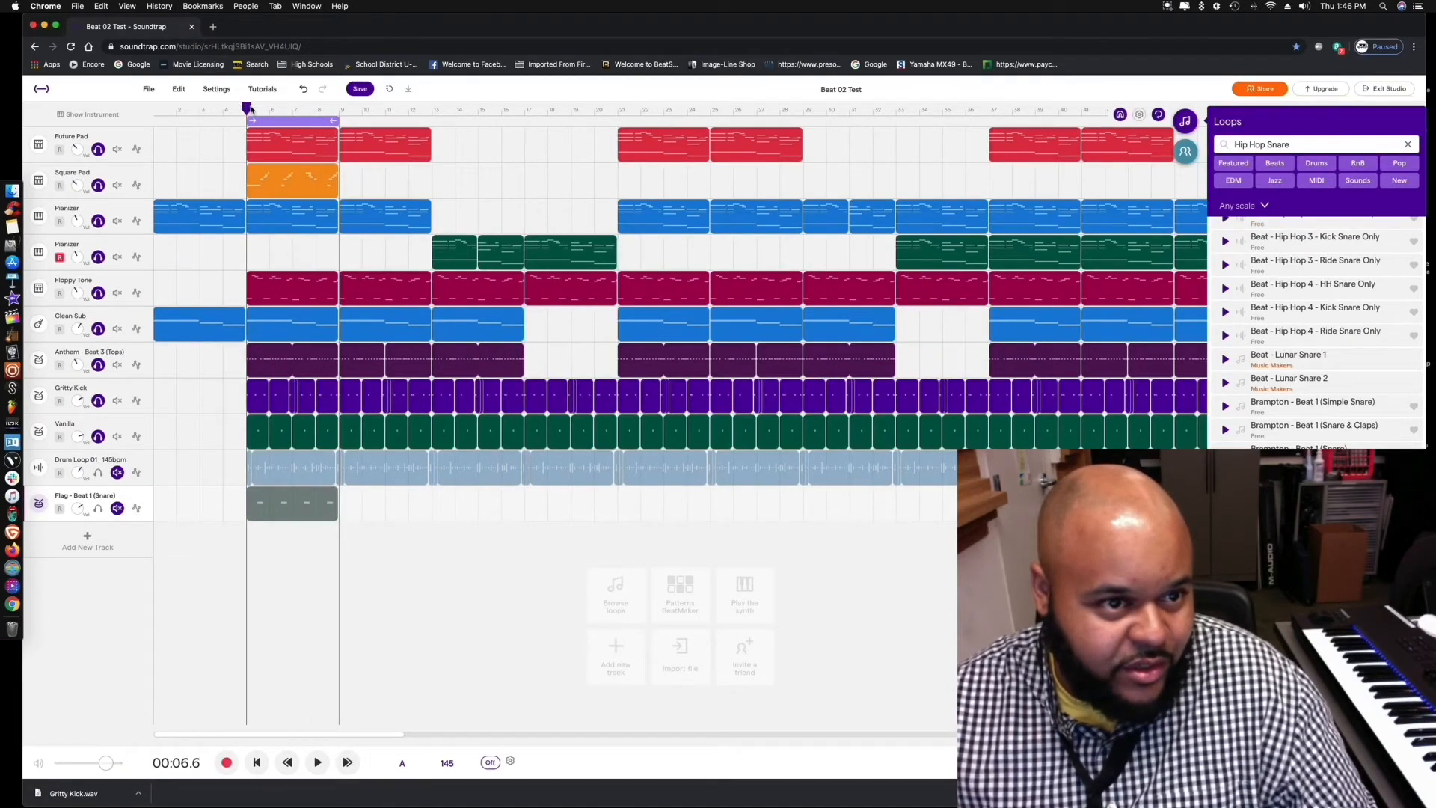
left_click(116, 507)
key("space")
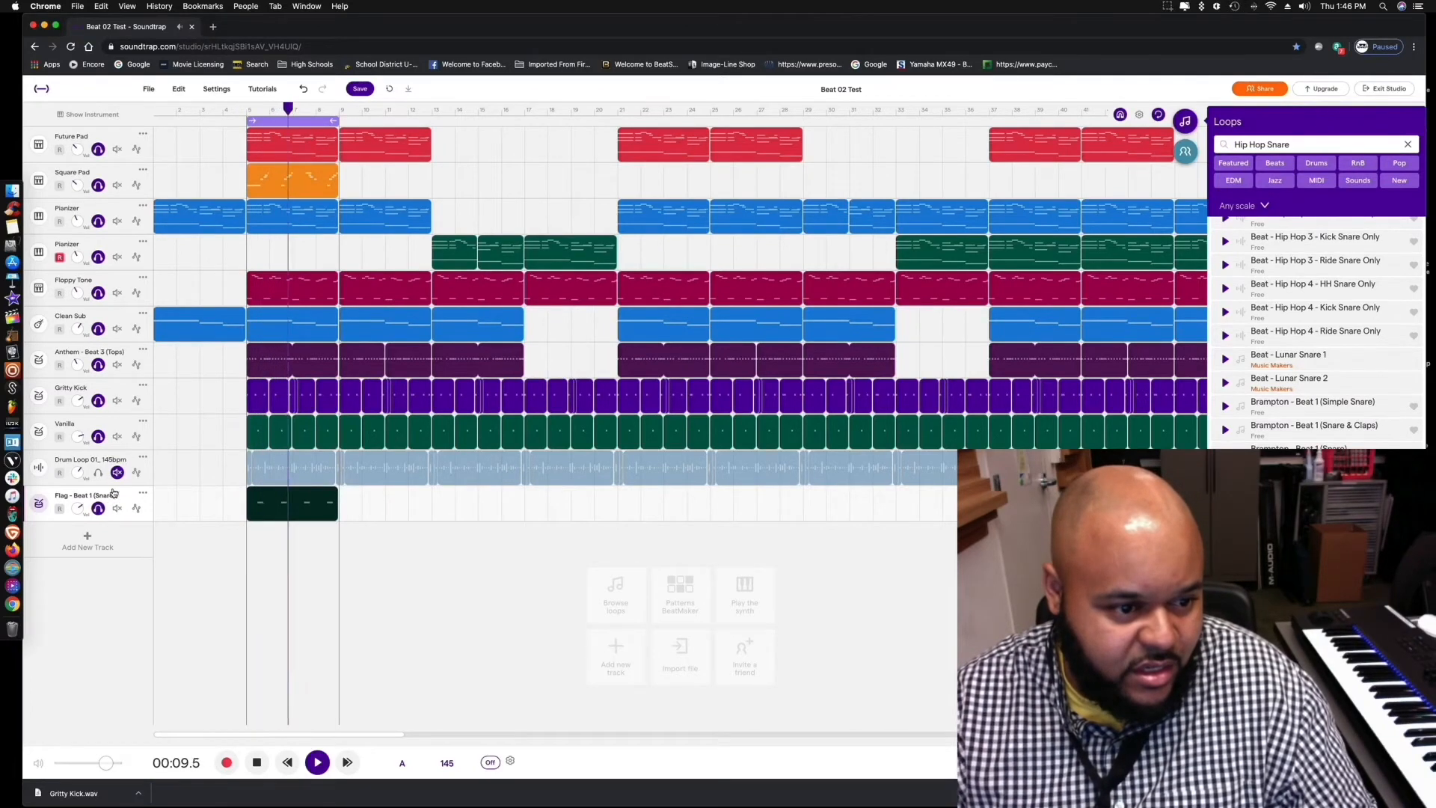
mouse_move(80, 509)
left_mouse_down()
mouse_move(85, 496)
mouse_move(80, 507)
left_mouse_up()
key("space")
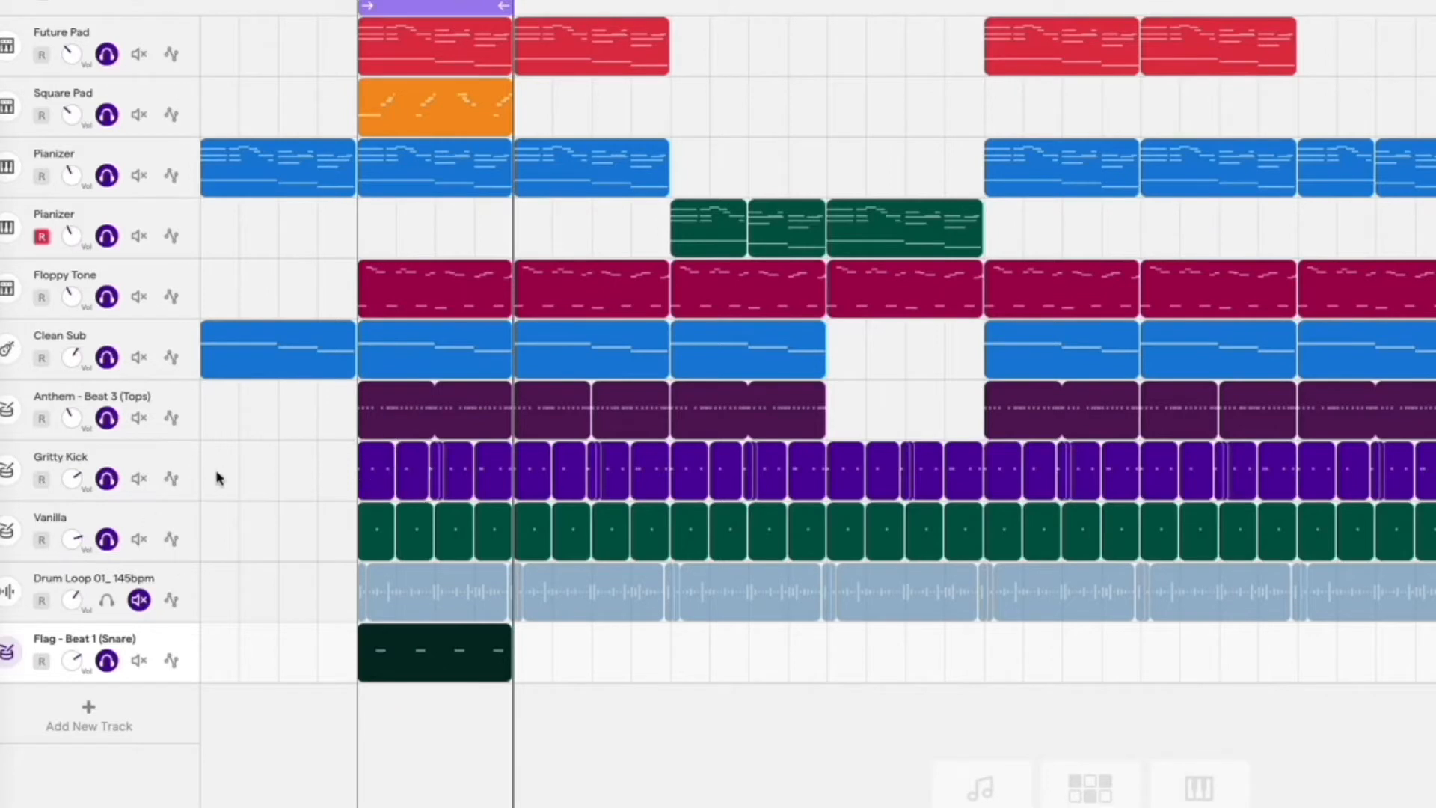
Mute the Vanilla track and replay the looped section while raising the Flag - Beat 1 (Snare) volume
left_click(138, 538)
key("space")
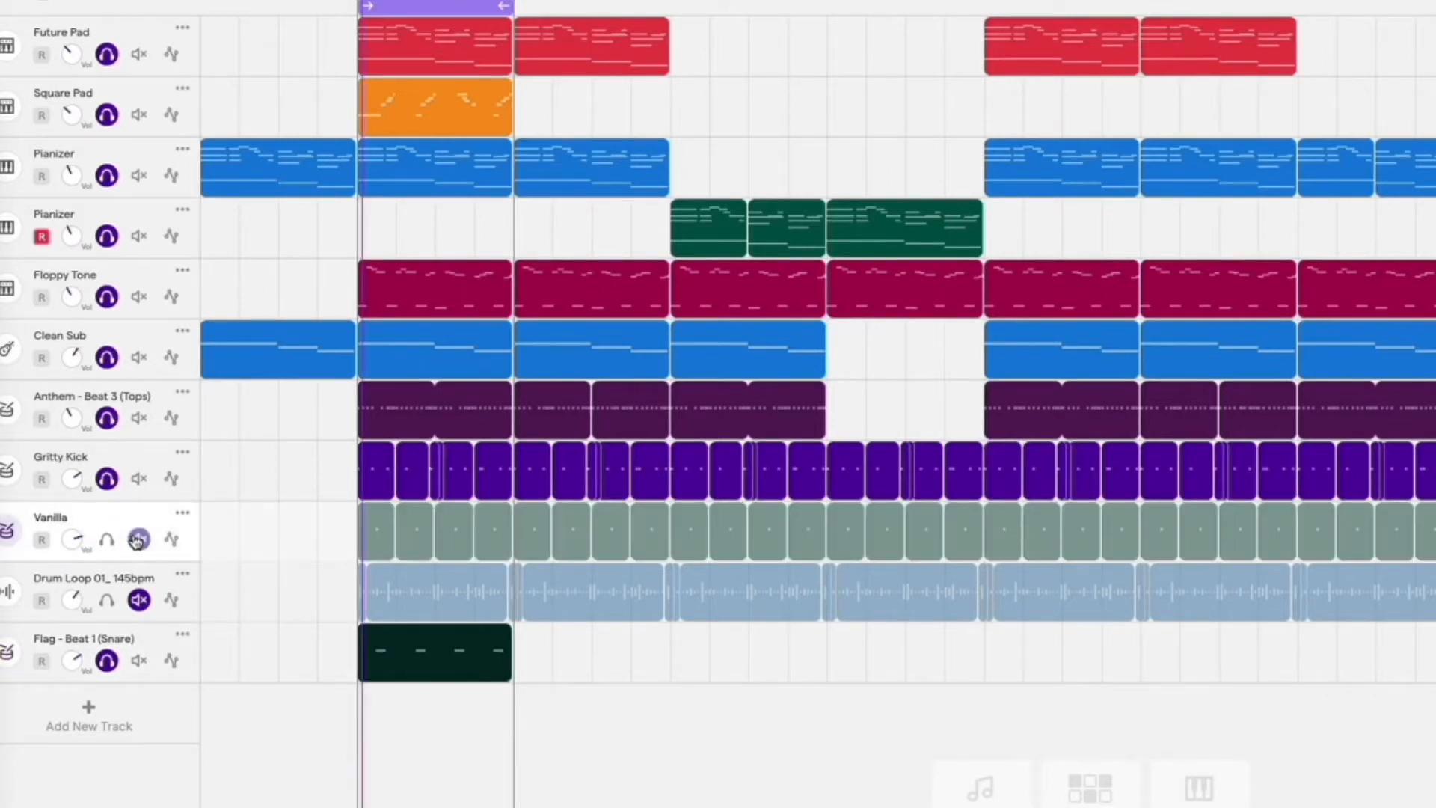
mouse_move(75, 661)
left_mouse_down()
mouse_move(87, 609)
mouse_move(78, 649)
left_mouse_up()
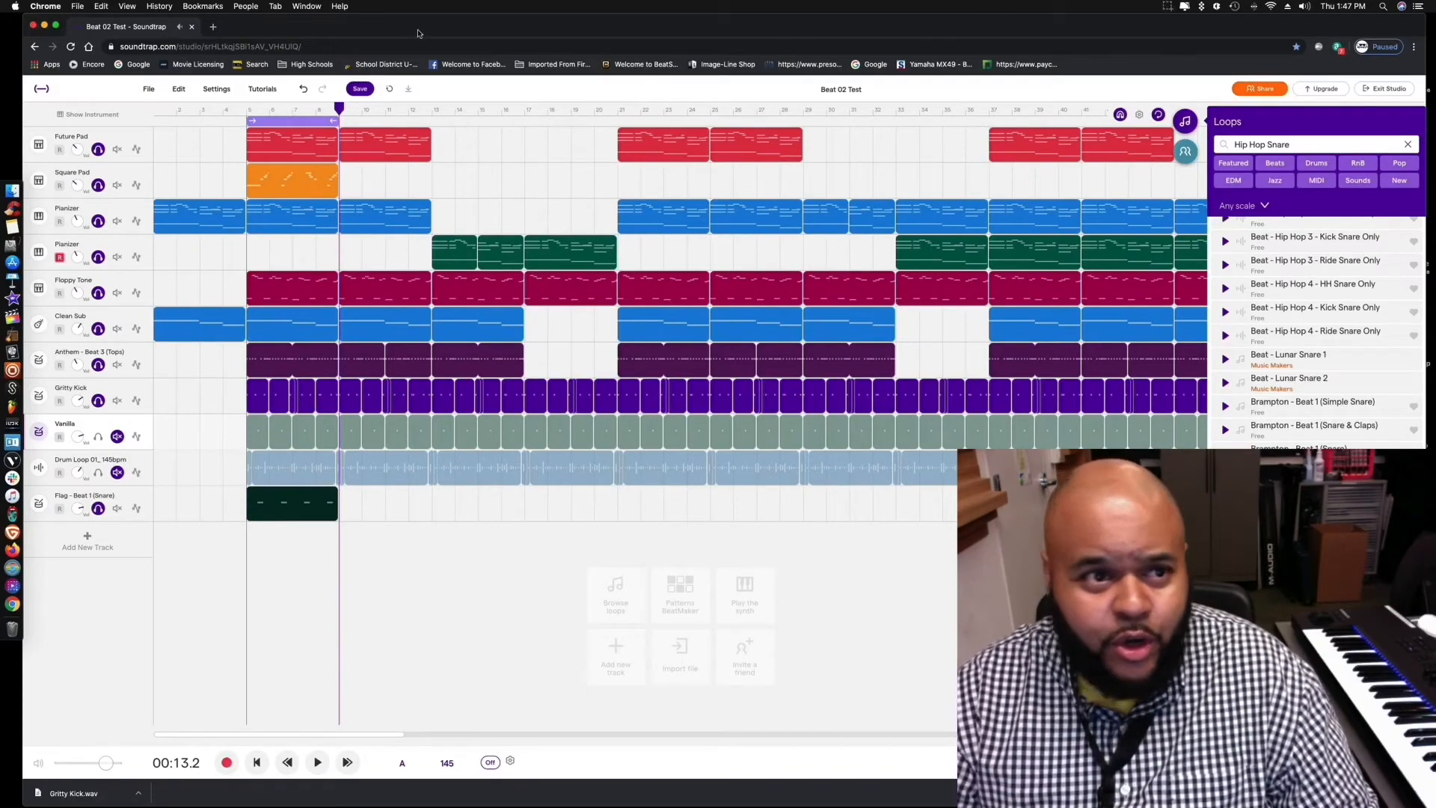
Import the Drum Loop 01_ 145bpm audio file from the desktop as a new track at bar 5 and view its region options
left_click_drag(1144, 21, 1010, 17)
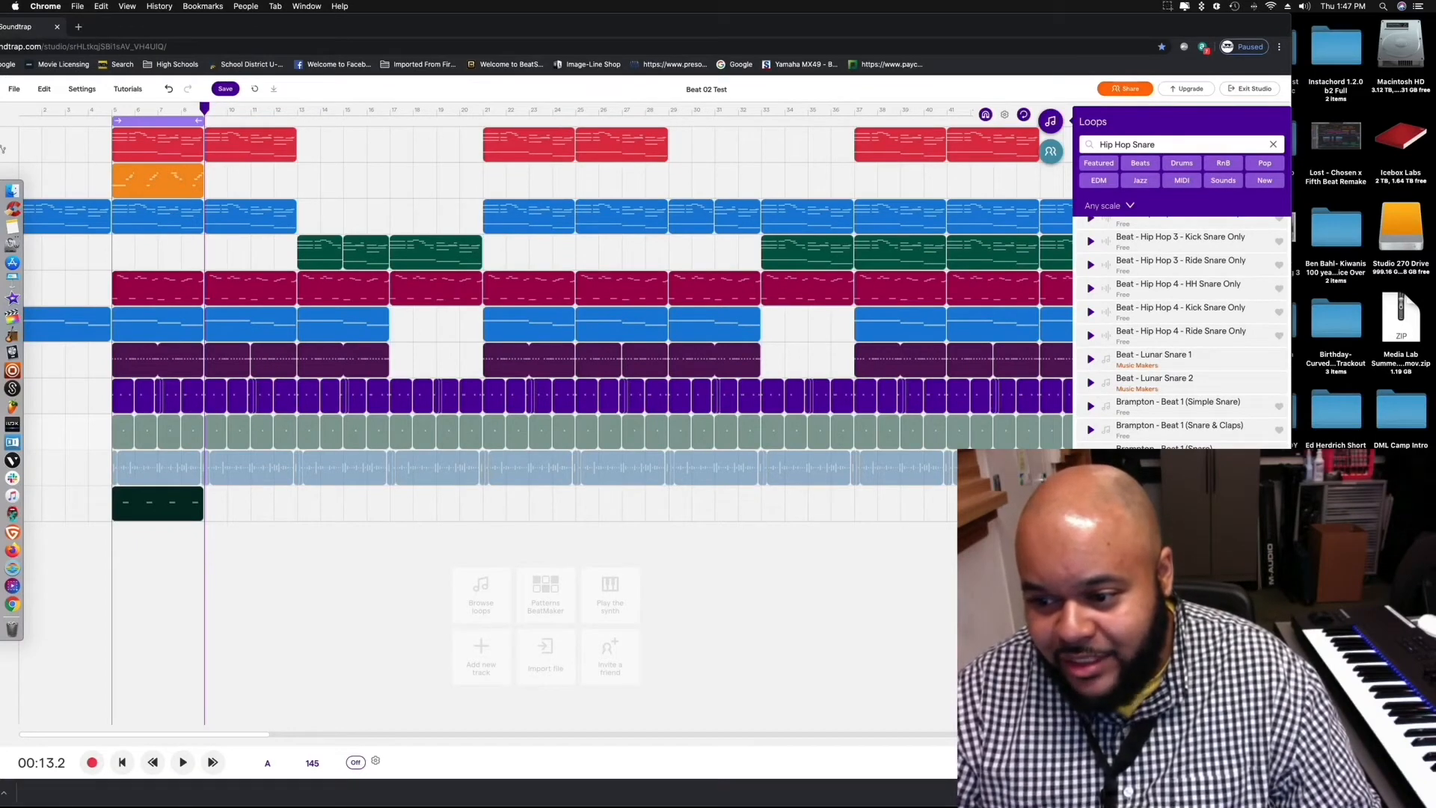
left_click_drag(296, 620, 113, 567)
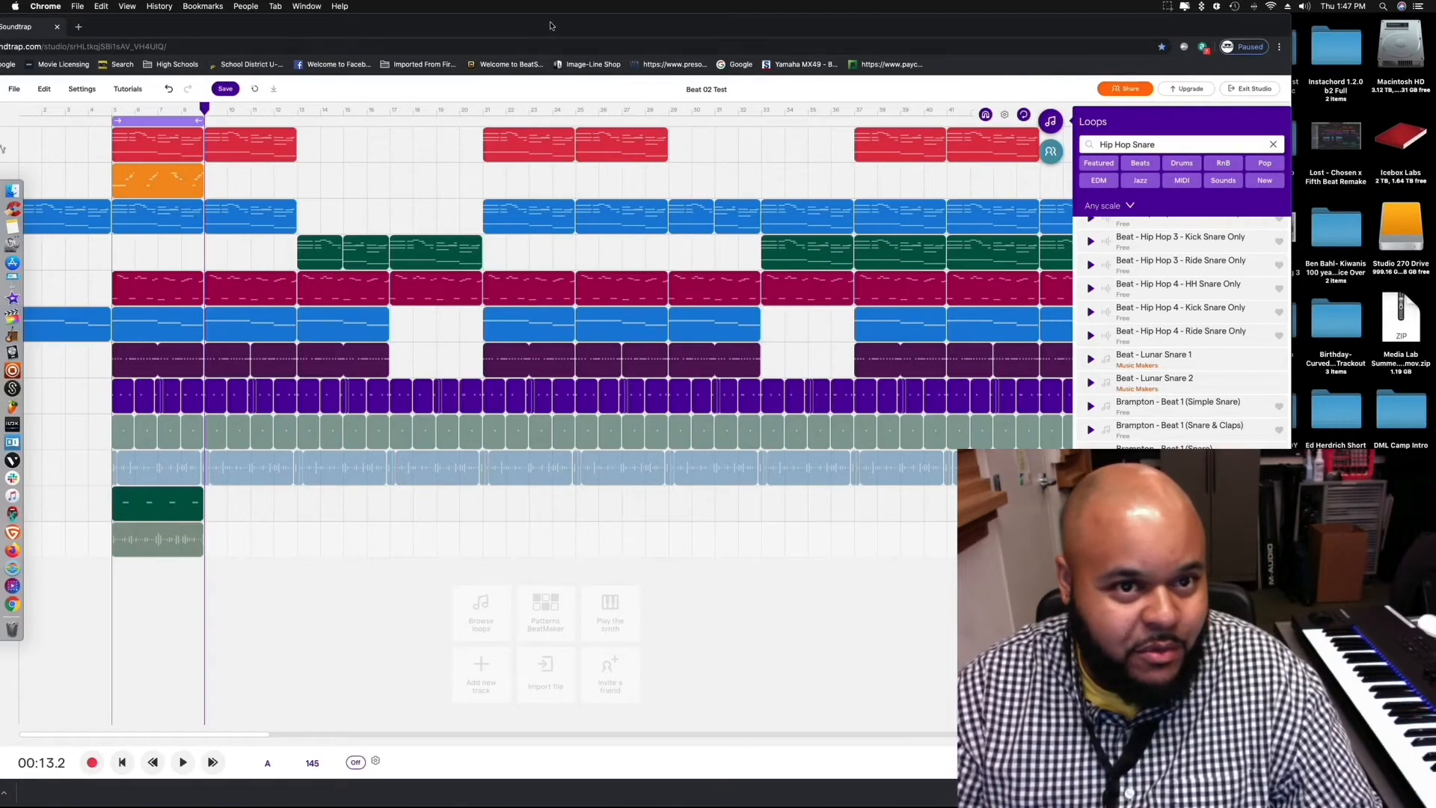
mouse_move(552, 26)
left_mouse_down()
mouse_move(678, 23)
mouse_move(555, 28)
left_mouse_up()
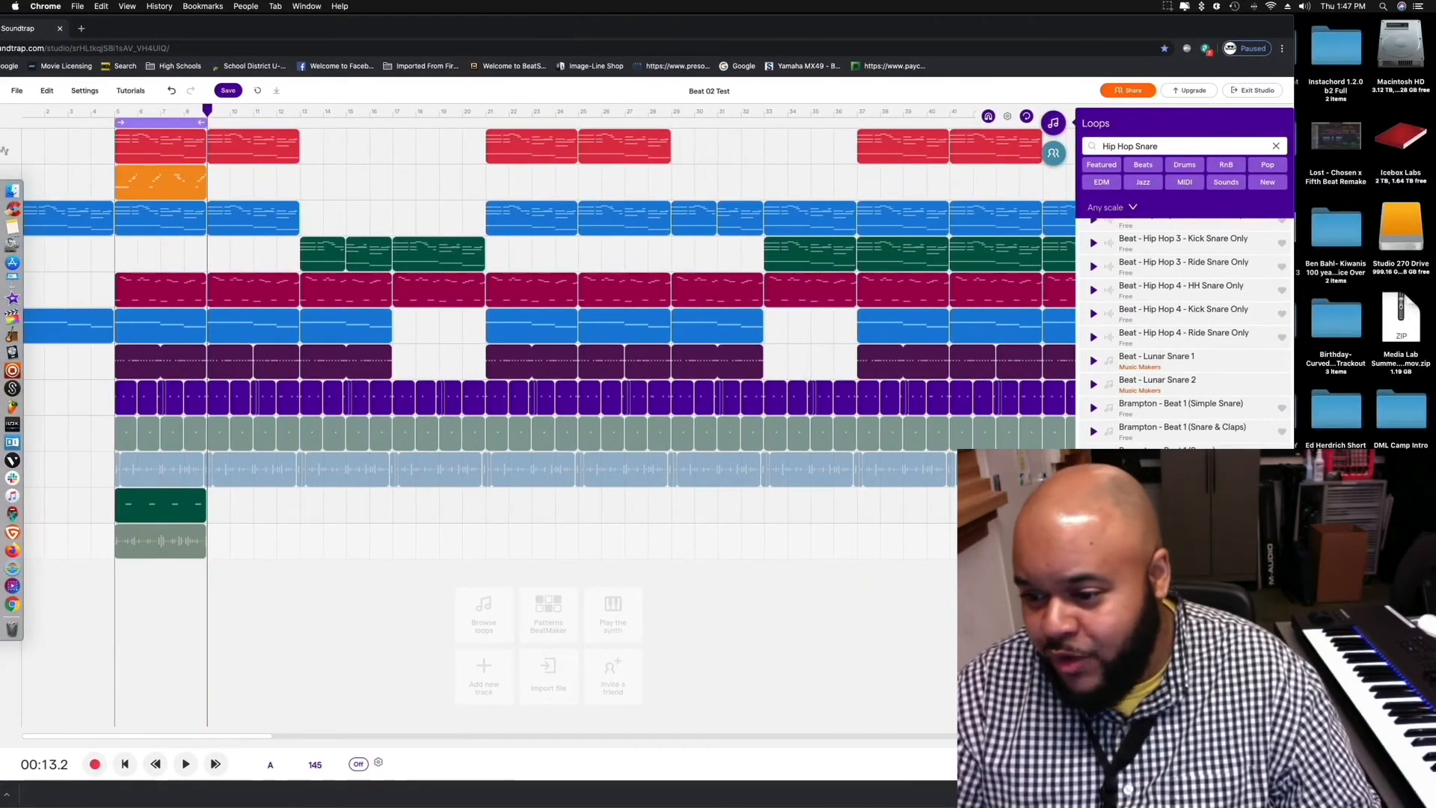
key("super+Tab")
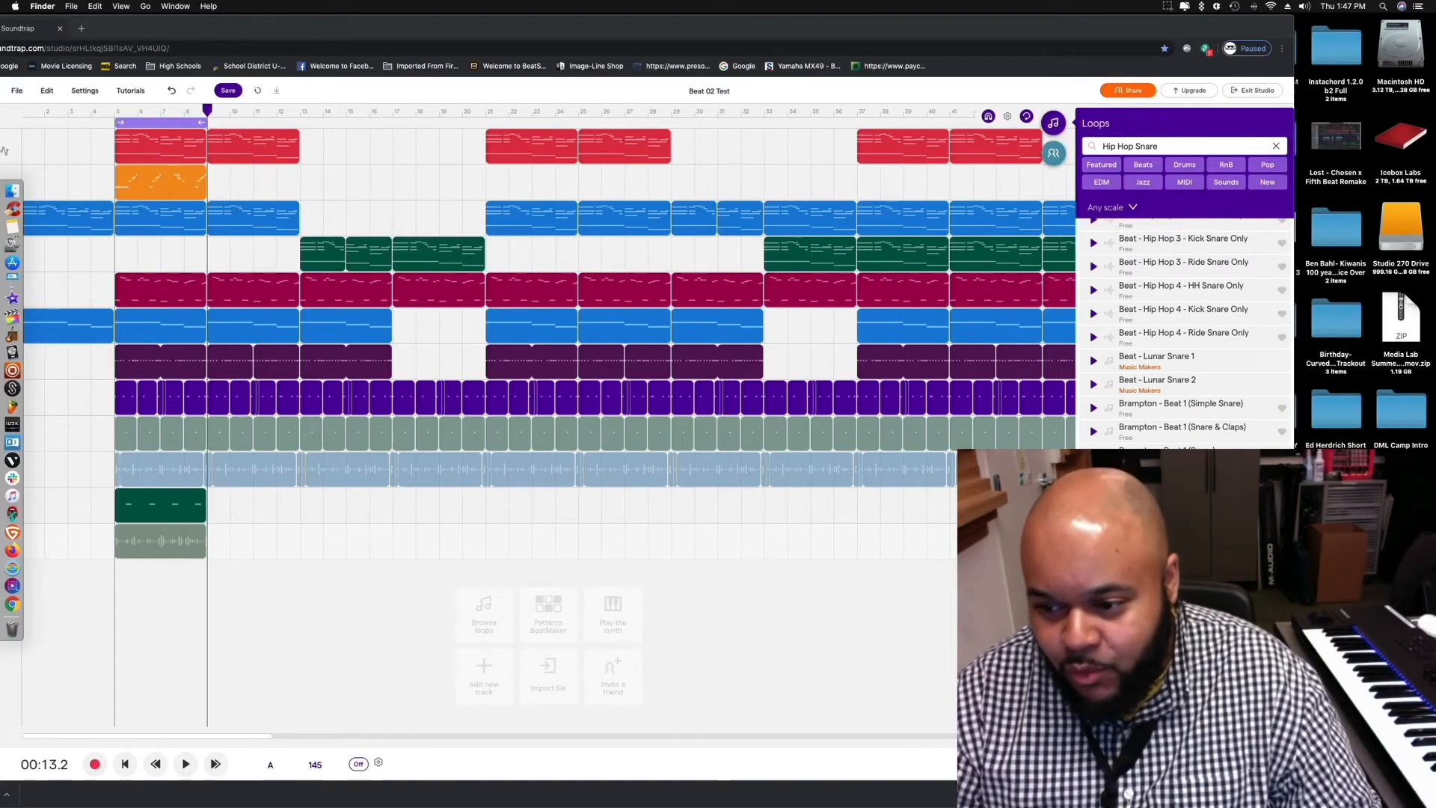
left_click_drag(982, 26, 1118, 26)
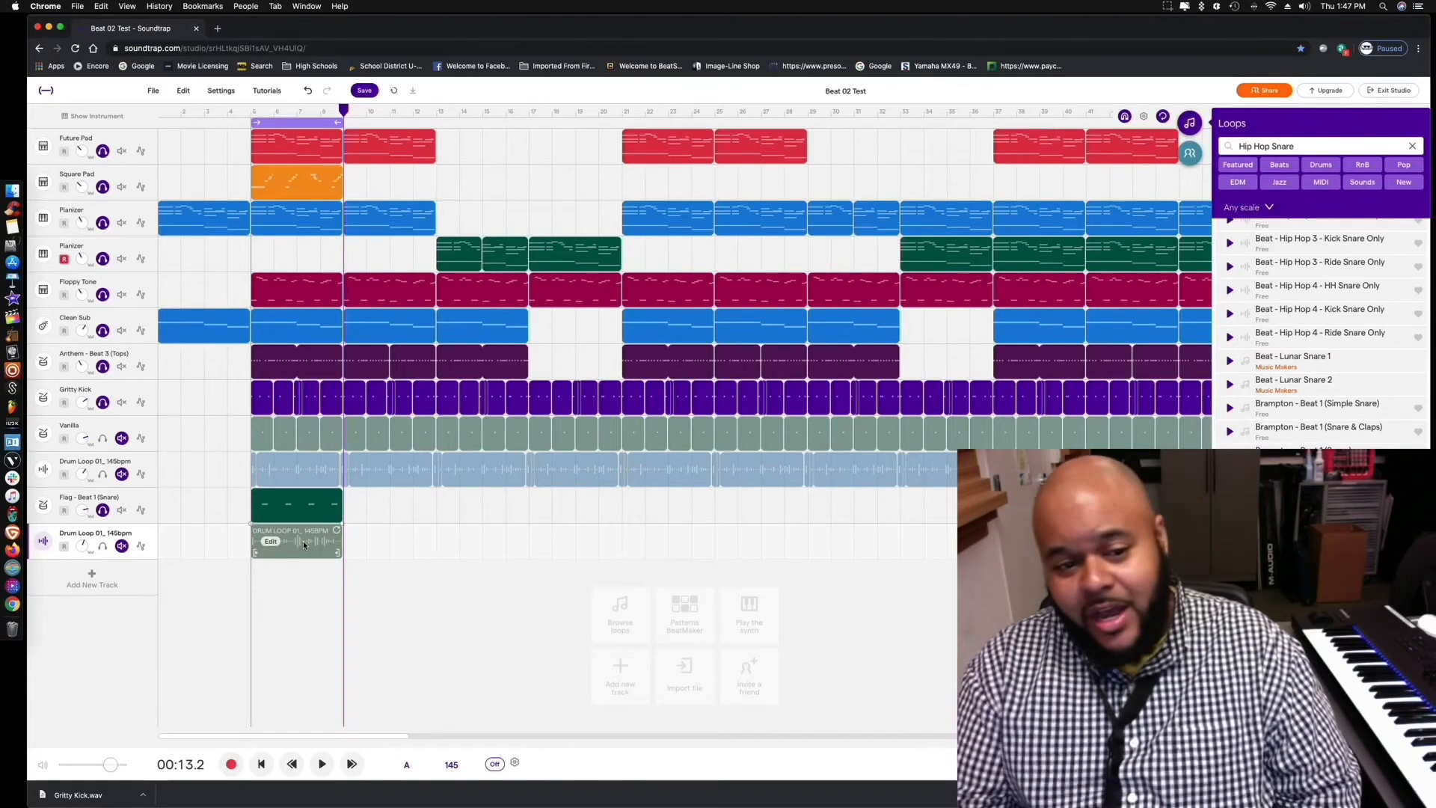
right_click(271, 544)
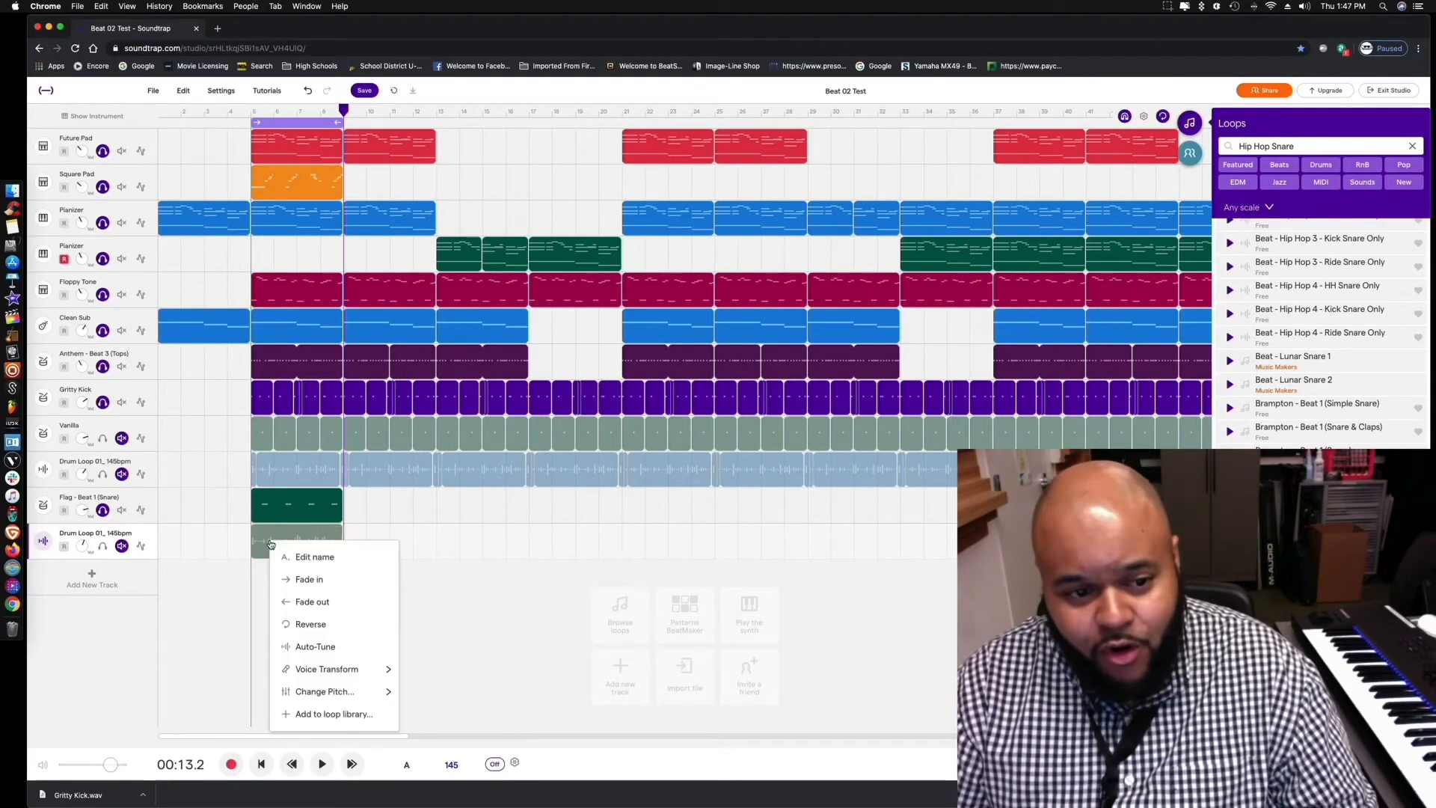
left_click(278, 534)
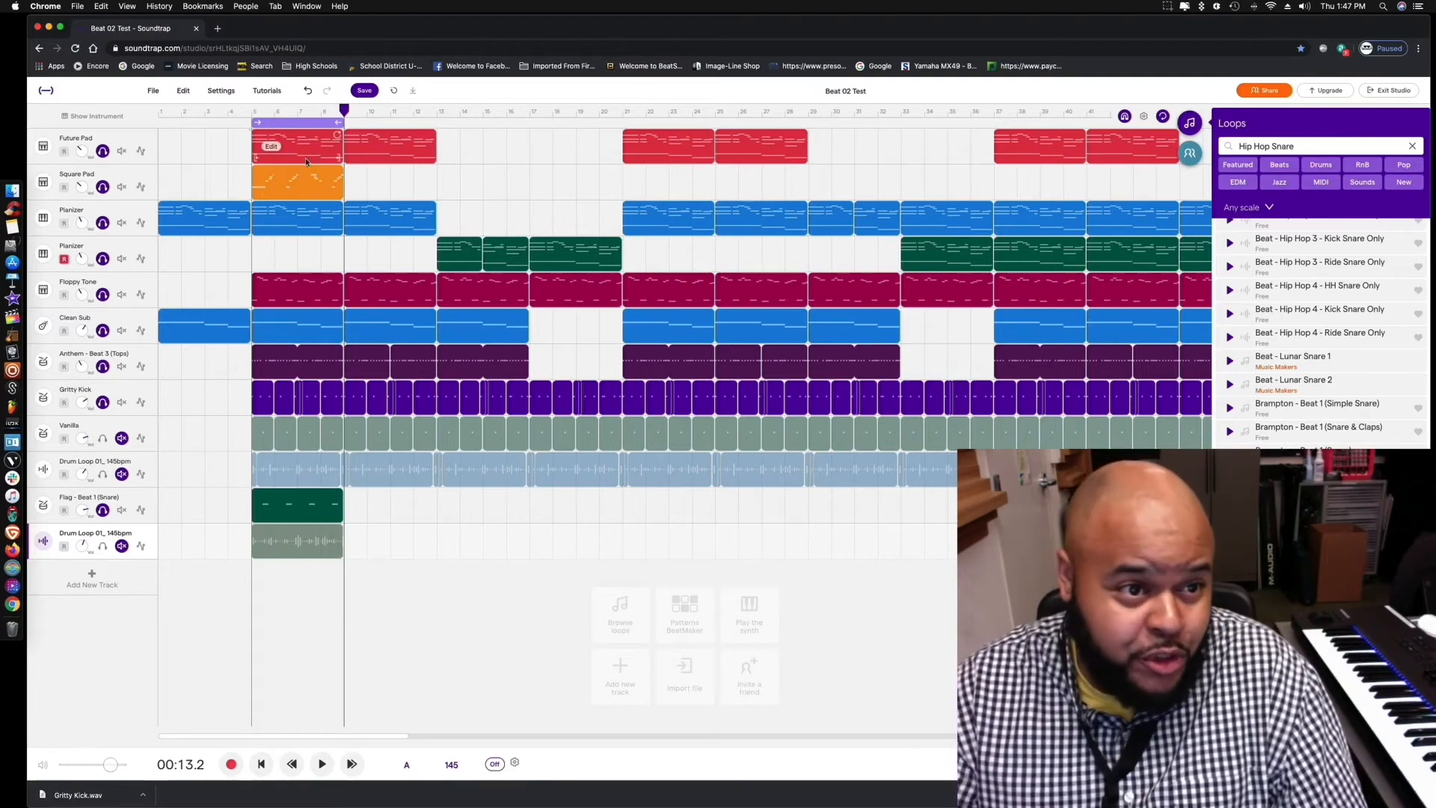
Open the upgrade pricing page and compare the features of the Music Makers, Storytellers and Complete plans
left_click(1320, 90)
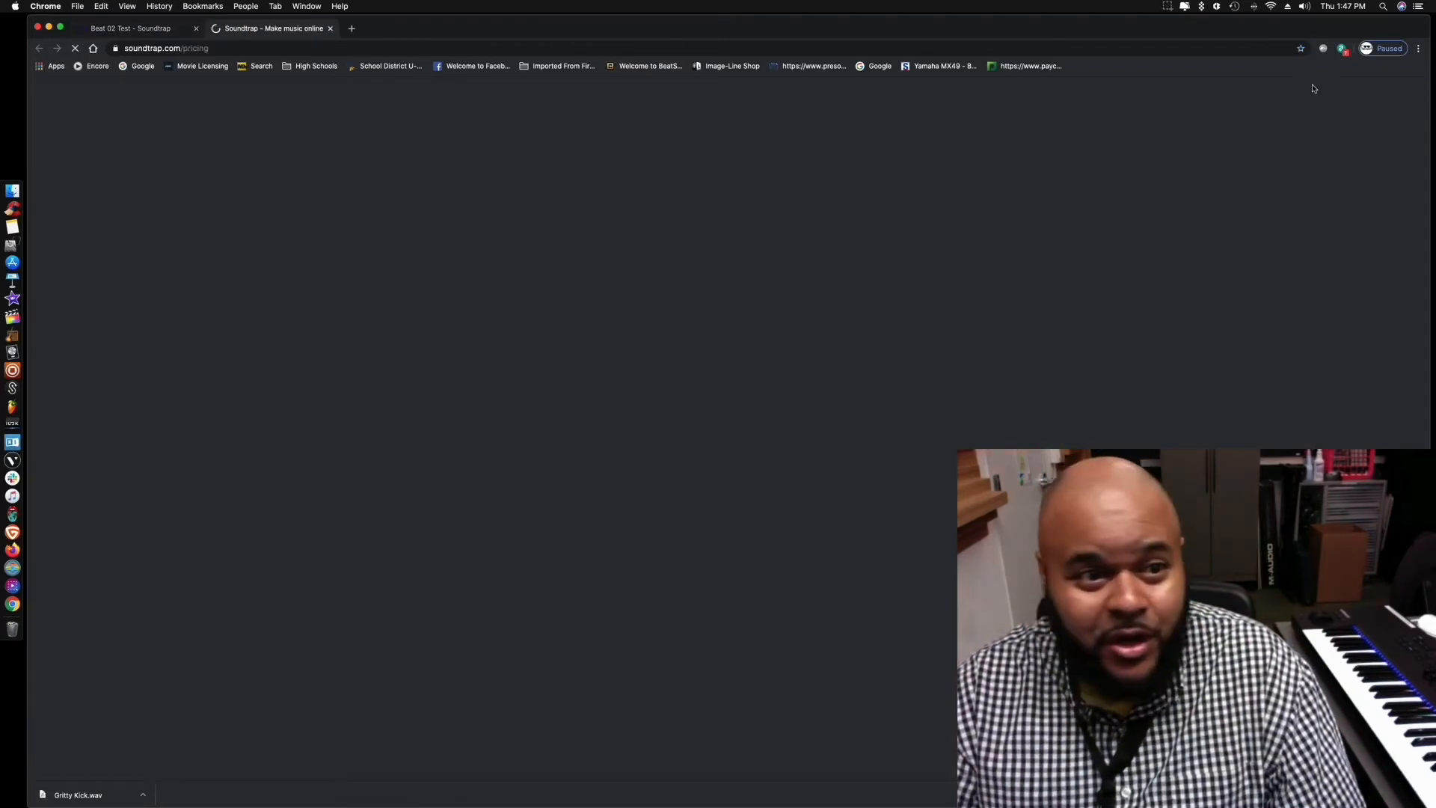
scroll(898, 241, "down", 3)
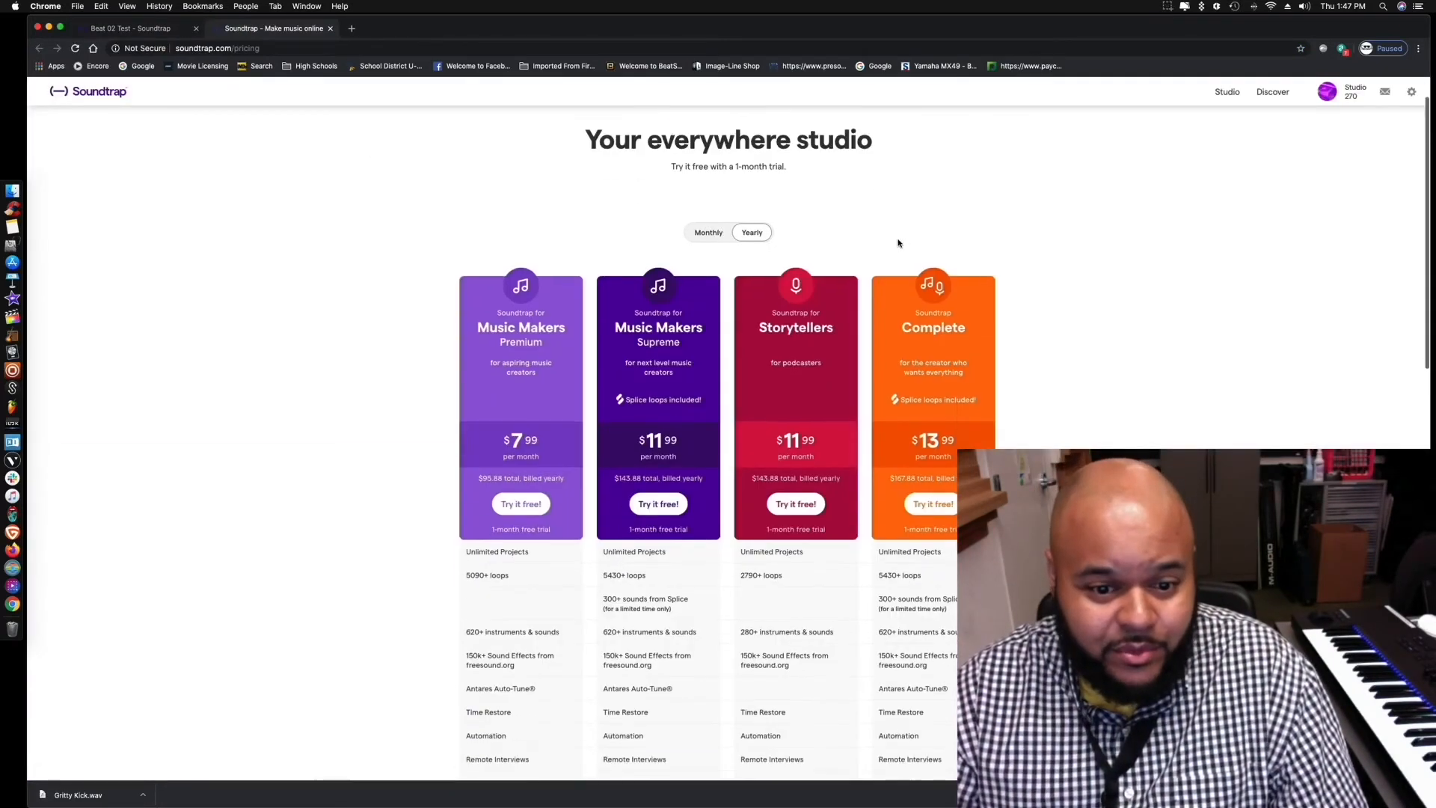
scroll(641, 544, "down", 2)
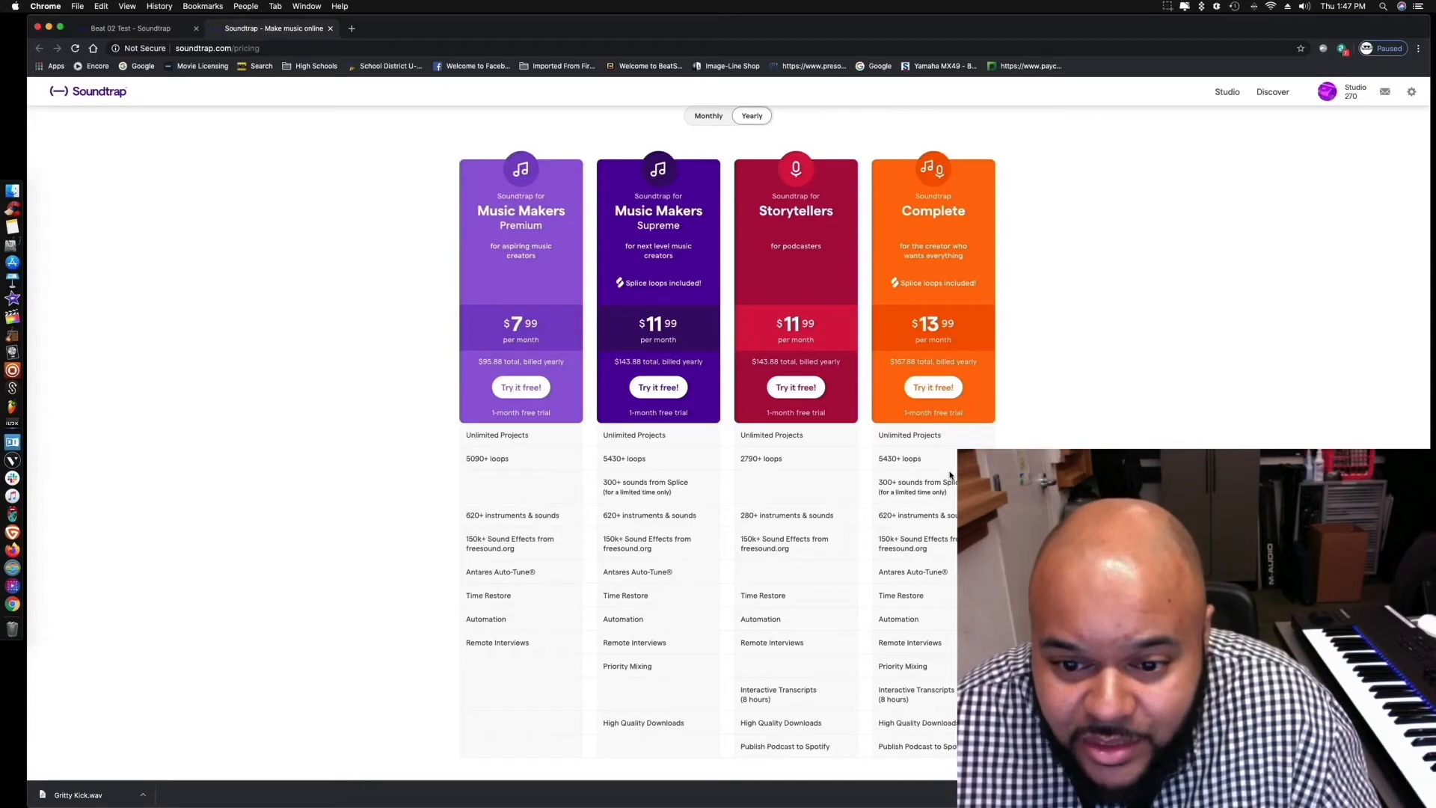
scroll(919, 469, "down", 2)
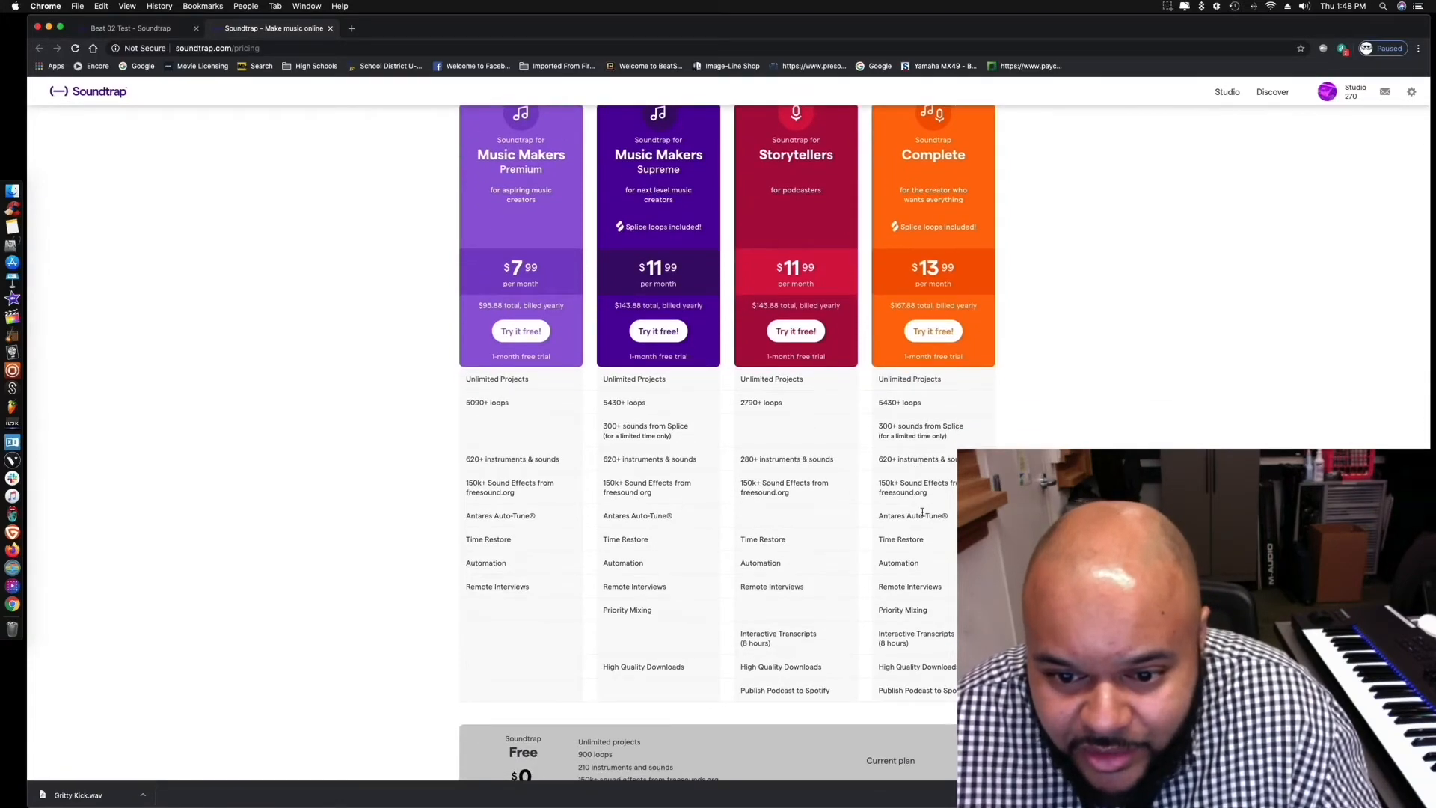
Review the feature lists of the paid plans and the Free plan, and return to the Beat 02 Test project
scroll(922, 513, "down", 1)
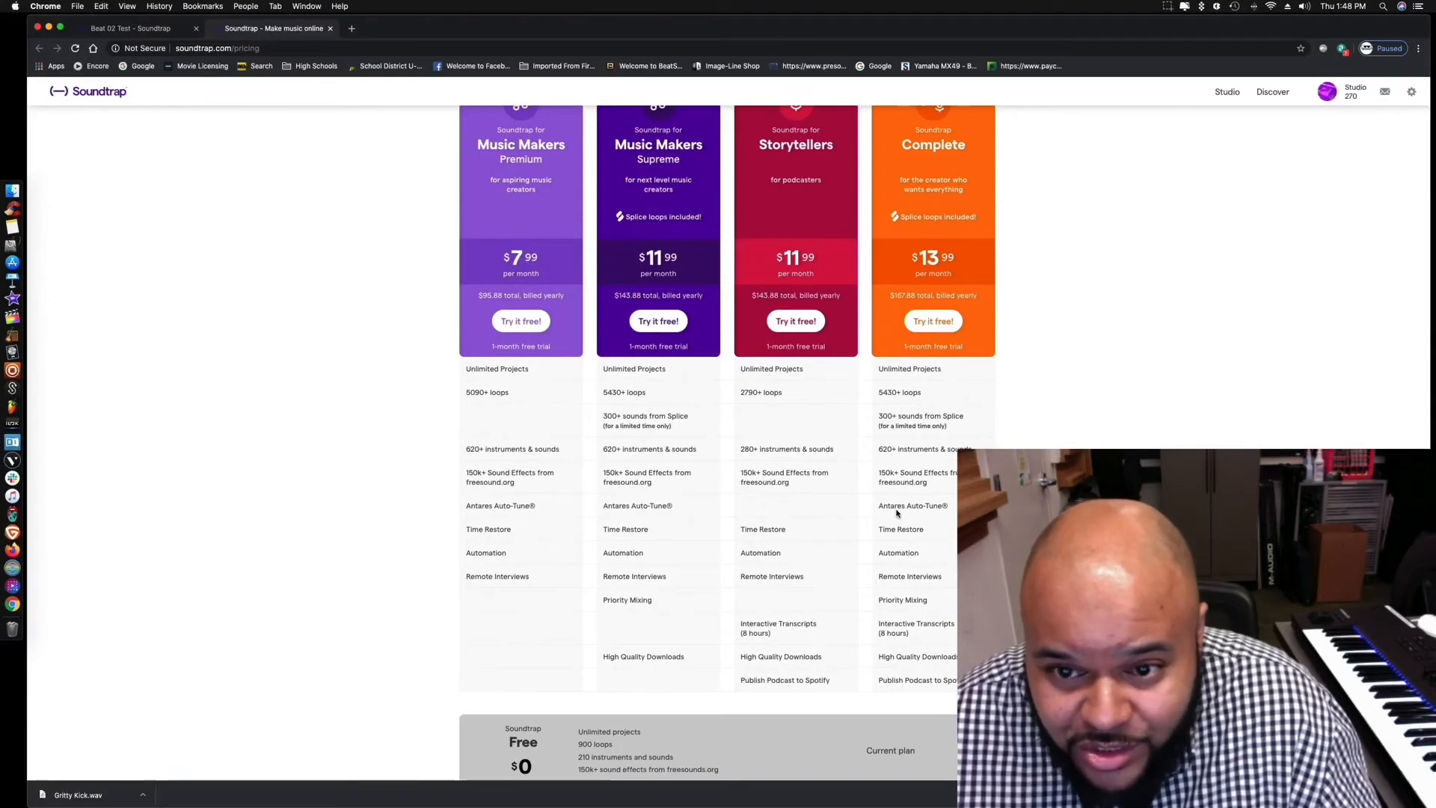
scroll(938, 265, "up", 3)
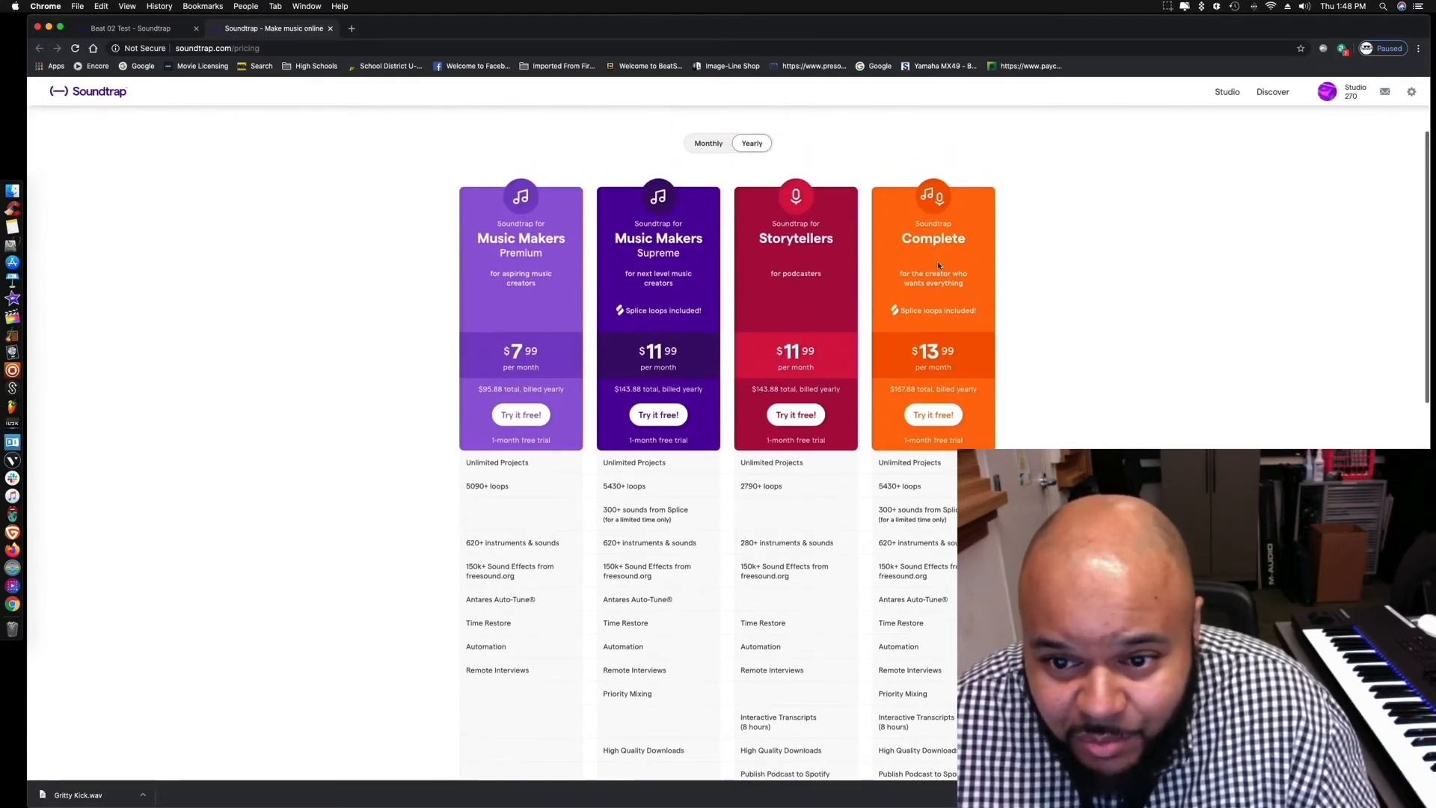
scroll(938, 265, "down", 5)
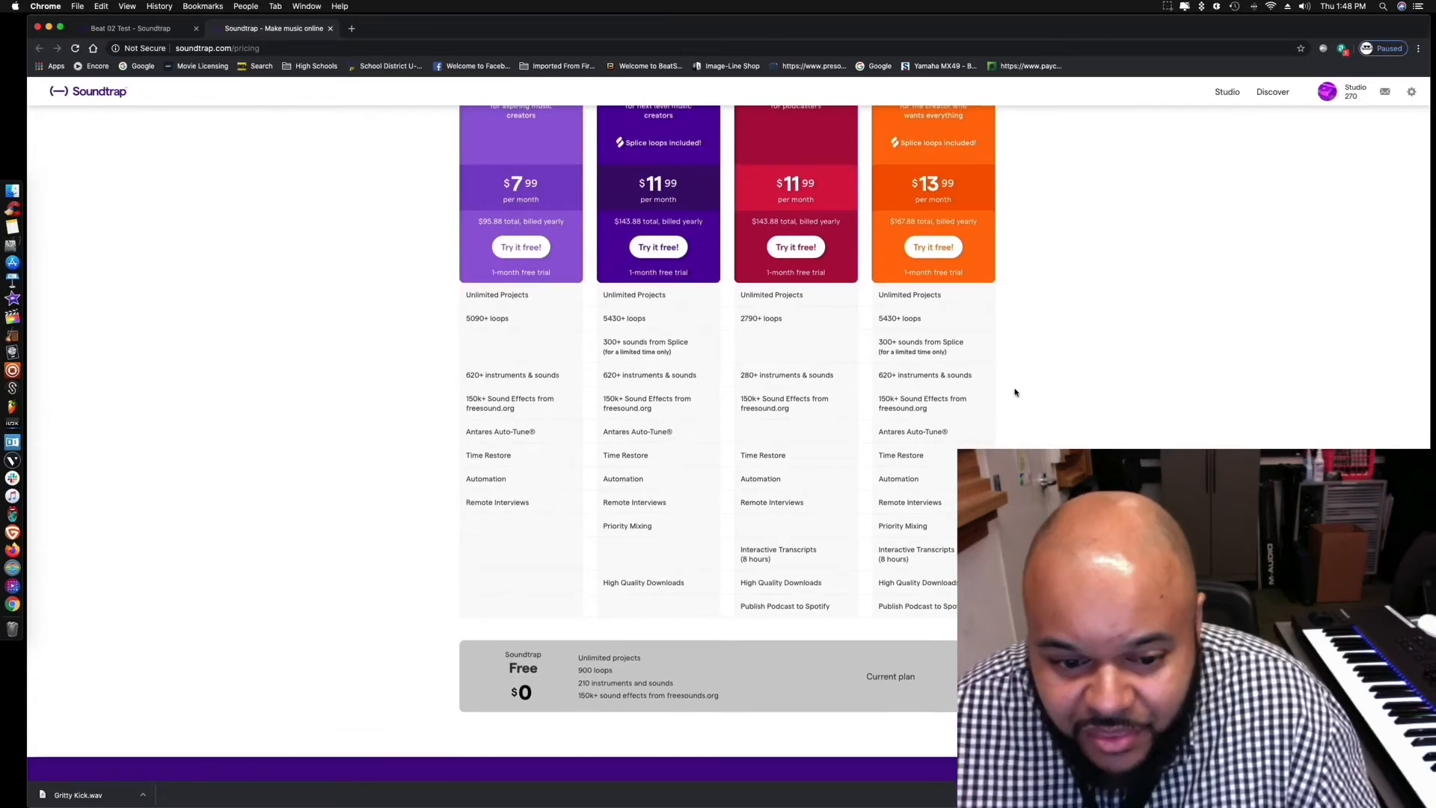
scroll(1013, 391, "up", 9)
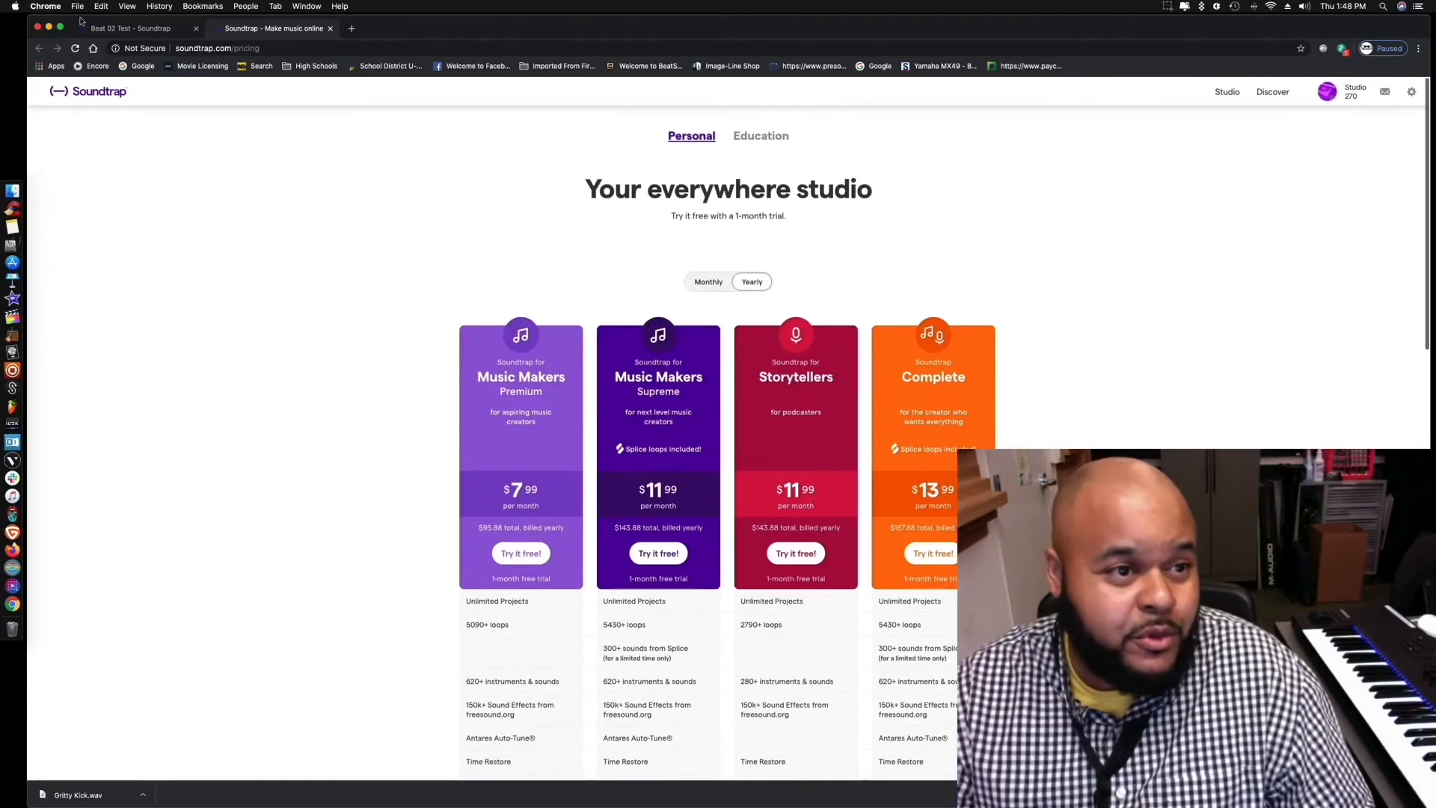
left_click(116, 31)
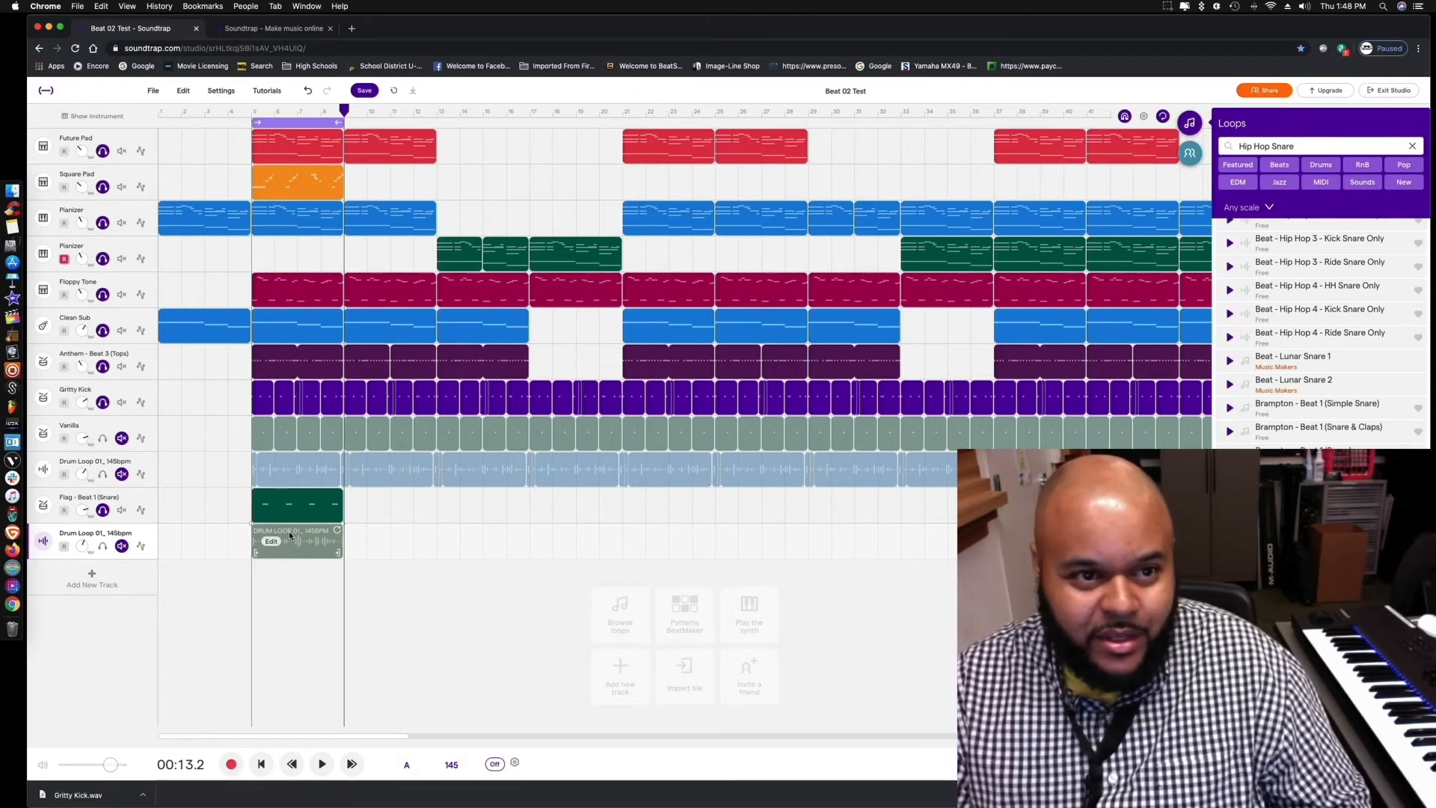
Return the playhead to bar 1, and close the loop library after clearing its Hip Hop Snare search
left_click_drag(344, 110, 142, 124)
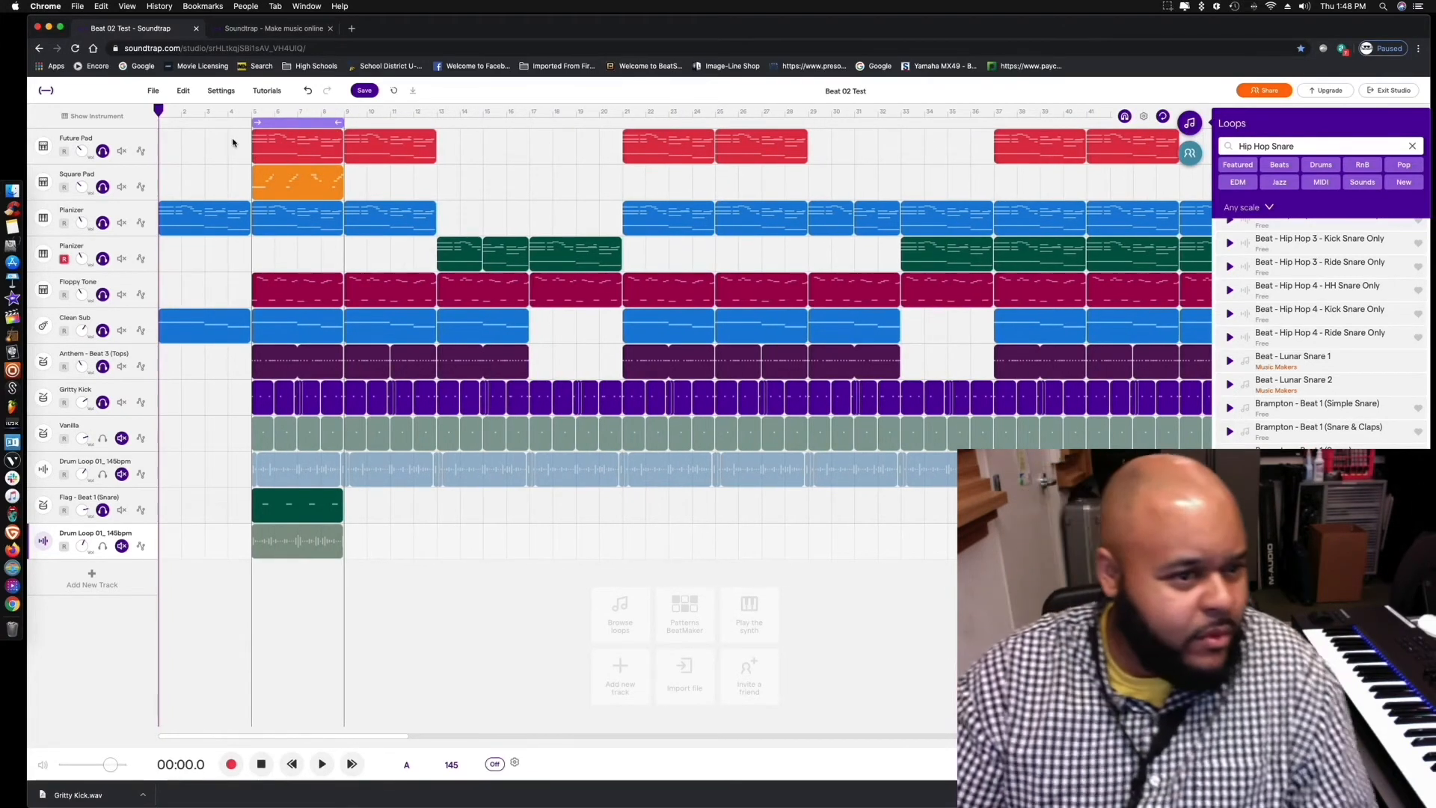
left_click(153, 91)
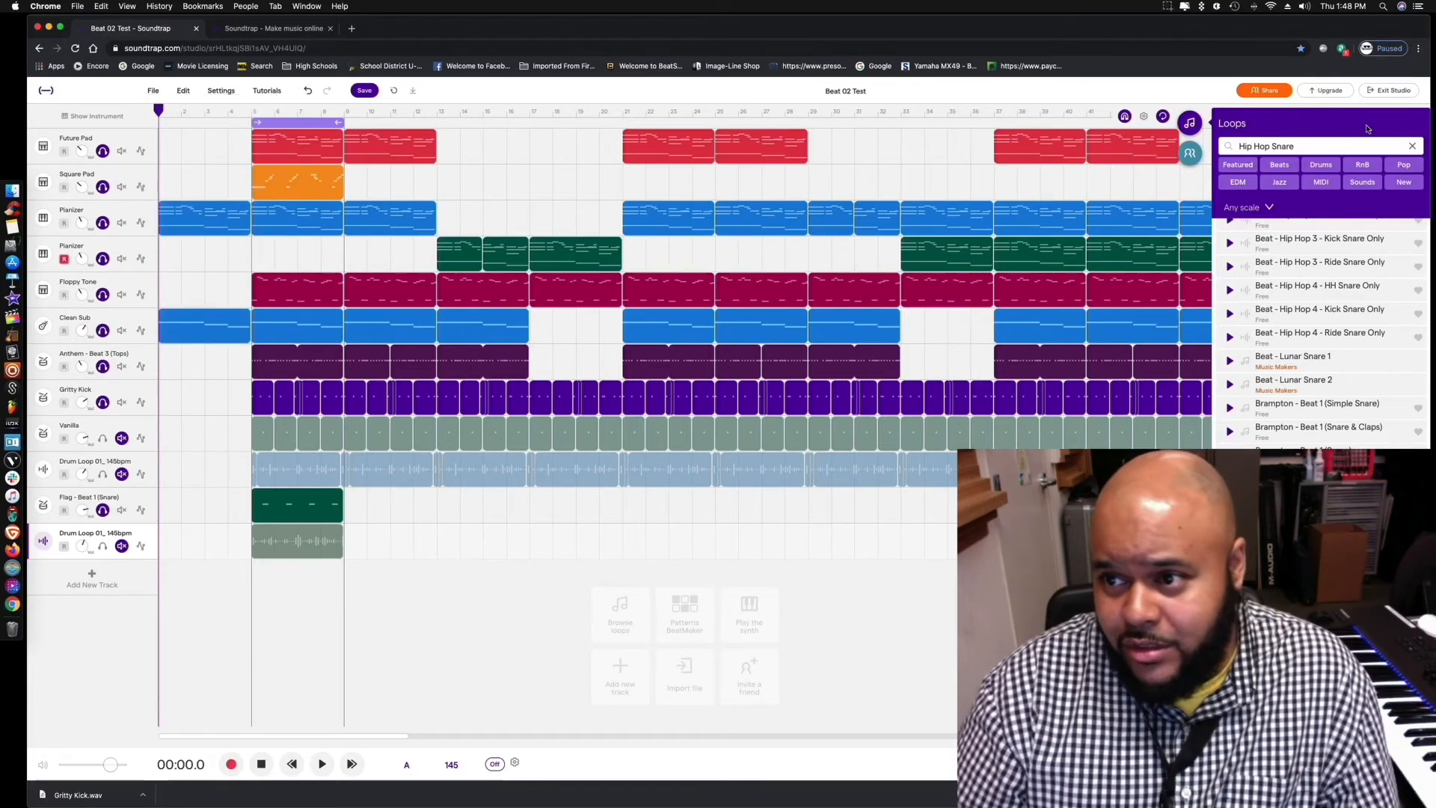
left_click(1412, 146)
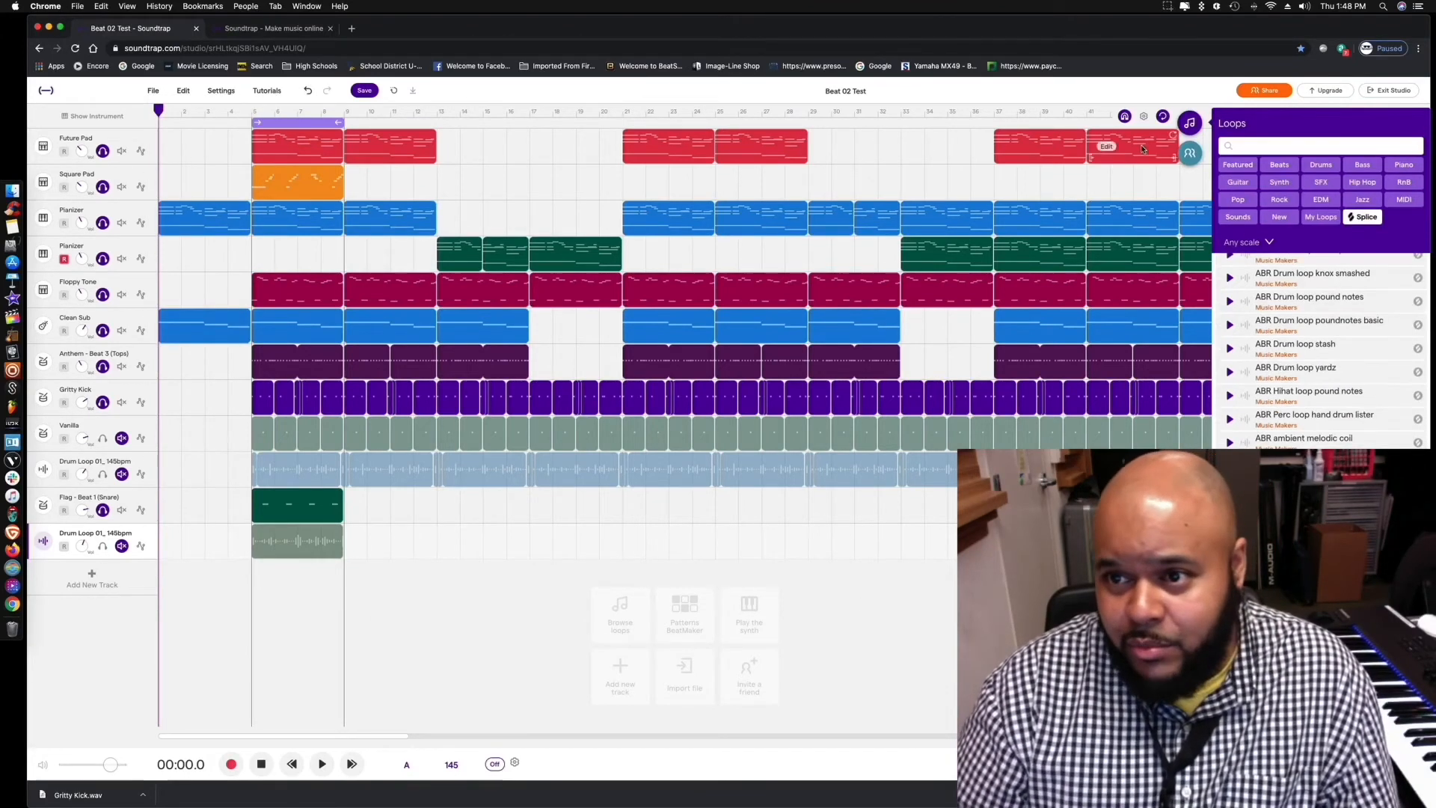
left_click(1189, 122)
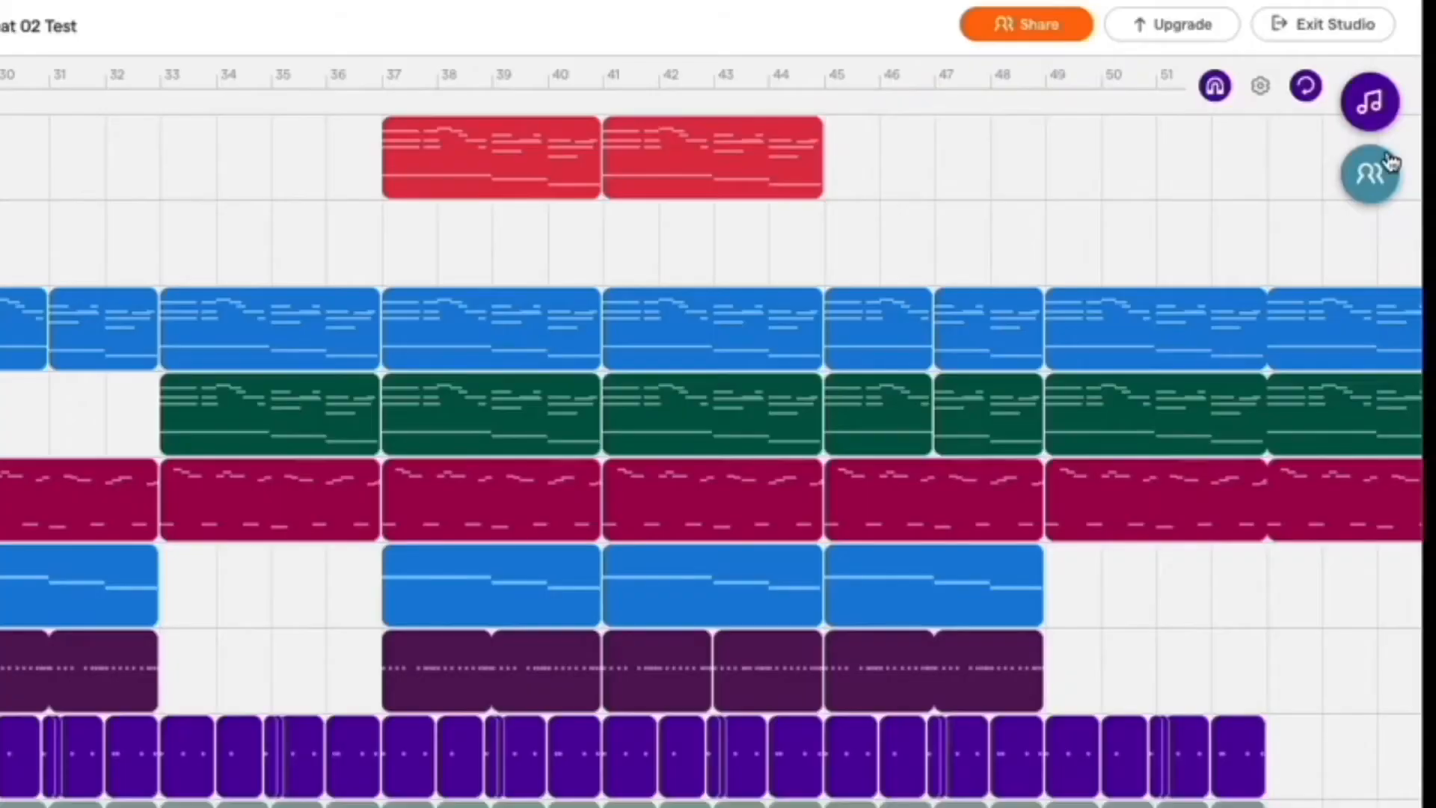
Show the project's collaborators and examine the options for inviting people by name, email or share link
left_click(1403, 158)
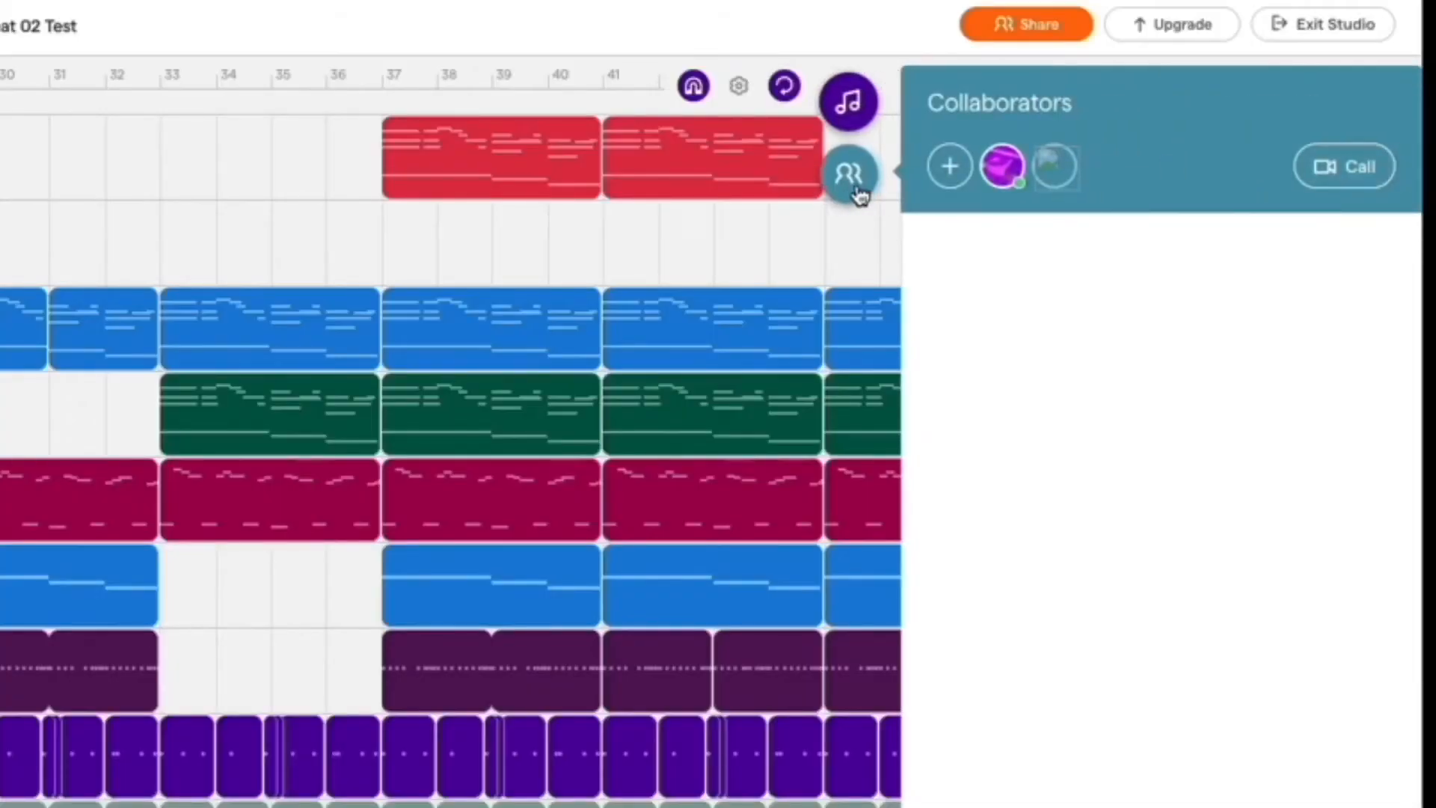
mouse_move(800, 170)
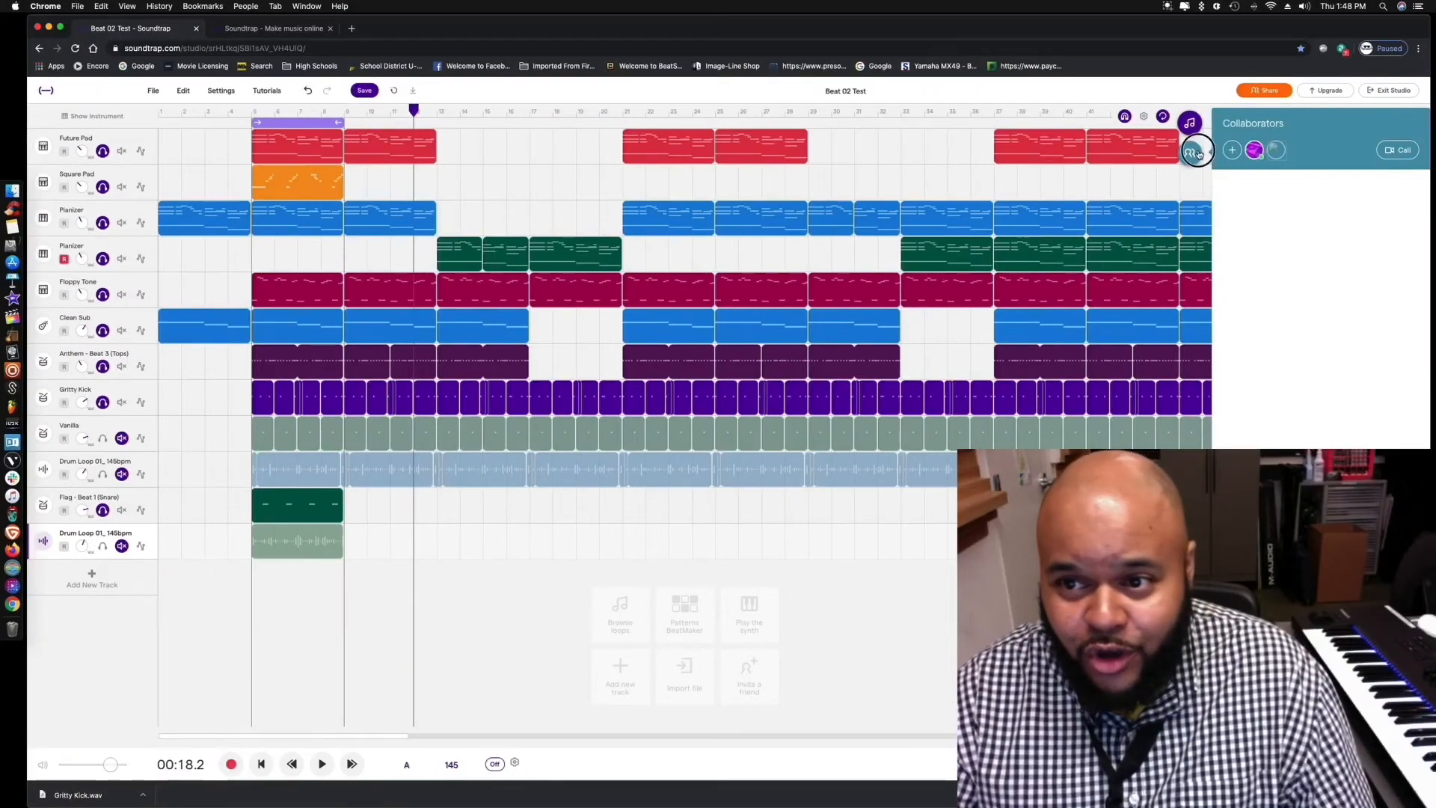
left_click(849, 174)
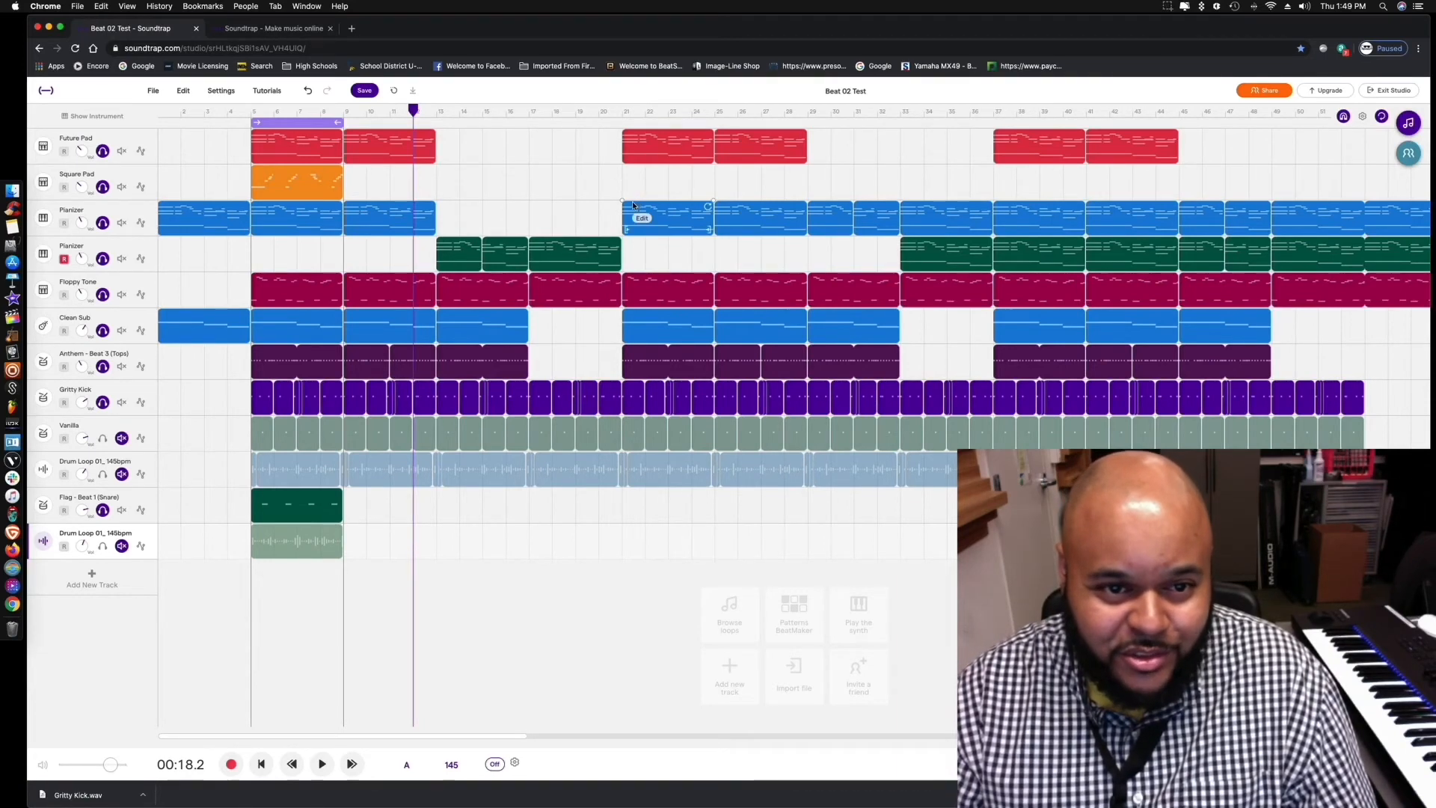
left_click(1411, 156)
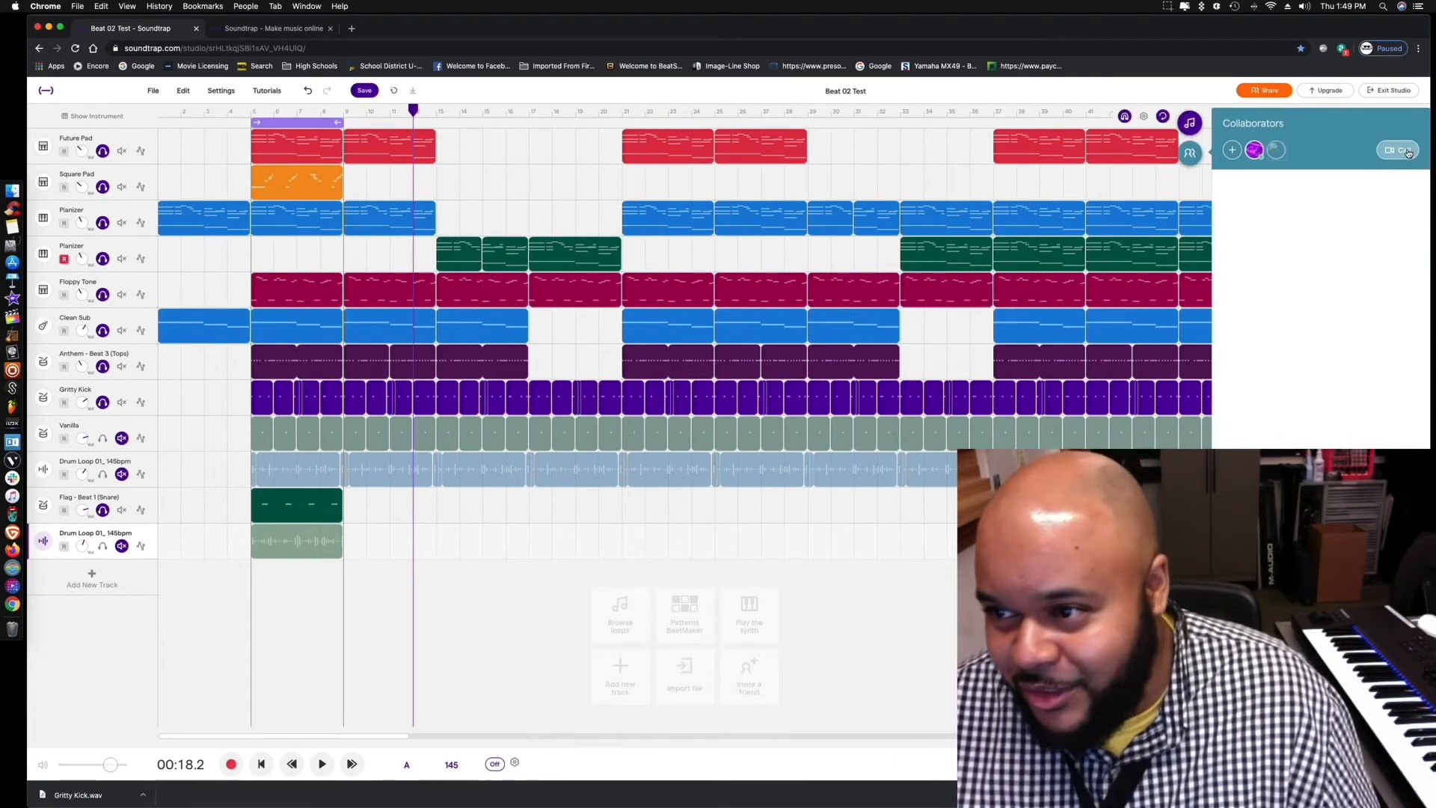
left_click(1228, 150)
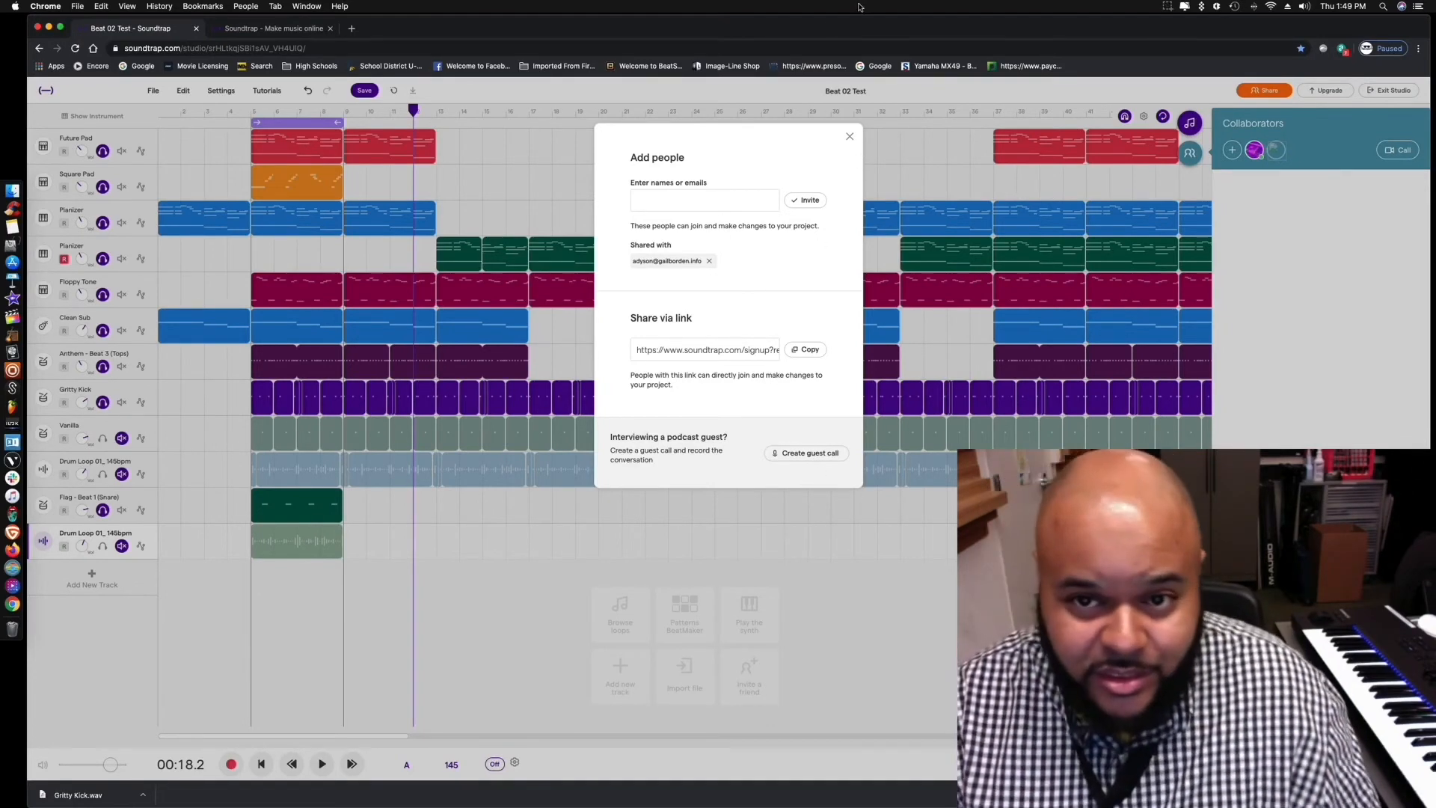
left_click(849, 139)
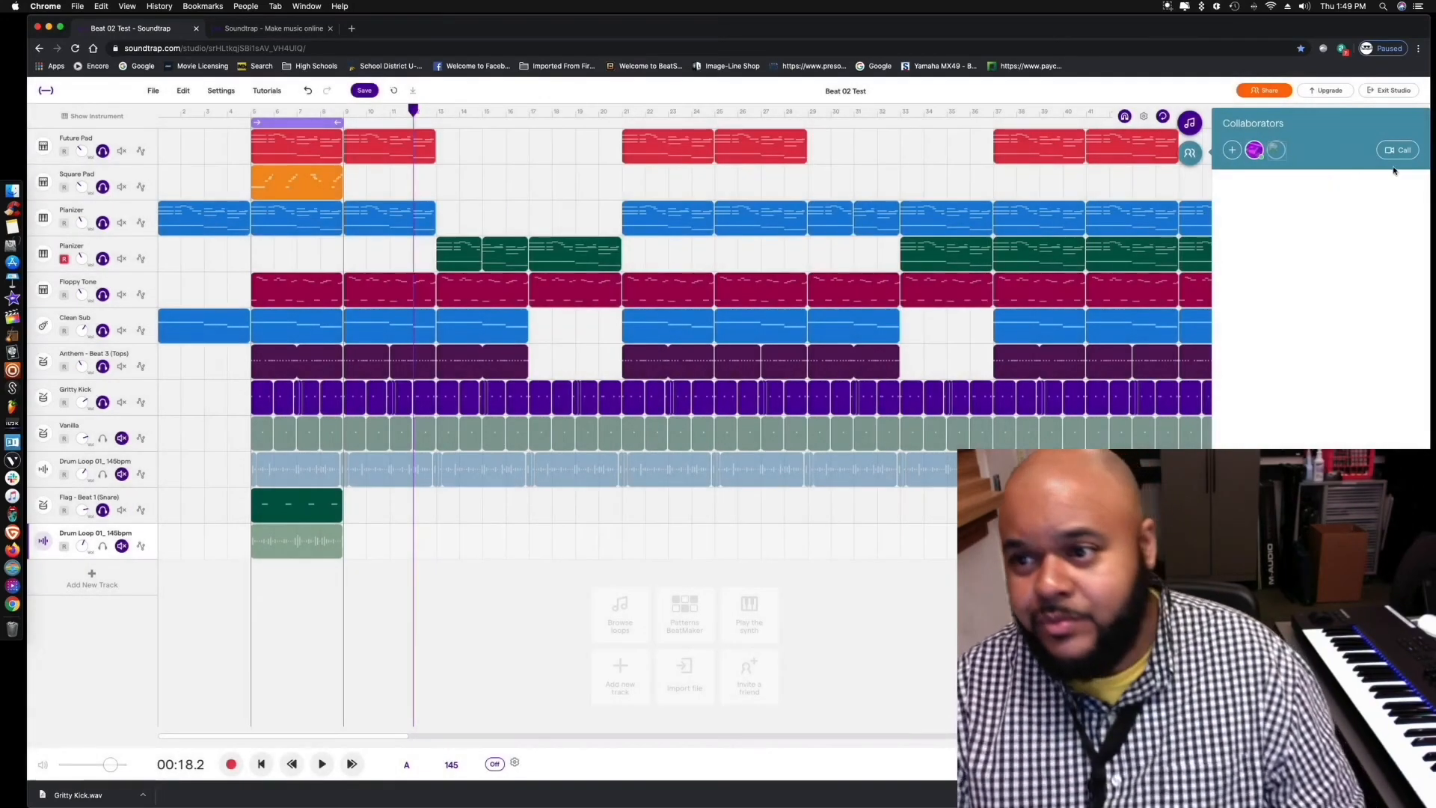
Look at the video call option among the collaboration tools and hide the collaborators again
left_click(1192, 153)
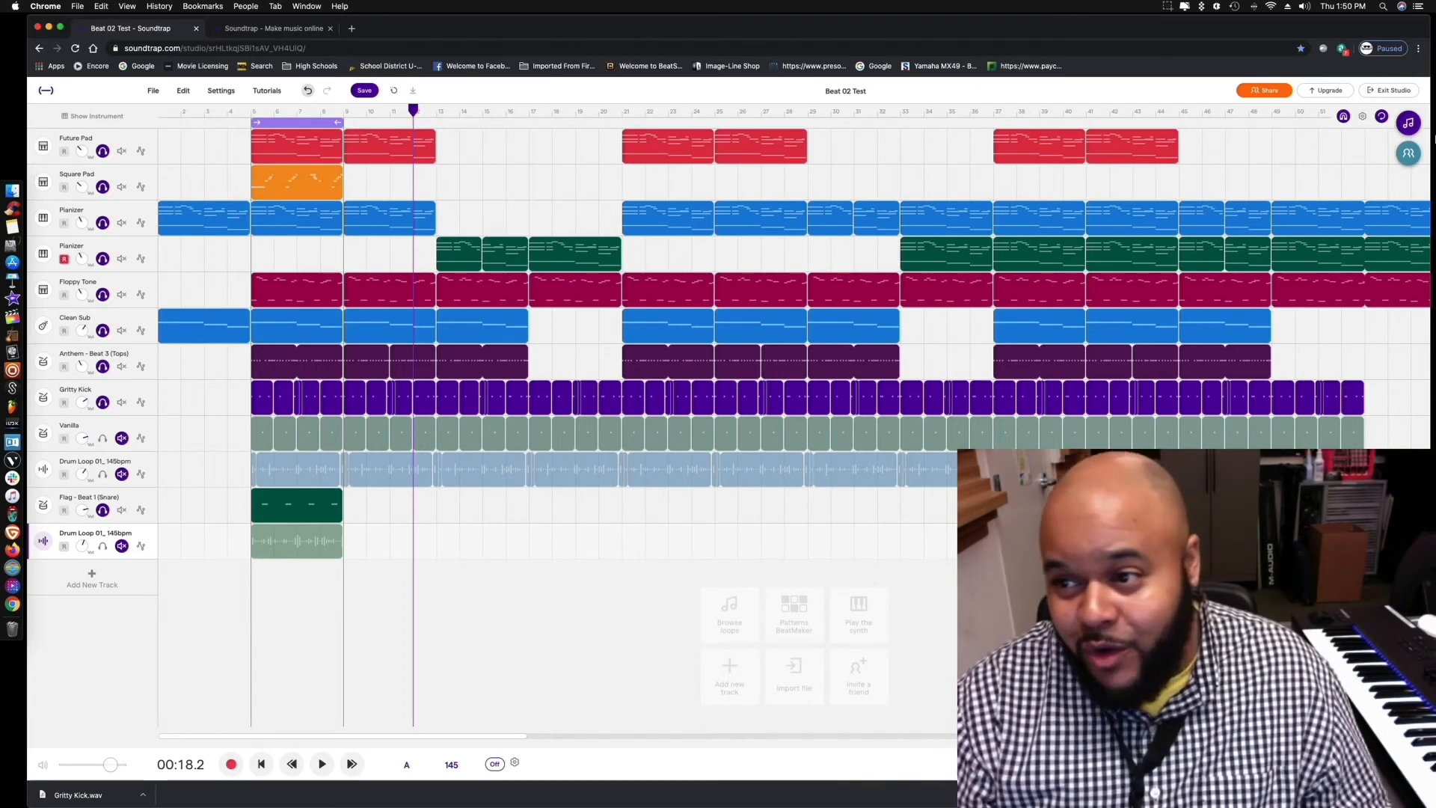
left_click(1408, 153)
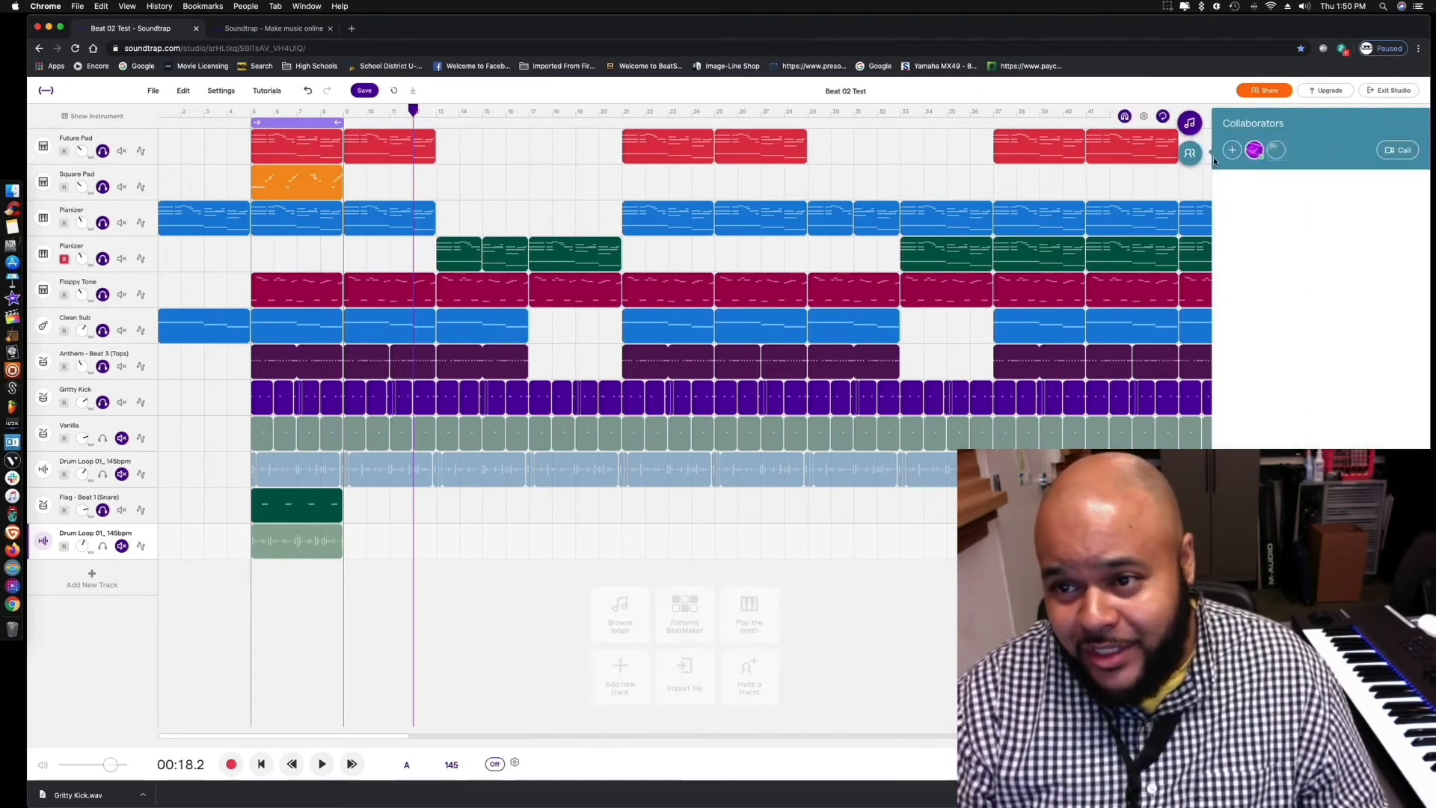
left_click(1189, 153)
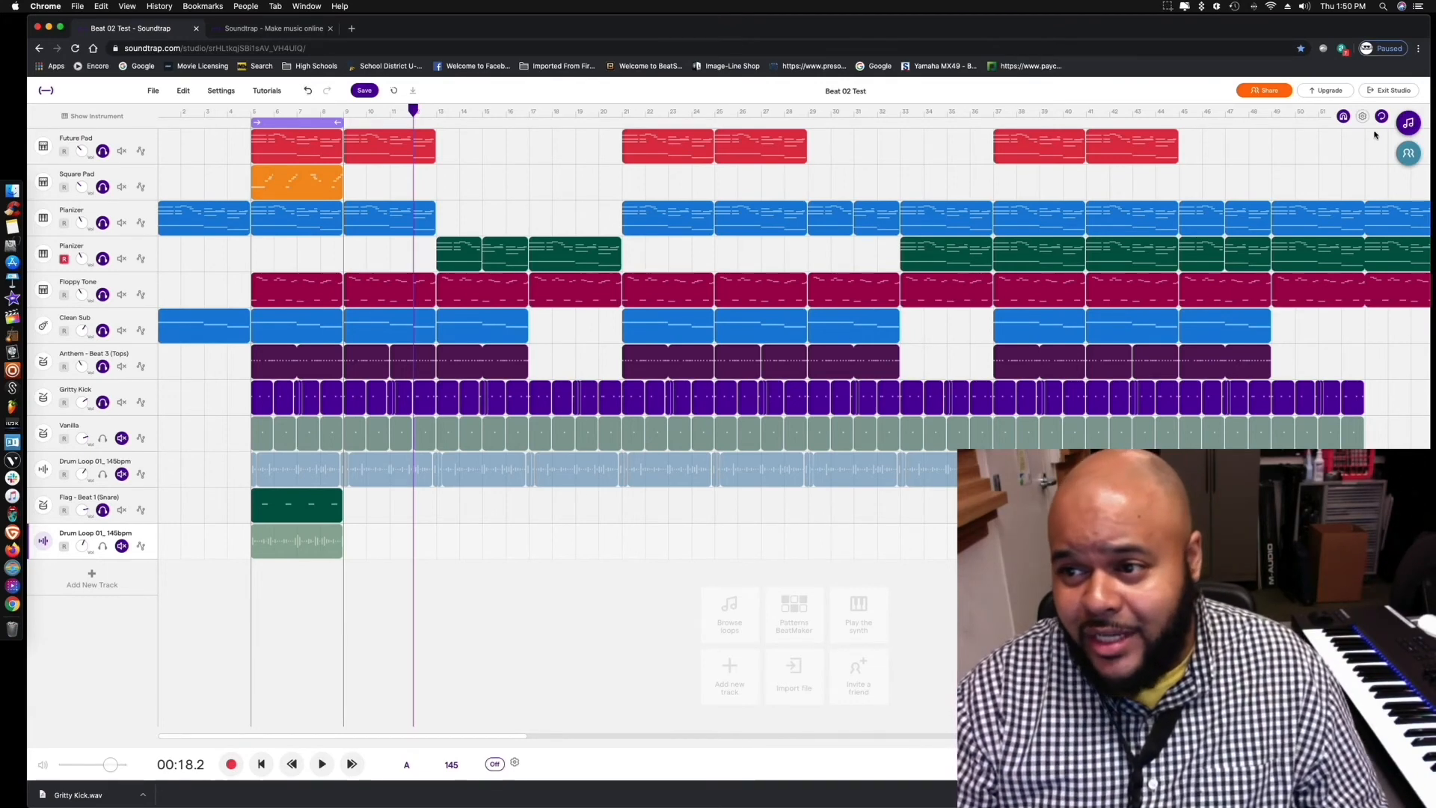
left_click(1408, 154)
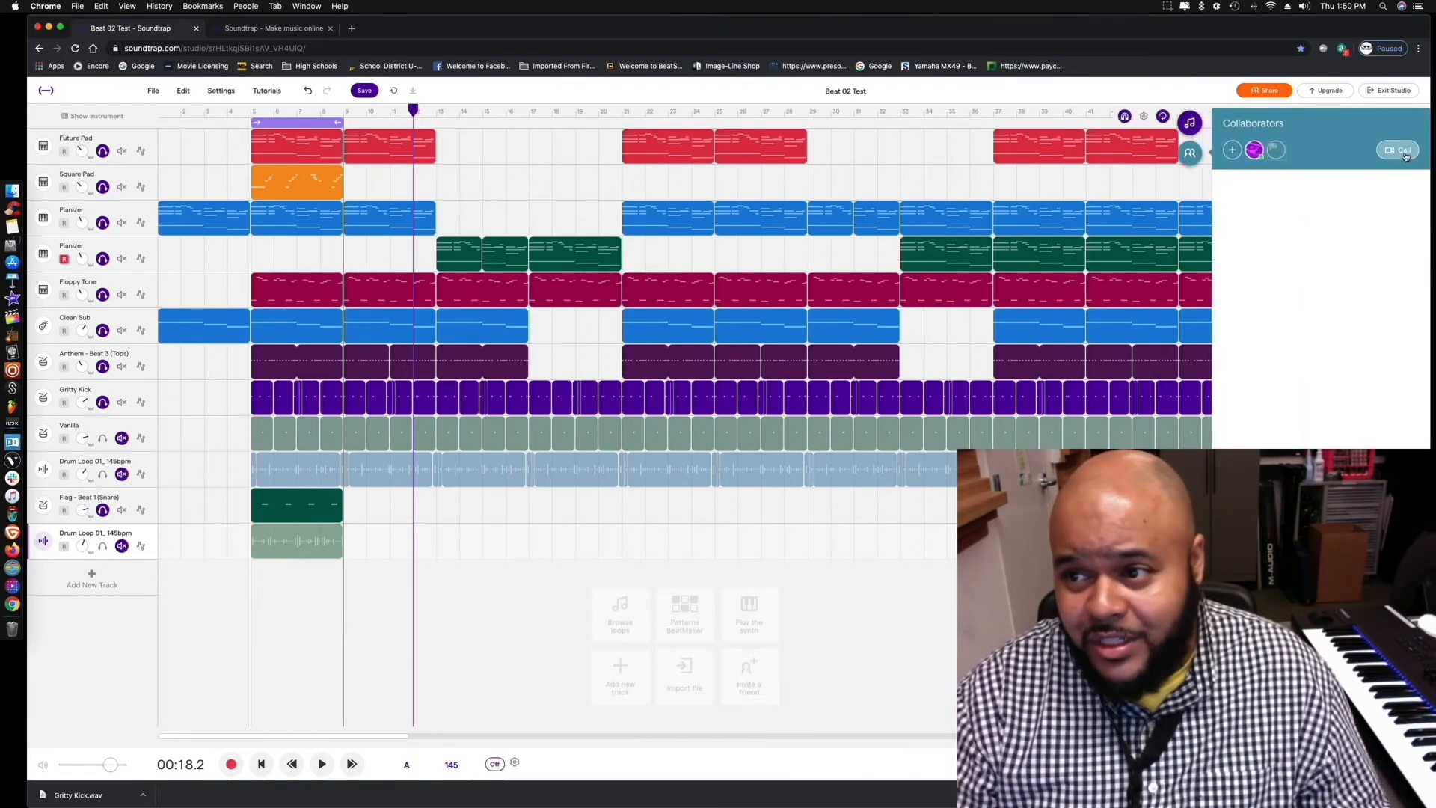
left_click(1191, 153)
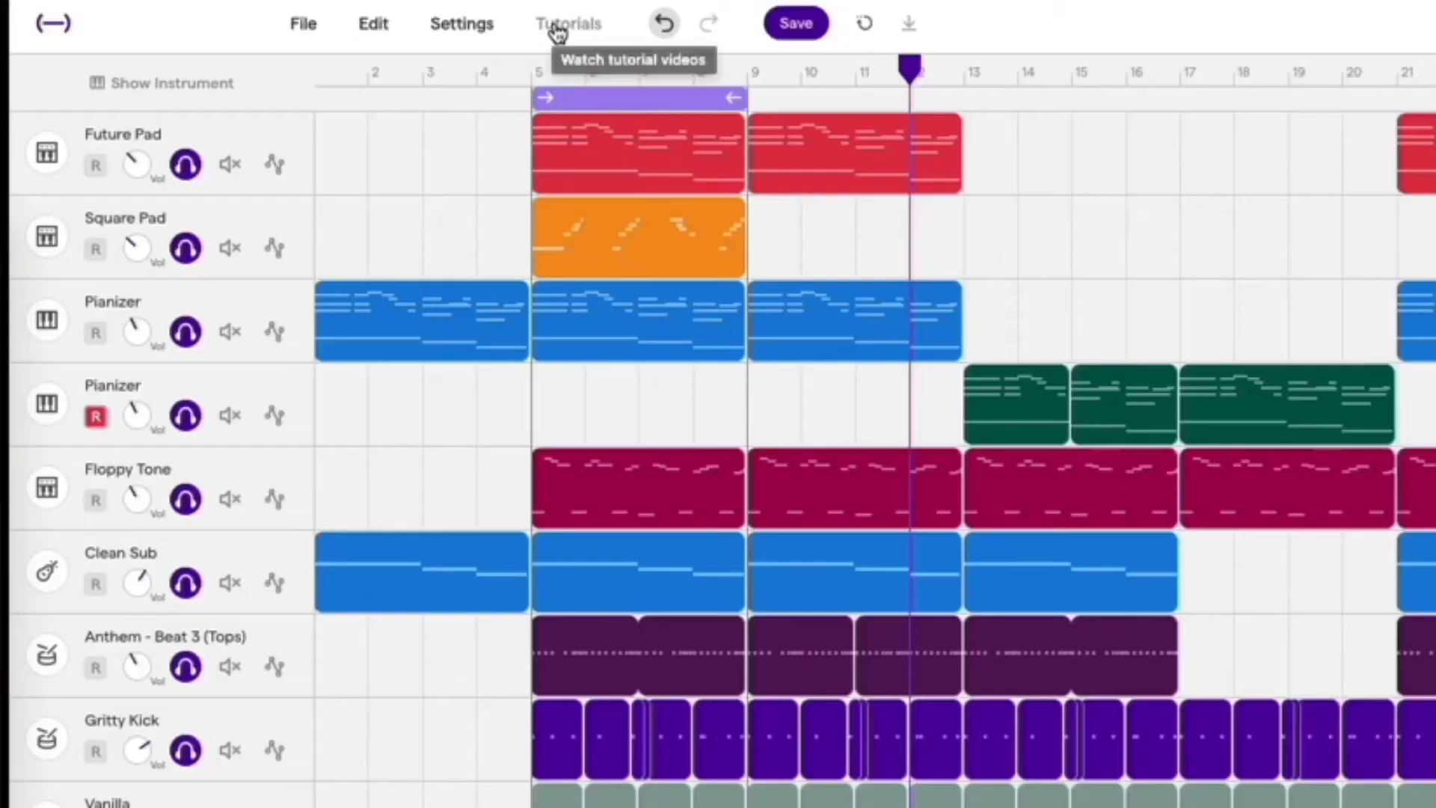
Look over the available tutorial, FAQ, community and keyboard shortcut resources
left_click(557, 30)
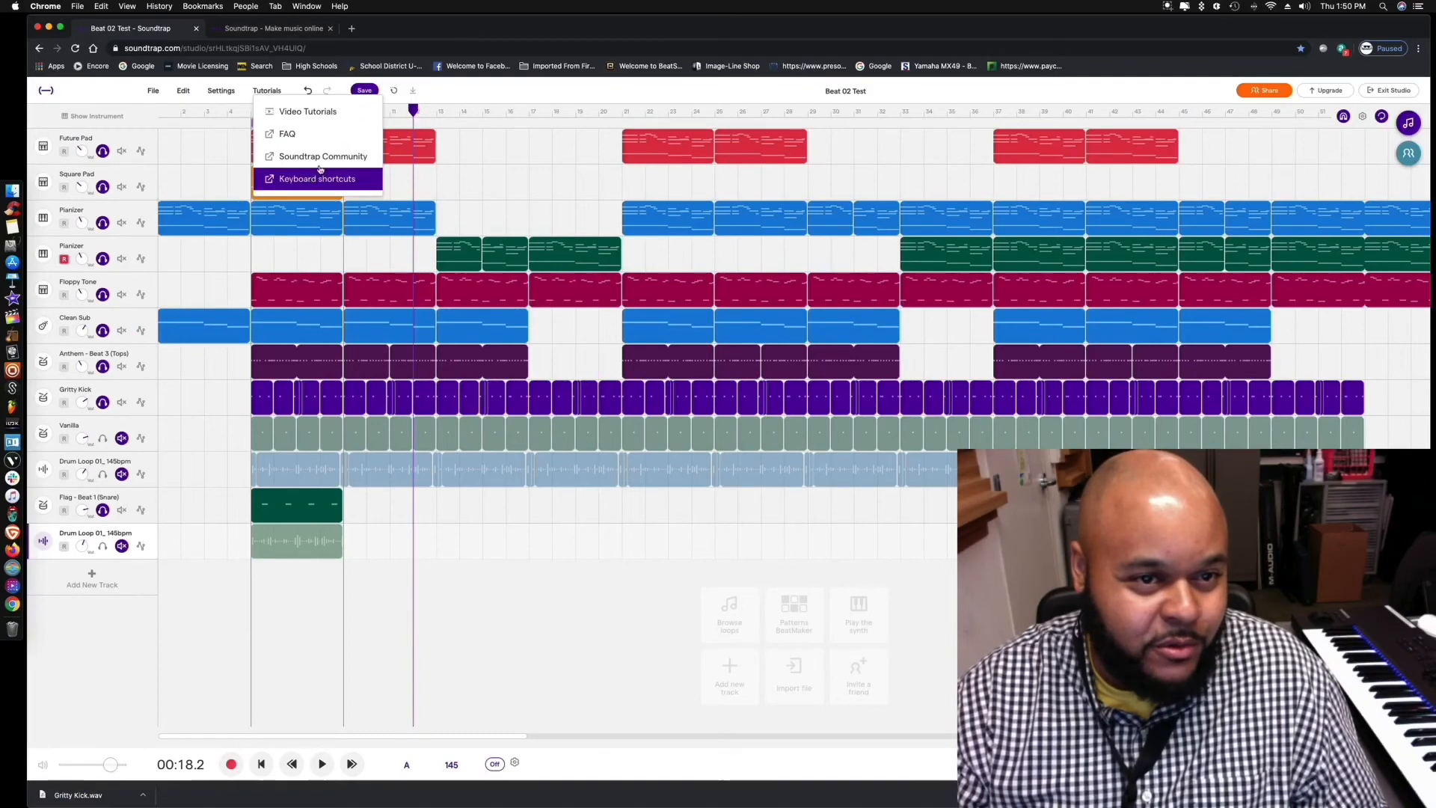
left_click(519, 88)
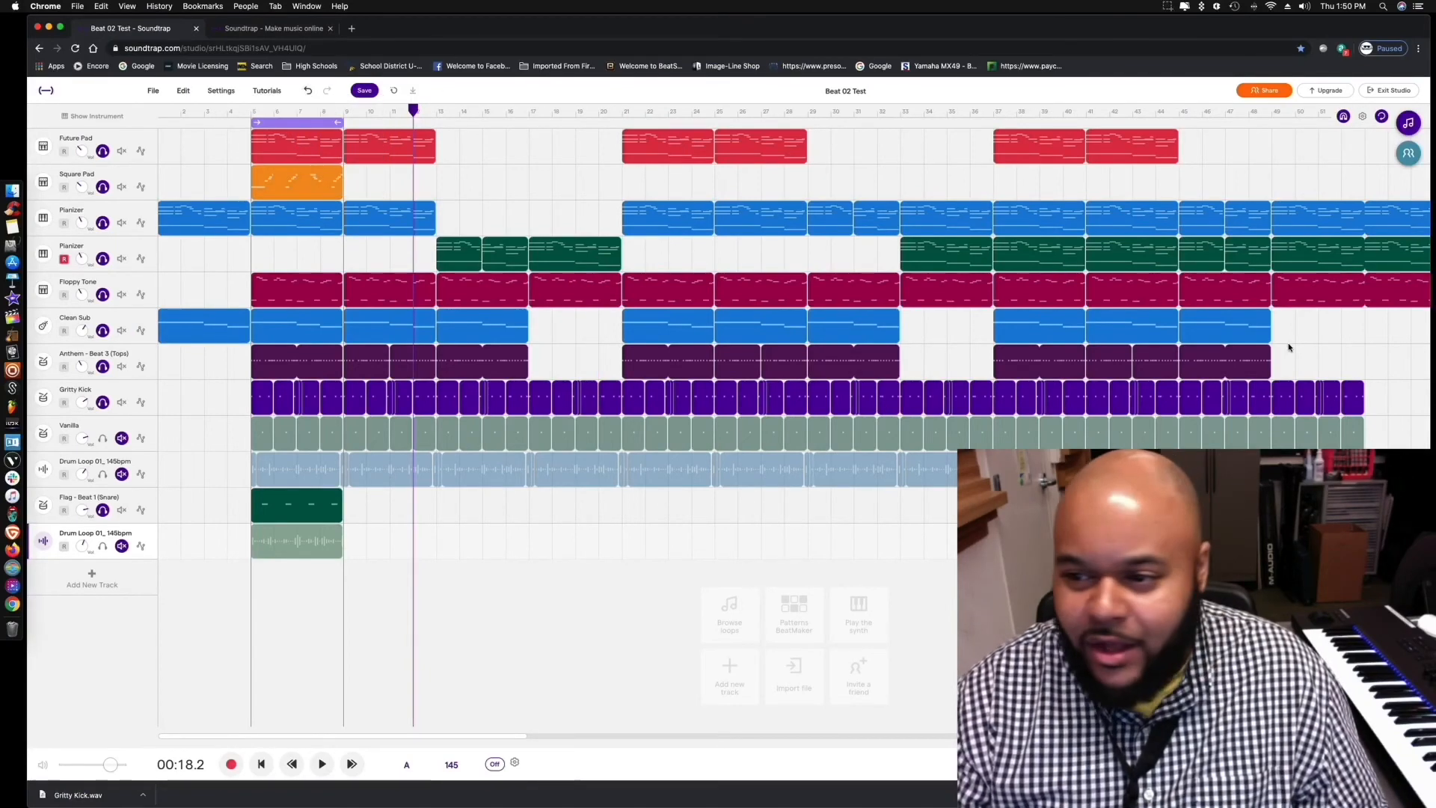
Select all regions in the arrangement and turn off the loop that starts at bar 5
scroll(1289, 347, "right", 1)
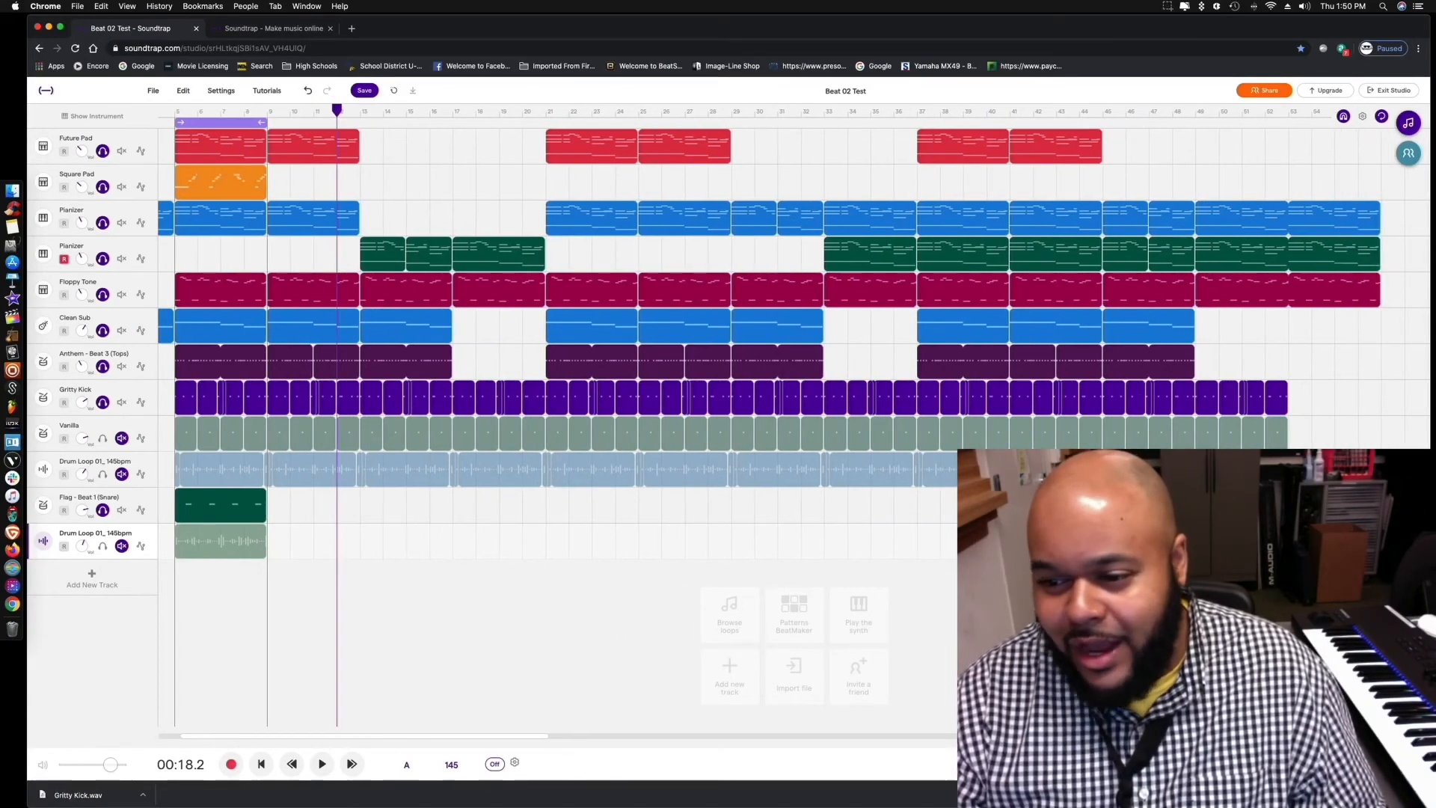
scroll(1342, 598, "right", 1)
left_click_drag(1341, 597, 6, 27)
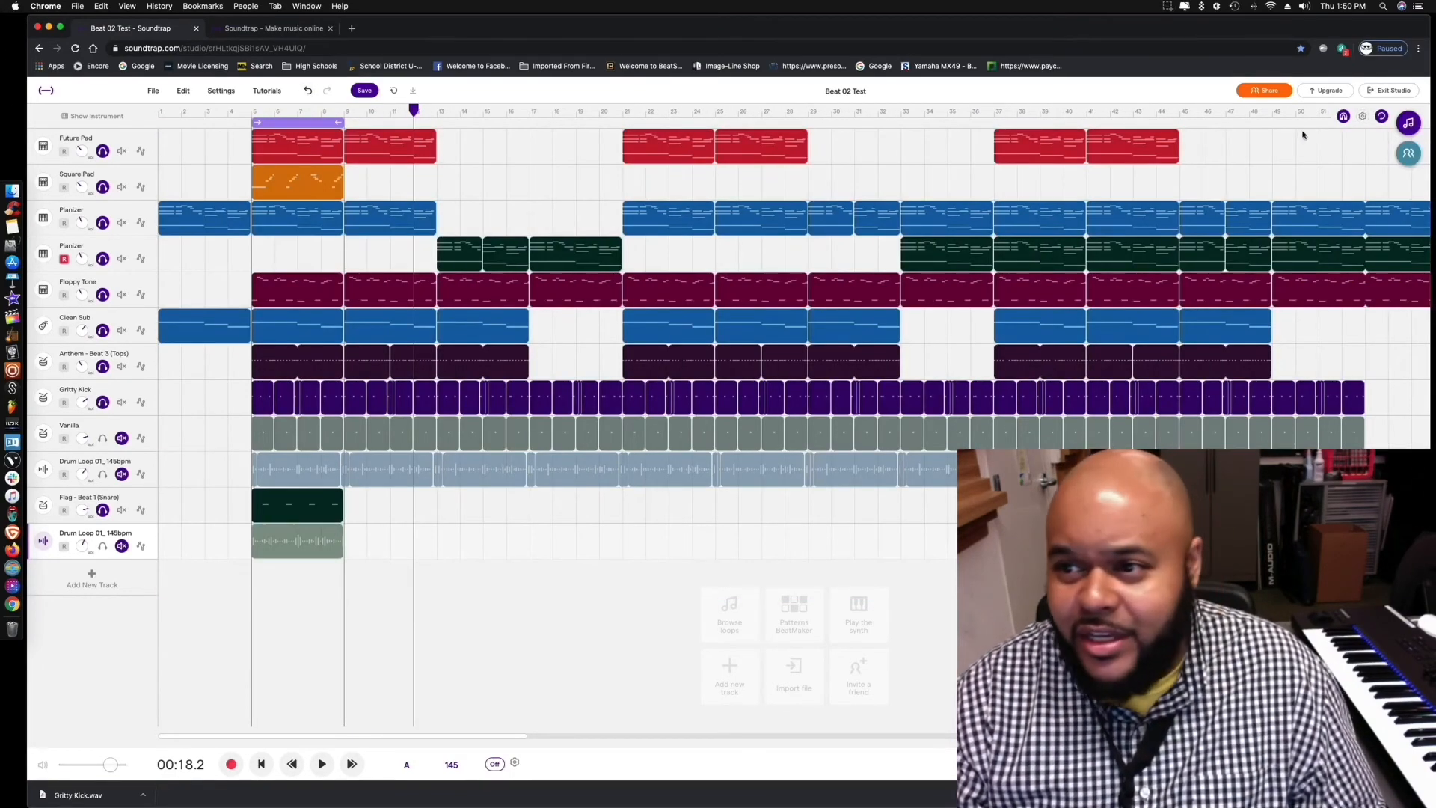
left_click(321, 127)
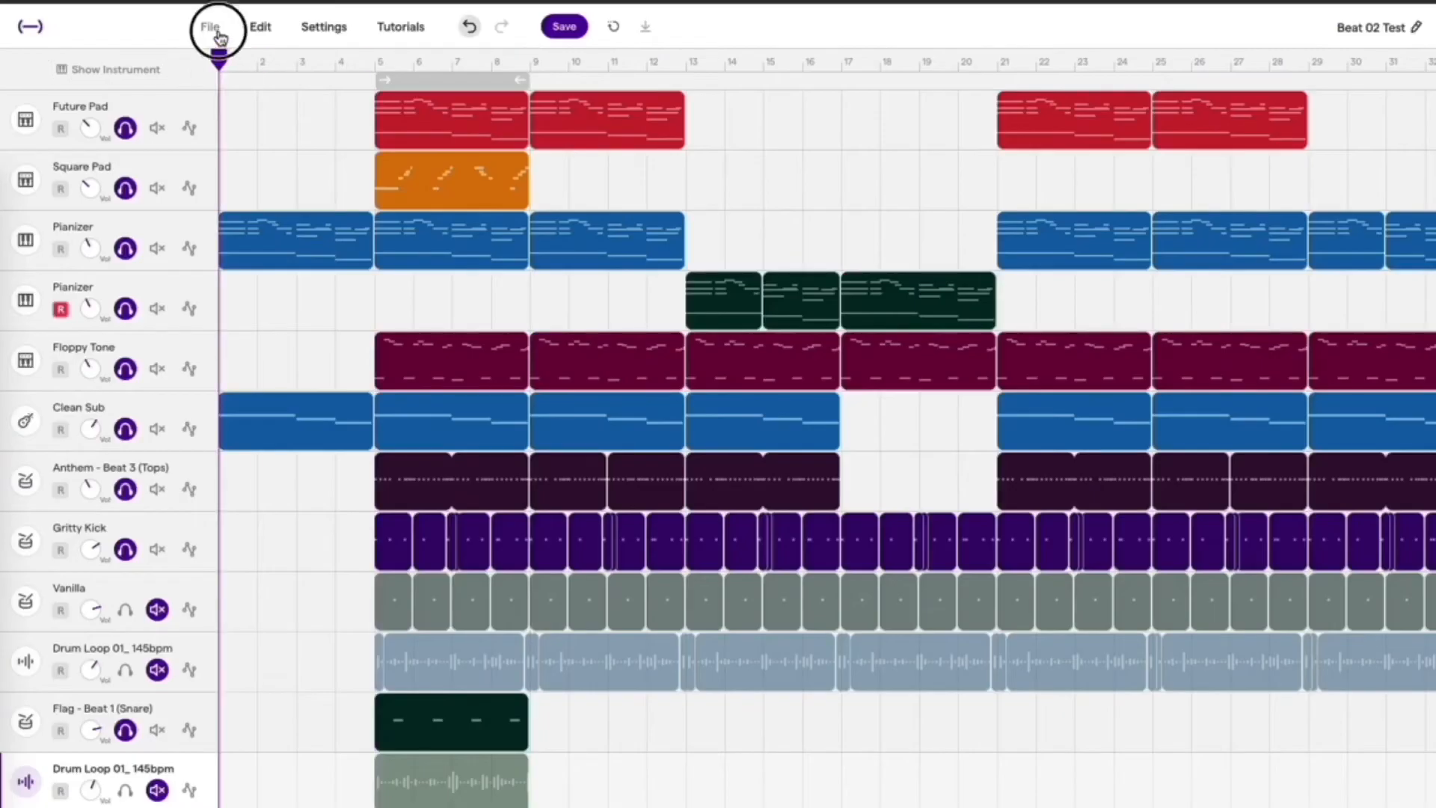
Go through the Save as option with the name Beat 02 Test and save the project
left_click(152, 90)
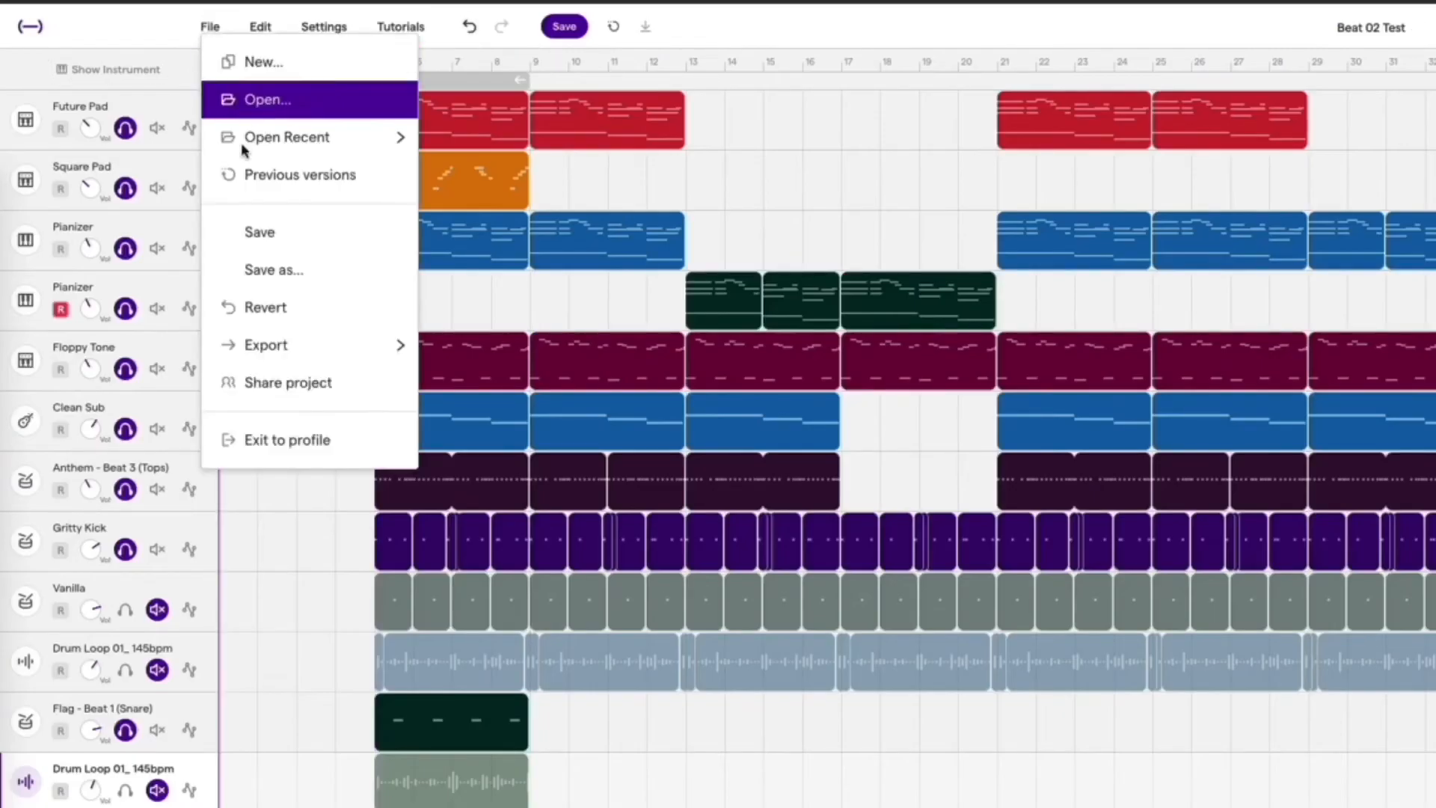
left_click(252, 263)
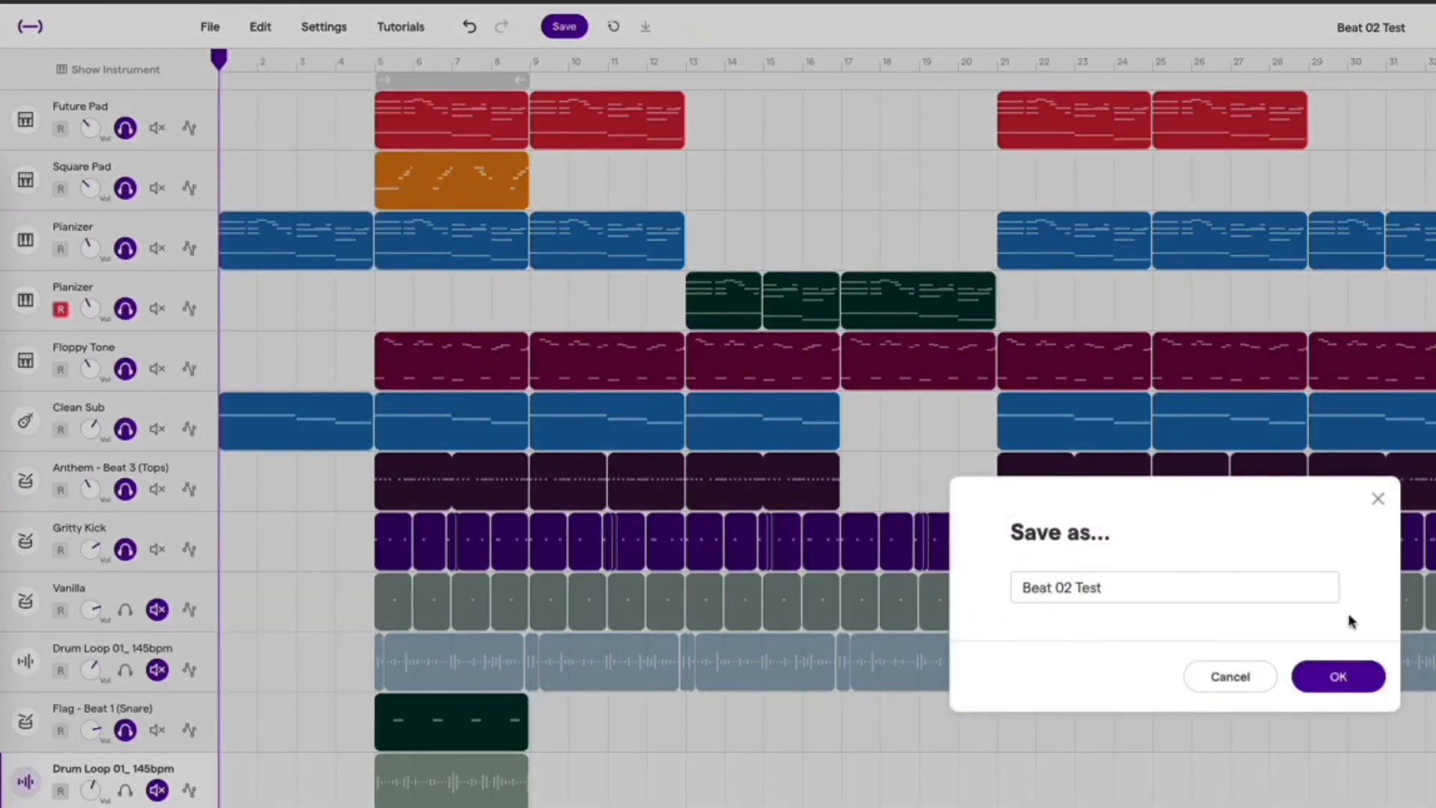
left_click(1338, 677)
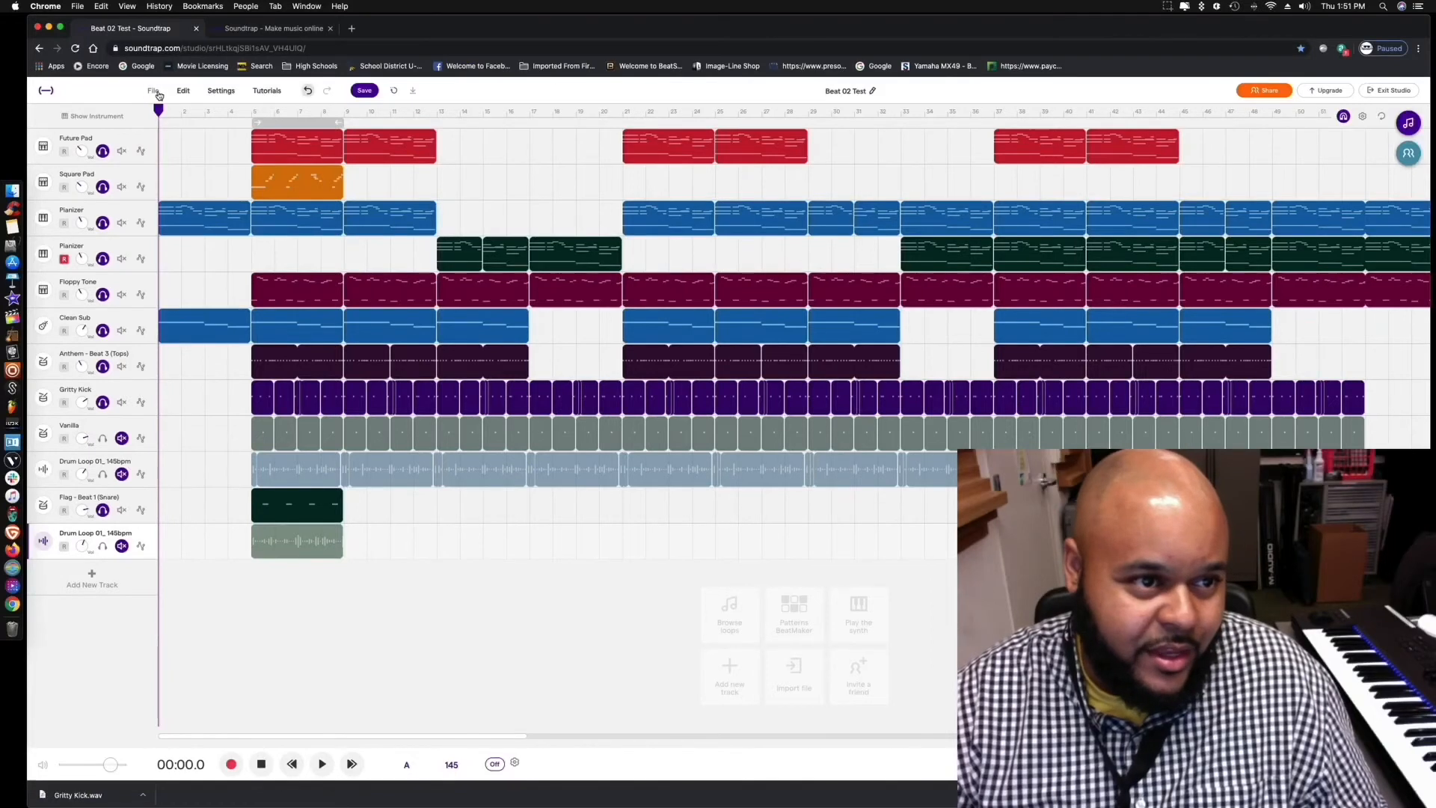
left_click(210, 26)
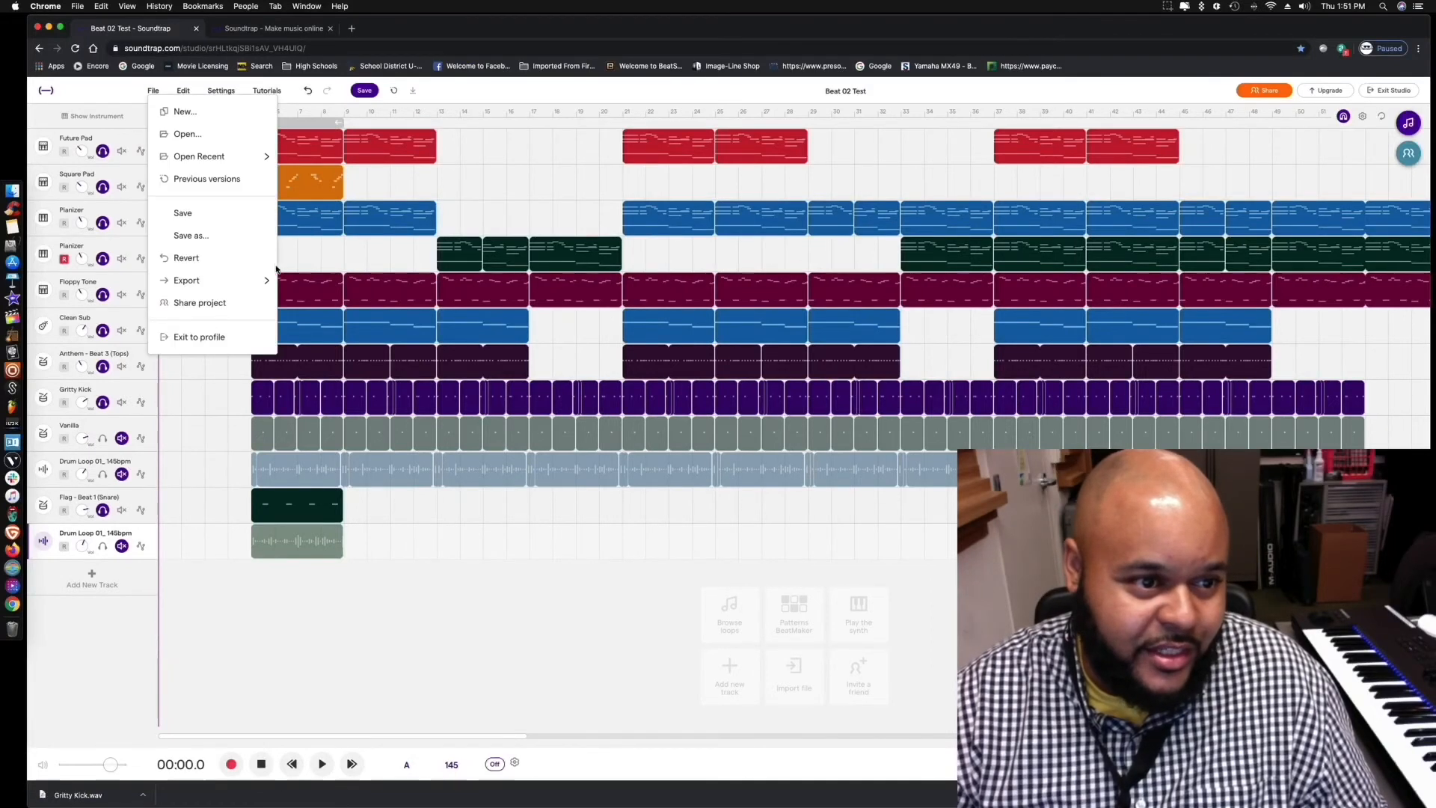
left_click(217, 213)
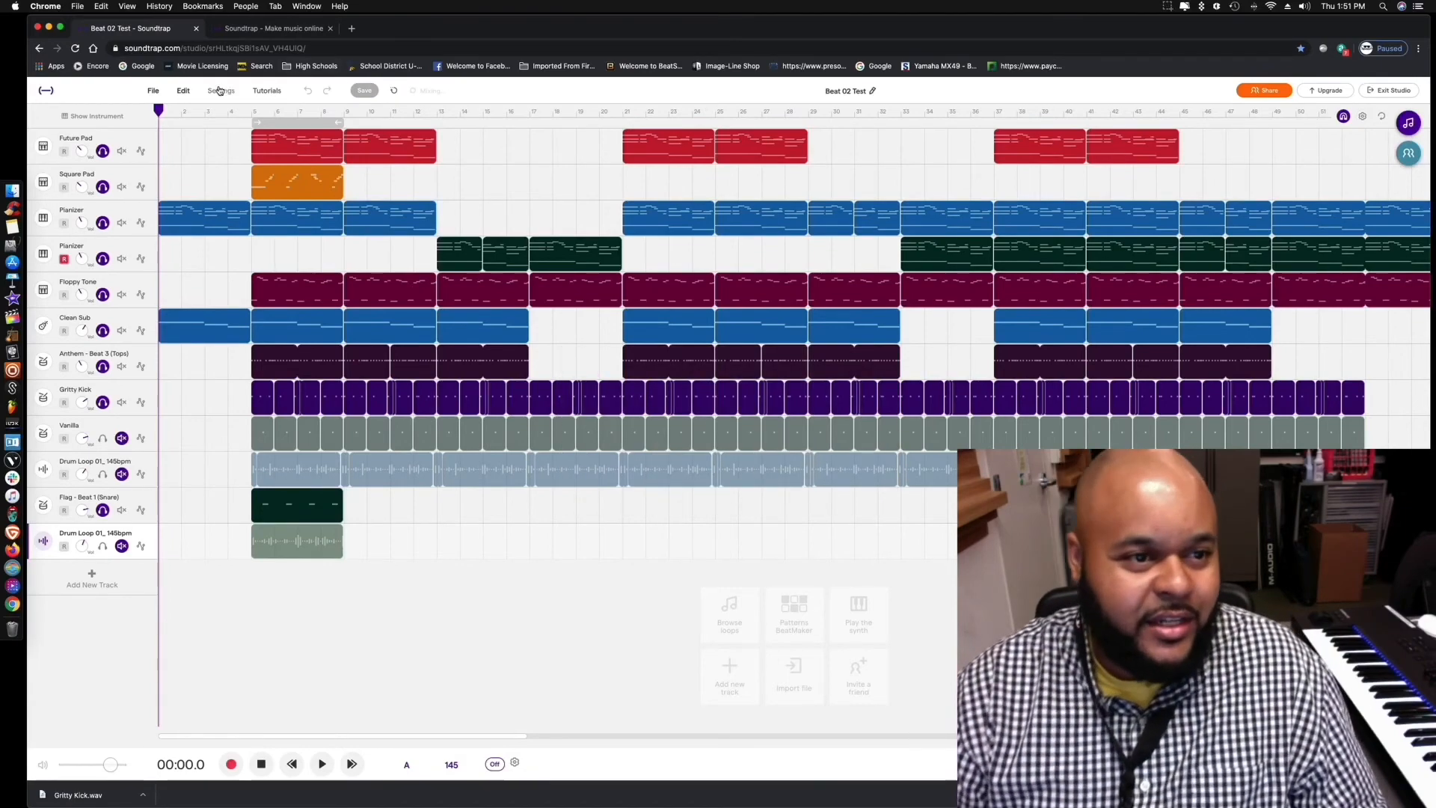
Try to export the project to a wav file and dismiss the free trial offer
left_click(153, 91)
mouse_move(231, 290)
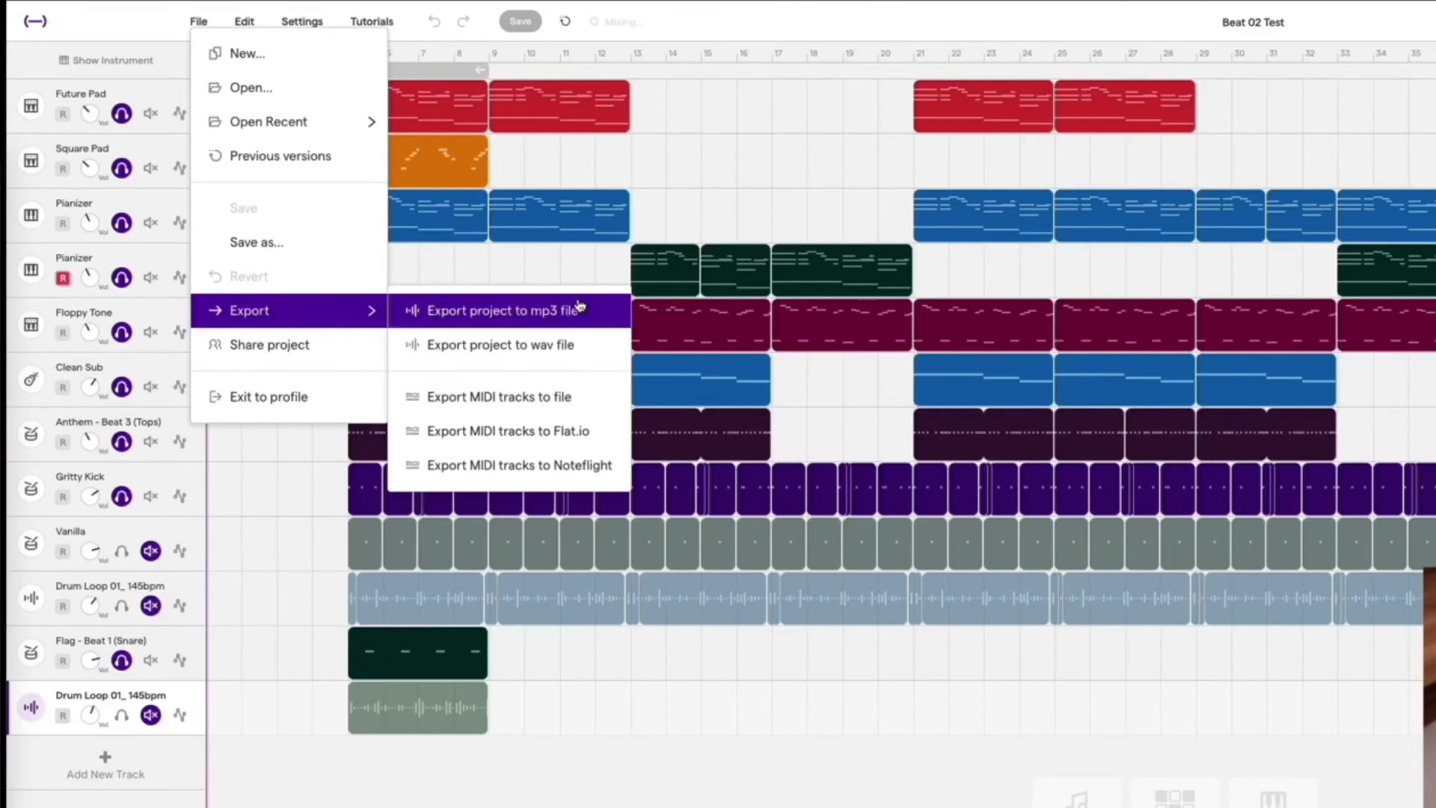
left_click(551, 345)
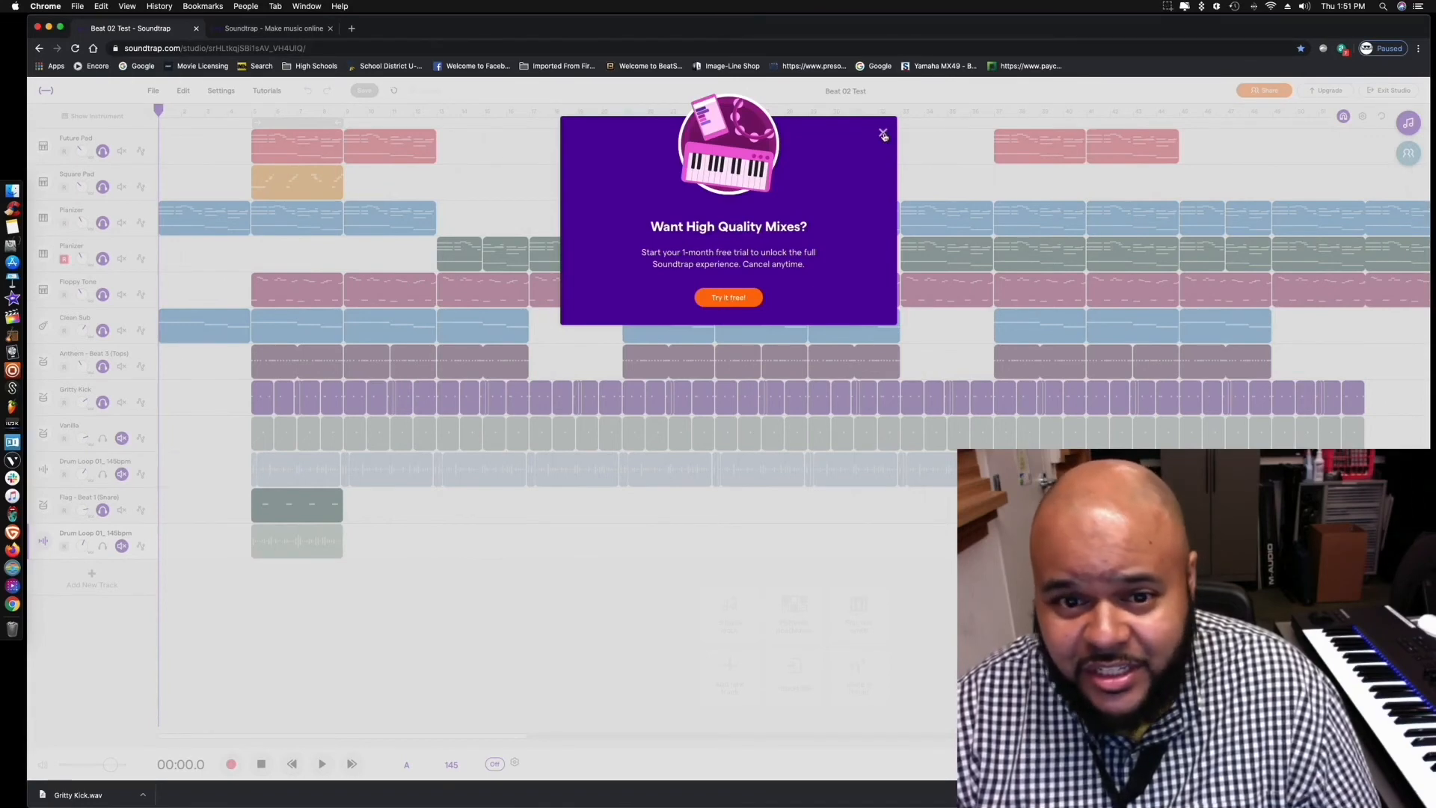
left_click(883, 133)
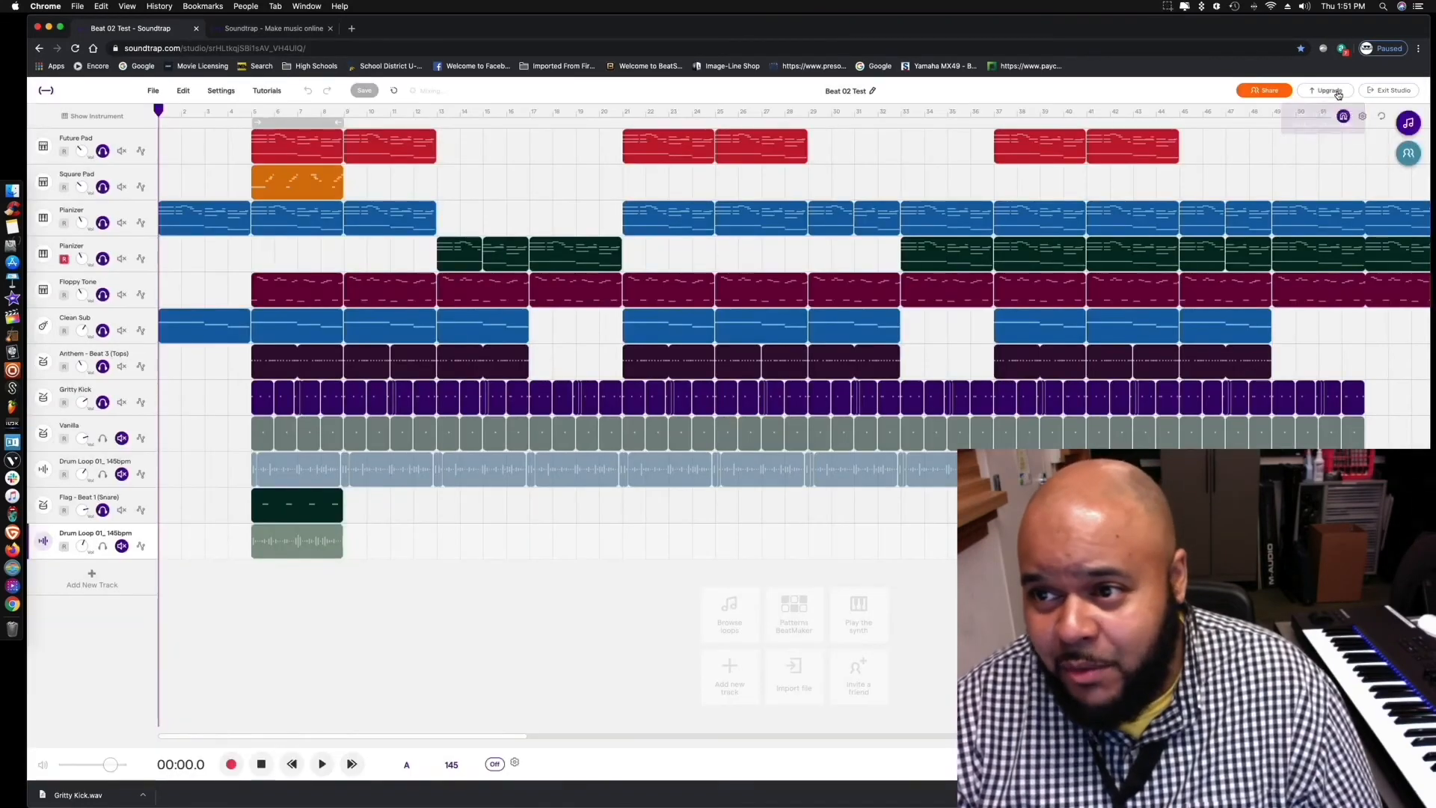
Review the project's file and export options once more without choosing one
left_click(153, 90)
mouse_move(199, 282)
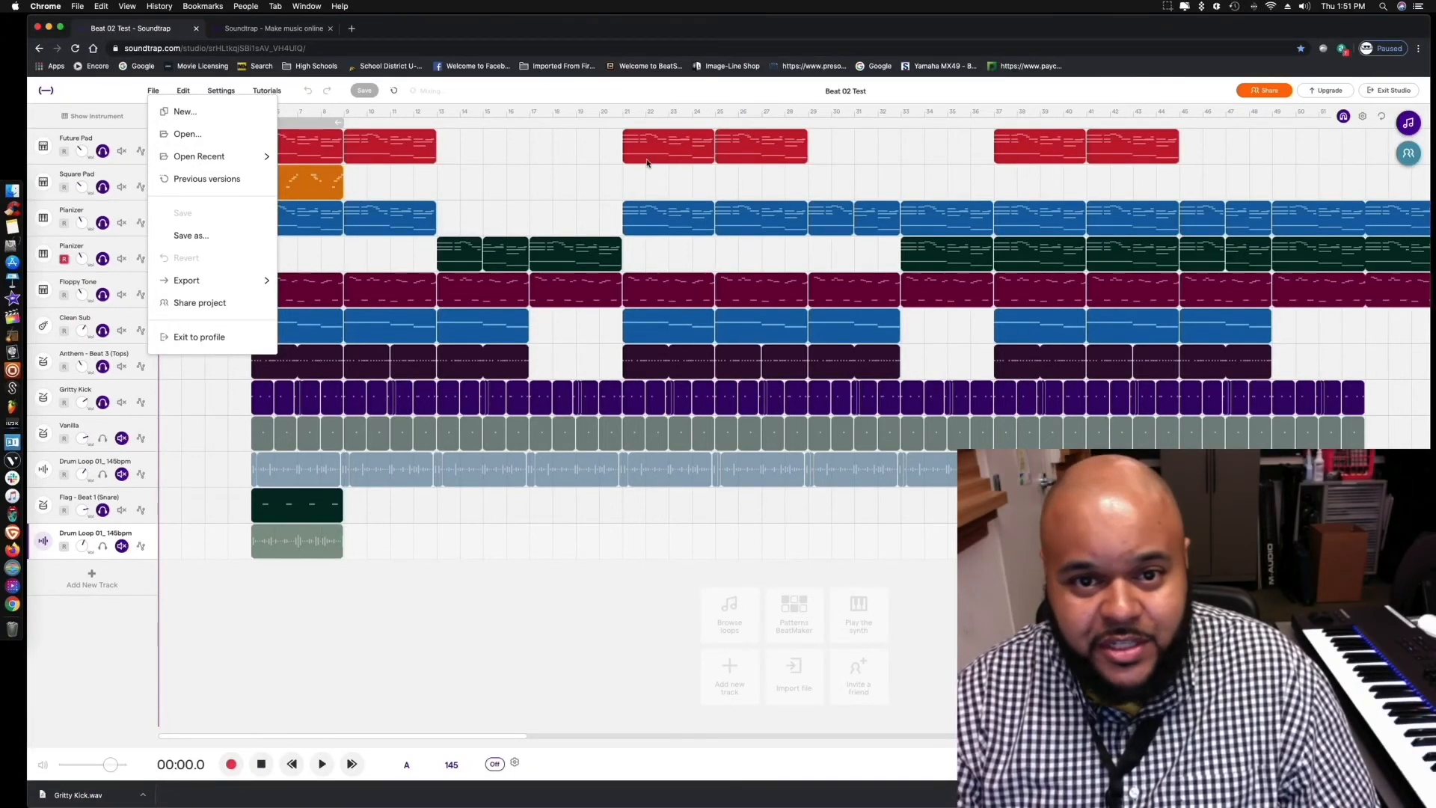
left_click(683, 152)
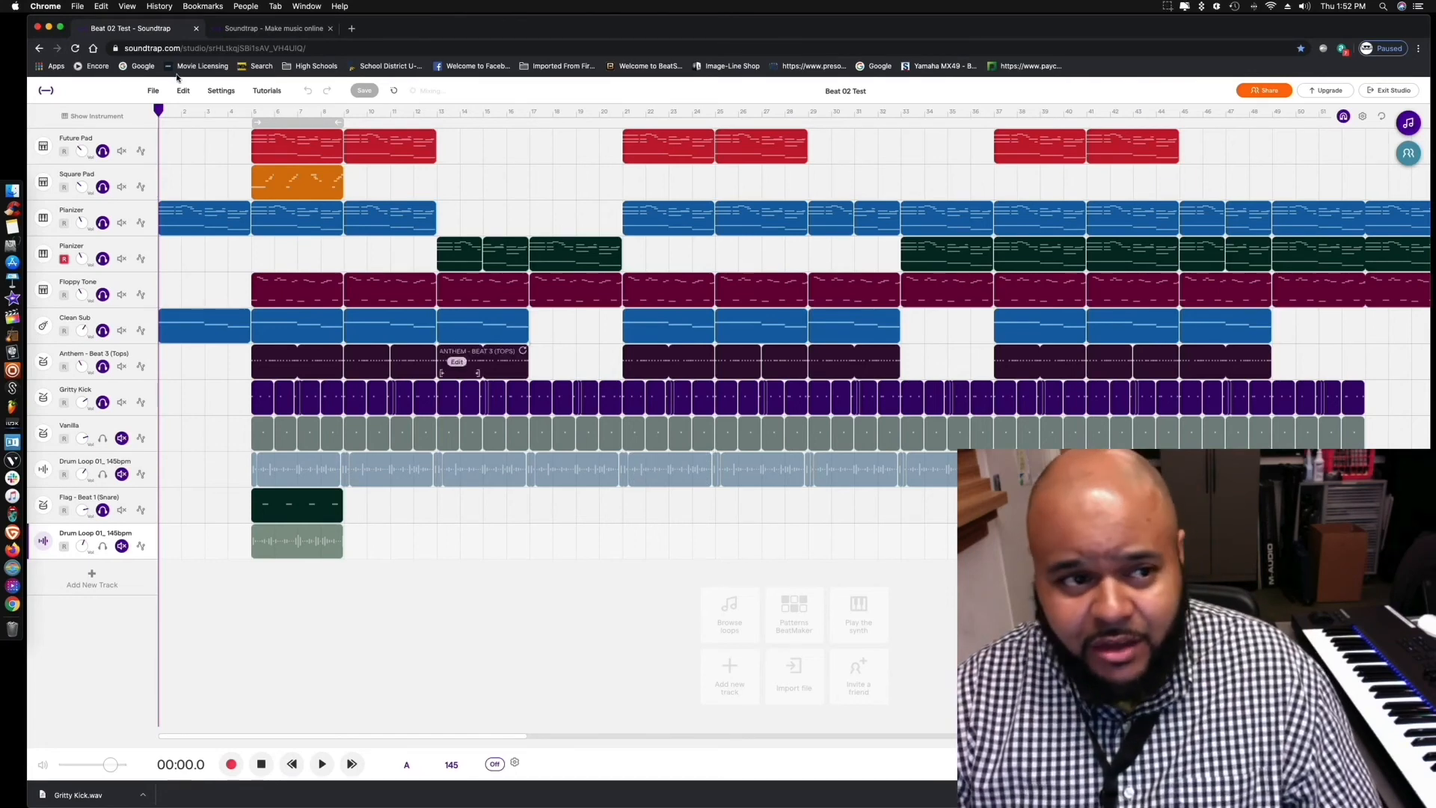
Review the project's MIDI export options without choosing one
left_click(153, 91)
mouse_move(208, 290)
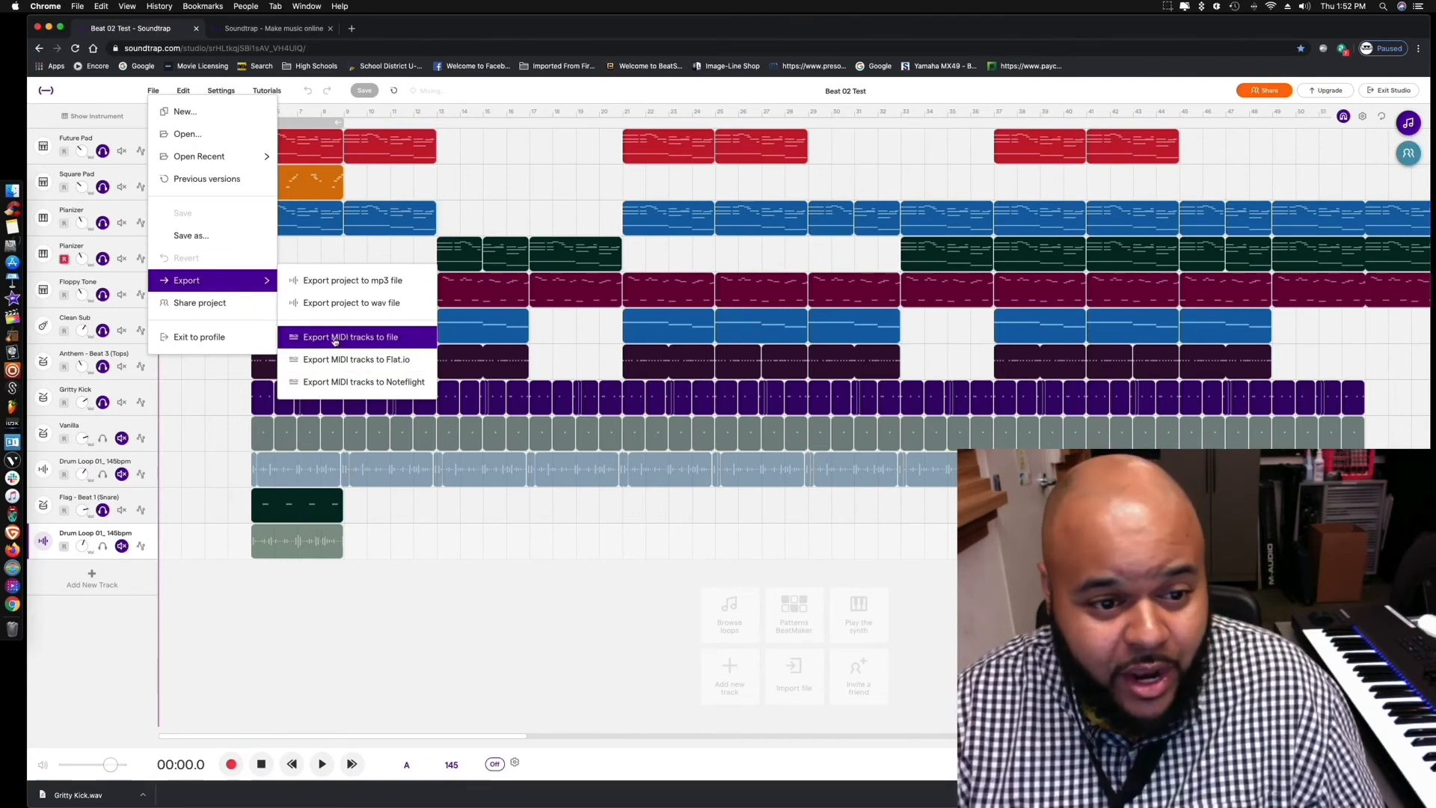
left_click(452, 567)
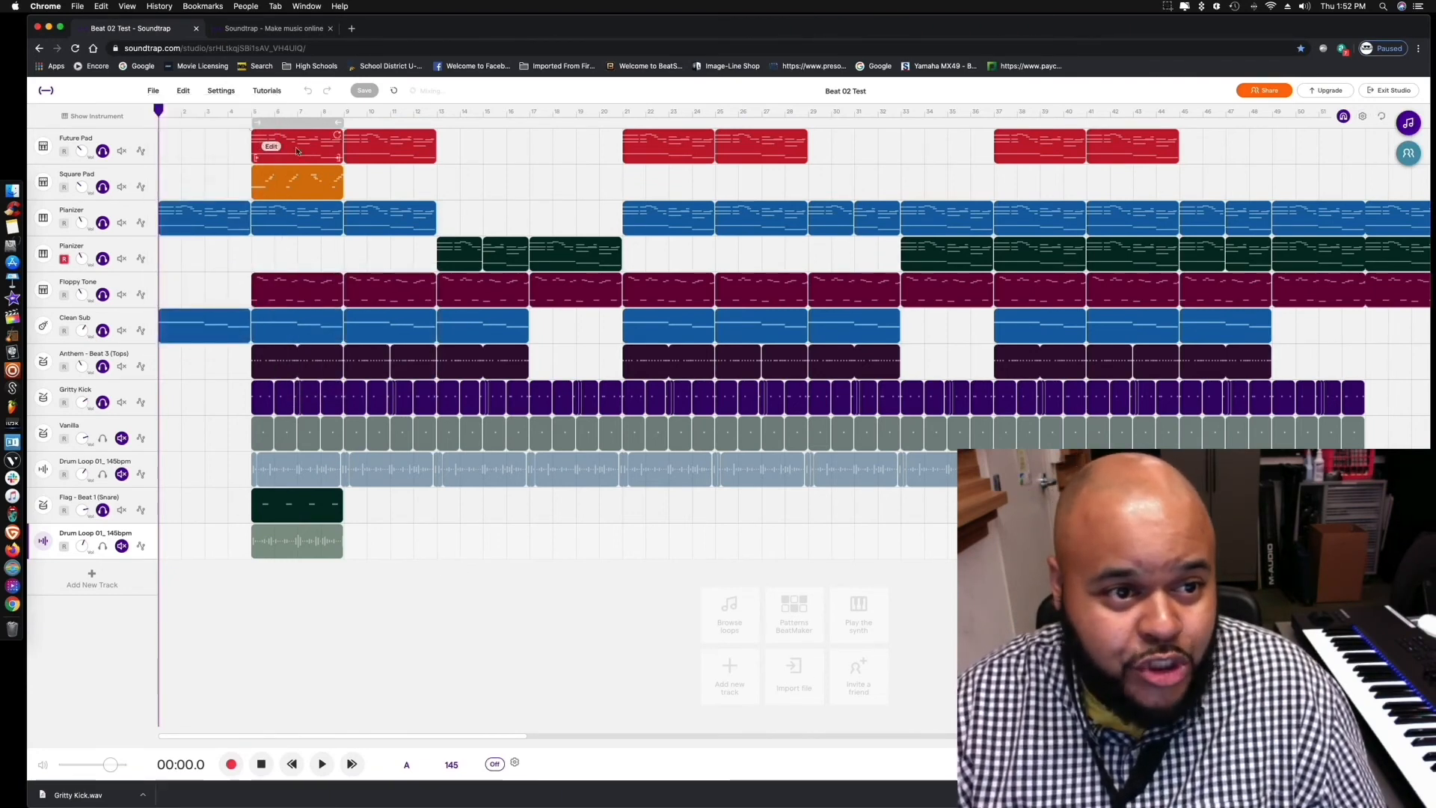
View the notes of the Future Pad track's first region in the piano roll and close the editor
left_click(78, 142)
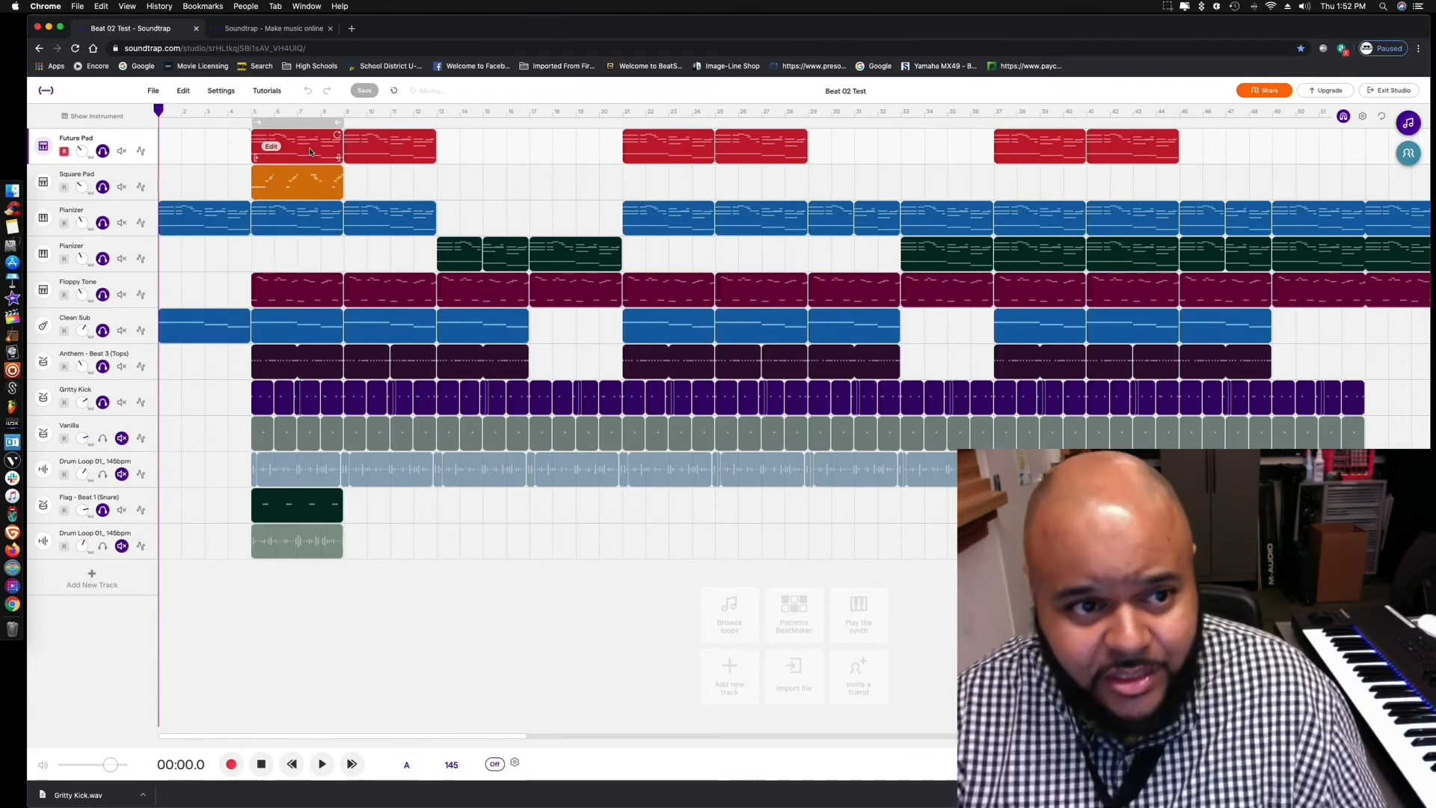
left_click(274, 148)
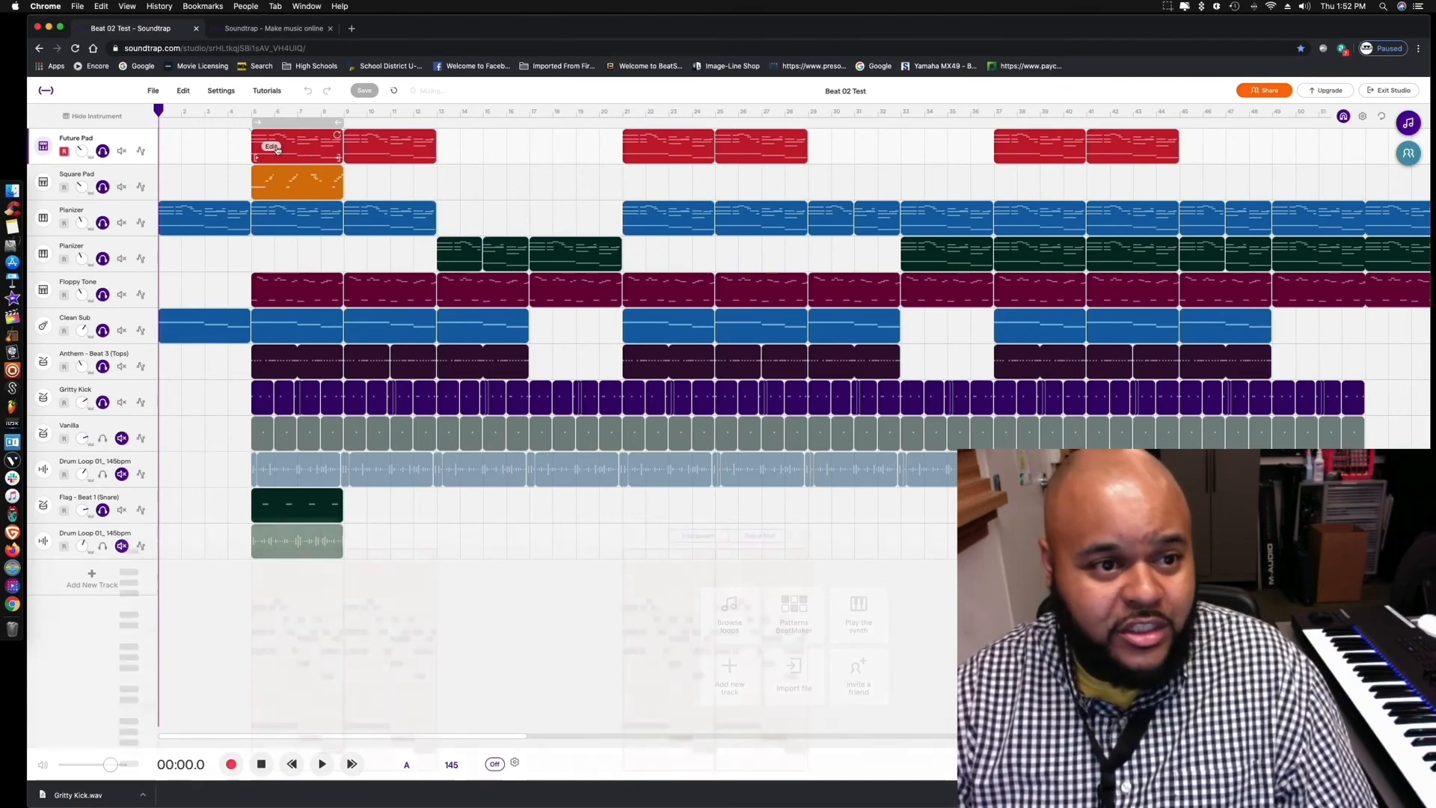
left_click(269, 146)
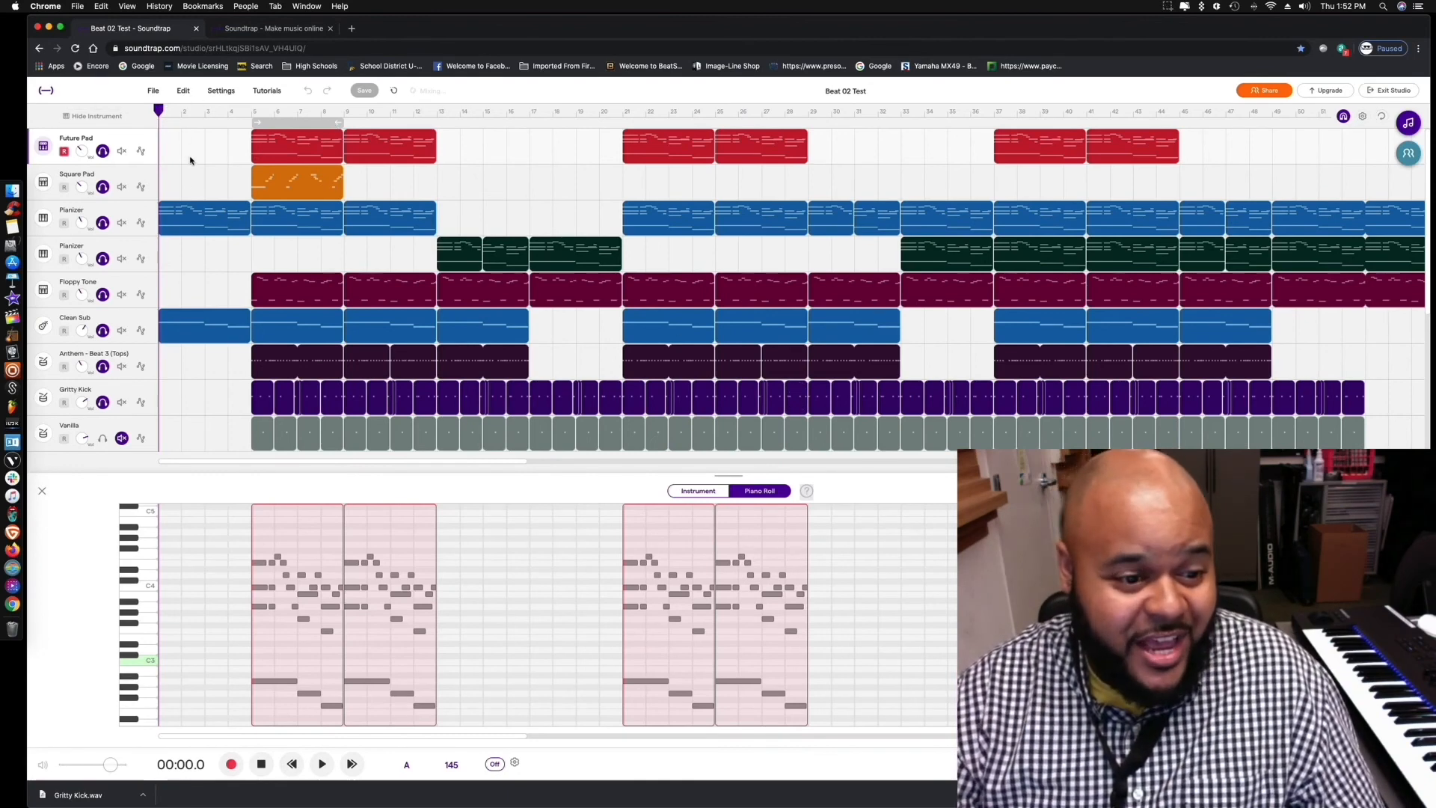
left_click(42, 491)
Try to export the project to an mp3 file and dismiss the notice
left_click(152, 96)
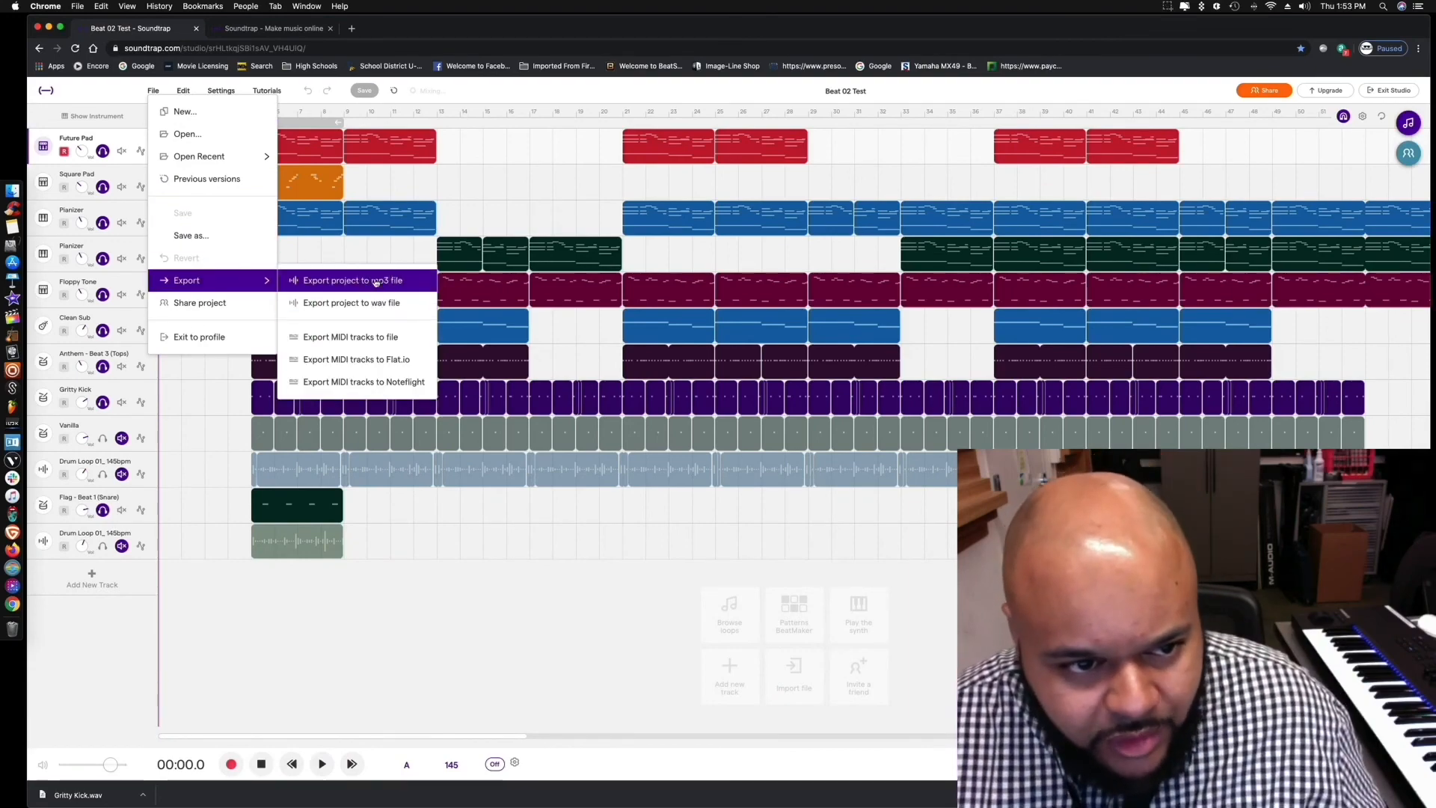
left_click(378, 282)
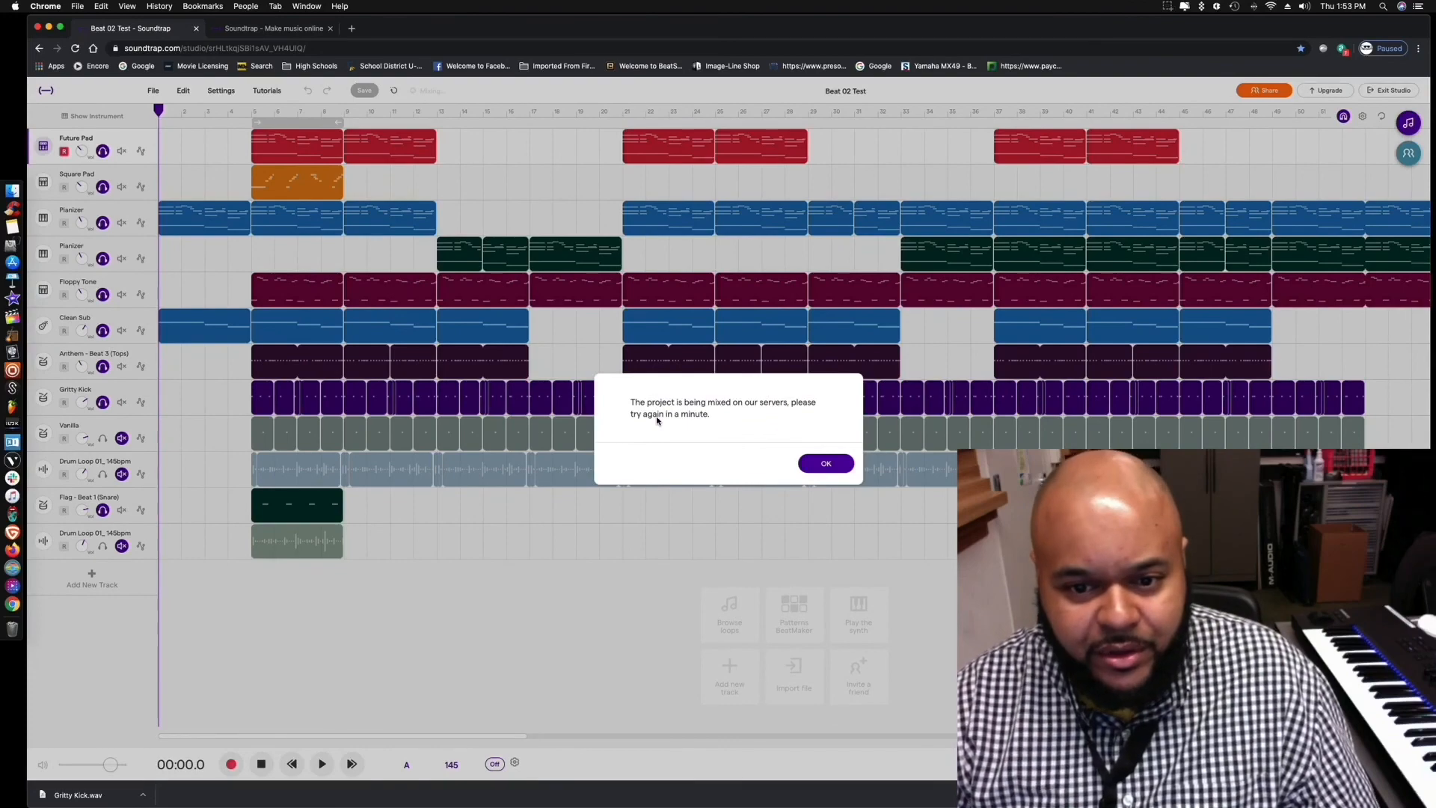
left_click(822, 462)
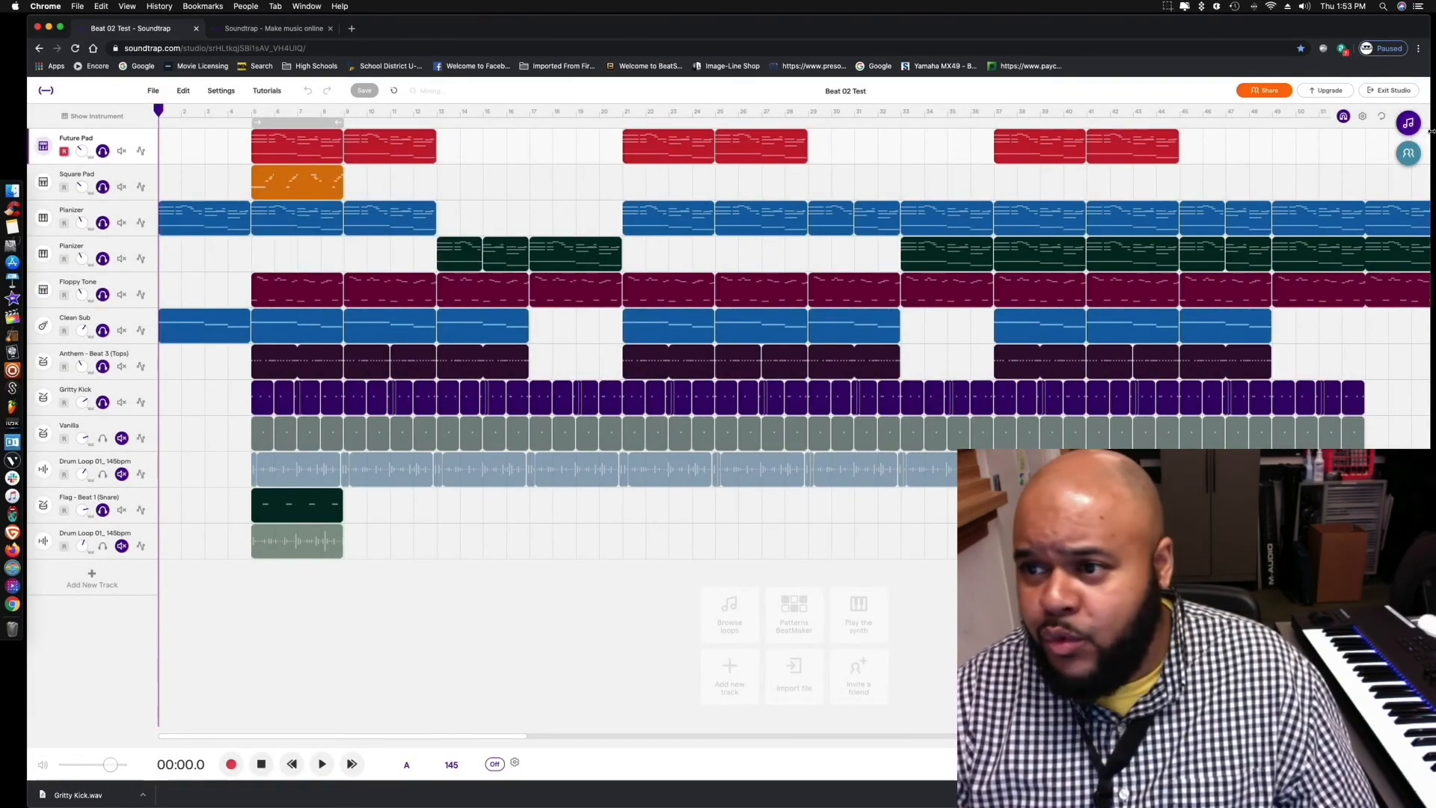
Exit the studio to the profile page and look over the list of saved projects
left_click(1388, 96)
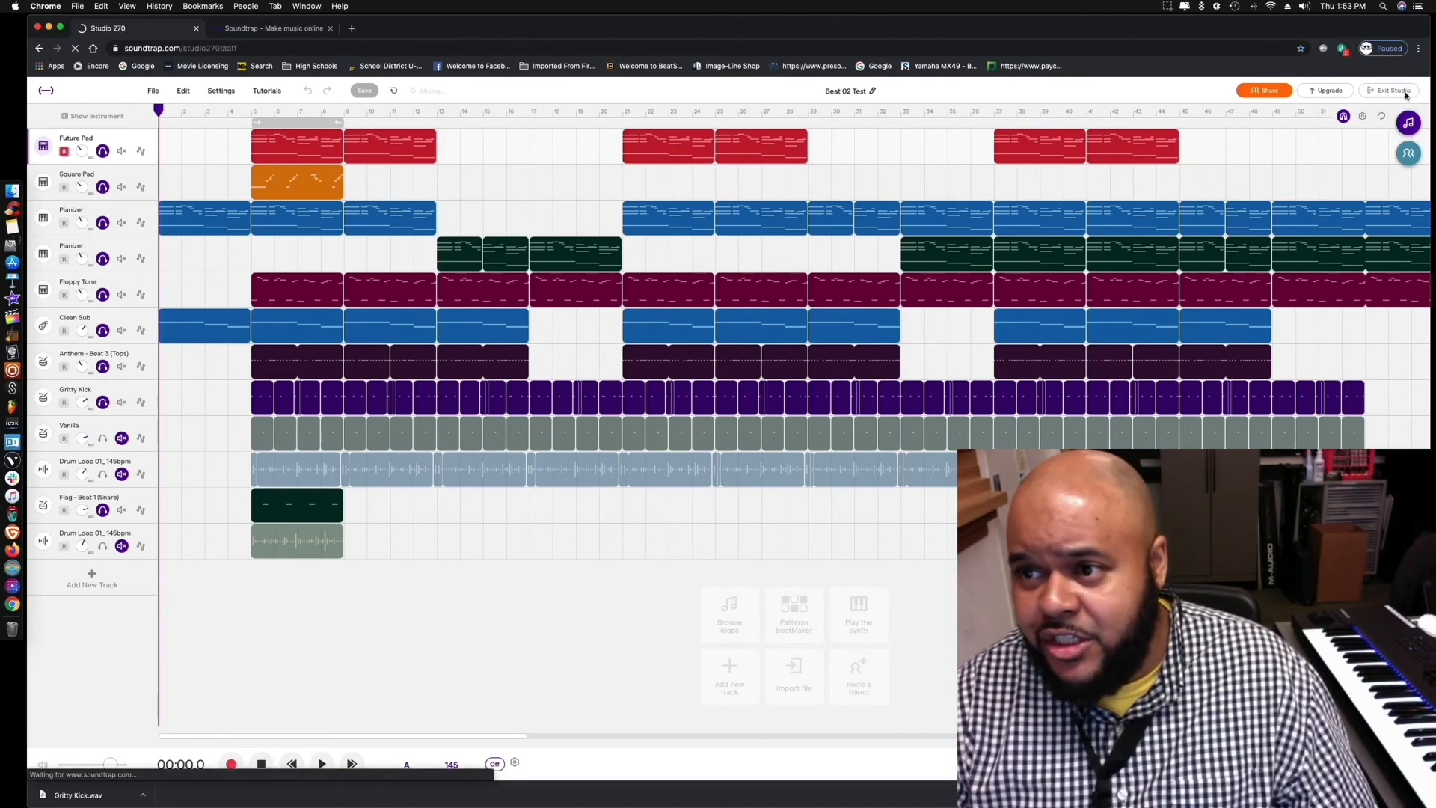
scroll(570, 476, "down", 4)
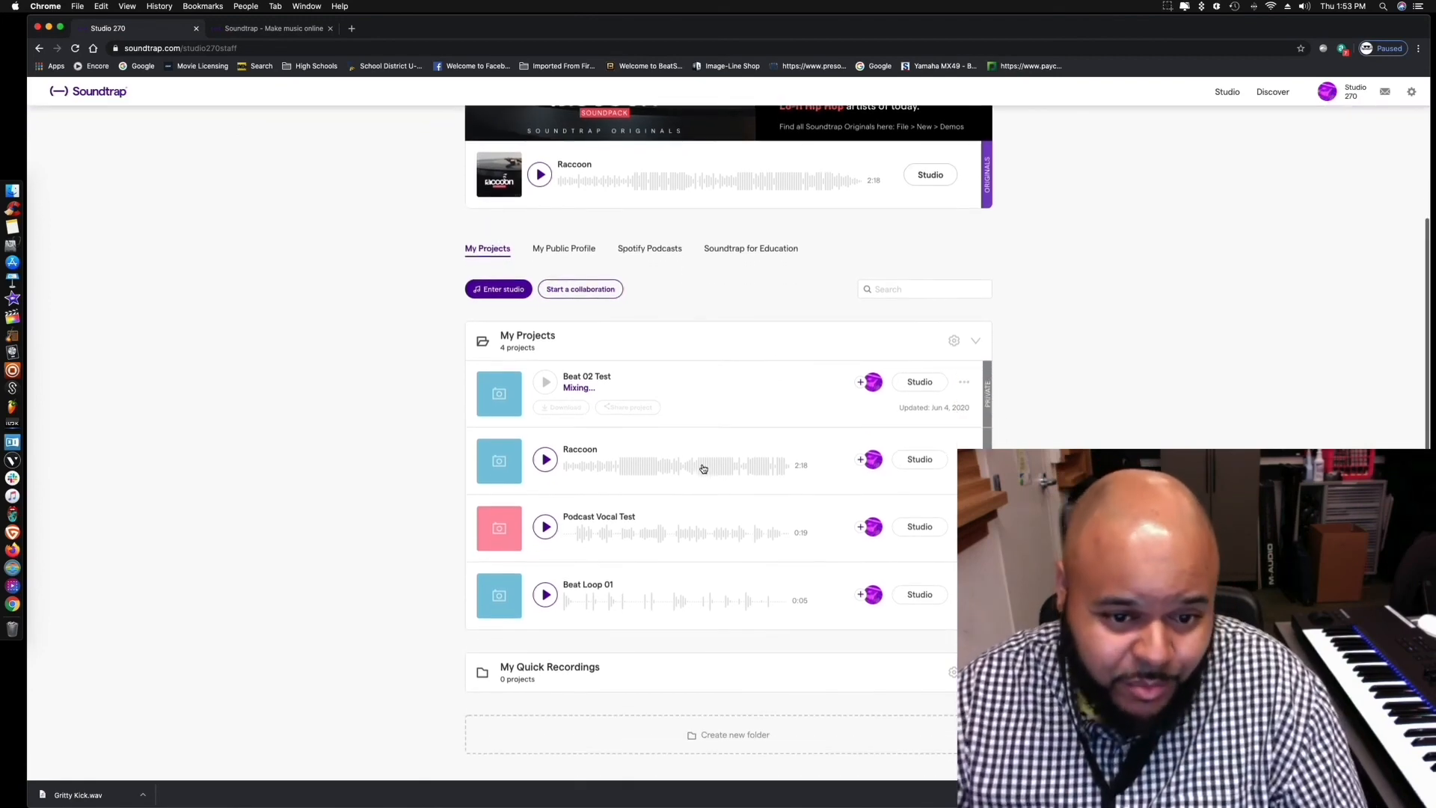
scroll(703, 469, "up", 3)
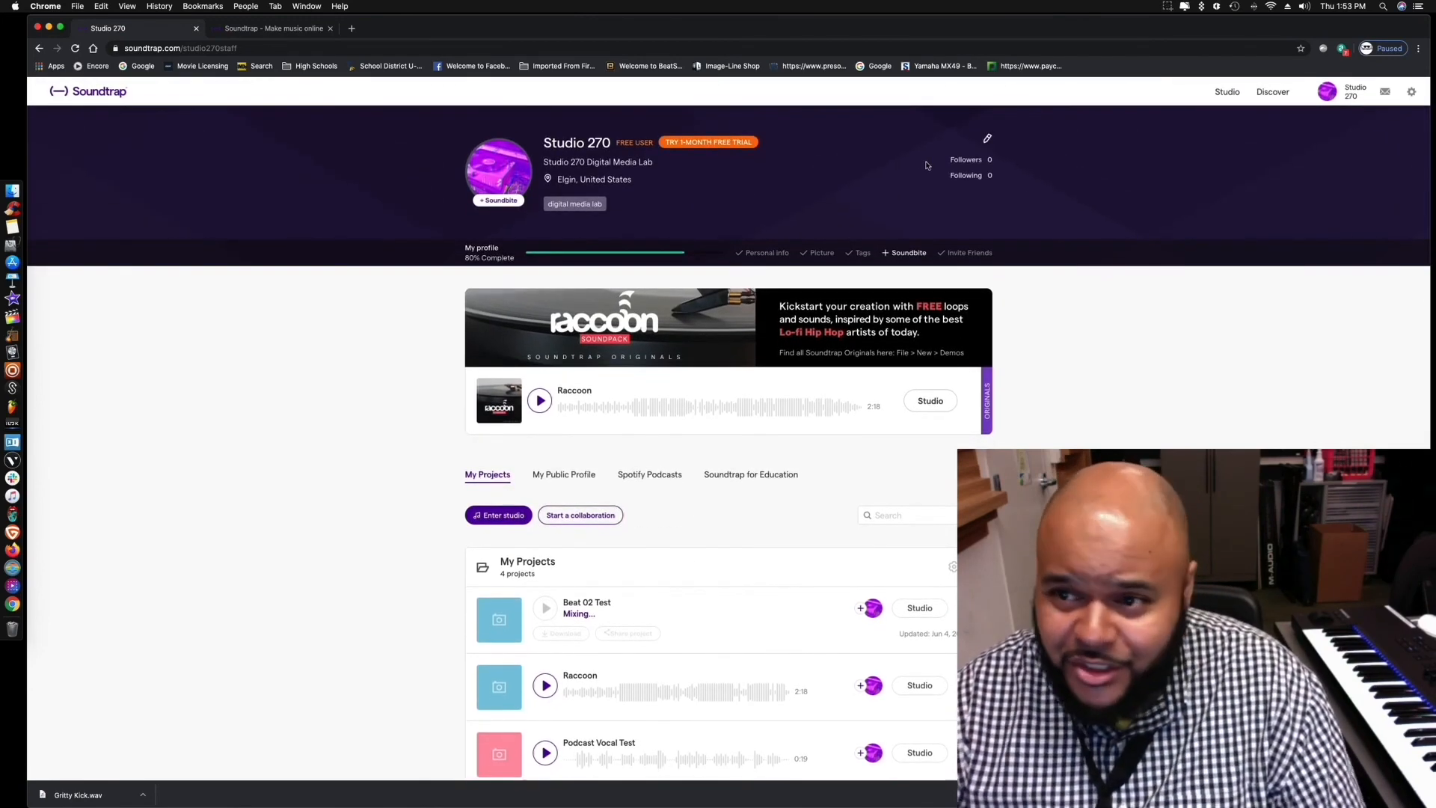
scroll(1095, 327, "down", 3)
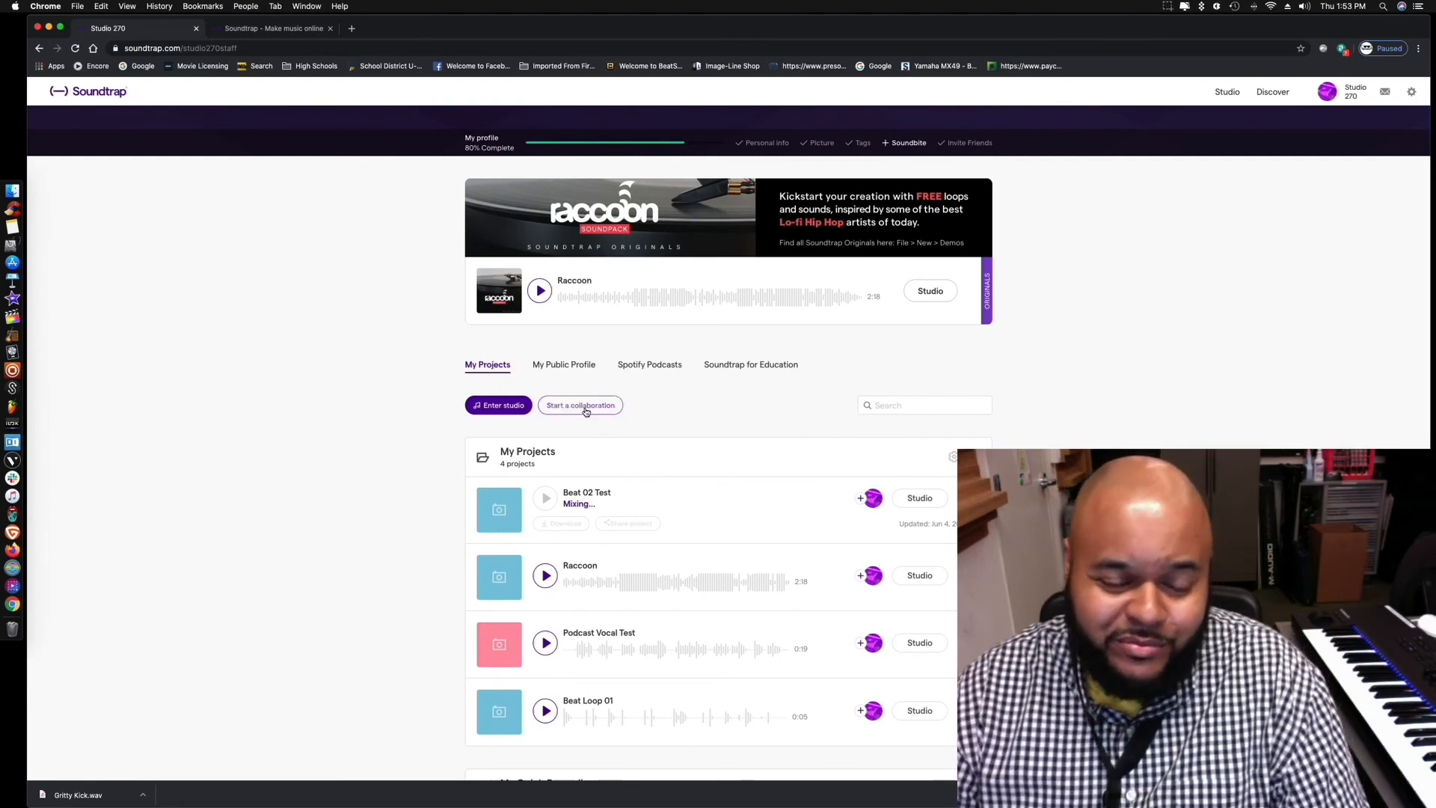
scroll(1069, 376, "up", 2)
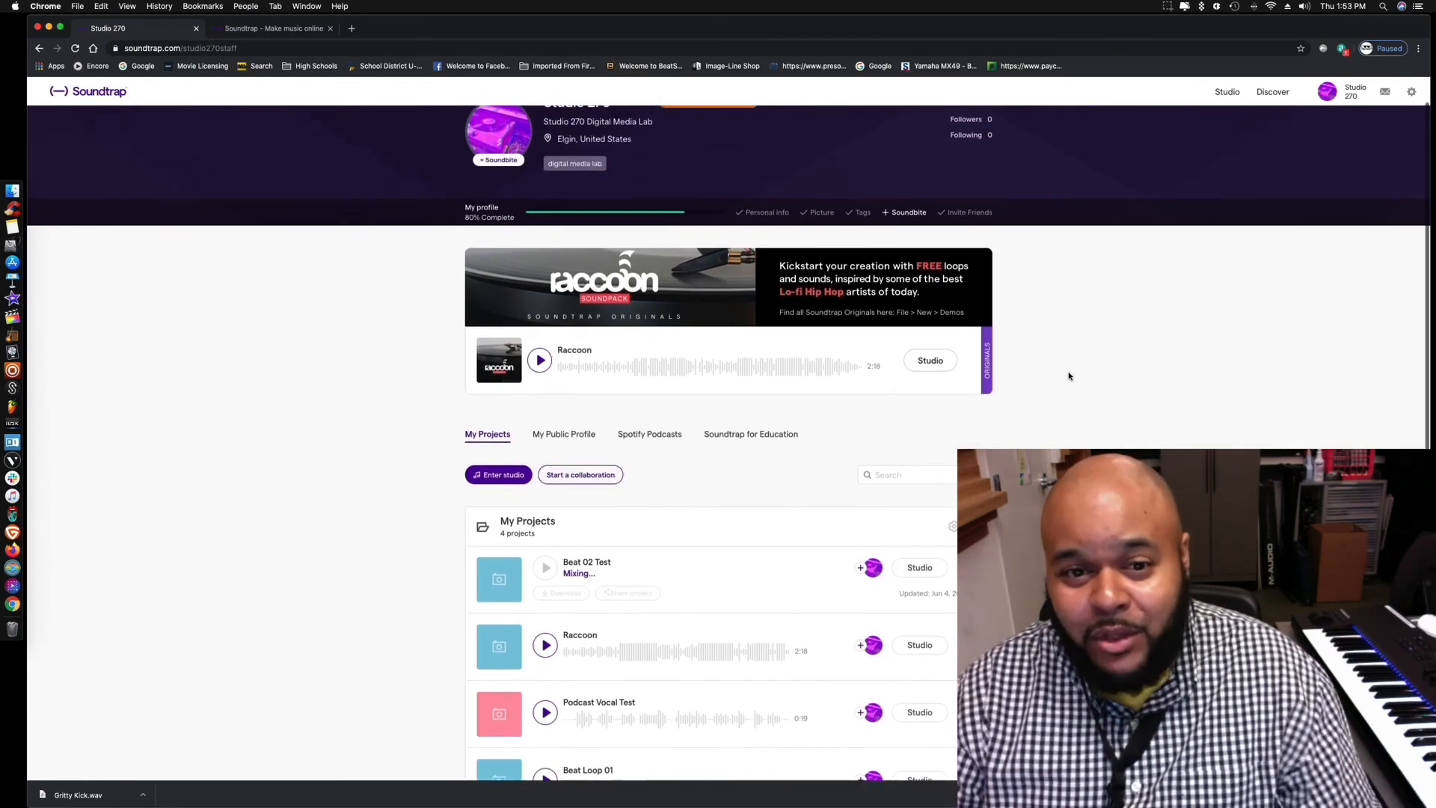
scroll(1070, 377, "down", 1)
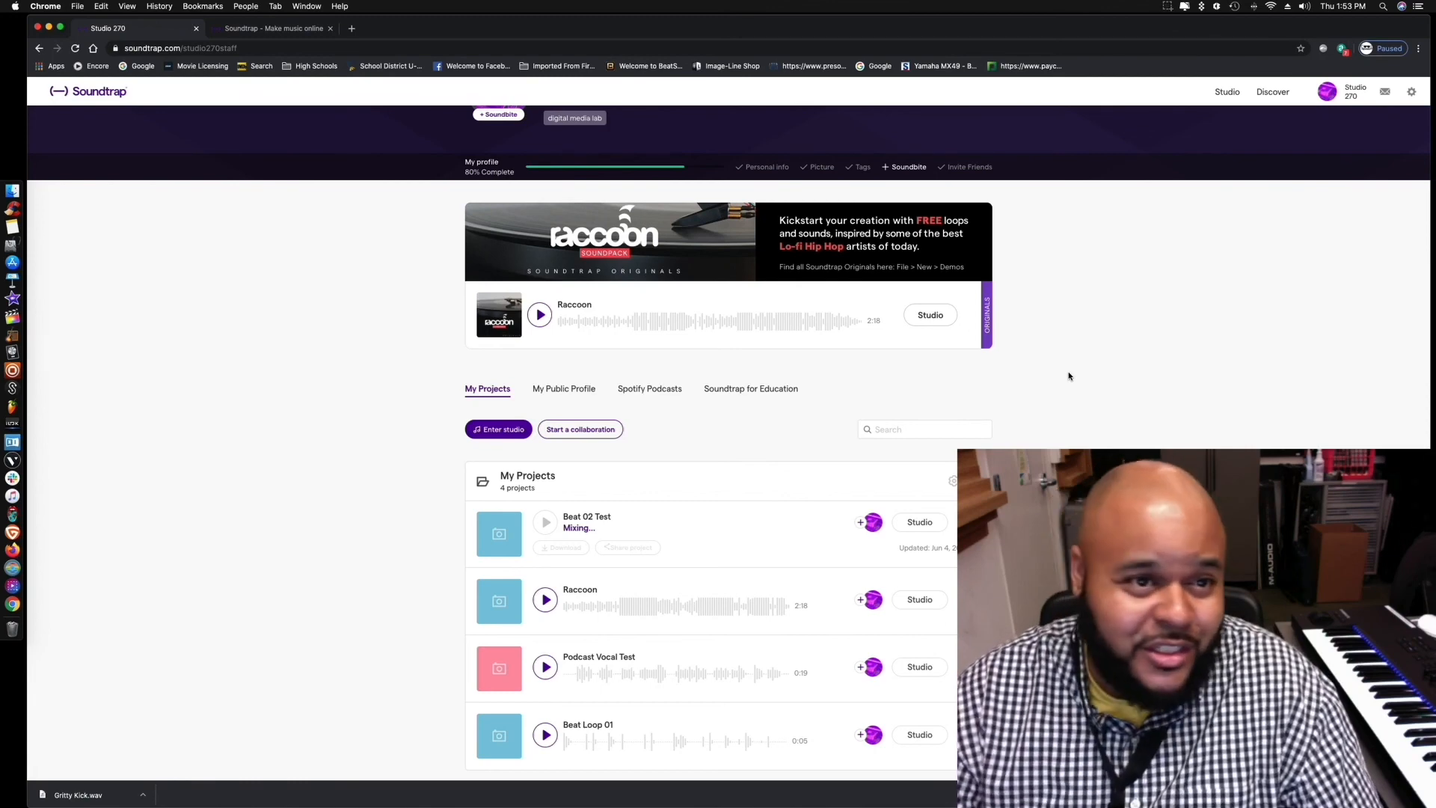
Open the Amazon website in a new browser tab through a web search for amazon
left_click(350, 28)
left_click(304, 48)
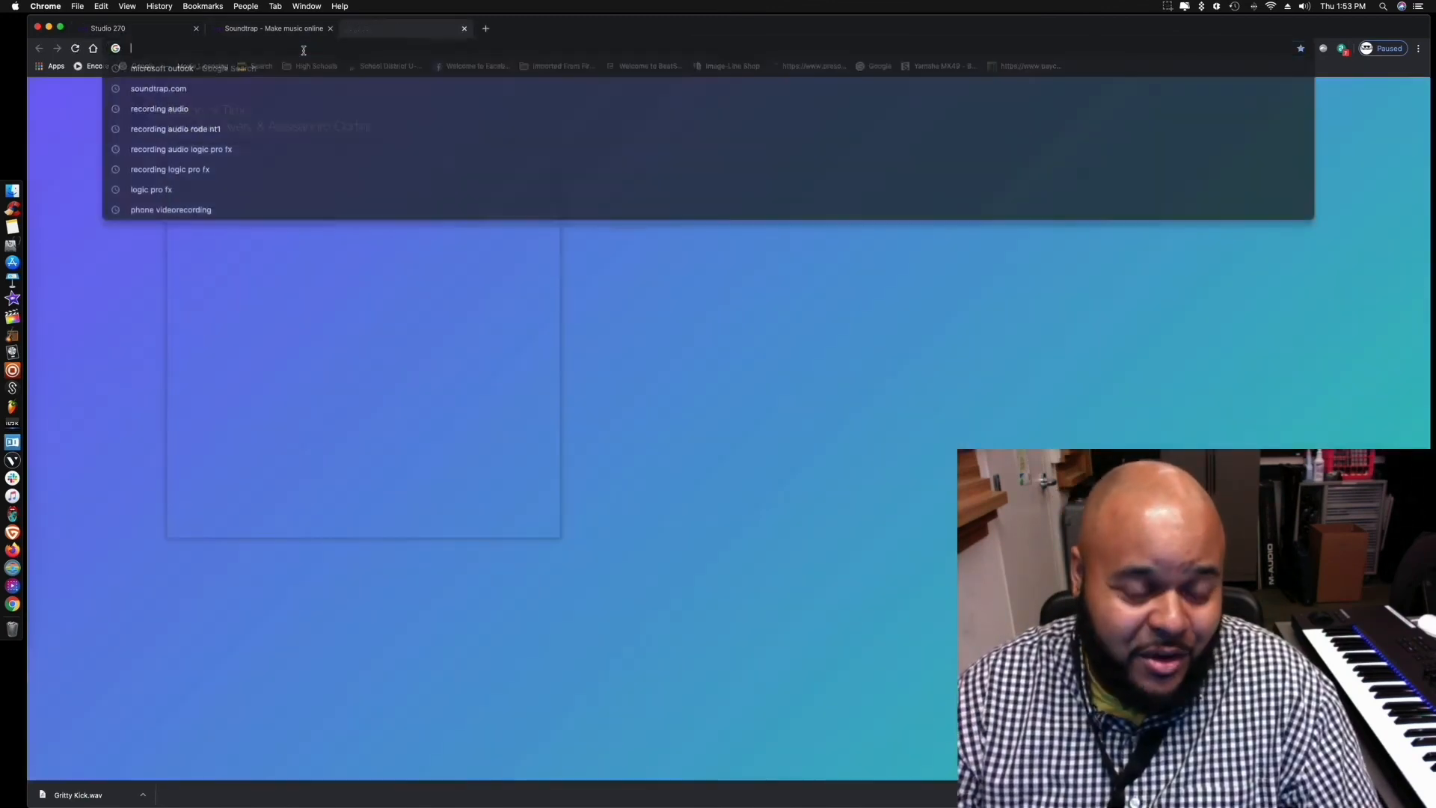
type("ama")
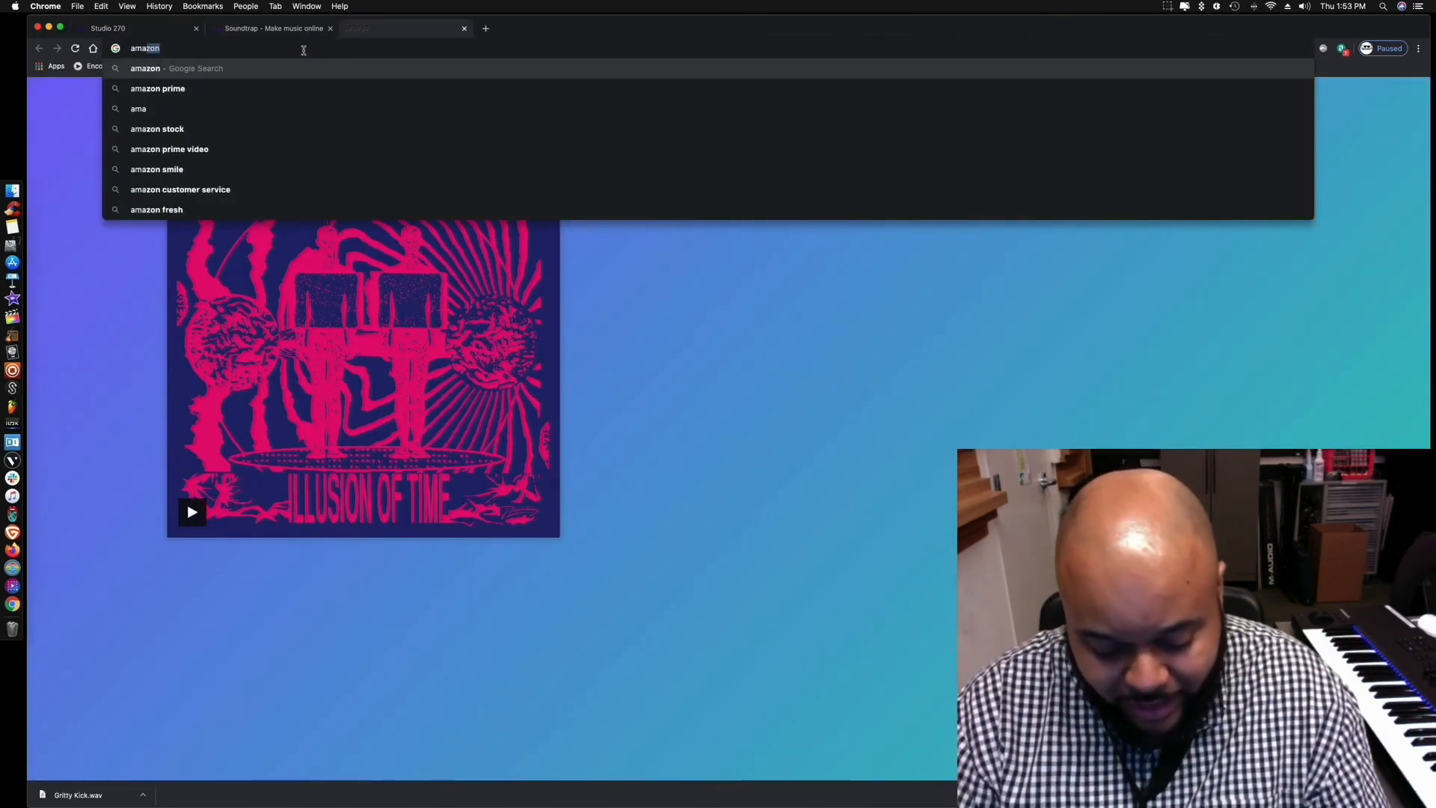
type("z")
key("Return")
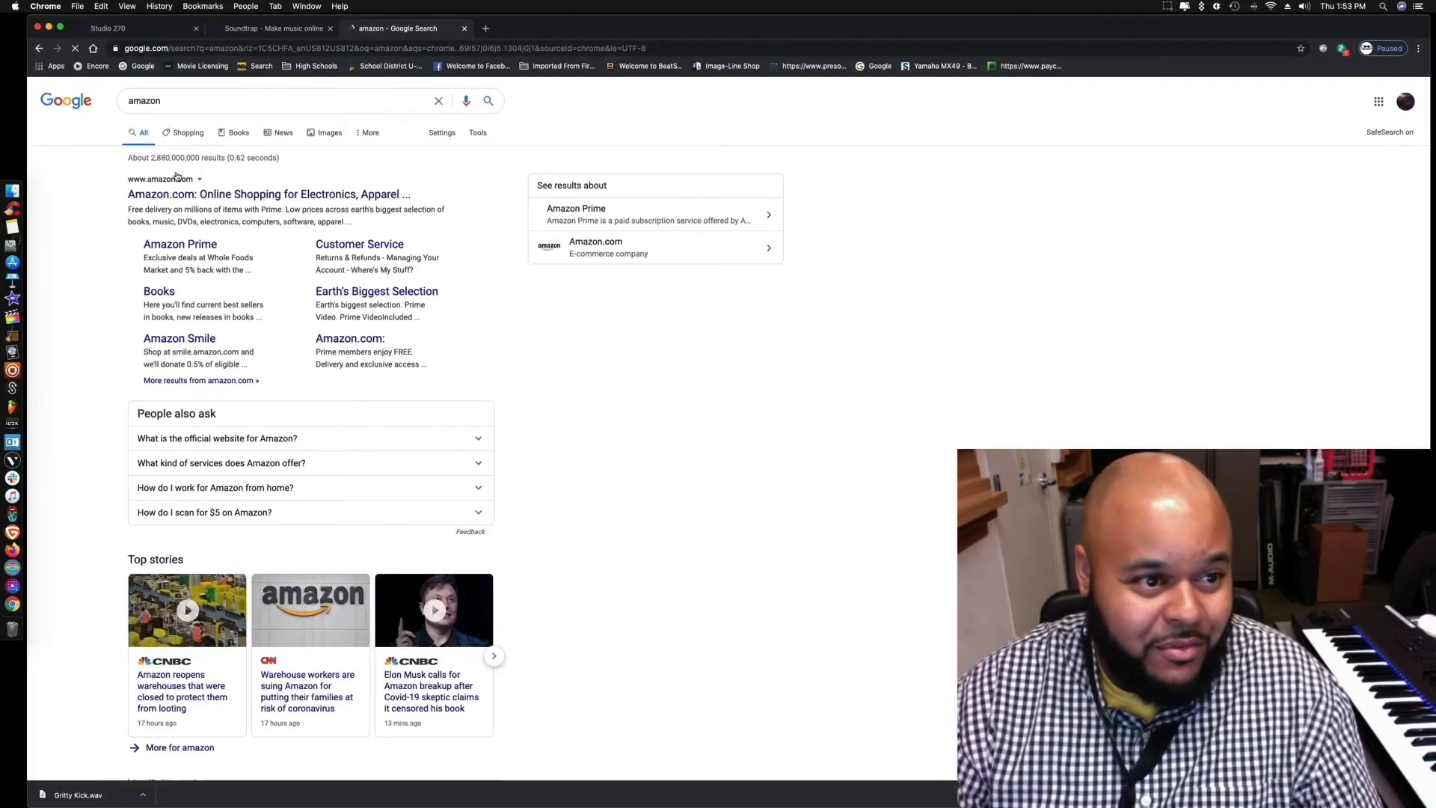
left_click(192, 195)
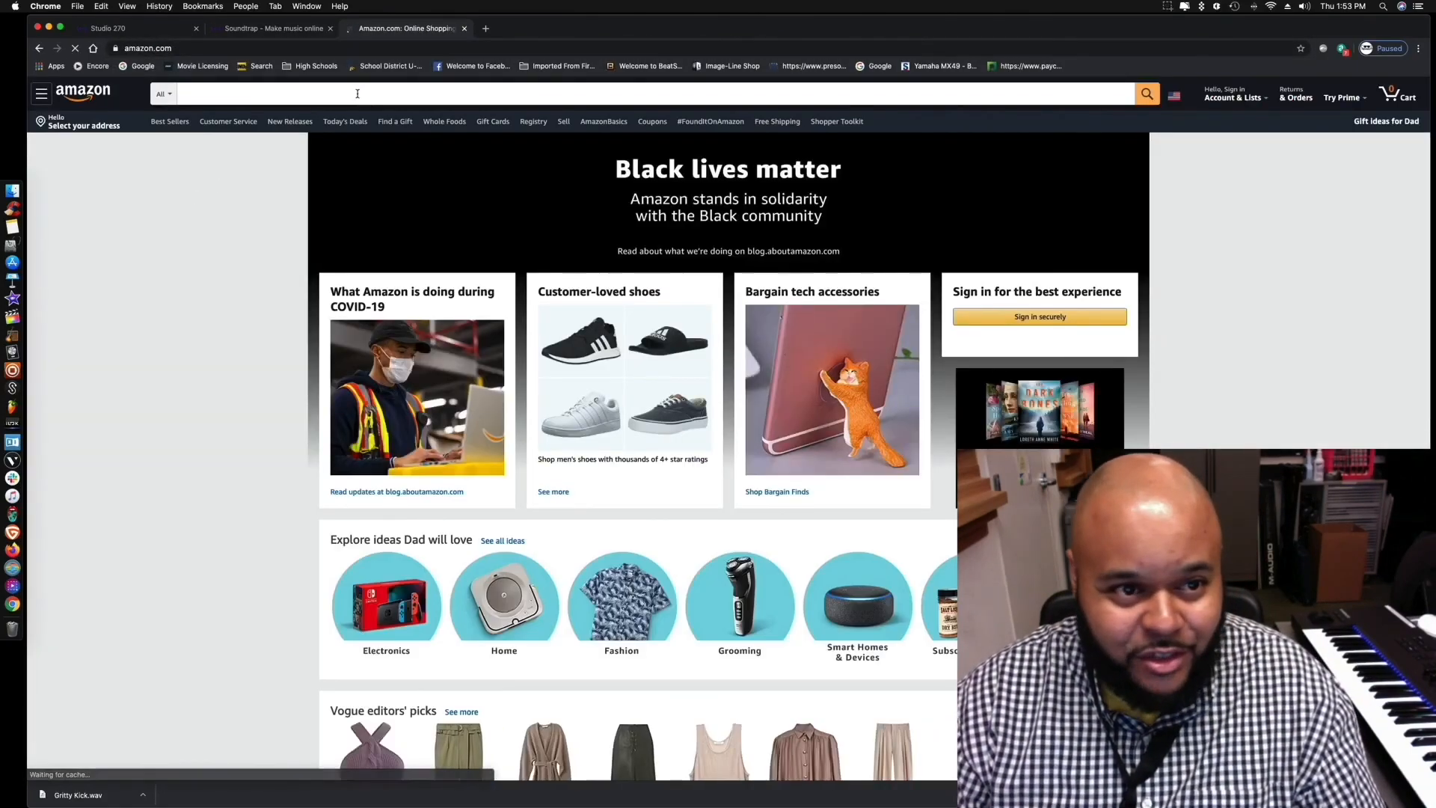
Search Amazon for midi controller
left_click(354, 94)
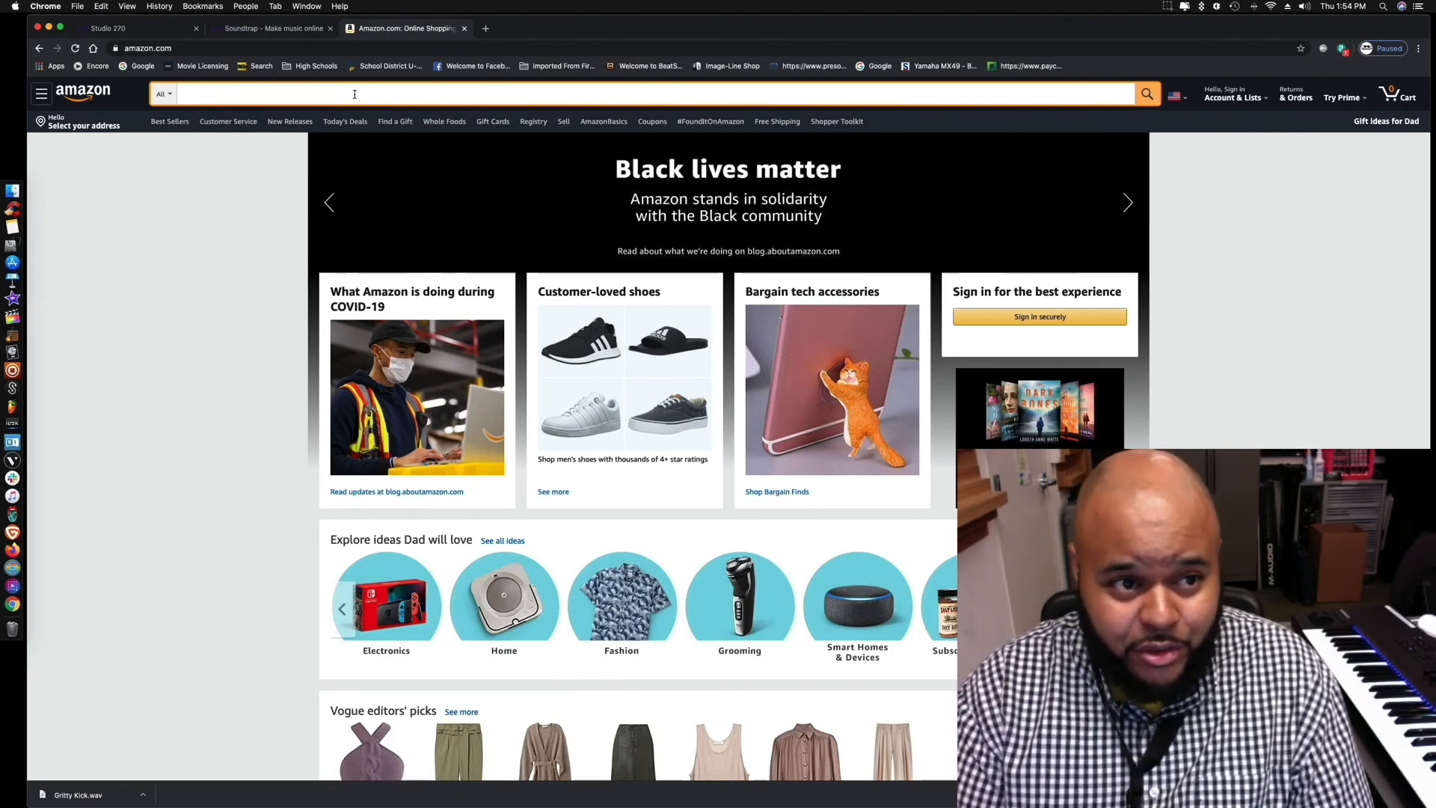
type("mi")
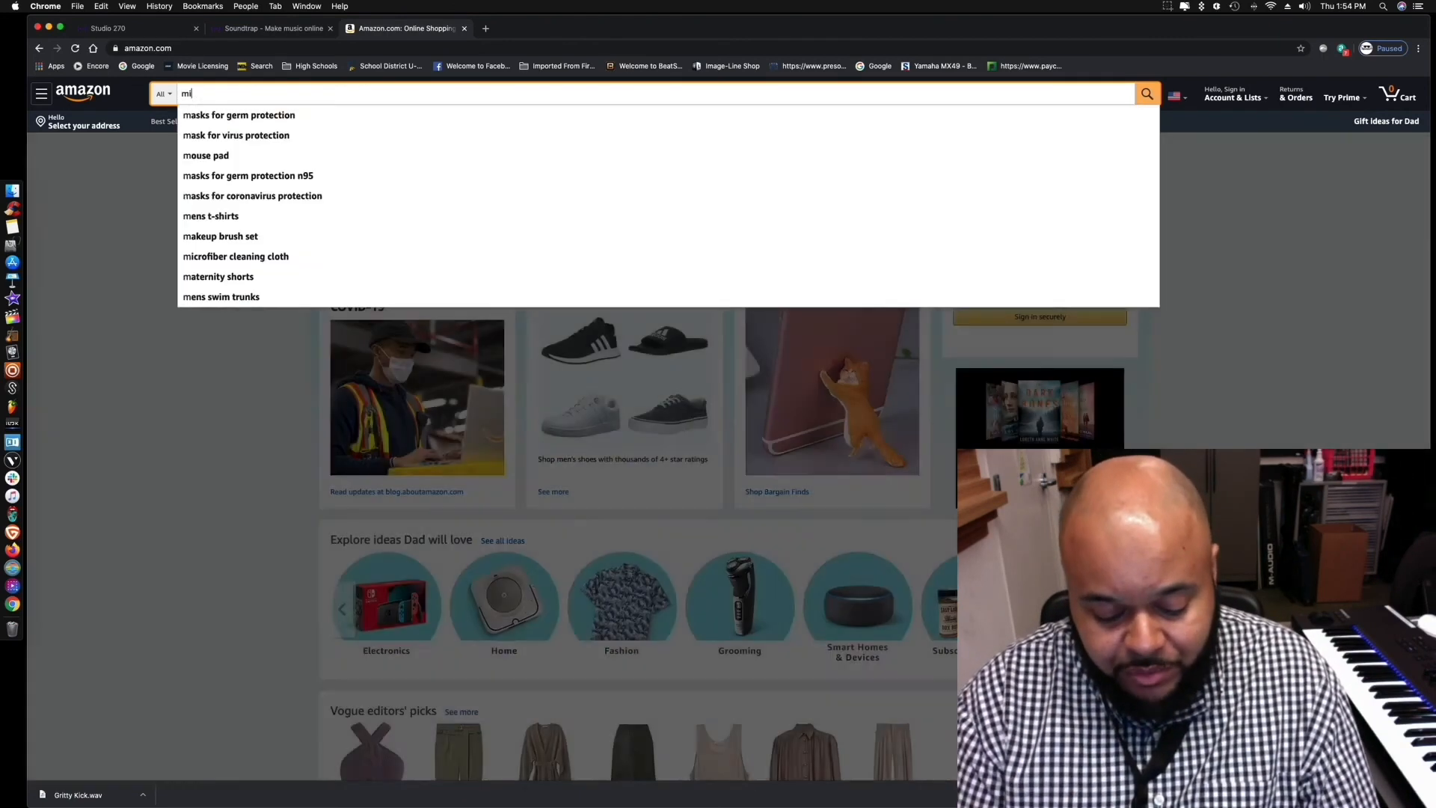
type("di con")
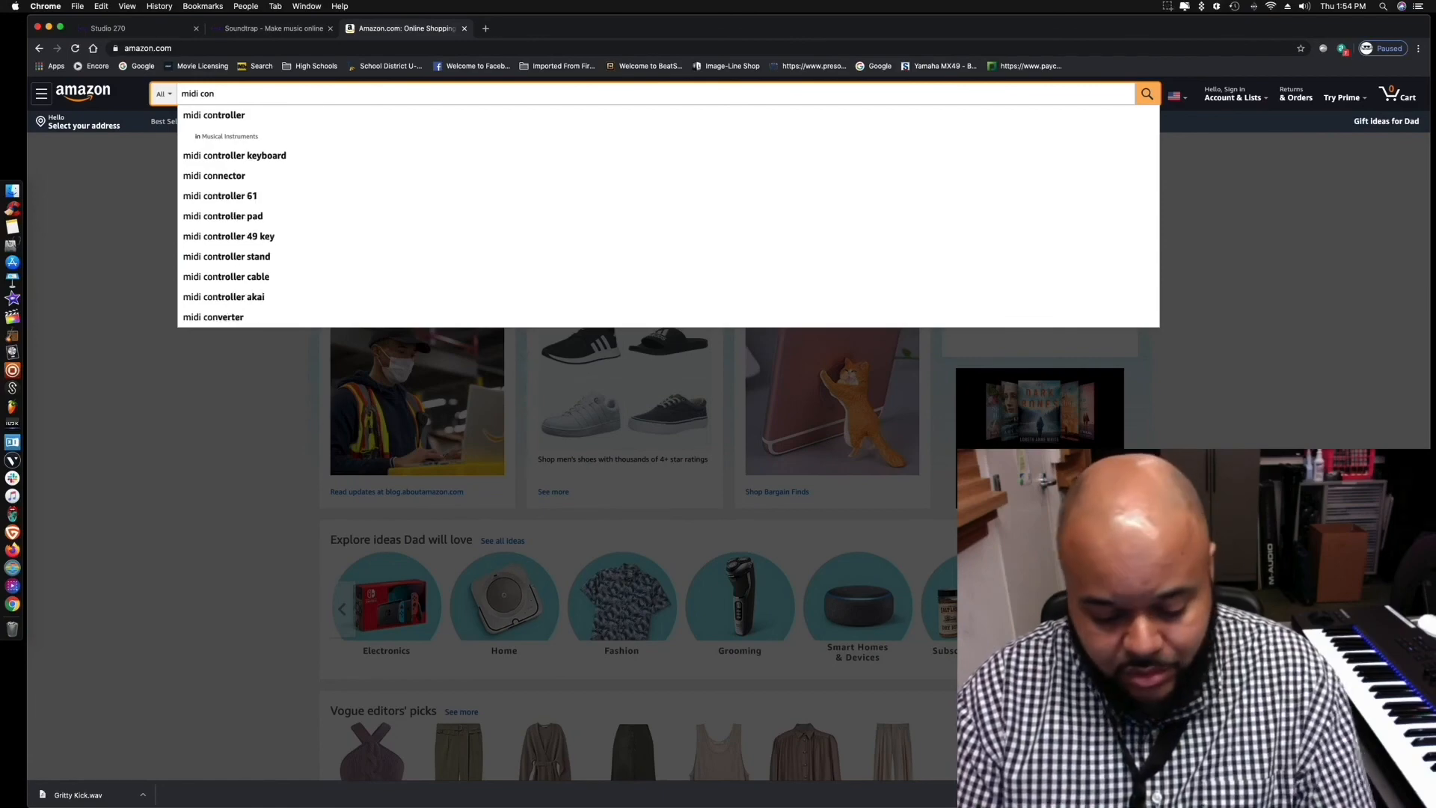
type("troller")
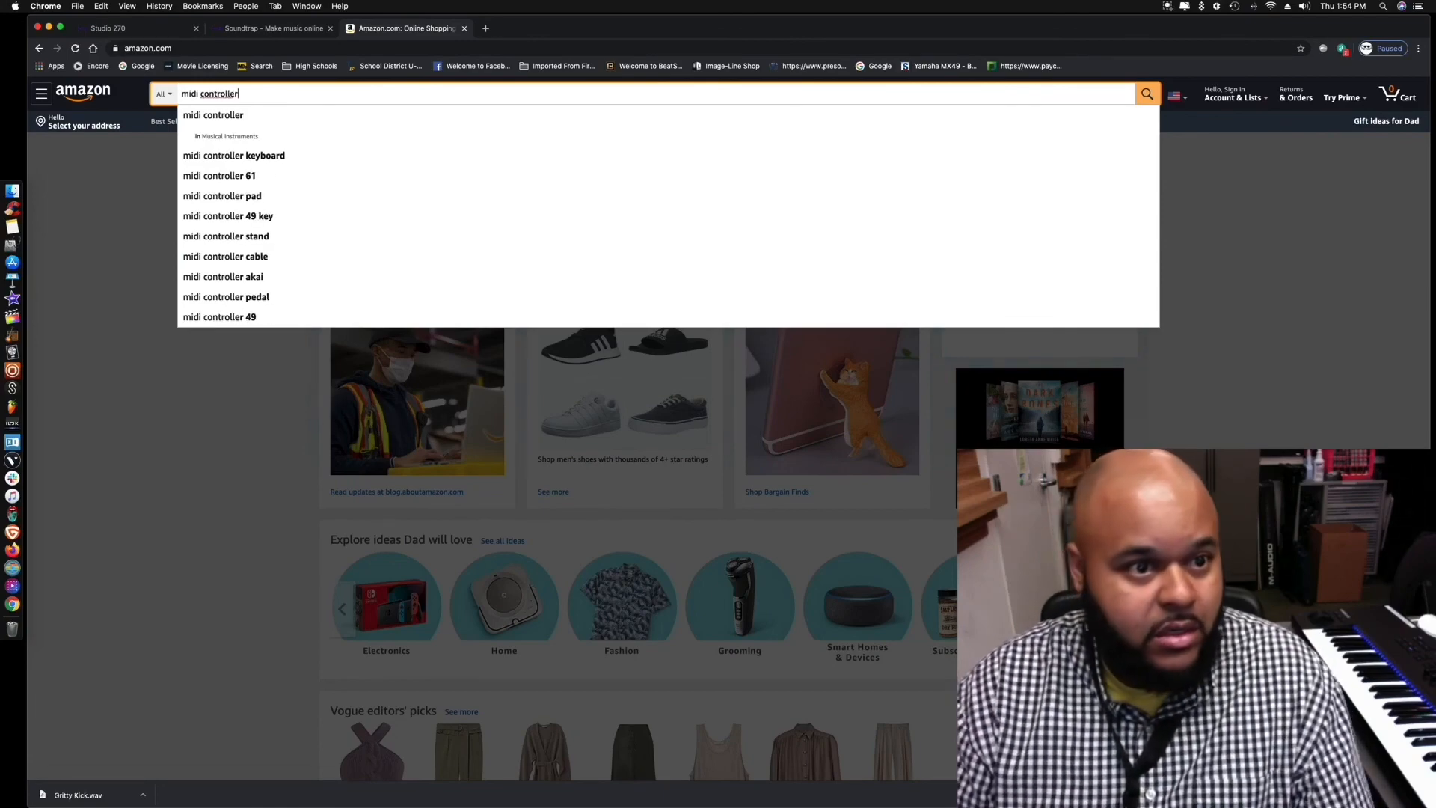
key("Return")
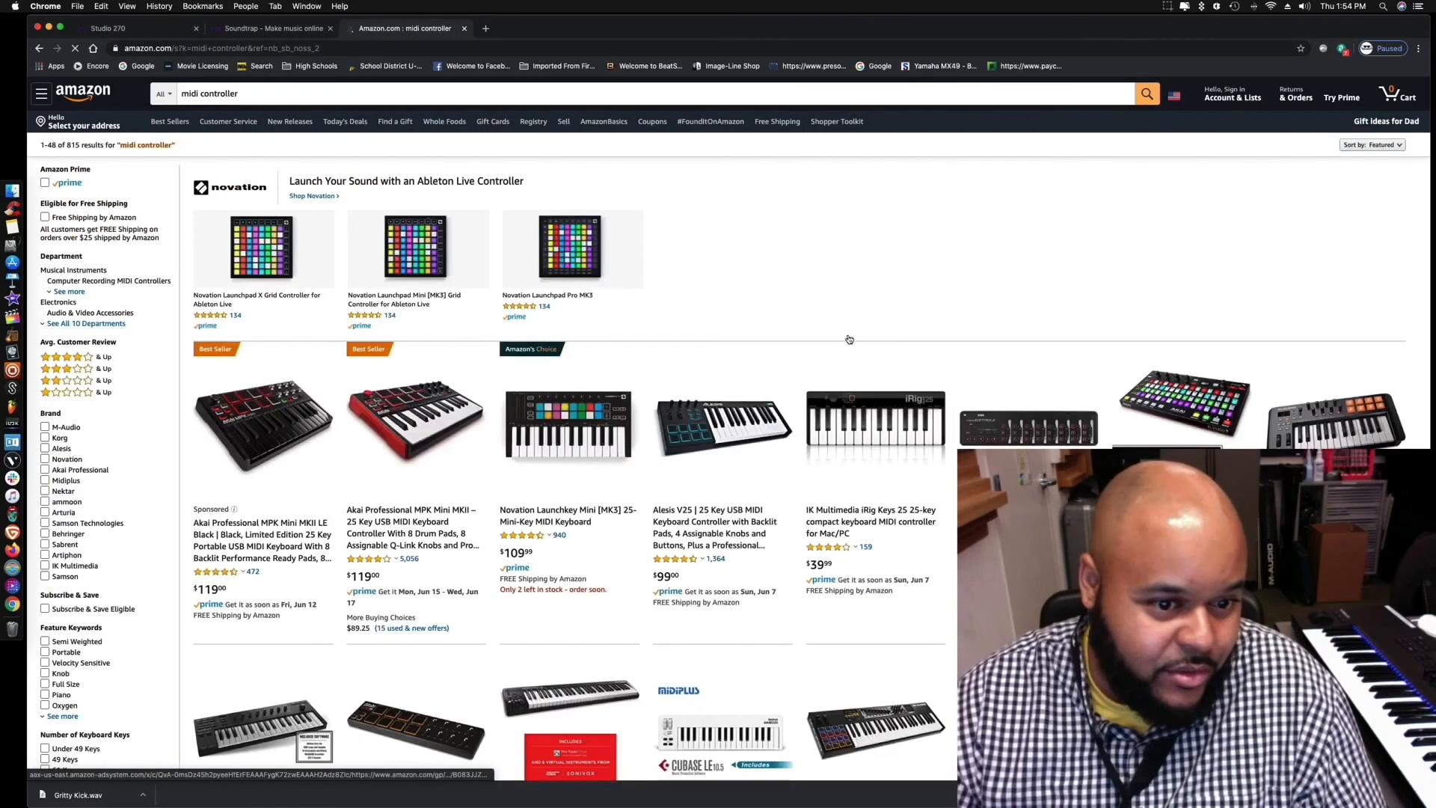
Browse the midi controller models and prices, and return to the Soundtrap profile page with the project list
scroll(878, 336, "down", 1)
scroll(879, 337, "down", 1)
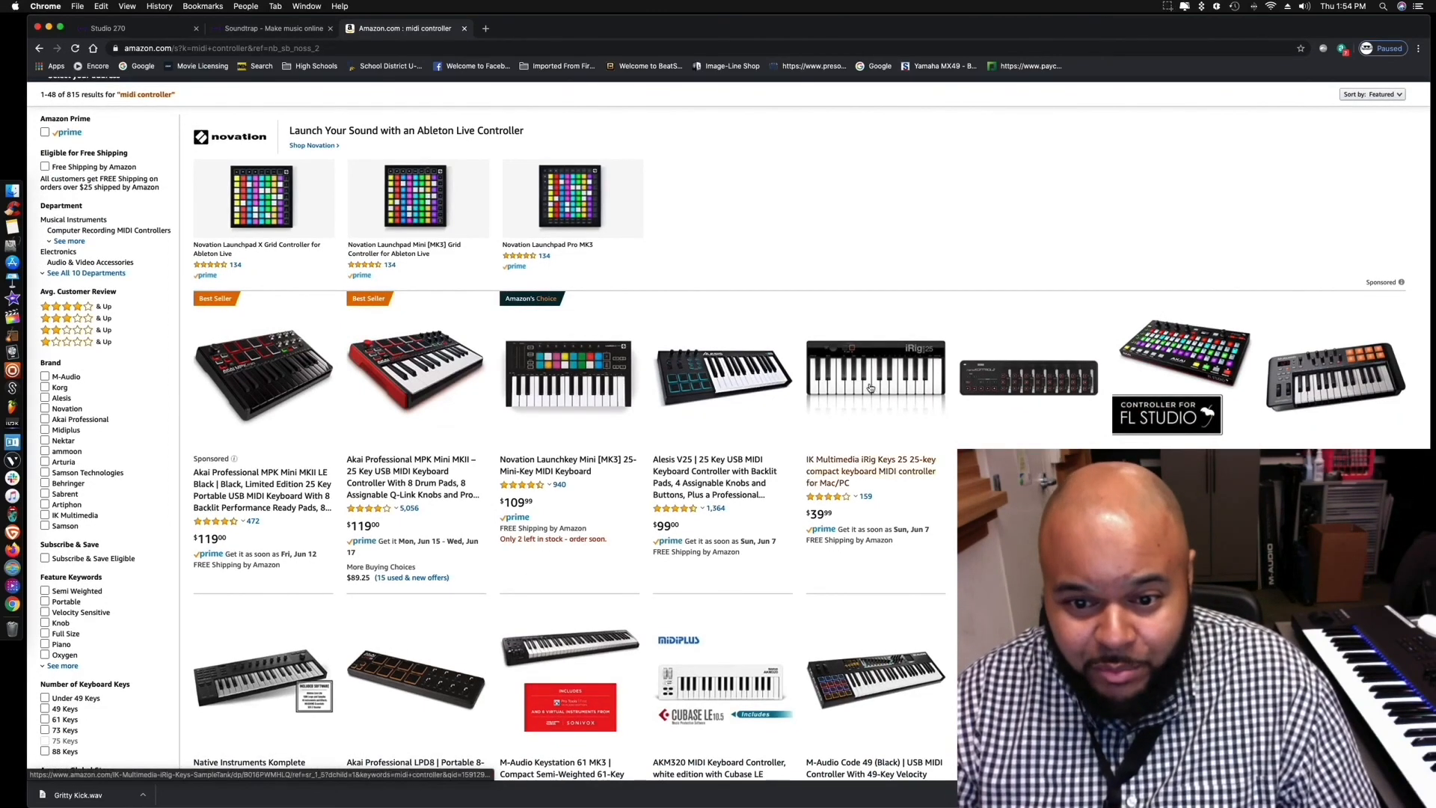
scroll(860, 370, "down", 1)
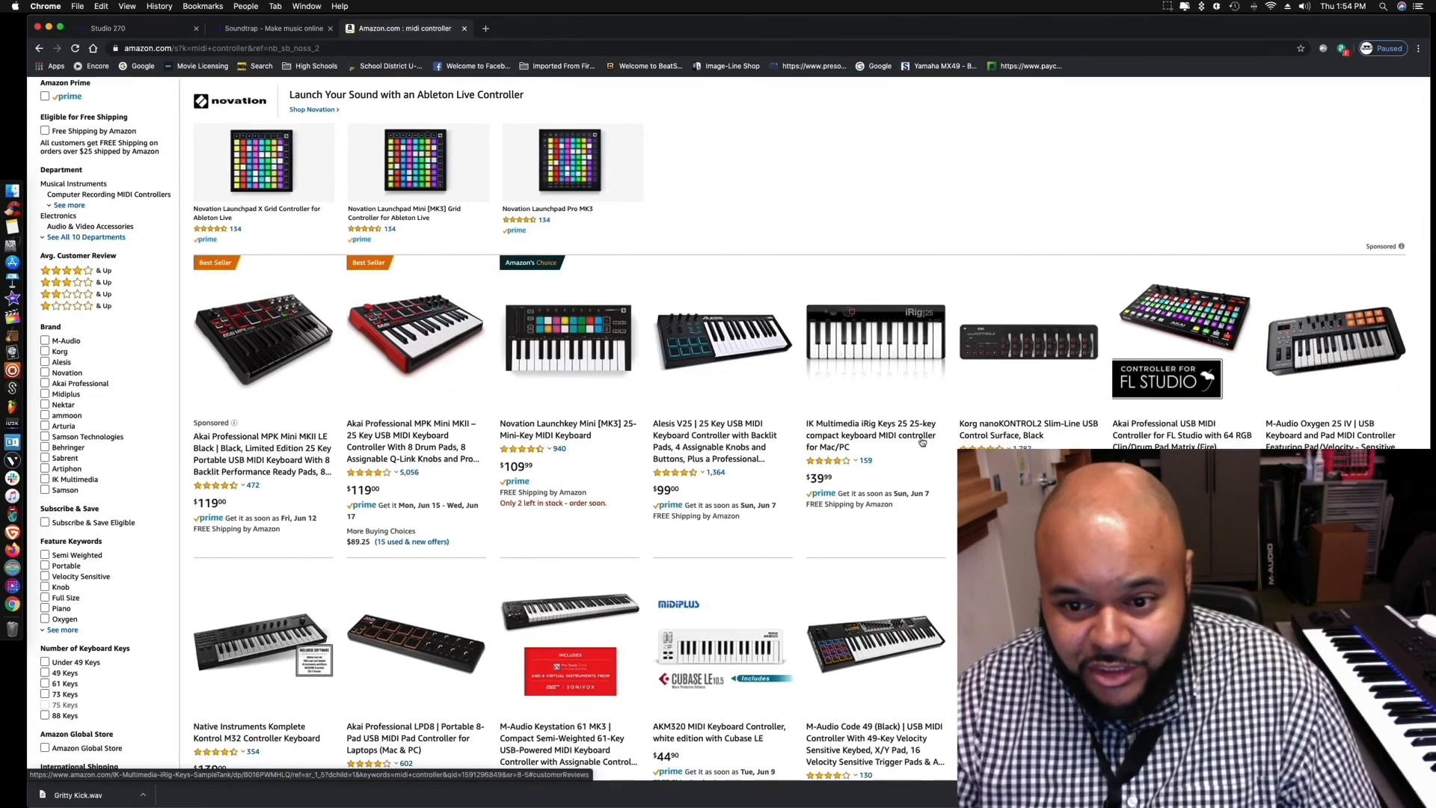
scroll(870, 438, "down", 1)
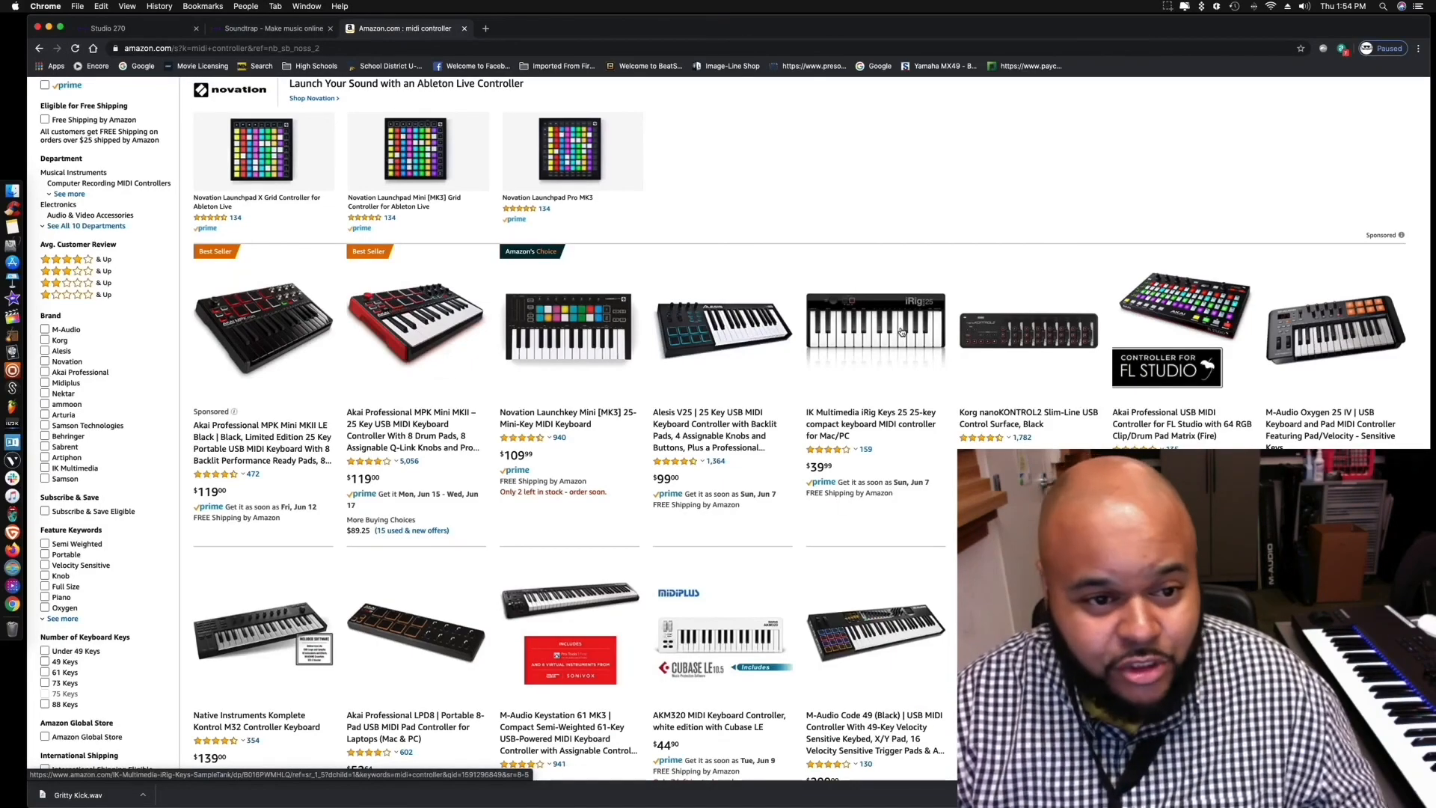
scroll(903, 331, "up", 3)
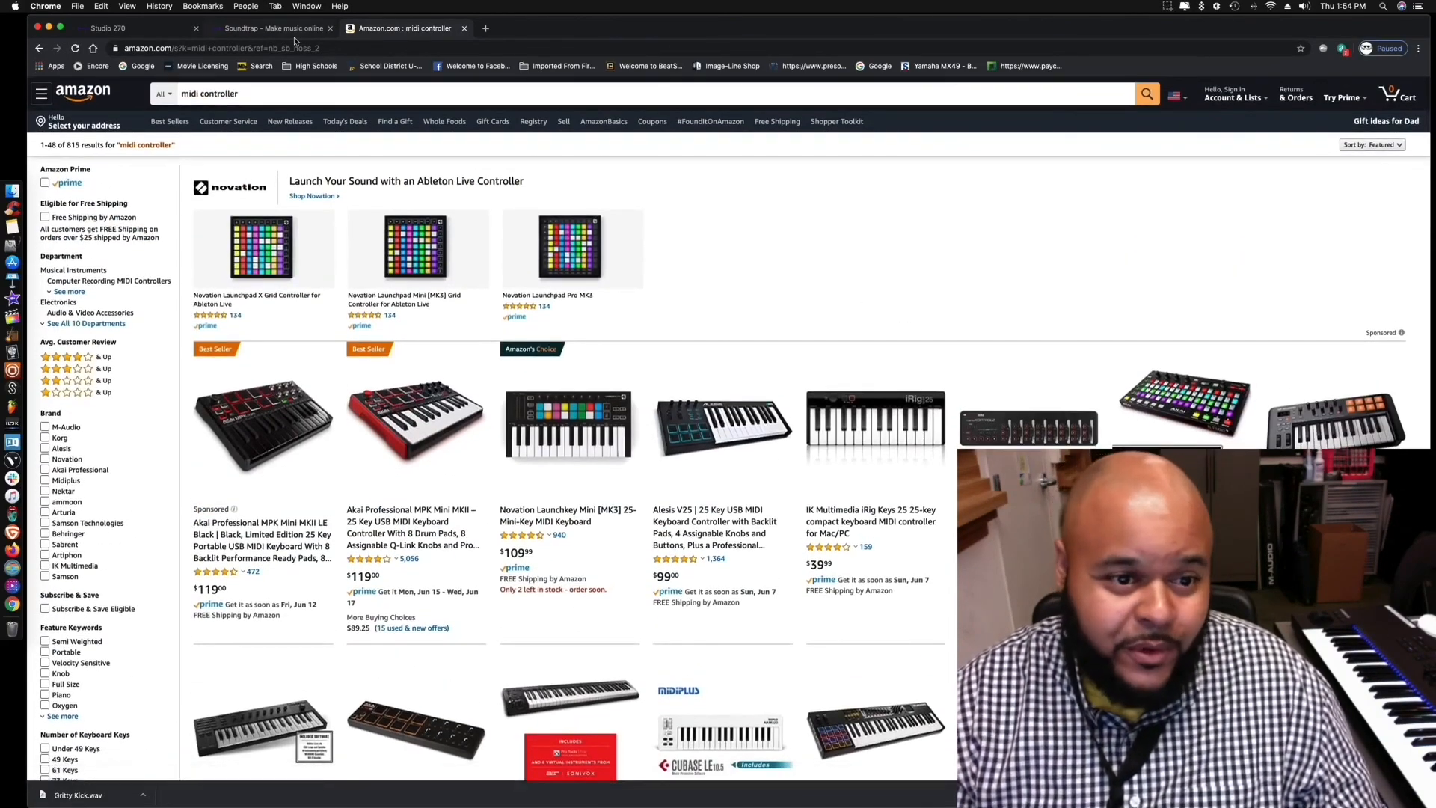
left_click(274, 29)
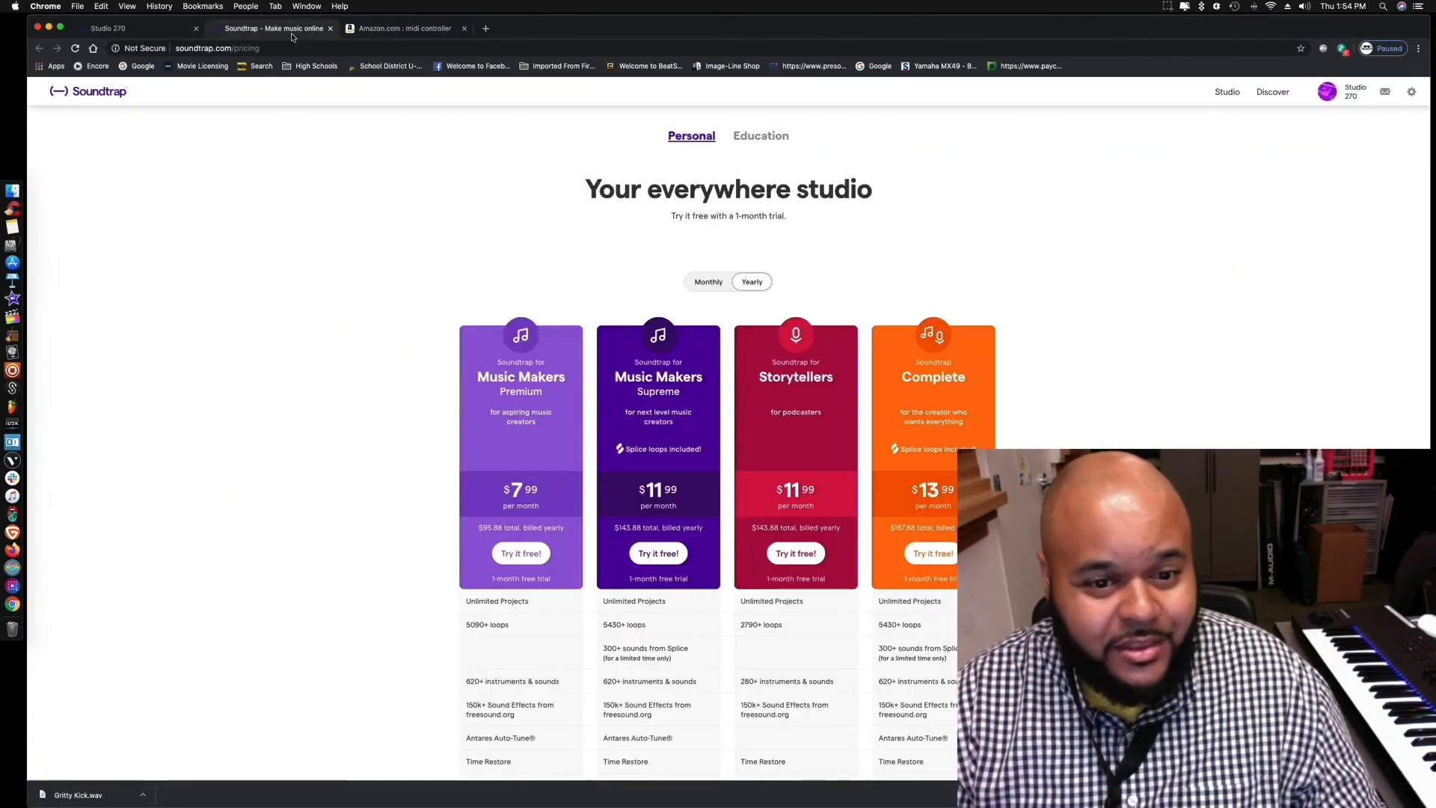
left_click(162, 30)
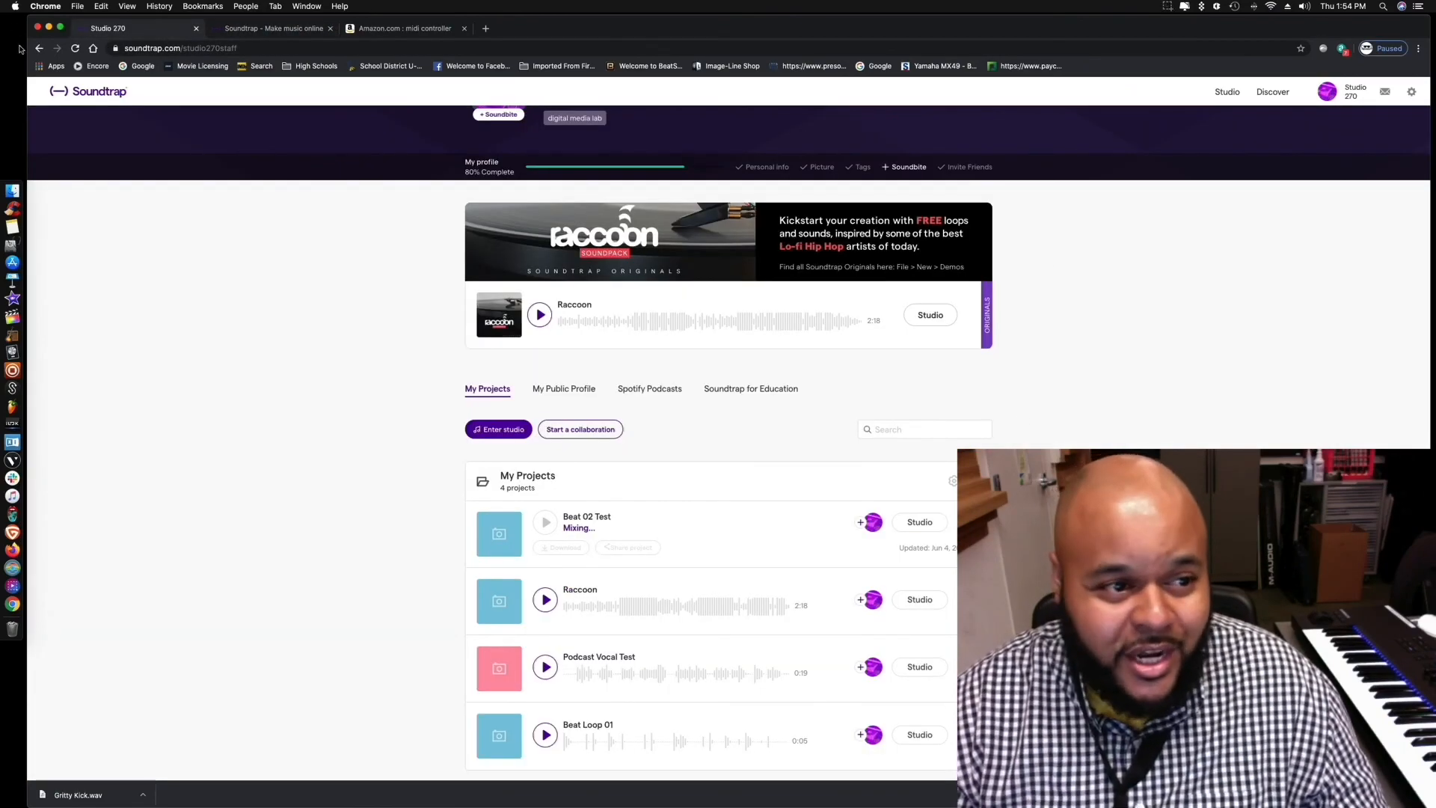